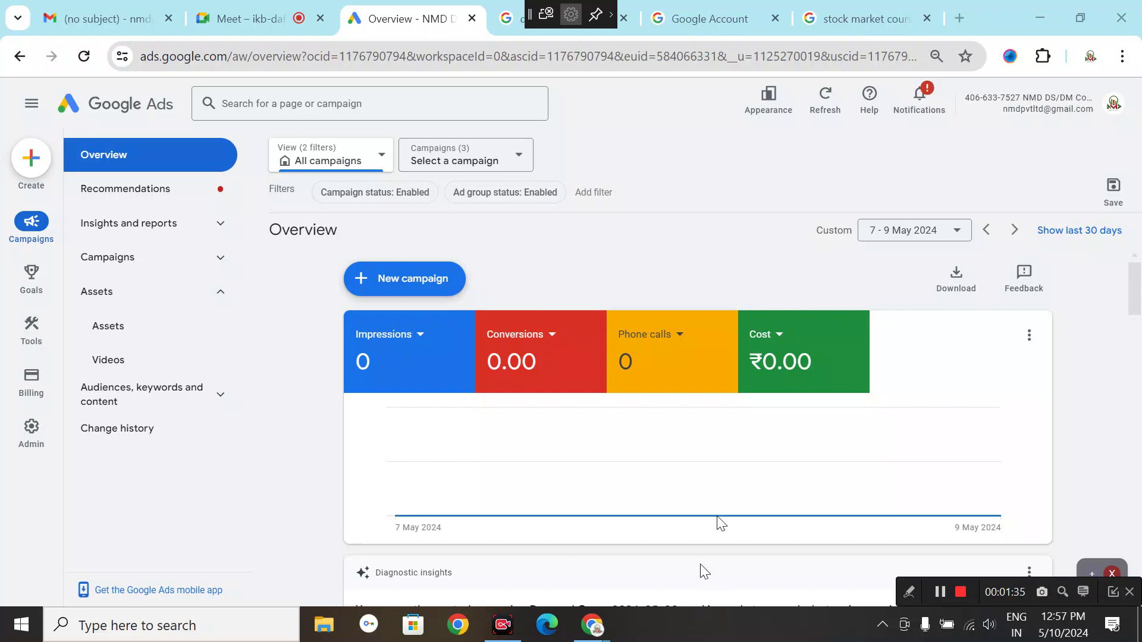
Step: Create a new campaign with the "Local store visits and promotions" objective
left_click(393, 274)
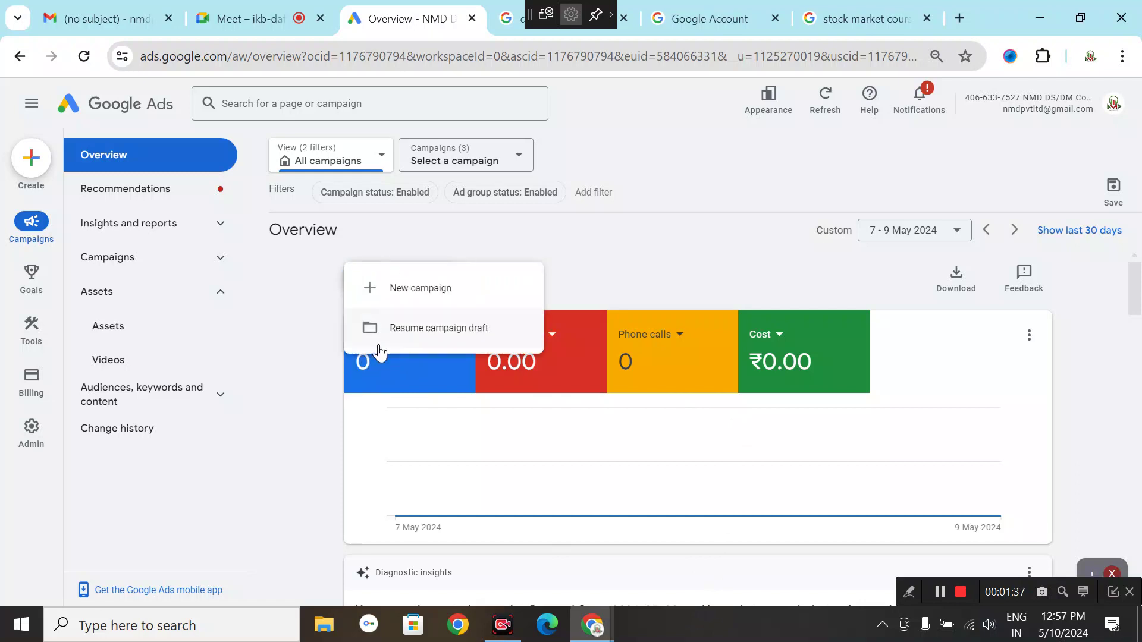
left_click(438, 299)
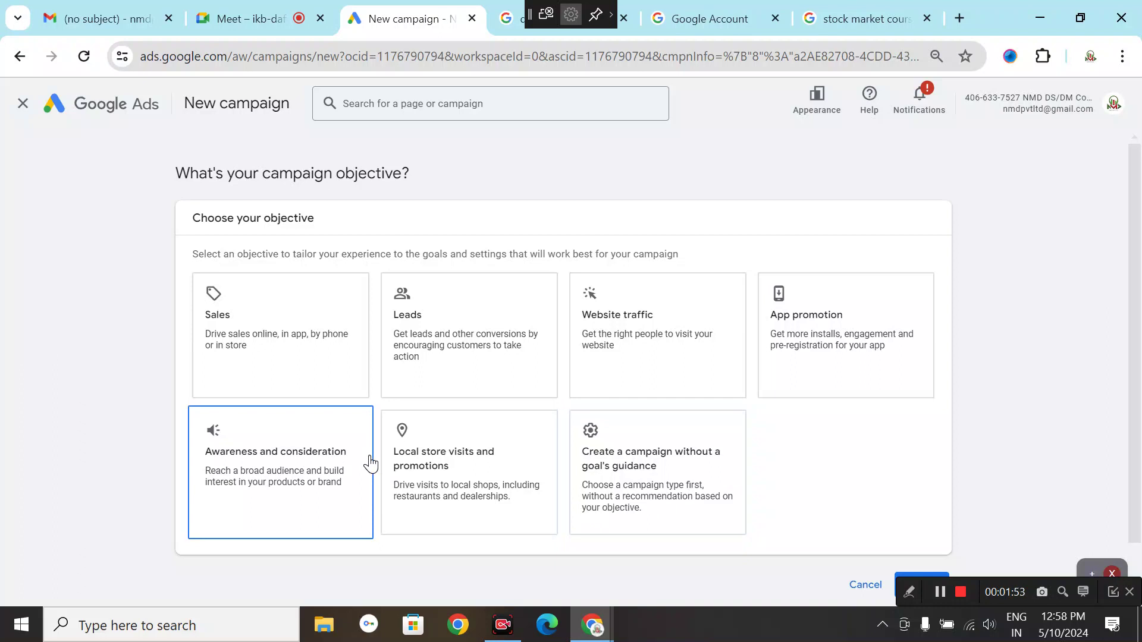
left_click(415, 476)
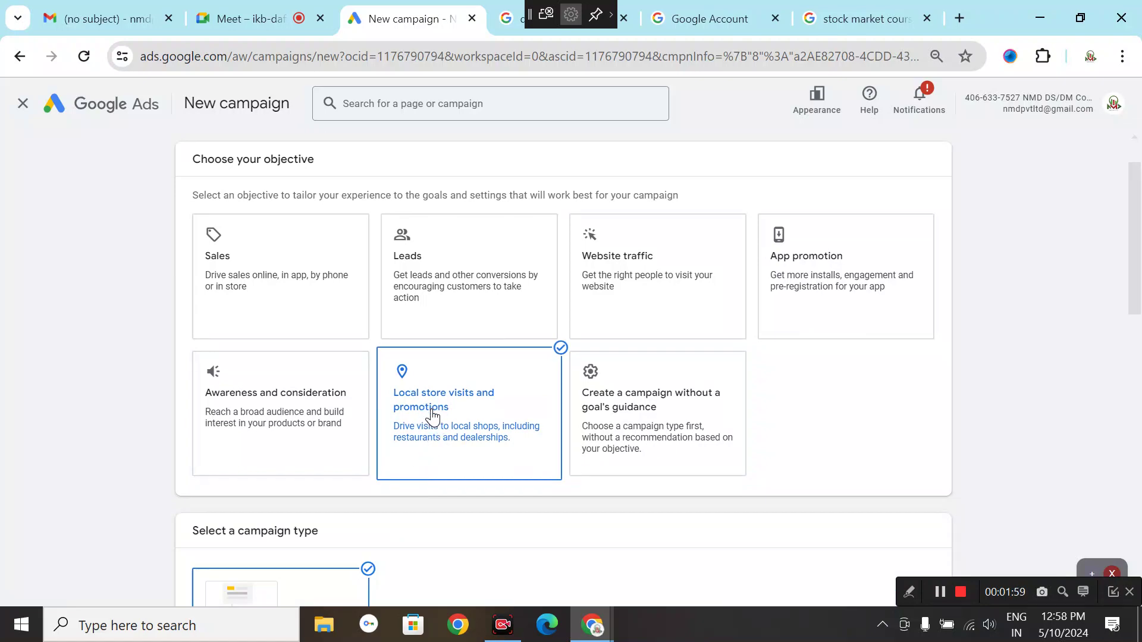
Step: Set the shop locations under Campaign feeds to "Use all locations"
scroll(439, 423, "down", 2)
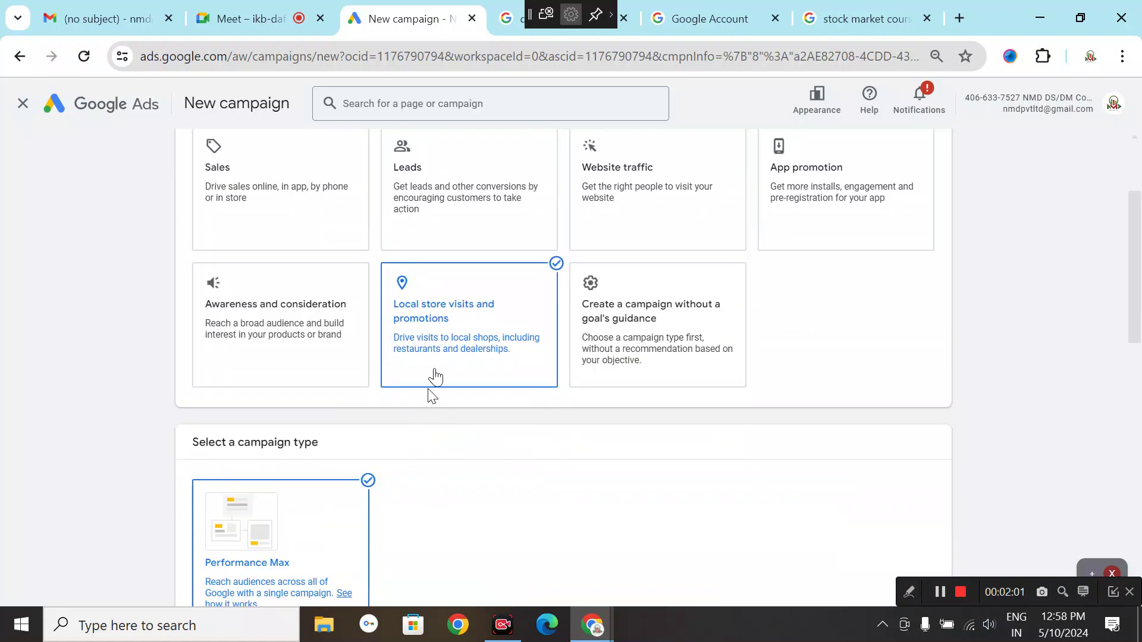
scroll(306, 451, "down", 5)
scroll(321, 416, "down", 3)
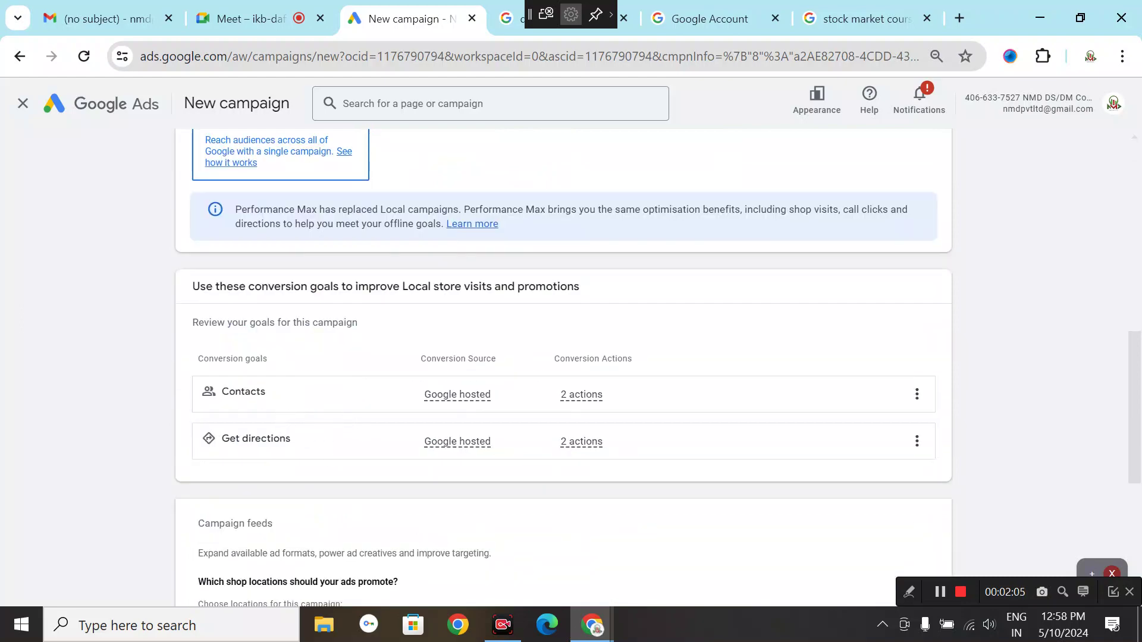
scroll(279, 467, "down", 3)
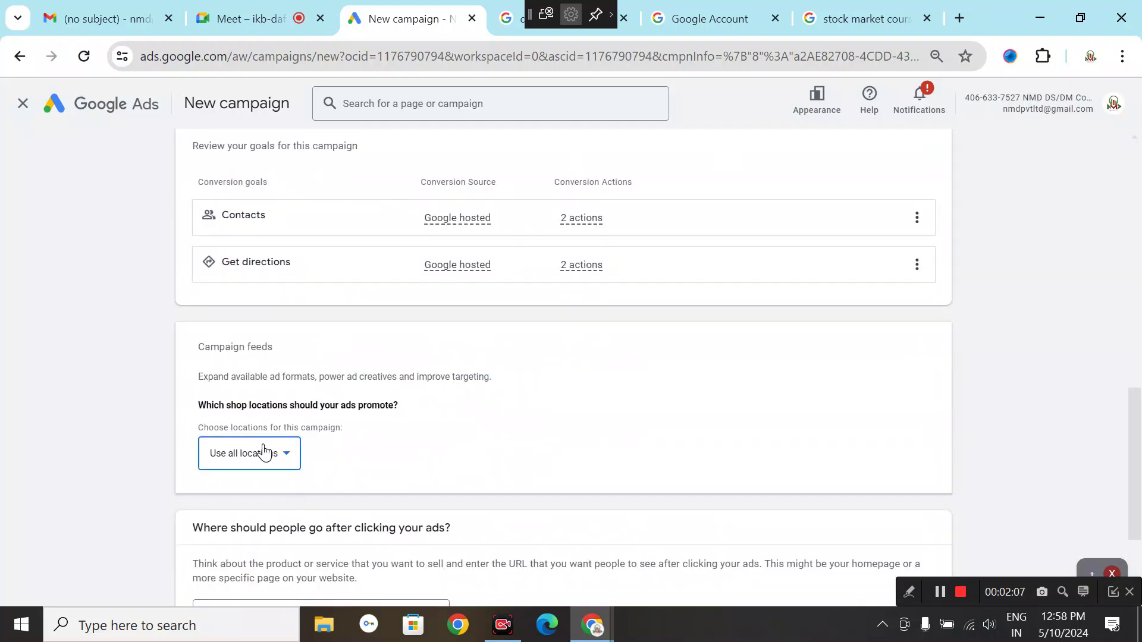
left_click(263, 452)
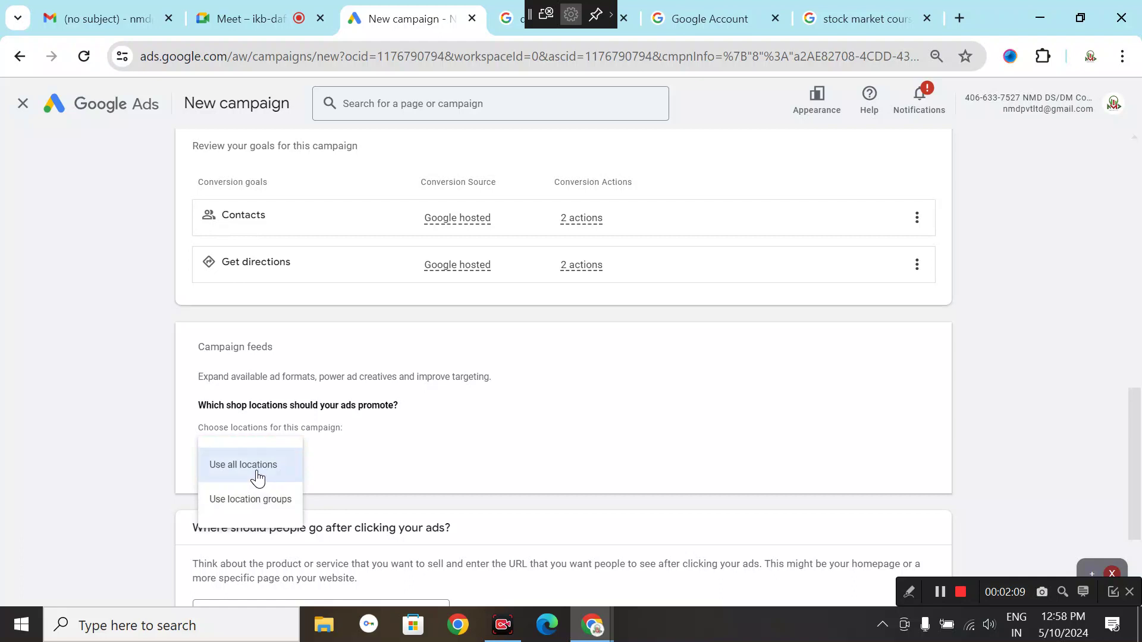
left_click(256, 472)
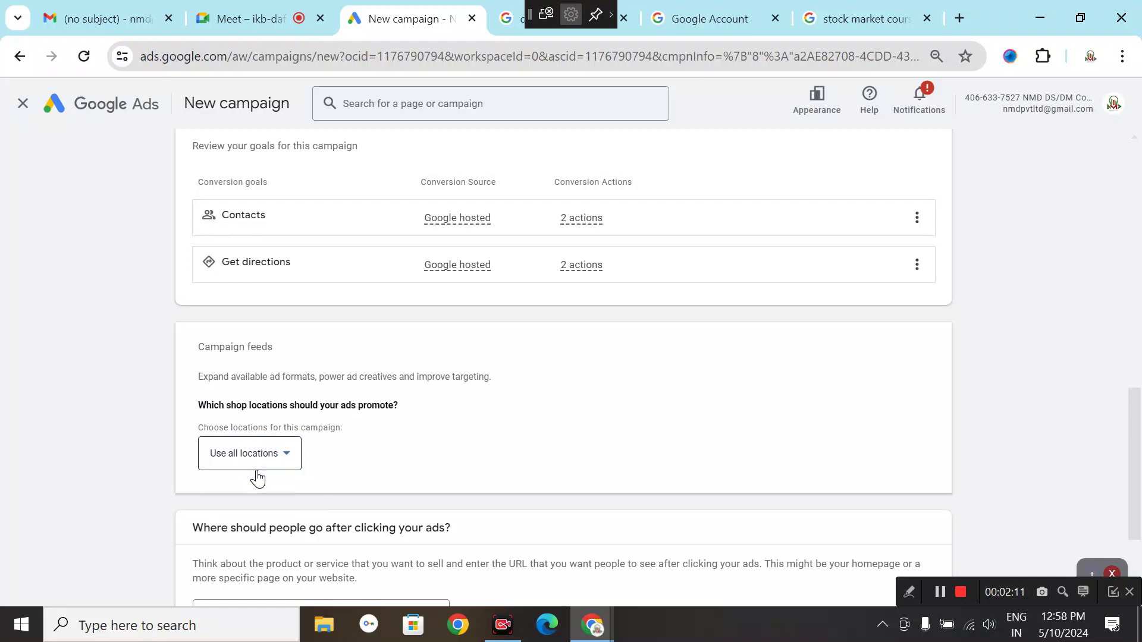
Step: Change the shop locations to "Use location groups" and save with the NMD PVT LTD Official group selected
scroll(498, 475, "down", 3)
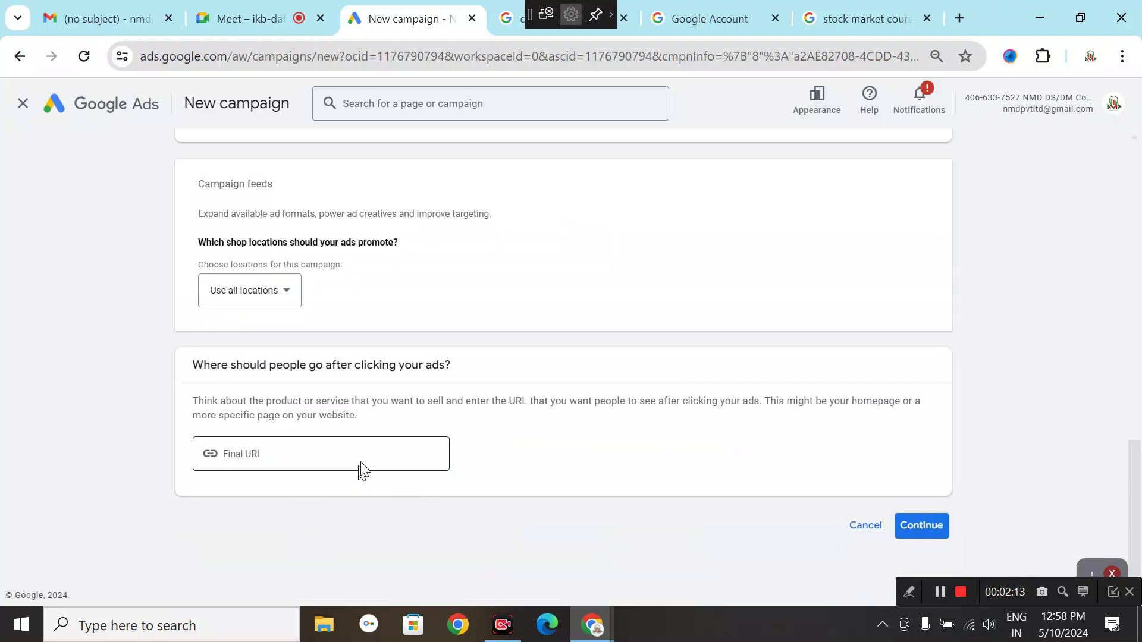
left_click(285, 293)
left_click(283, 338)
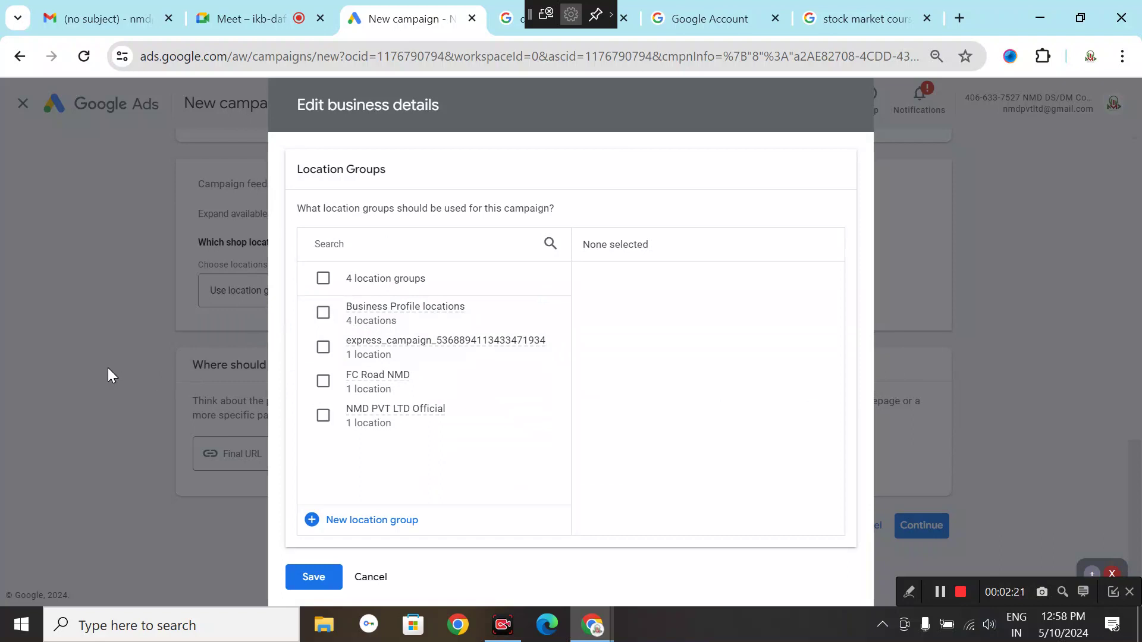
left_click(318, 423)
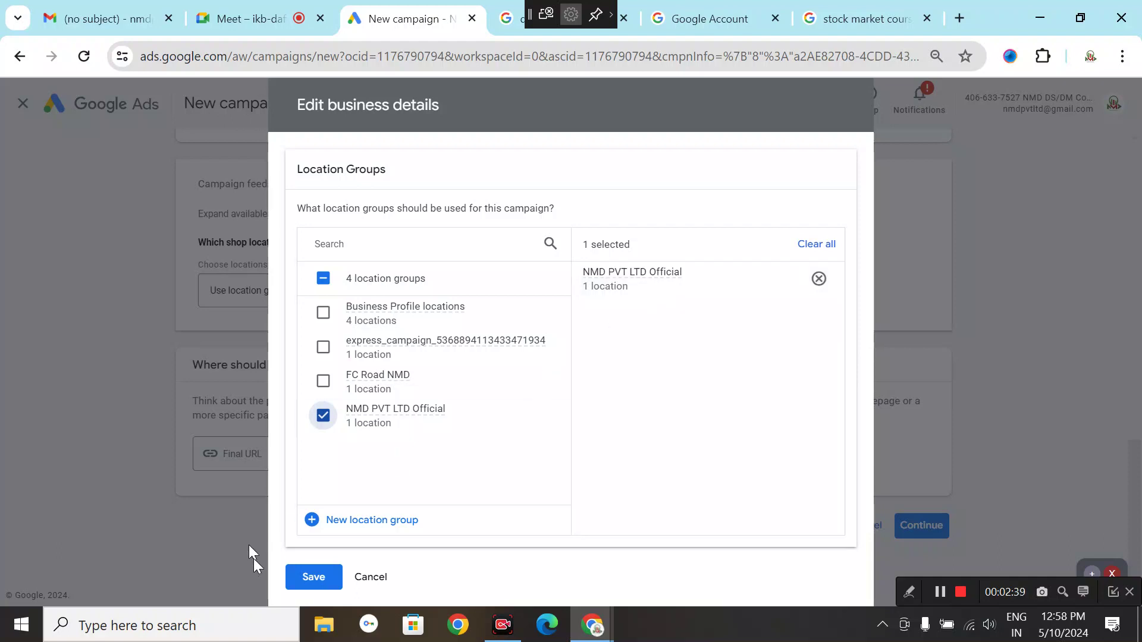
left_click(306, 578)
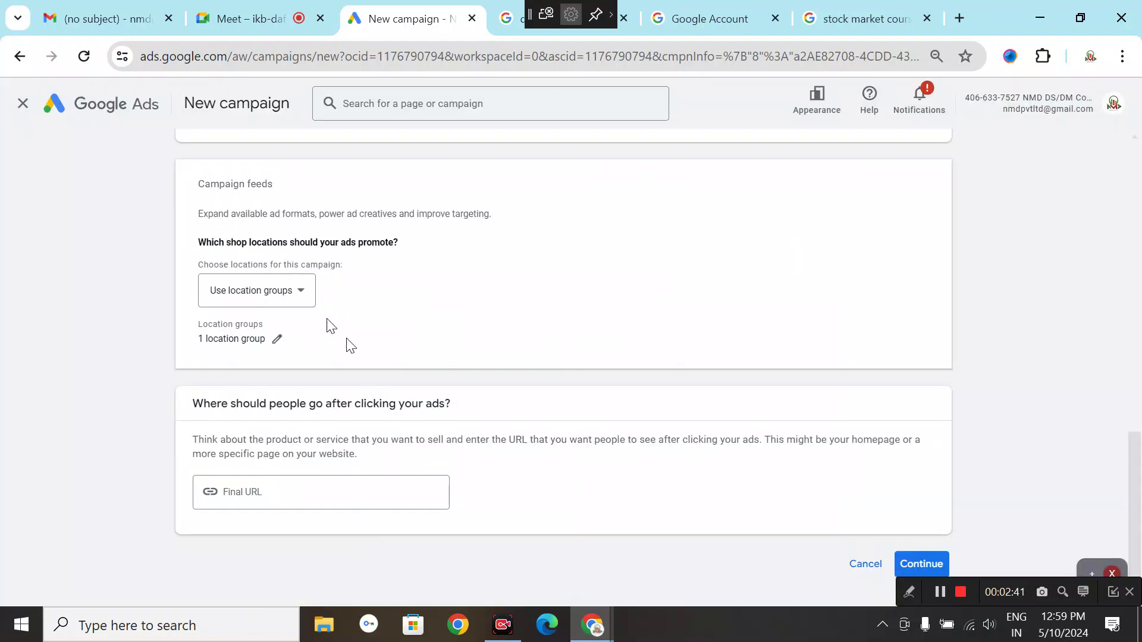
Step: Load the NMD PVT LTD website, thedigitalnmd.com, in a new browser tab and open its "Data Science Course in Pune" page
left_click(267, 482)
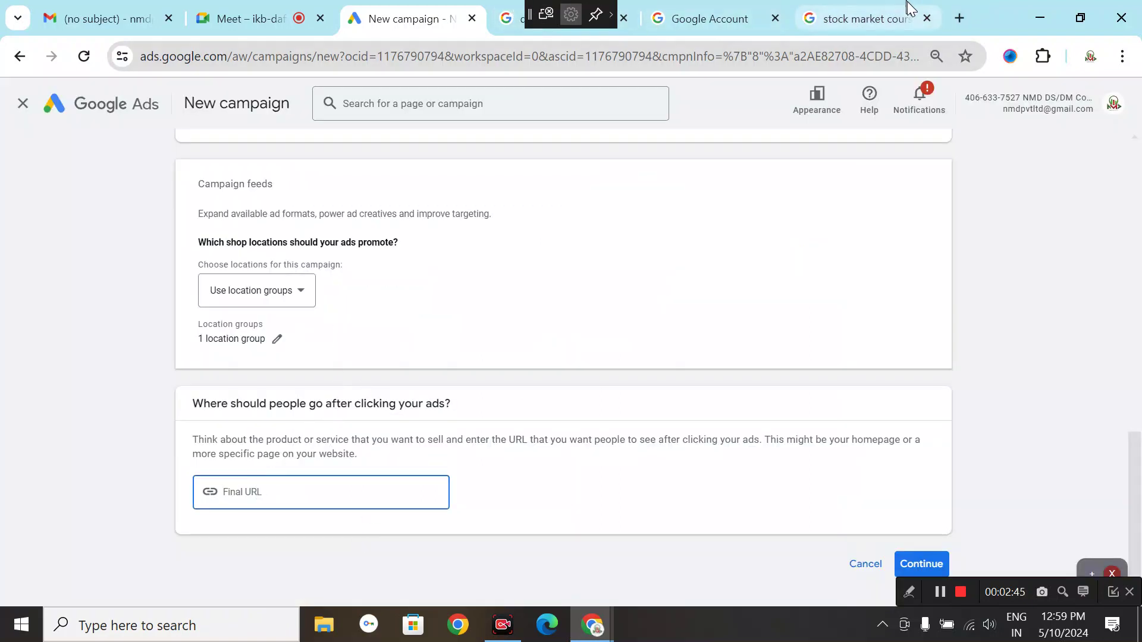
left_click(959, 18)
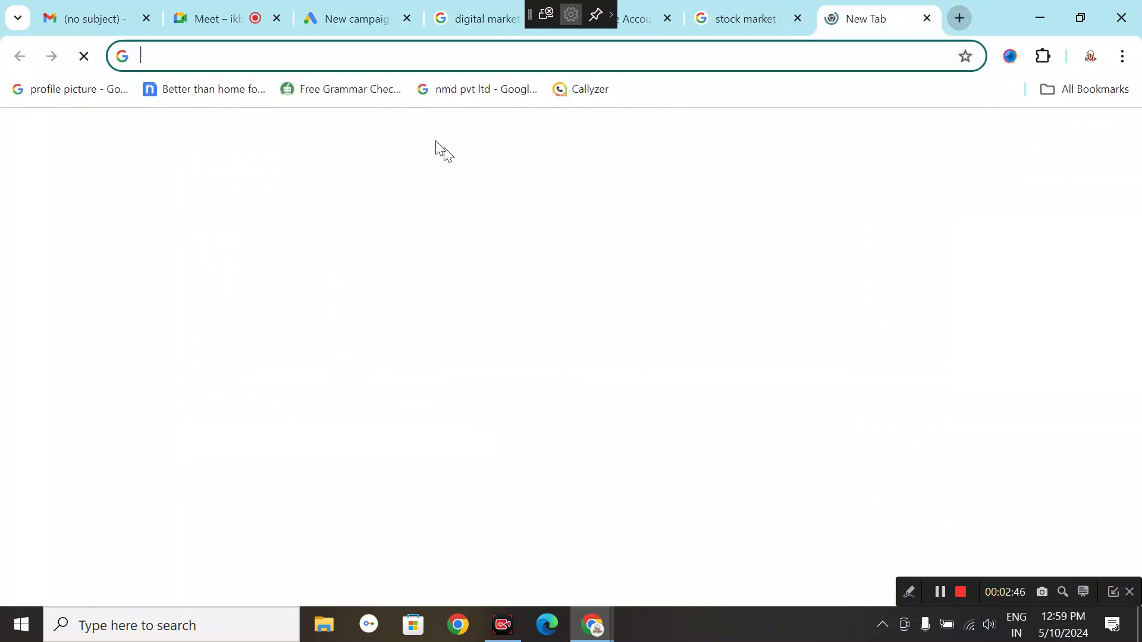
left_click(372, 58)
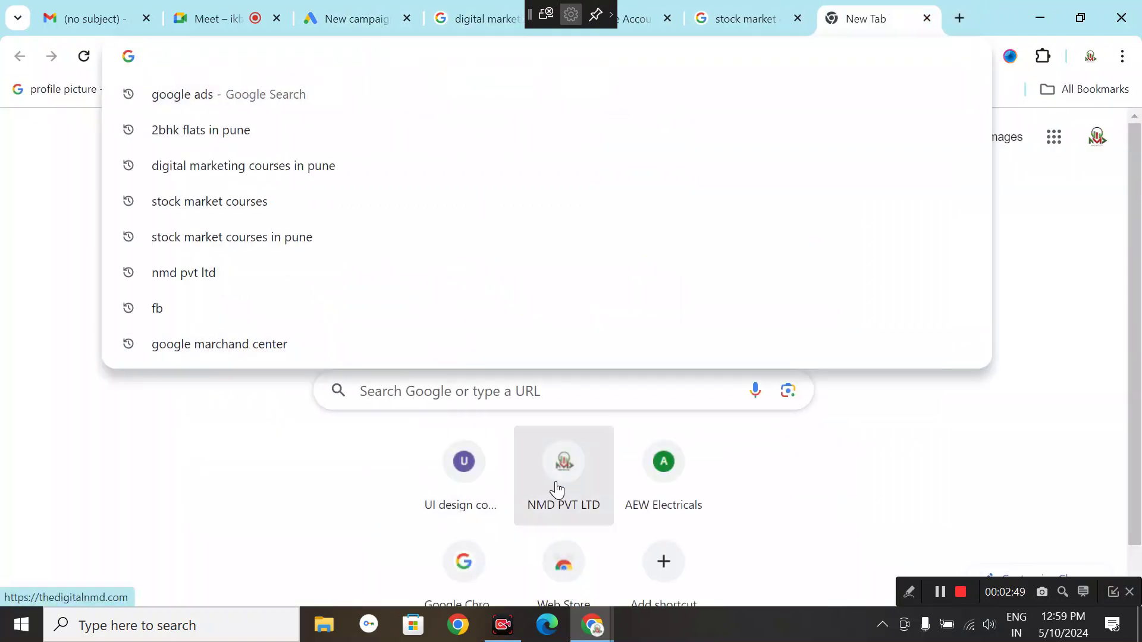
left_click(556, 489)
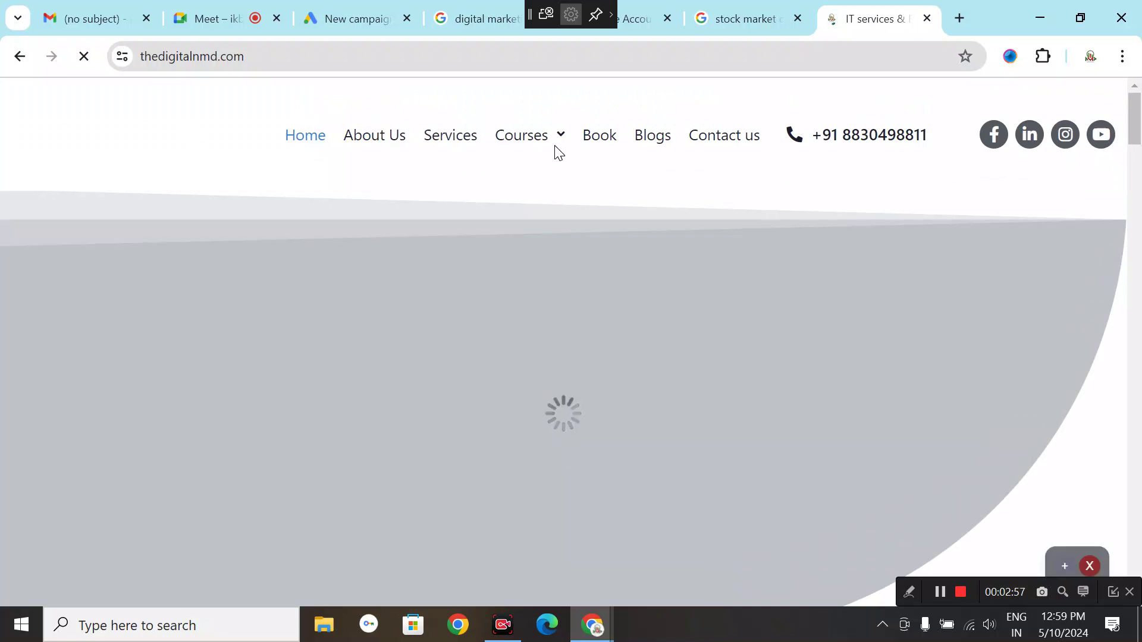
mouse_move(559, 146)
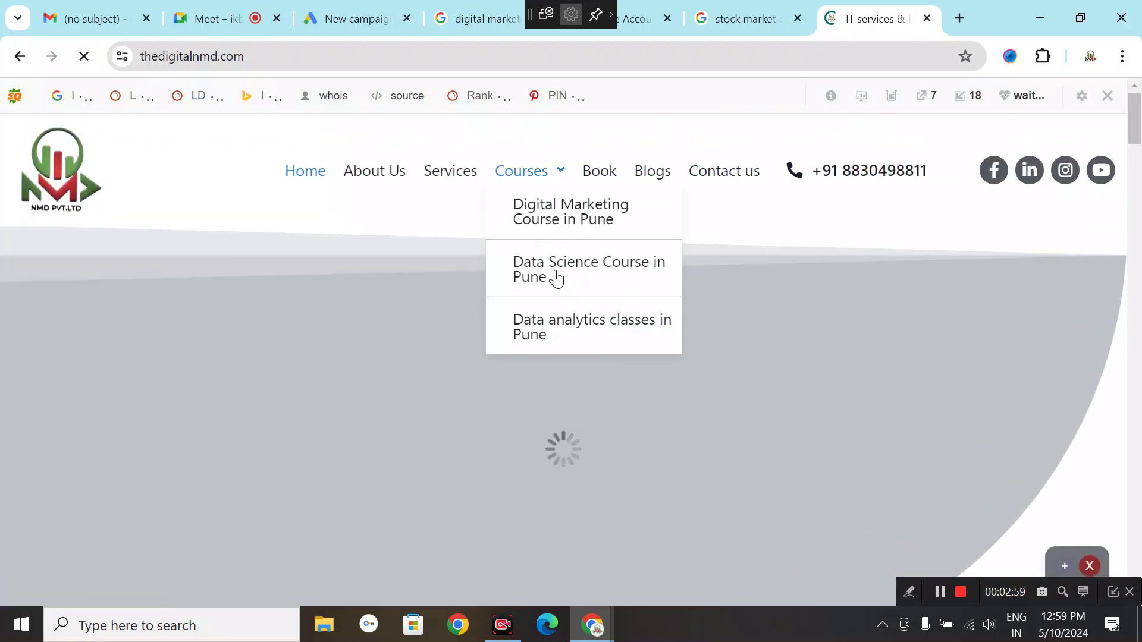
Step: Switch to the Google Meet call and admit the waiting participant
left_click(225, 11)
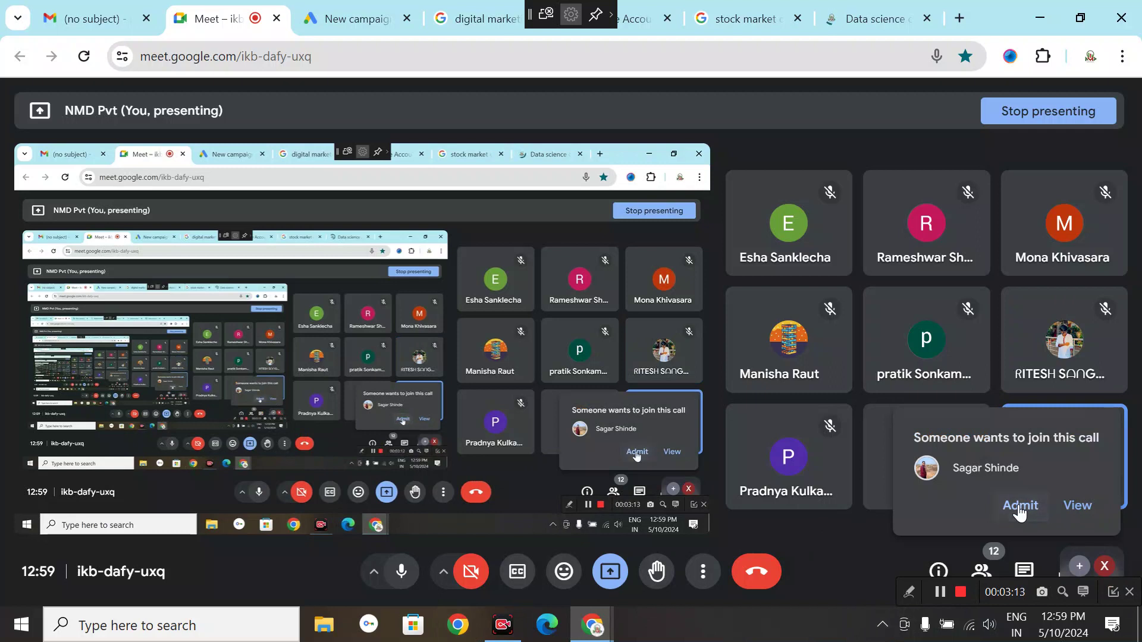
left_click(1020, 507)
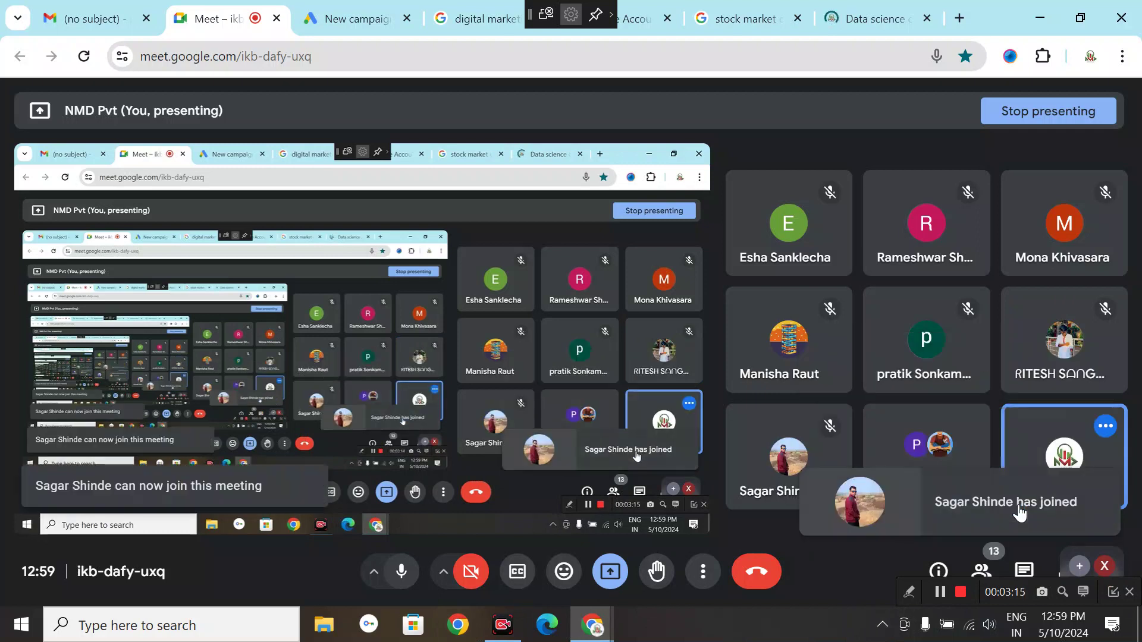
Step: Select the full web address of the data science course page, and return to the campaign feeds settings in Google Ads
left_click(851, 18)
left_click(493, 56)
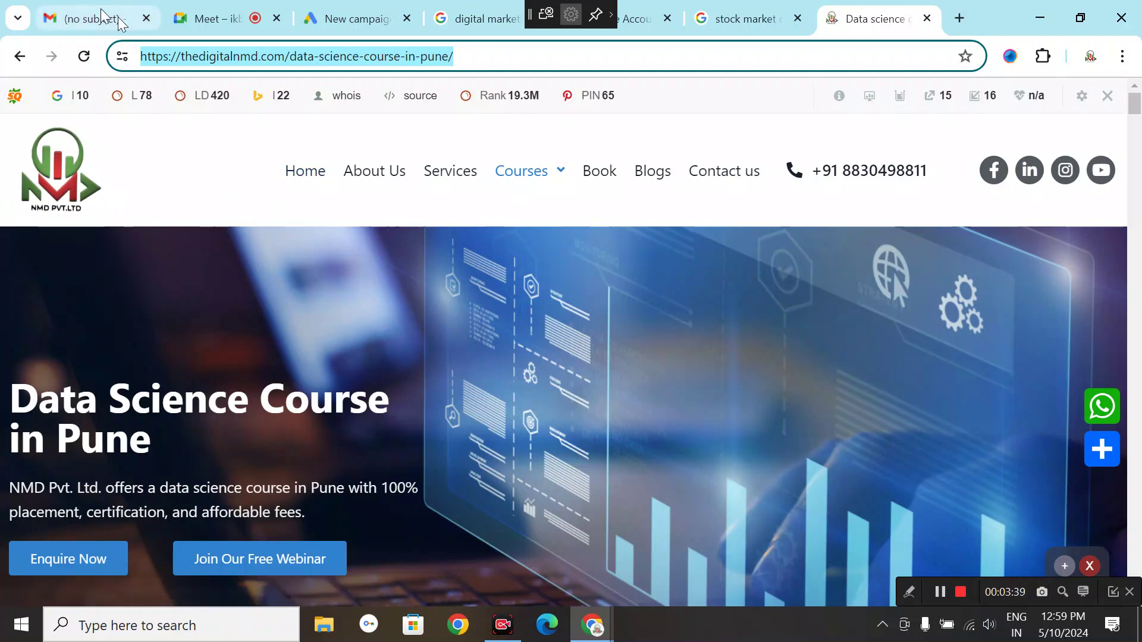
left_click(188, 25)
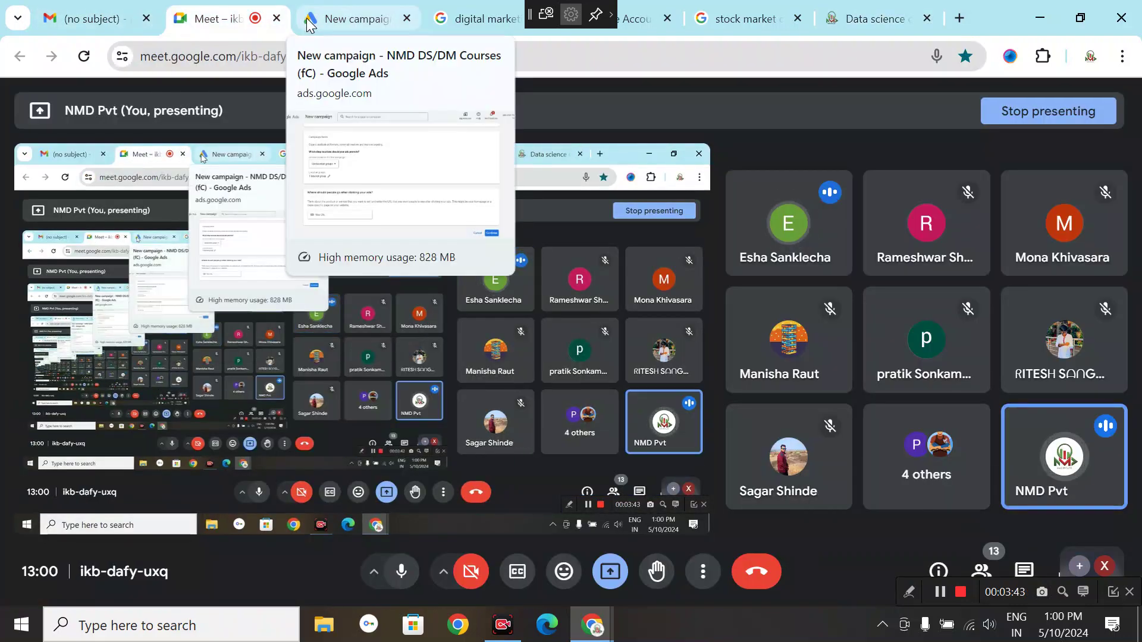
left_click(306, 17)
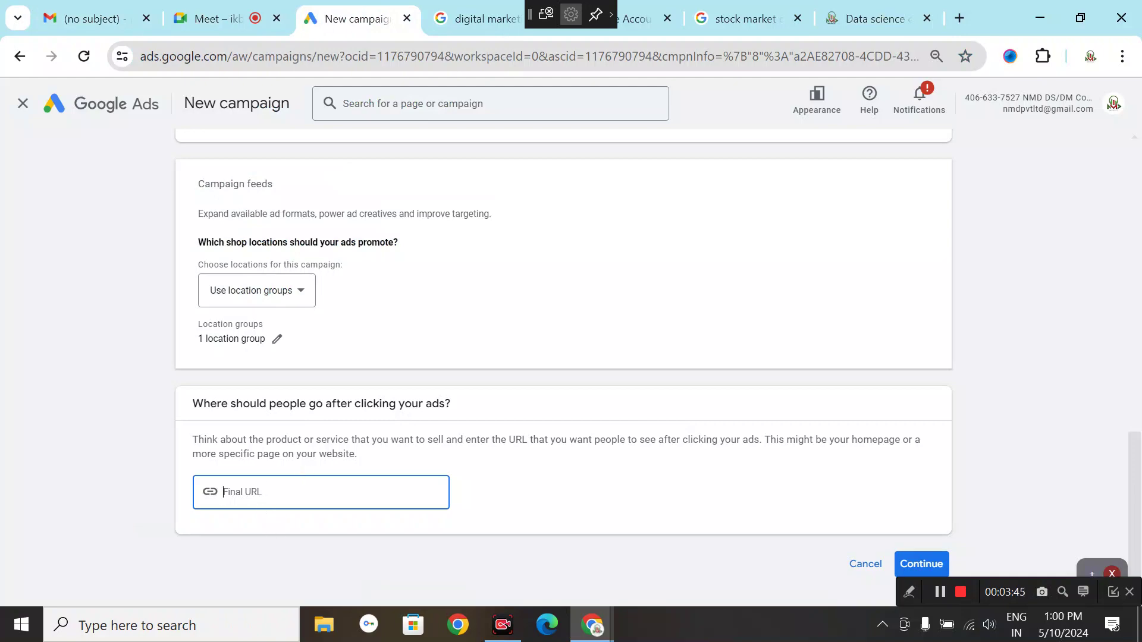
scroll(283, 429, "up", 4)
scroll(291, 482, "down", 3)
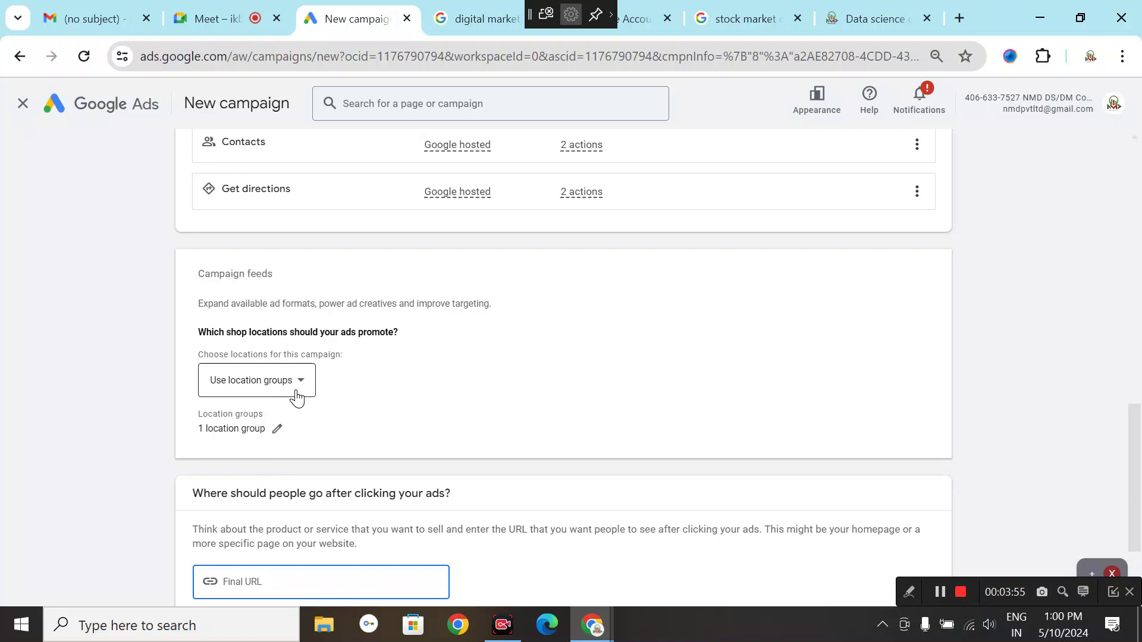
Step: Search Google for "NMD PVT LTD" in a new browser tab
left_click(963, 19)
left_click(441, 395)
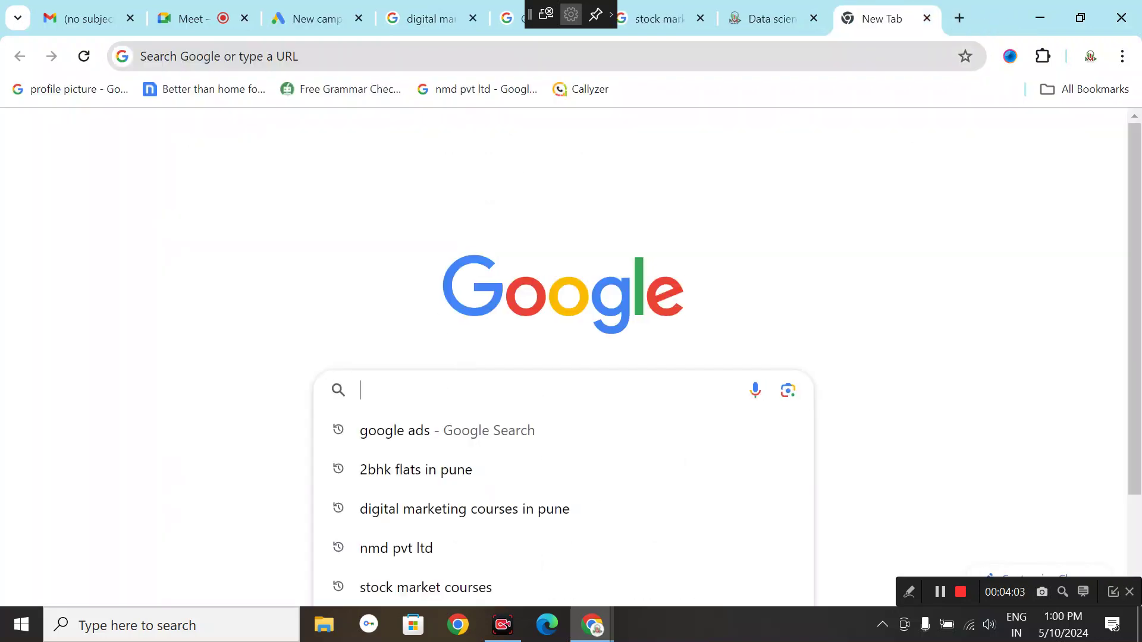
type("nm")
left_click(451, 435)
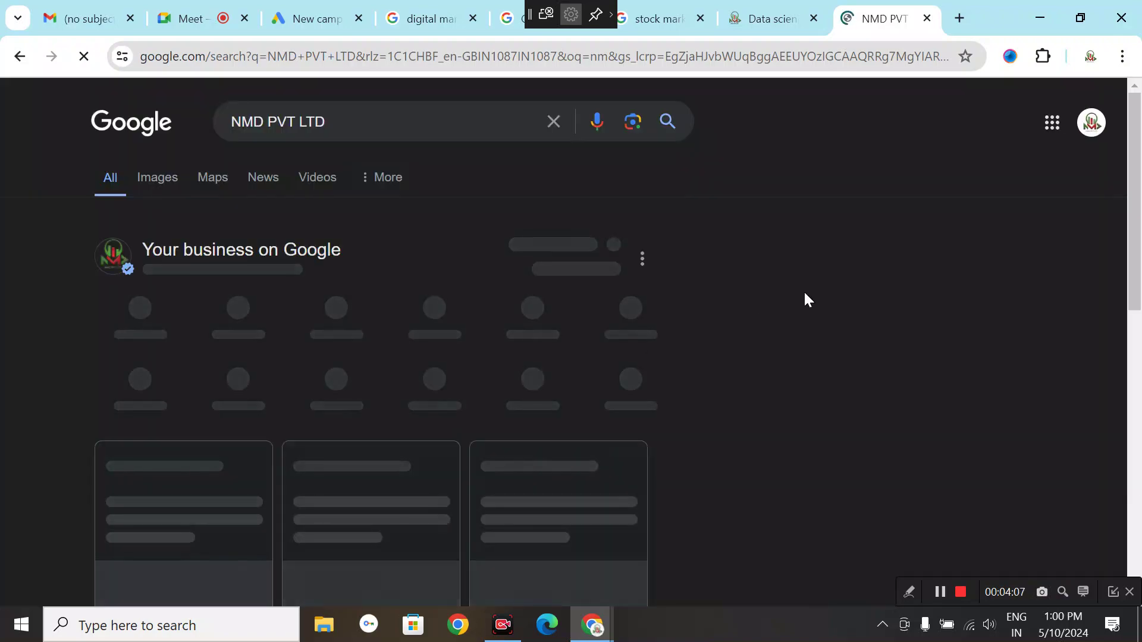
Step: Examine the NMD PVT LTD business profile in the search results, including its address, directions and business details
scroll(821, 336, "down", 4)
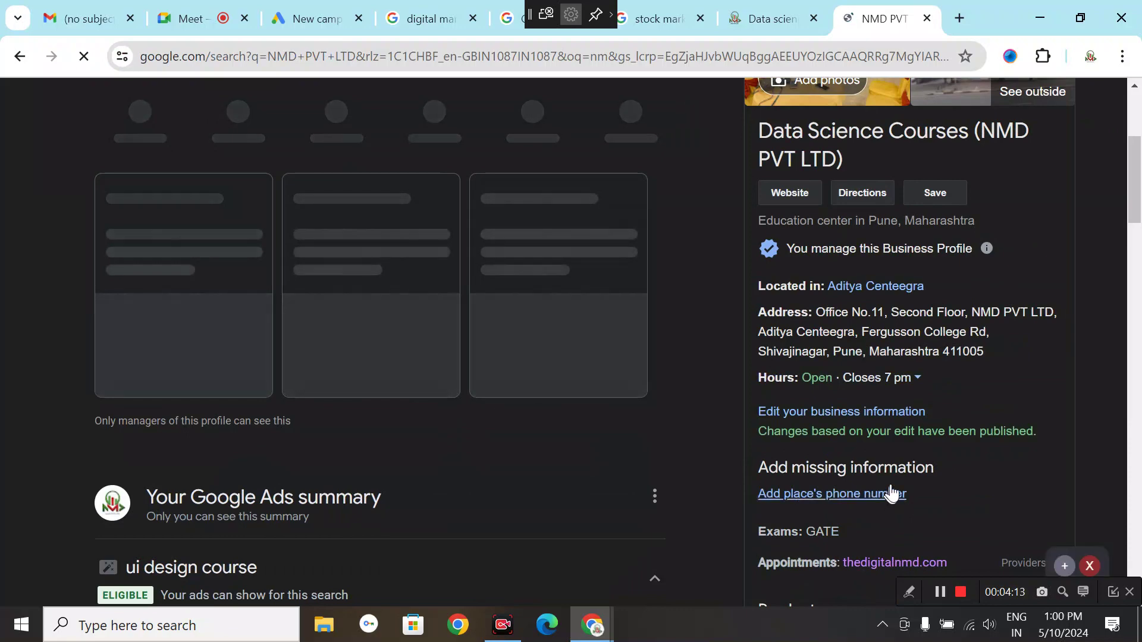
scroll(889, 482, "up", 5)
scroll(890, 471, "down", 5)
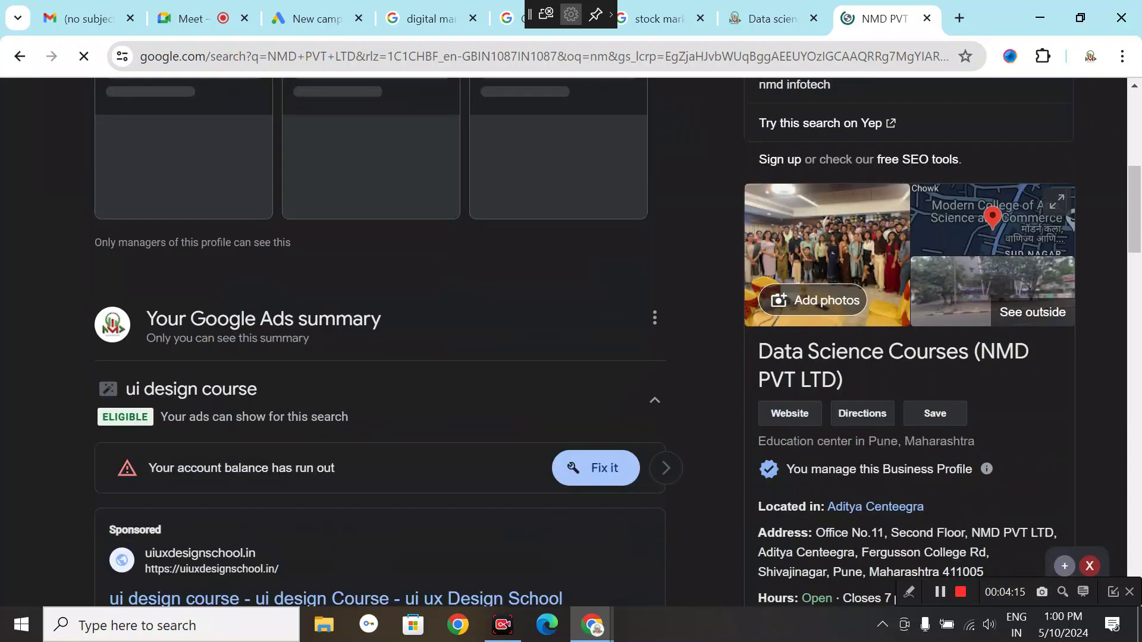
scroll(890, 471, "up", 10)
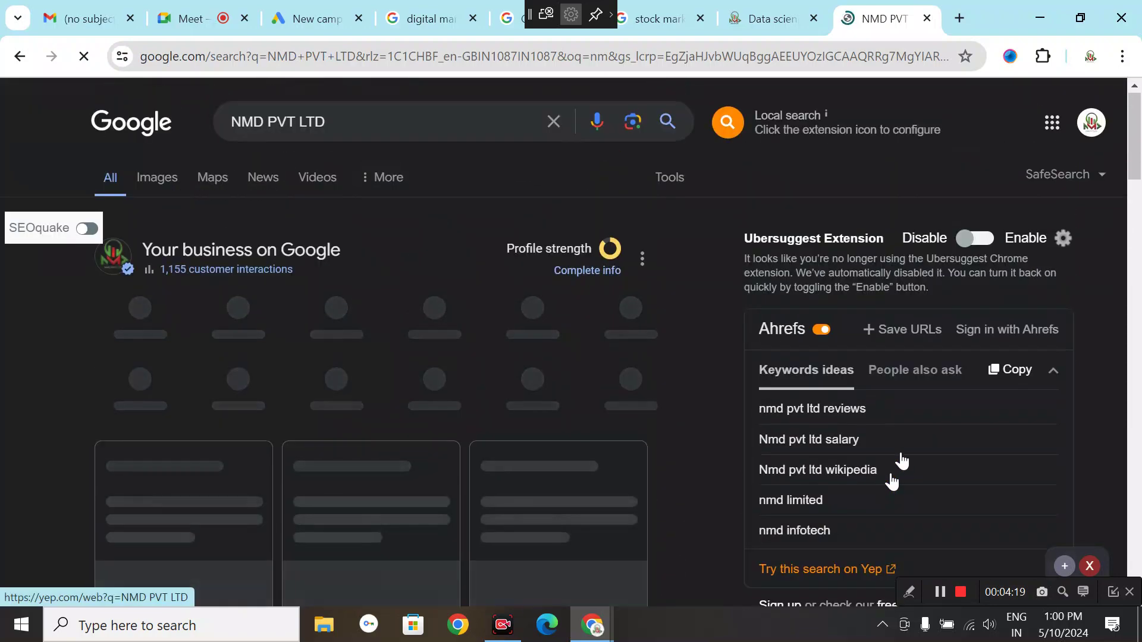
scroll(918, 428, "down", 7)
scroll(920, 406, "down", 2)
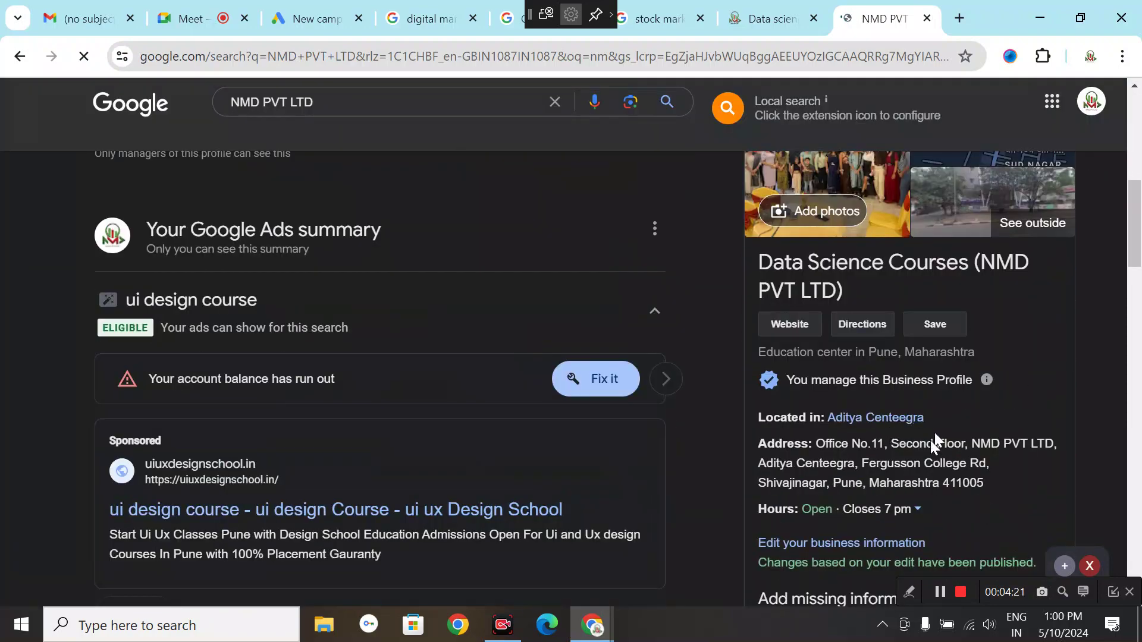
scroll(981, 484, "down", 1)
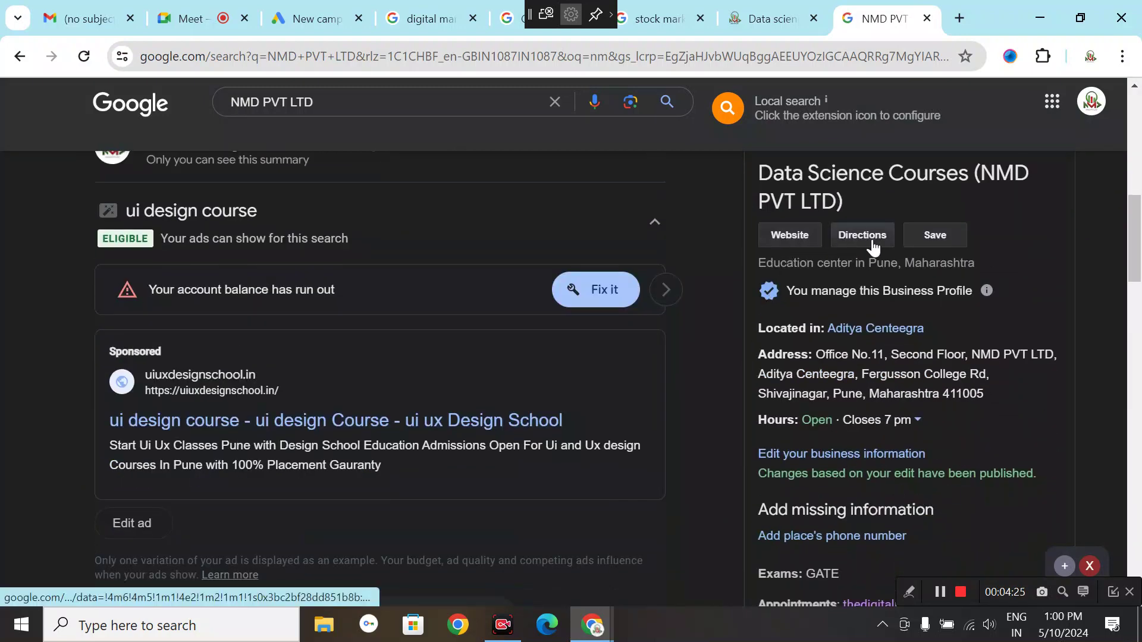
scroll(870, 247, "up", 1)
scroll(870, 247, "up", 7)
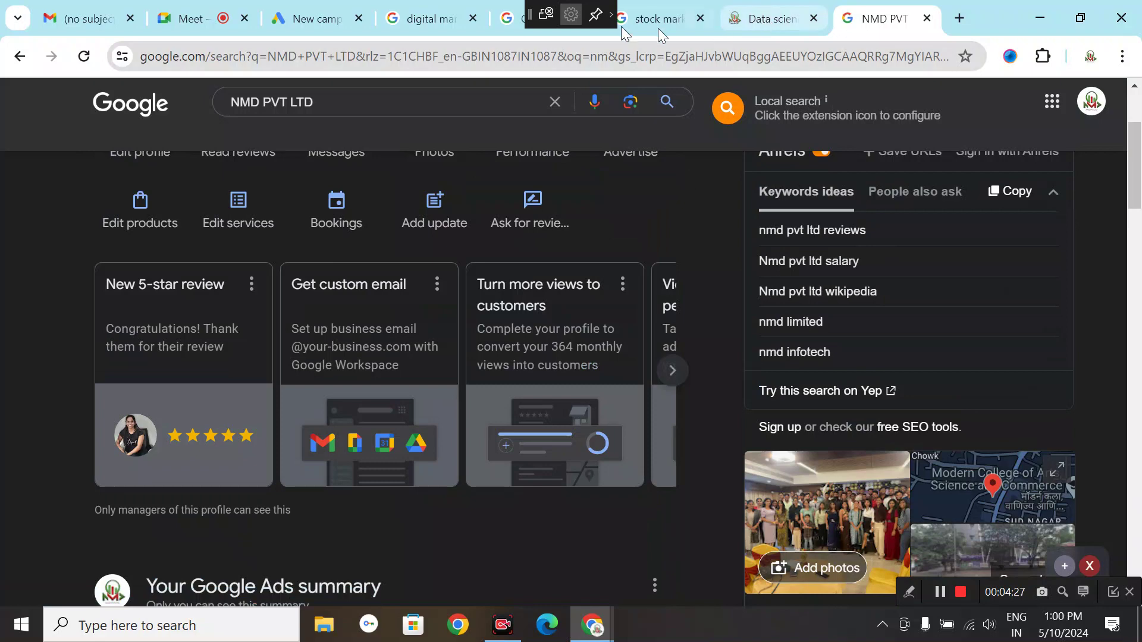
Step: Switch back to the Google Ads campaign and reselect "Use location groups" for the shop locations
left_click(321, 18)
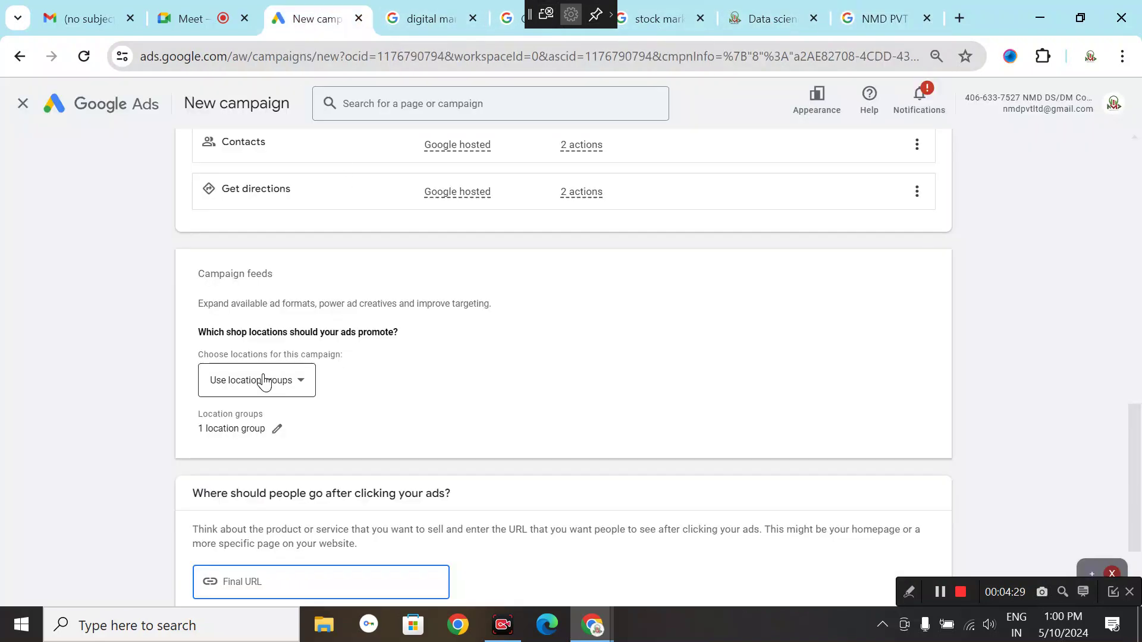
left_click(295, 383)
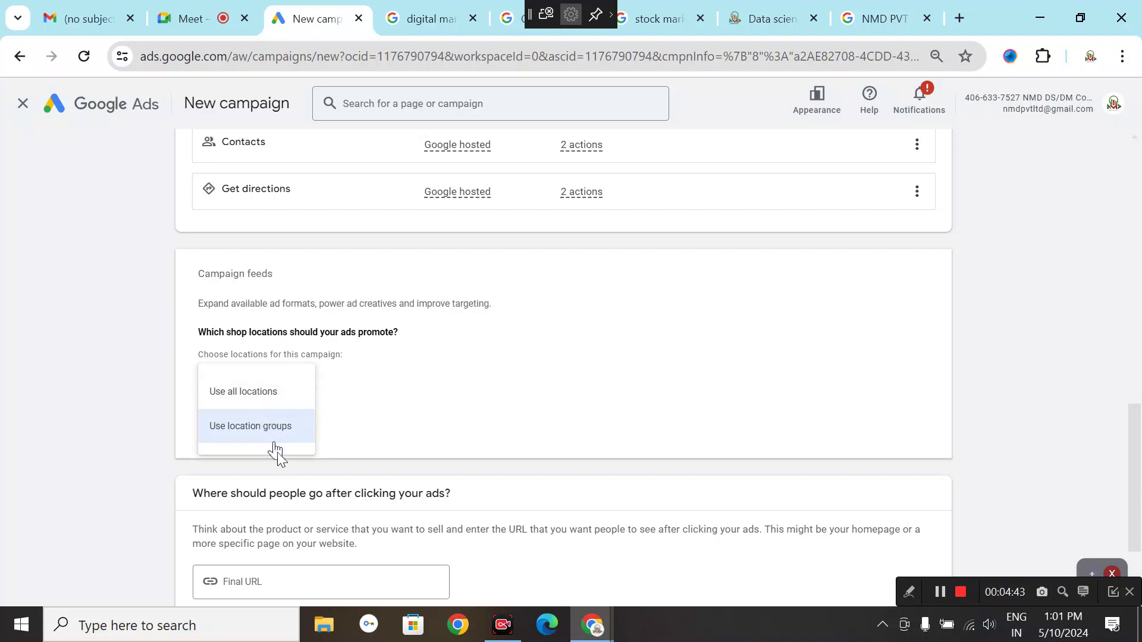
left_click(267, 437)
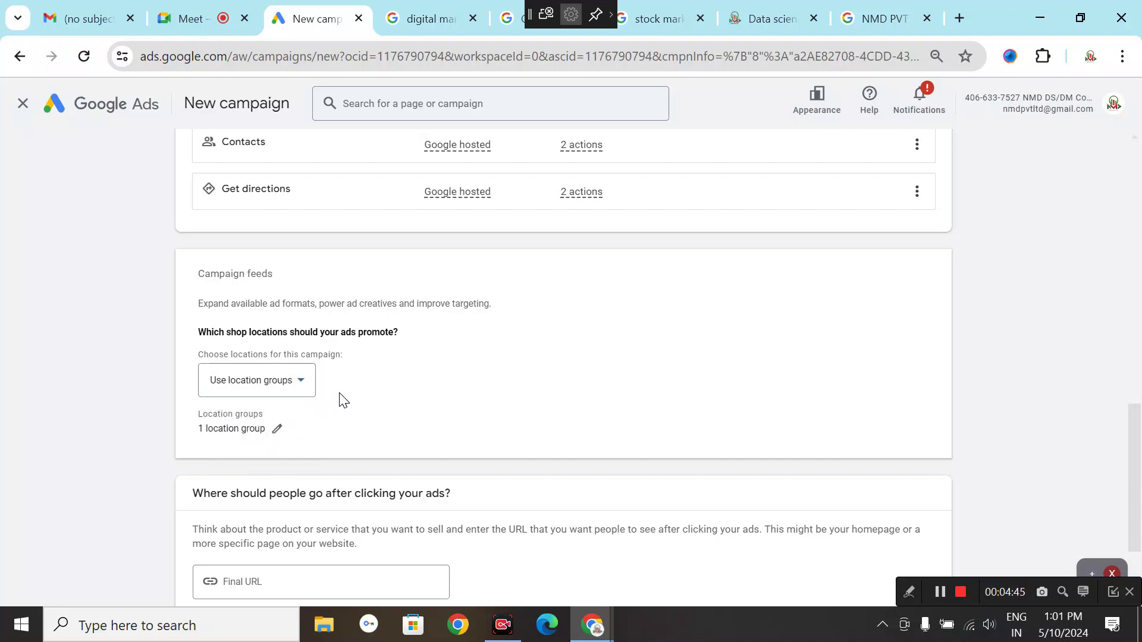
scroll(339, 402, "down", 1)
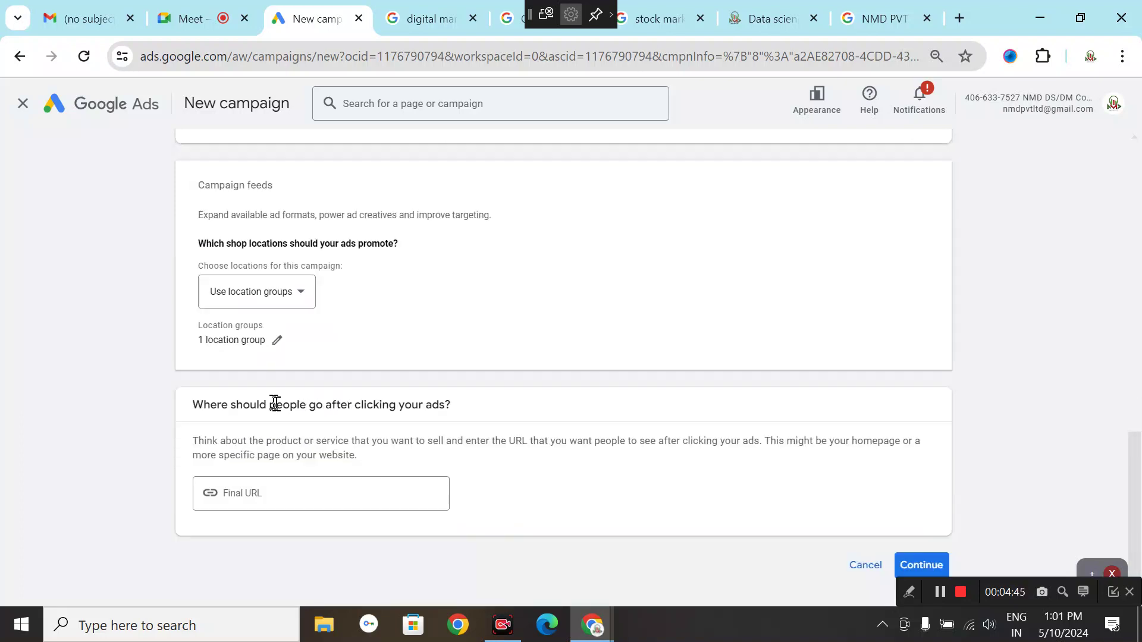
left_click(277, 342)
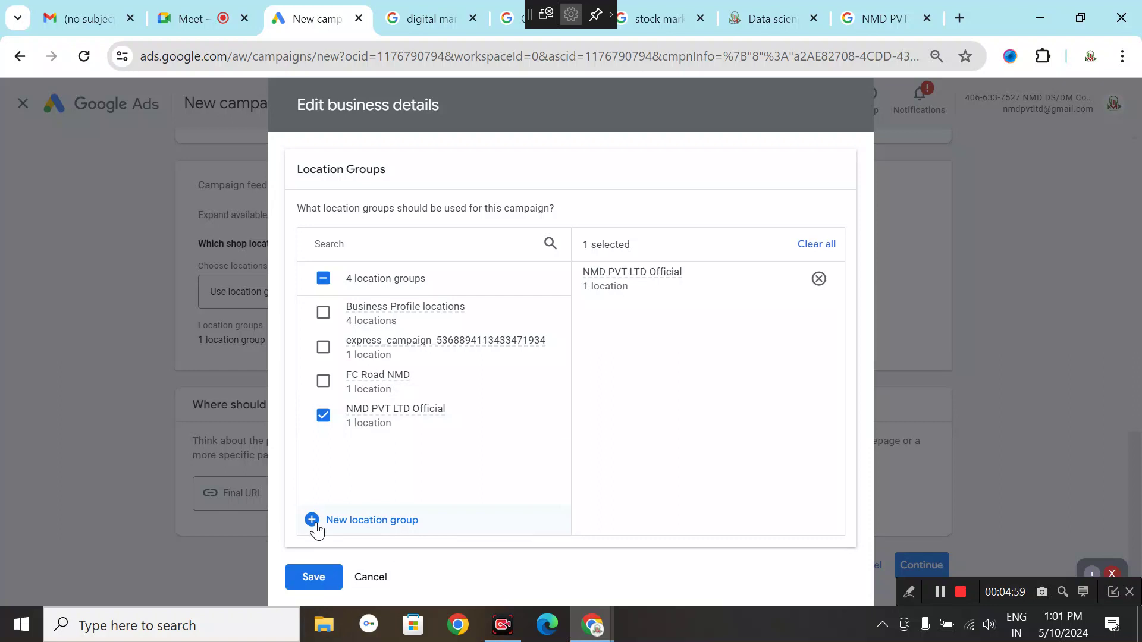
left_click(315, 578)
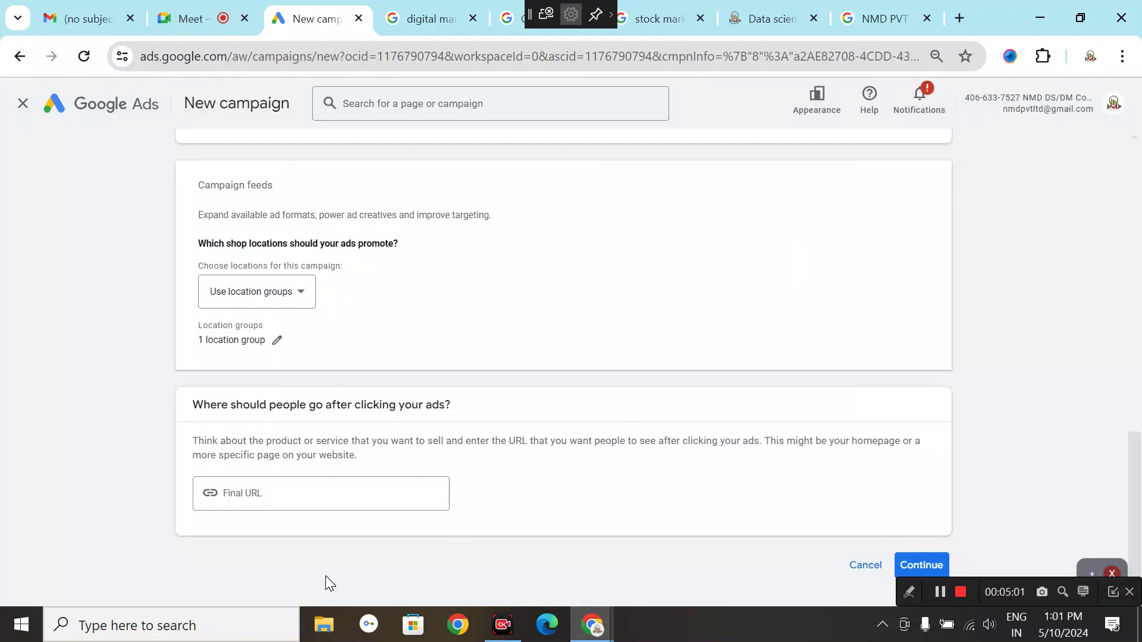
scroll(360, 455, "down", 1)
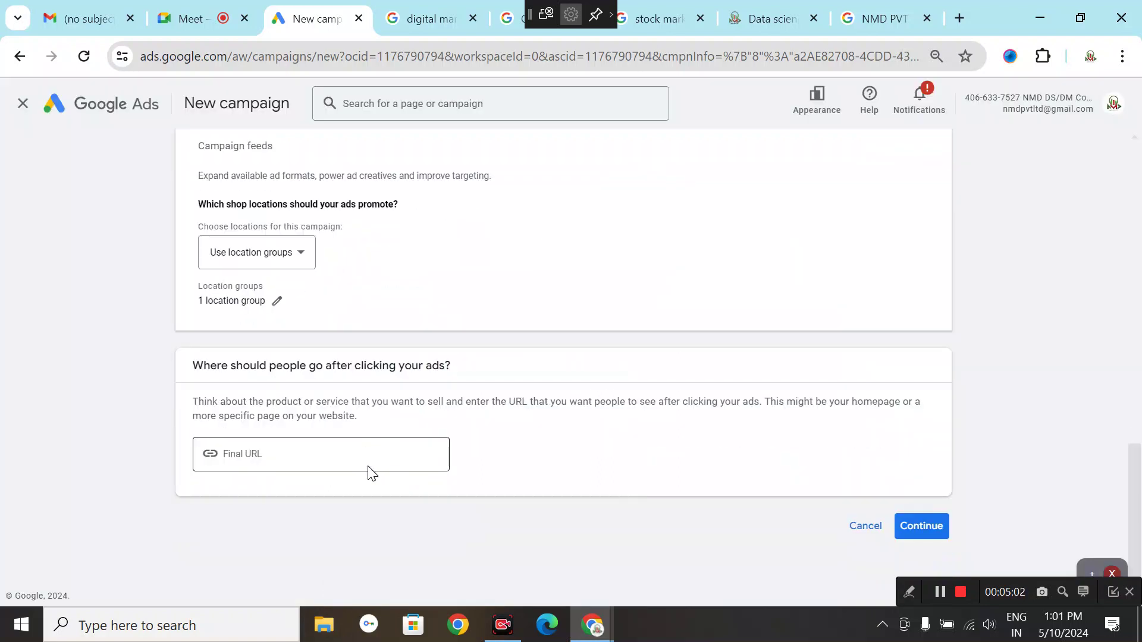
left_click(317, 458)
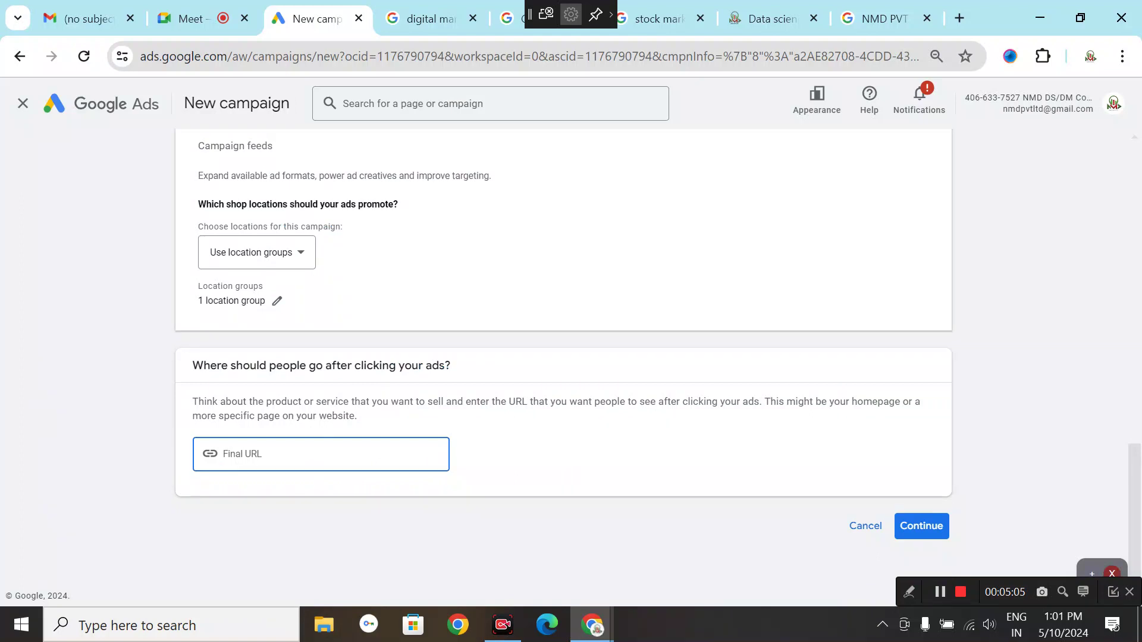
key("ctrl+v")
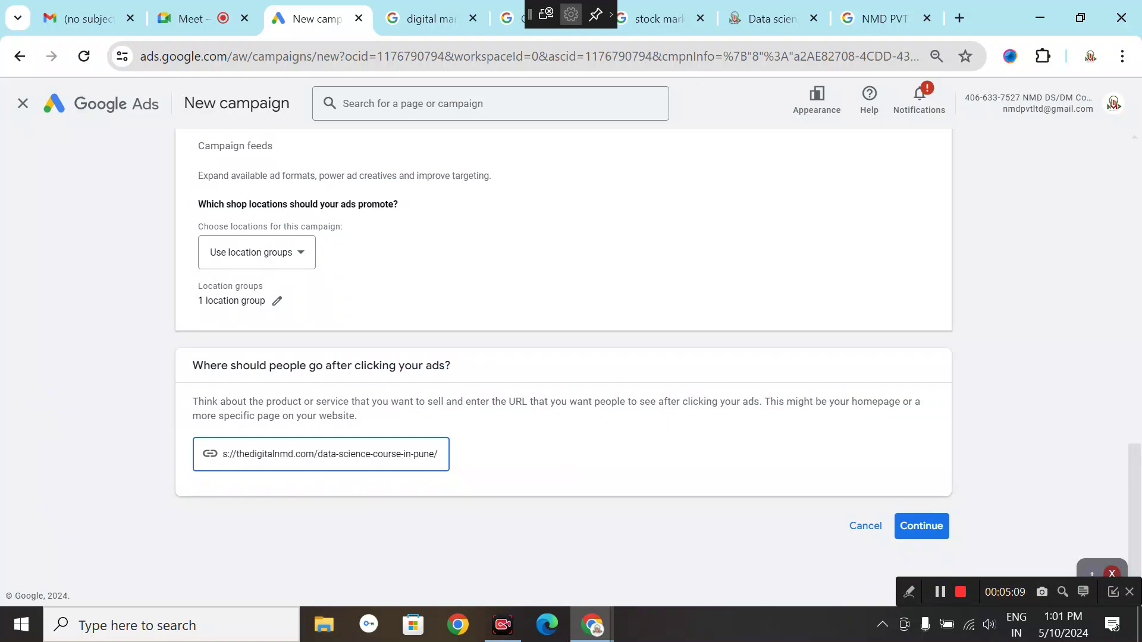
left_click(940, 536)
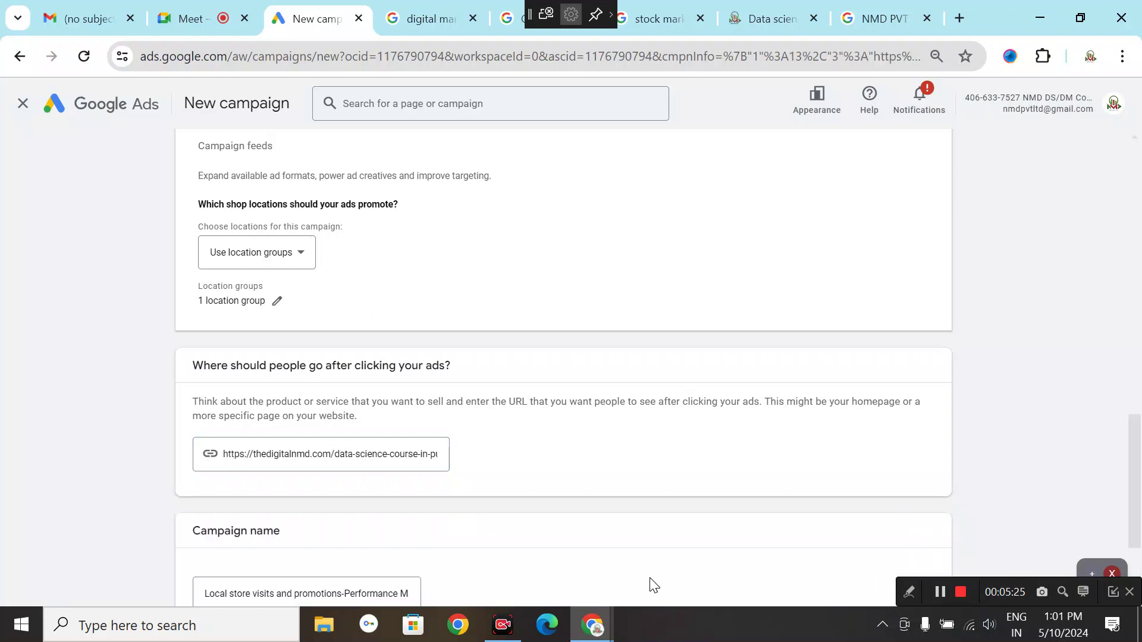
Step: Append "10 may 2024" to the campaign name and continue by starting a new campaign instead of a saved draft
left_click(301, 447)
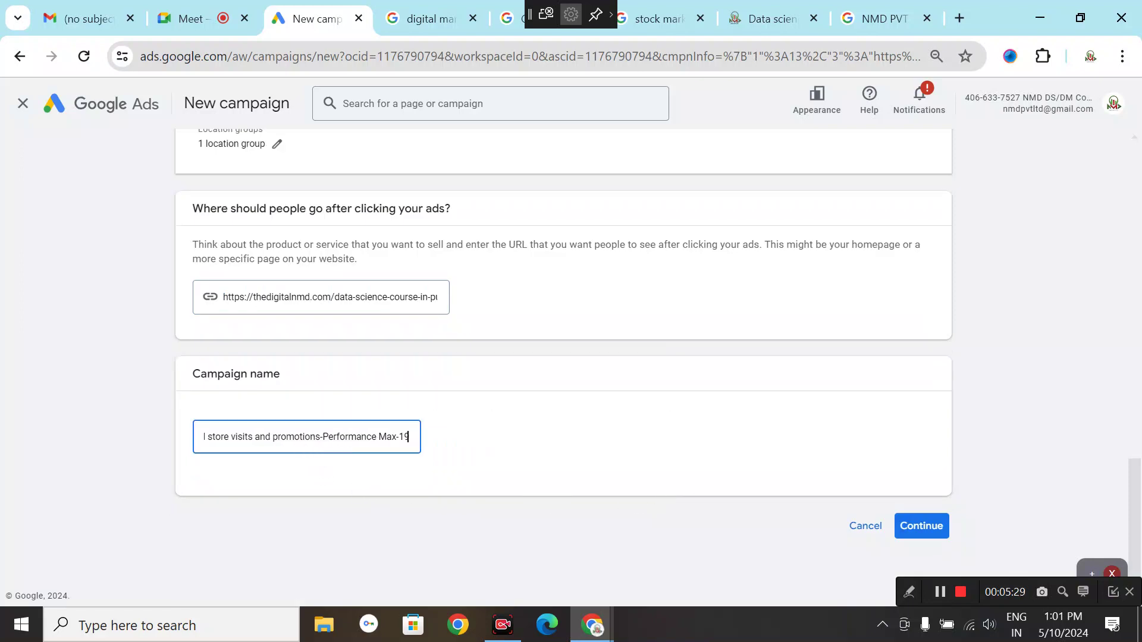
type("1")
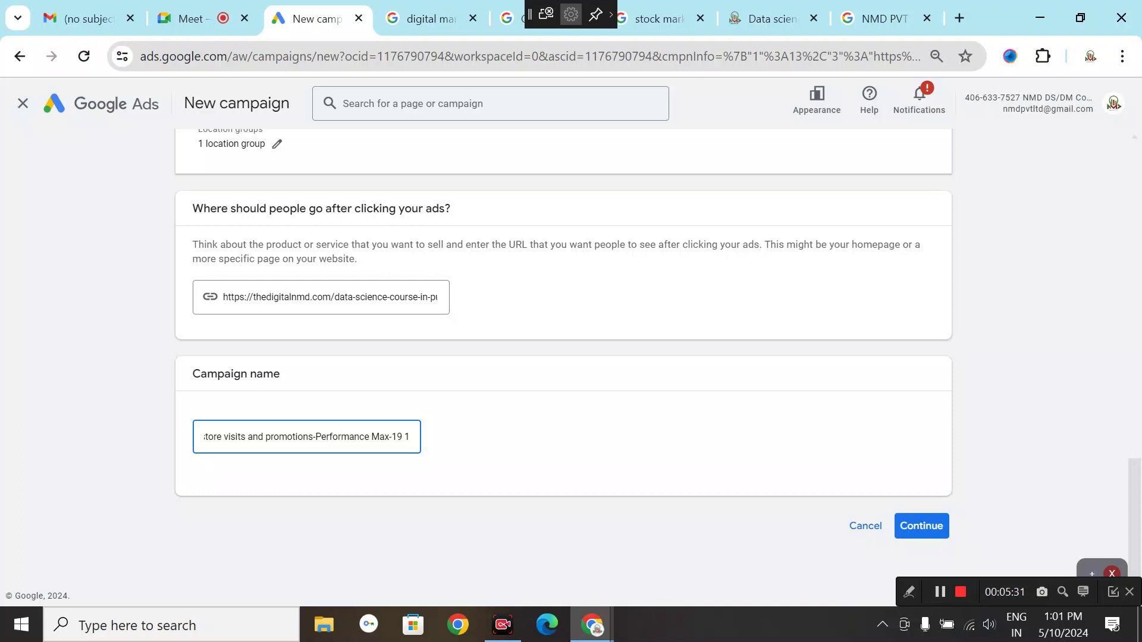
type("0 ma")
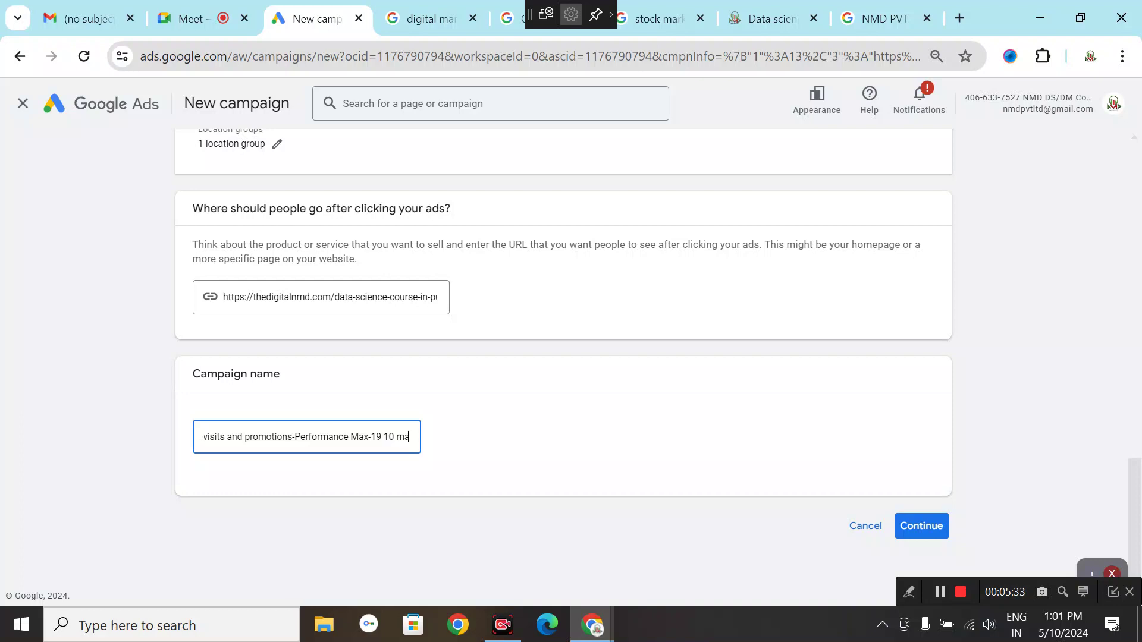
type("y 2")
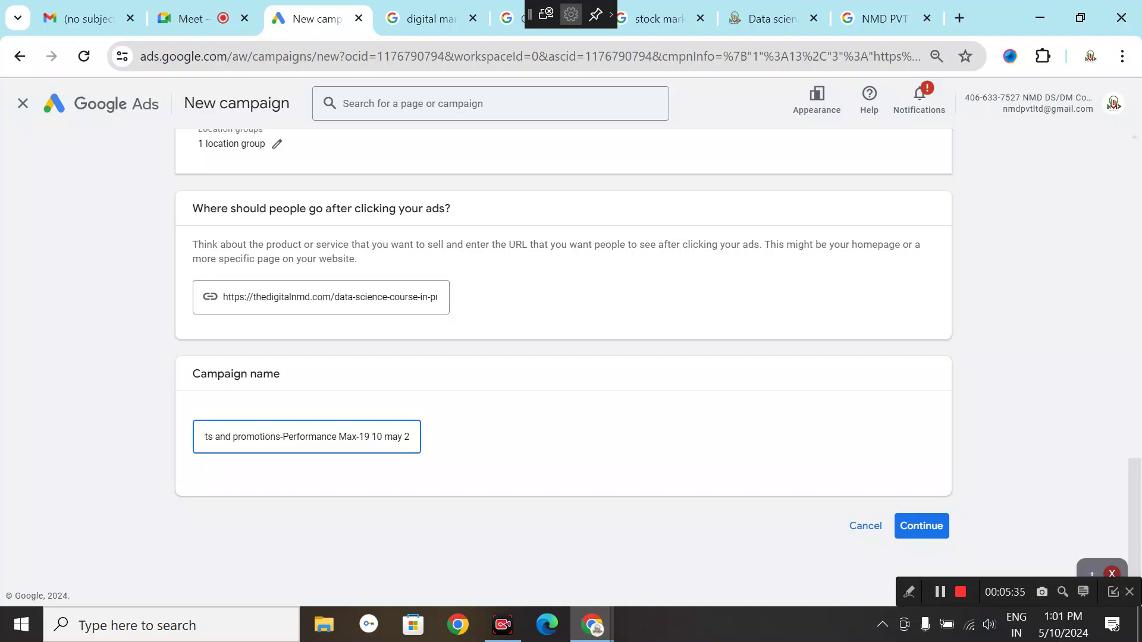
type("024")
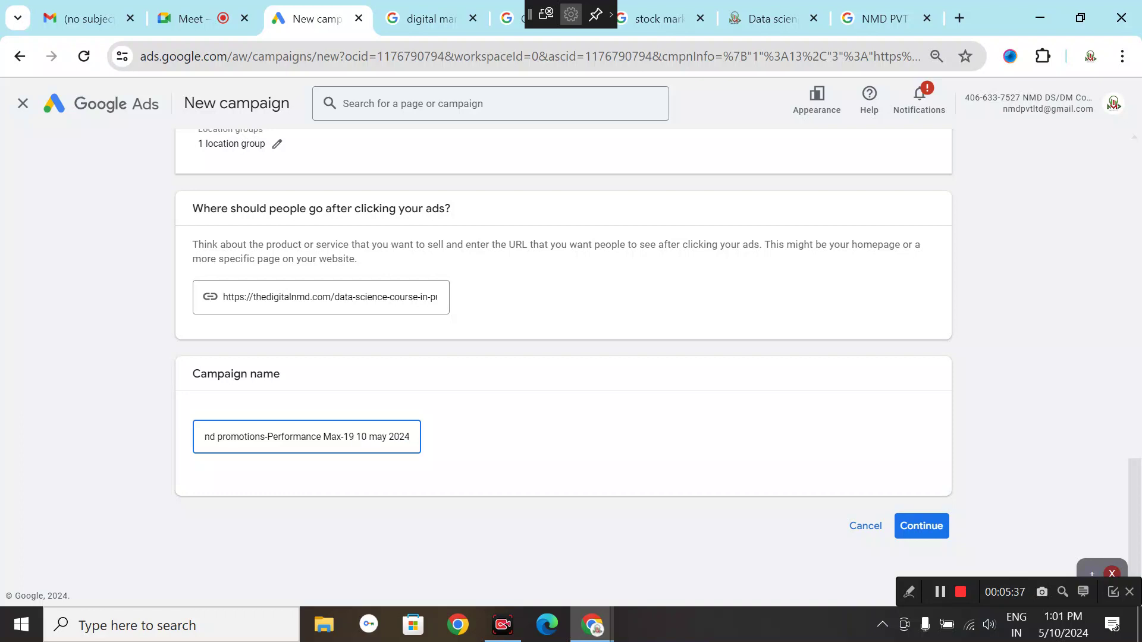
left_click(920, 525)
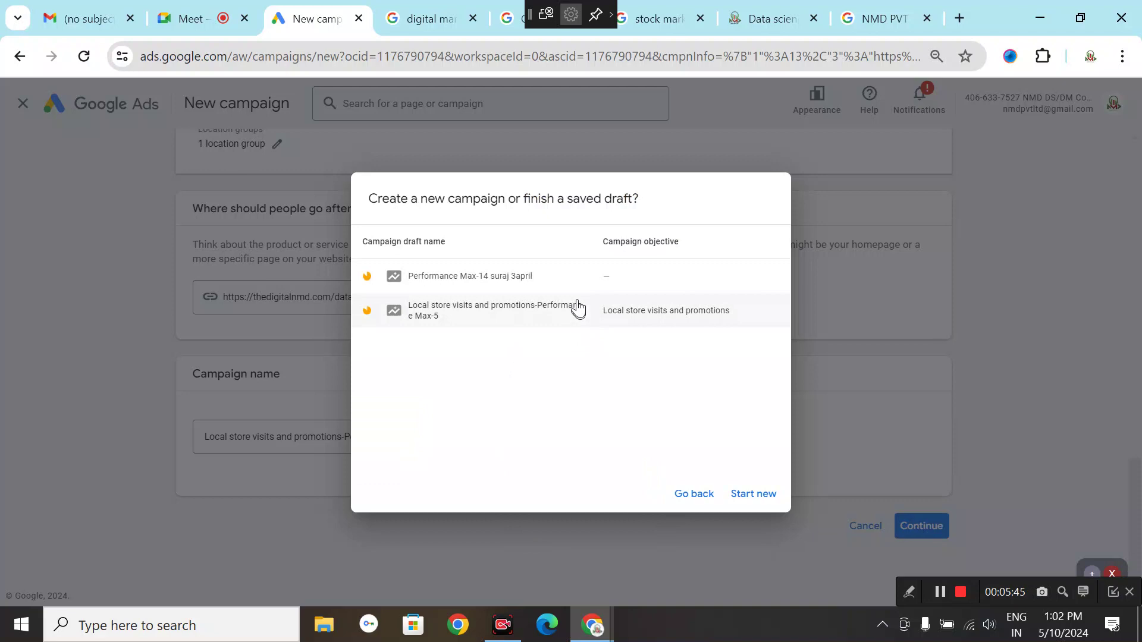
left_click(753, 495)
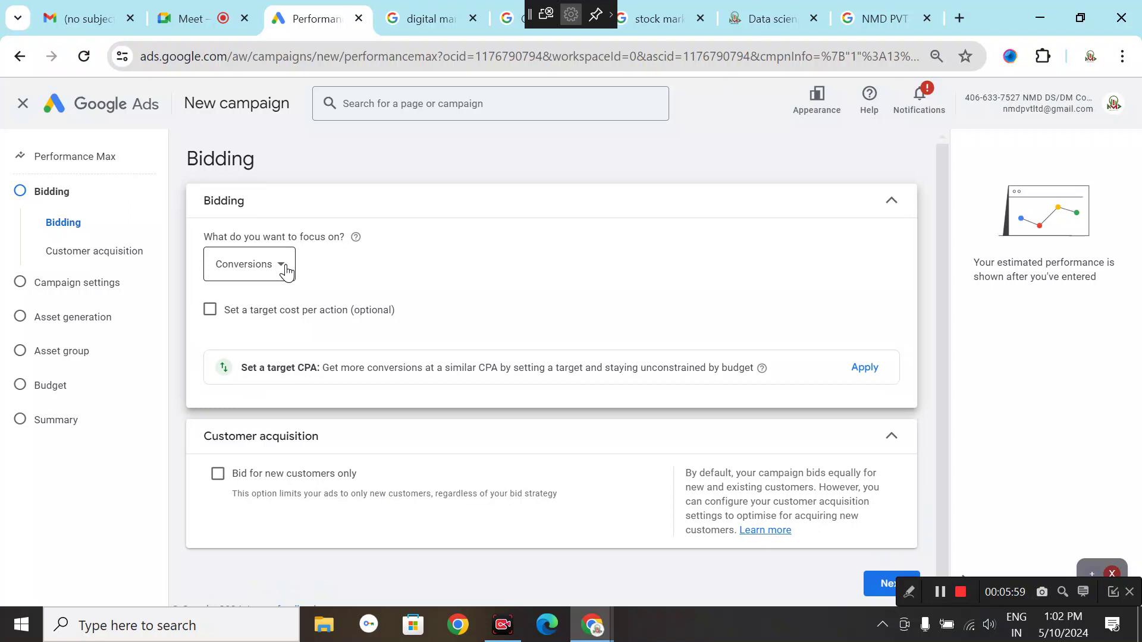
Step: Keep Conversions as the bidding focus and enable a target cost per action
left_click(286, 272)
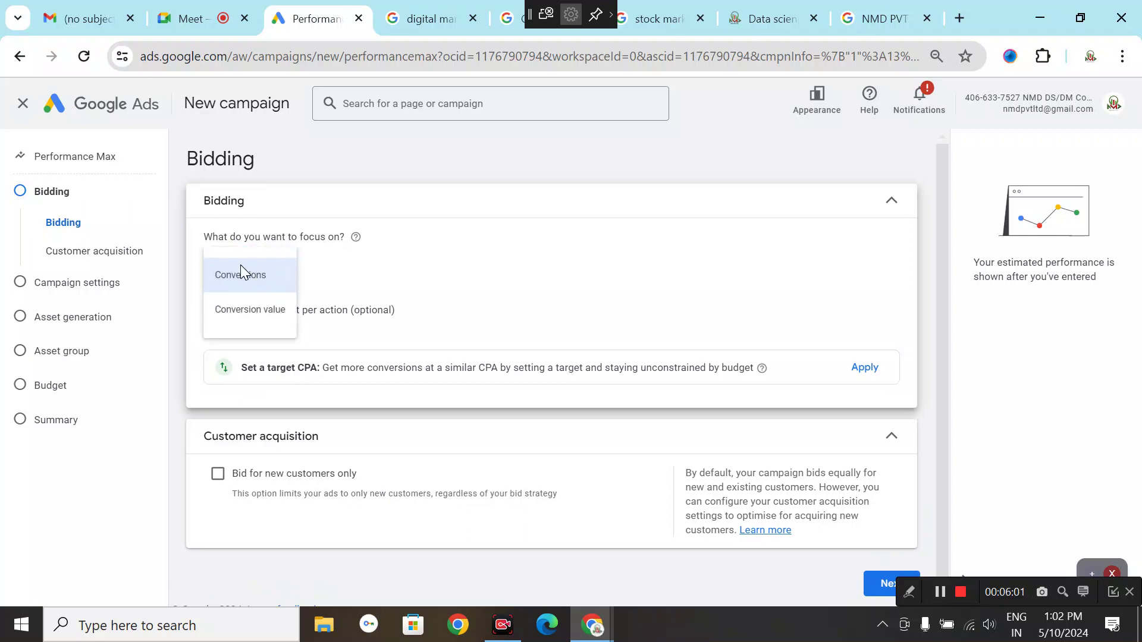
left_click(269, 284)
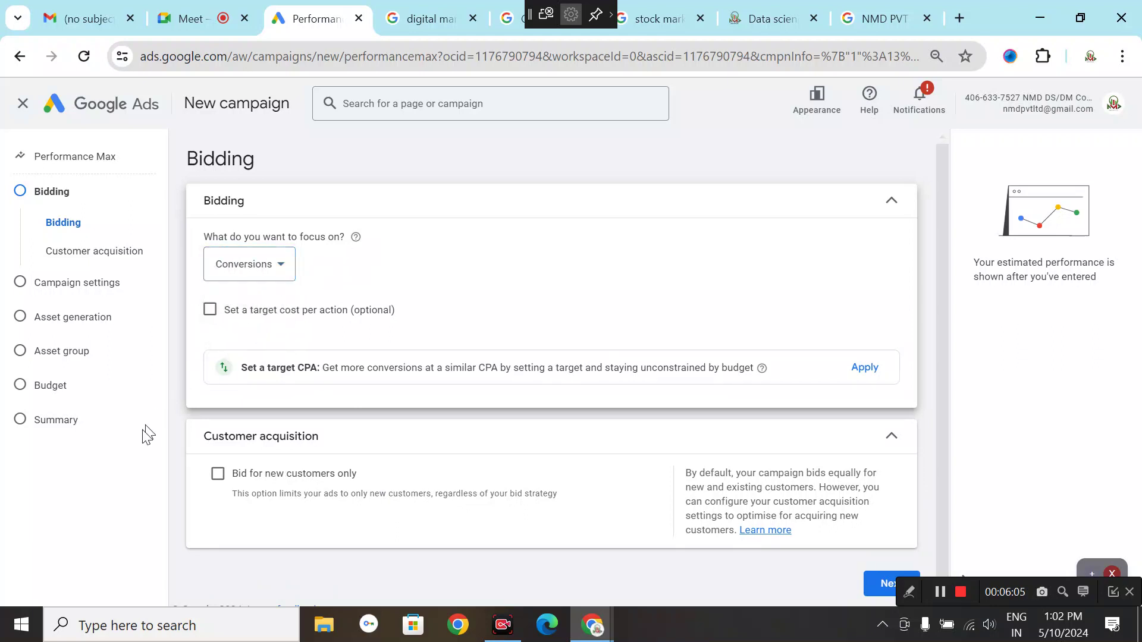
left_click(210, 310)
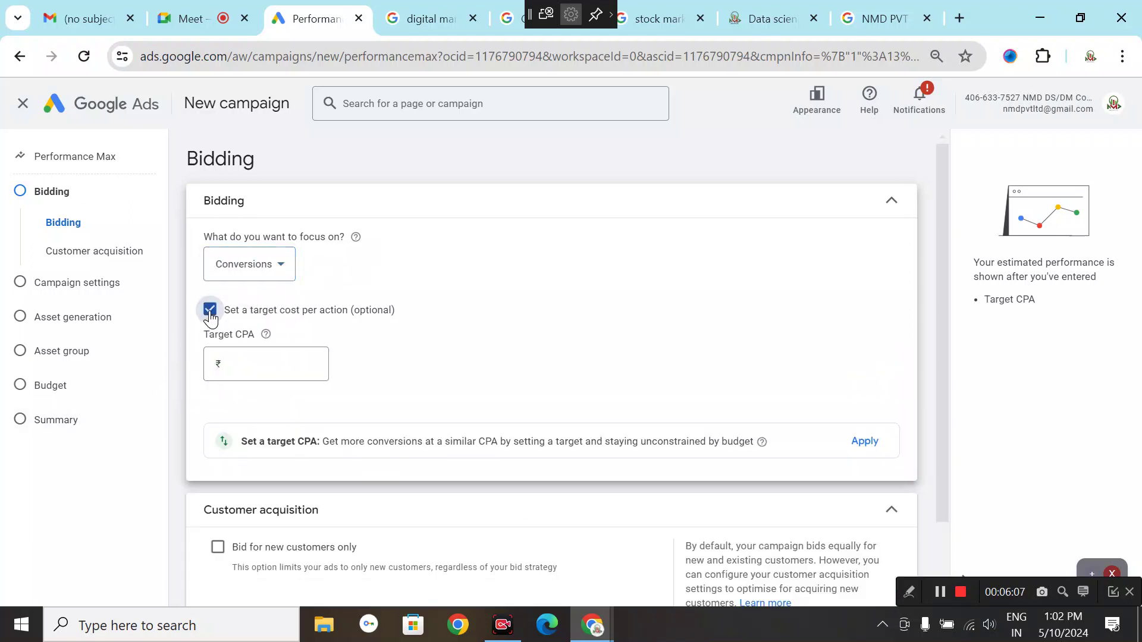
Step: Try Conversion value as the bidding focus with a target return on ad spend enabled
left_click(283, 271)
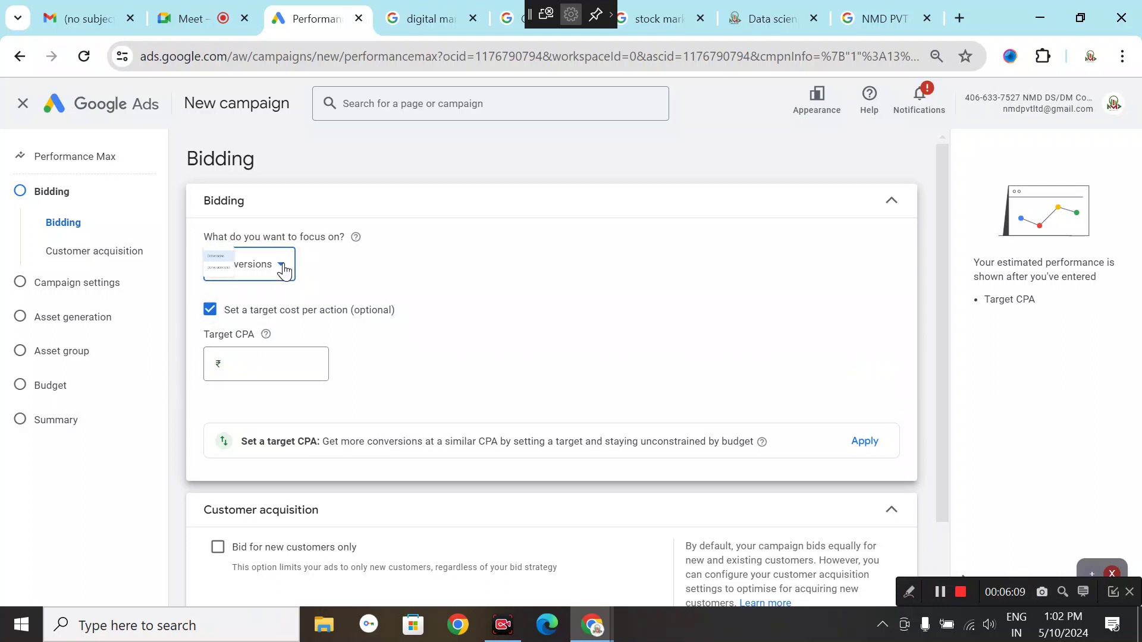
left_click(282, 273)
left_click(281, 269)
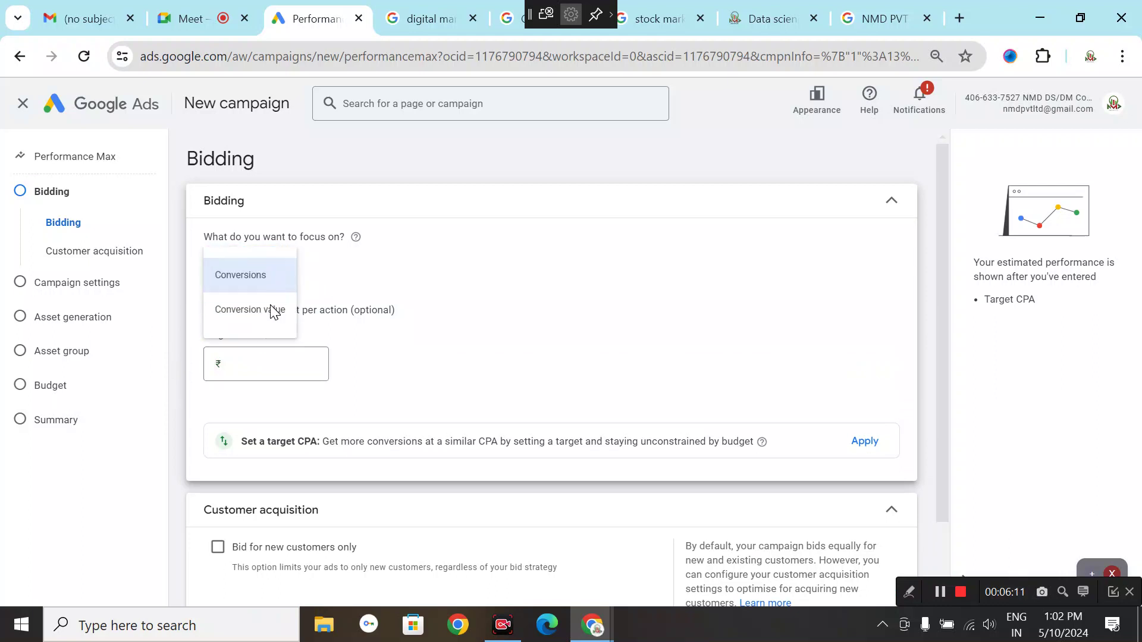
left_click(272, 306)
left_click(210, 309)
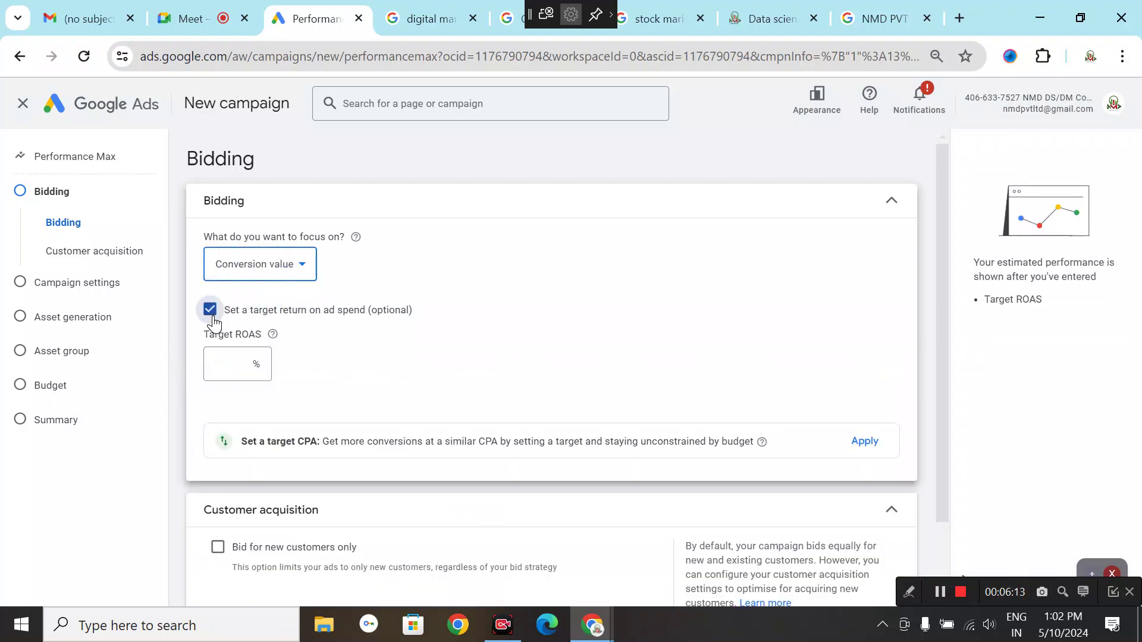
left_click(253, 372)
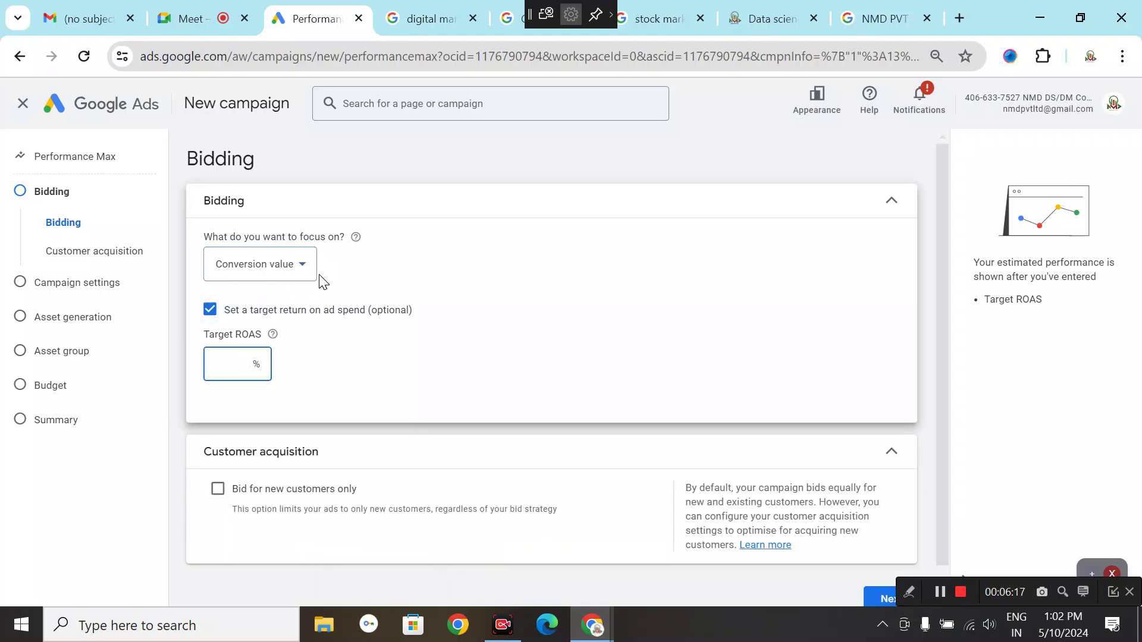
Step: Set the bidding focus to Conversions without a target cost per action, and continue to the campaign settings
left_click(300, 265)
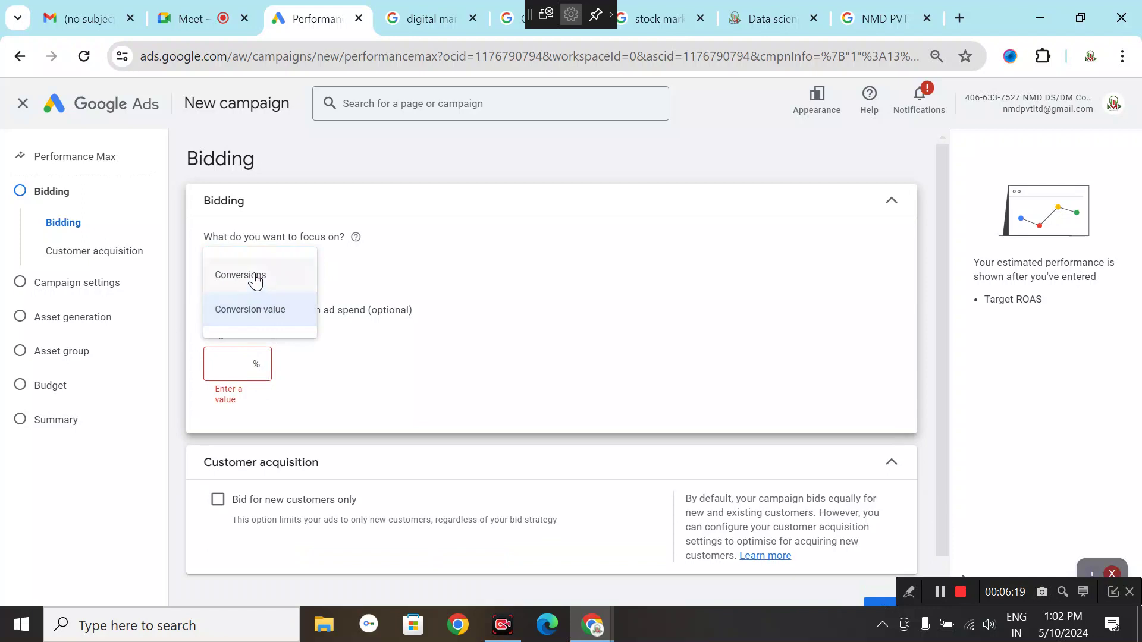
left_click(255, 278)
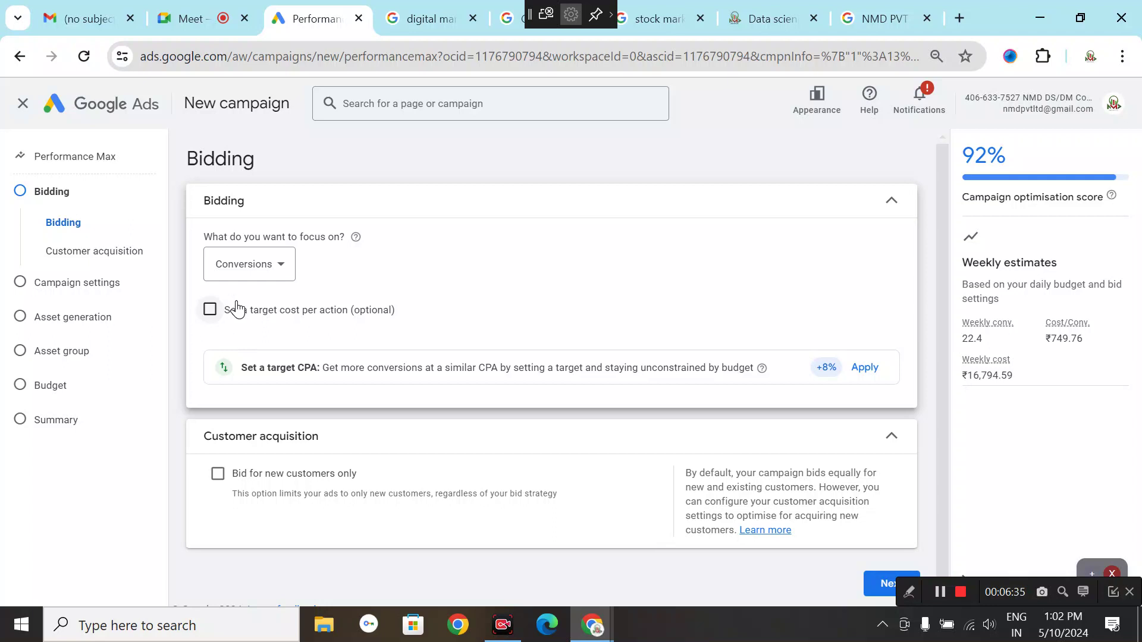
scroll(214, 318, "down", 1)
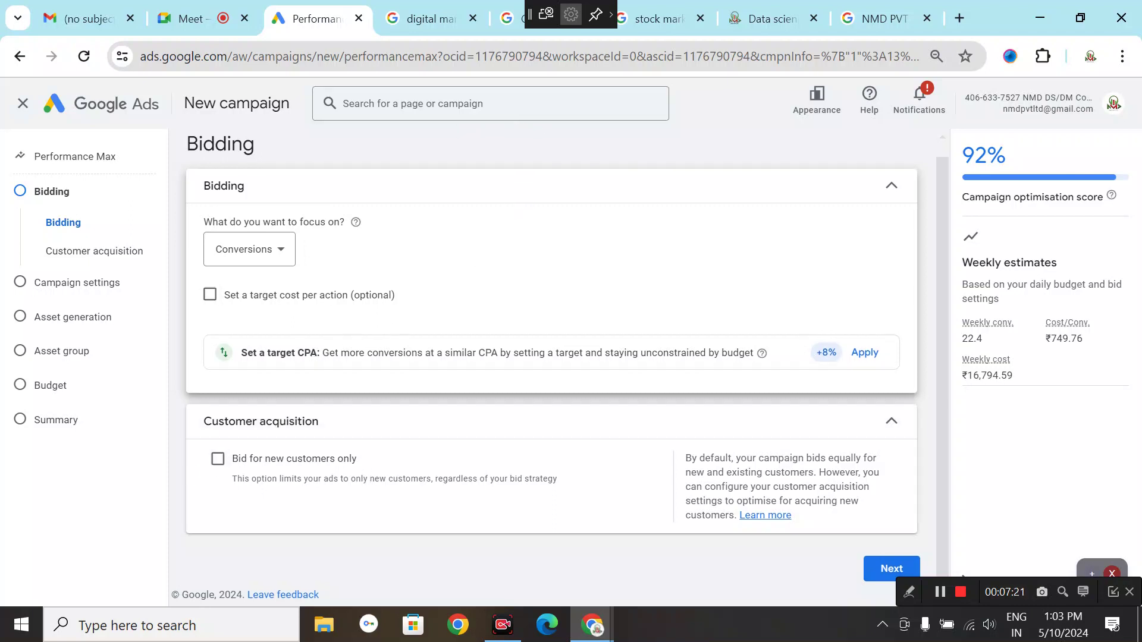
left_click(884, 570)
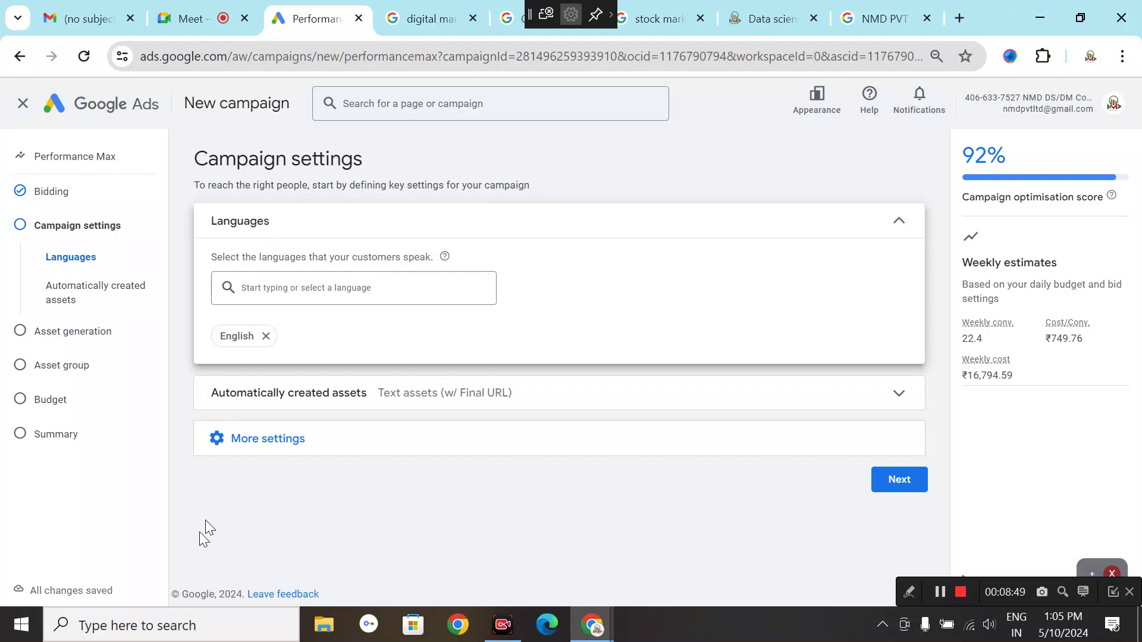
Step: Expand the additional campaign settings to review dates, URL options, page feeds and brand exclusions, and continue to asset generation
left_click(265, 446)
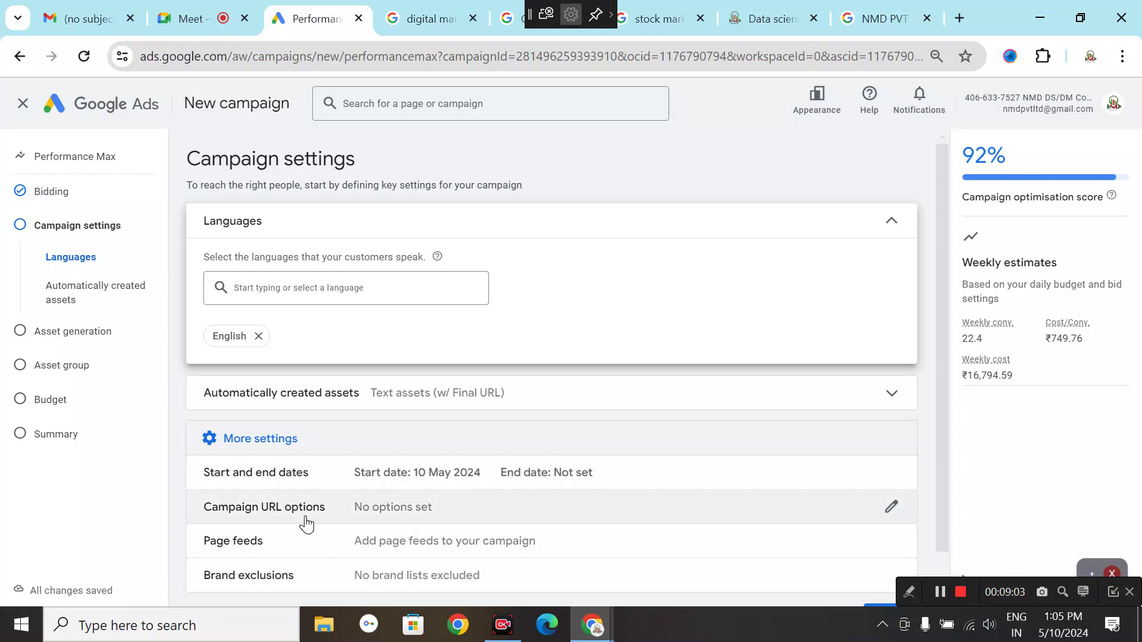
scroll(293, 589, "down", 1)
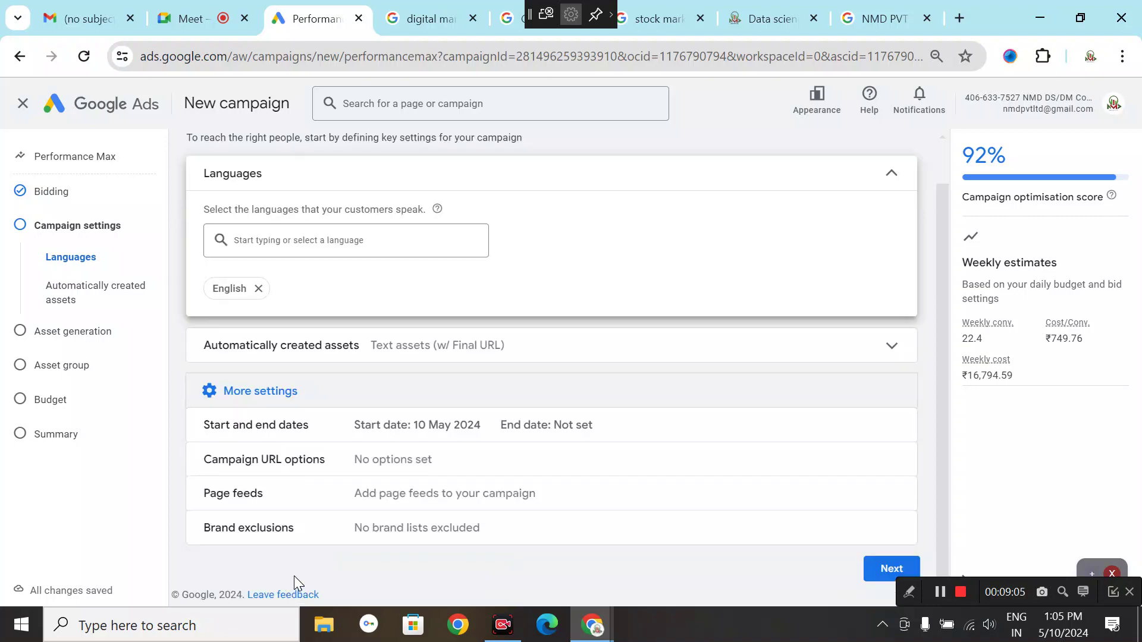
scroll(452, 536, "up", 1)
scroll(589, 463, "down", 1)
left_click(887, 576)
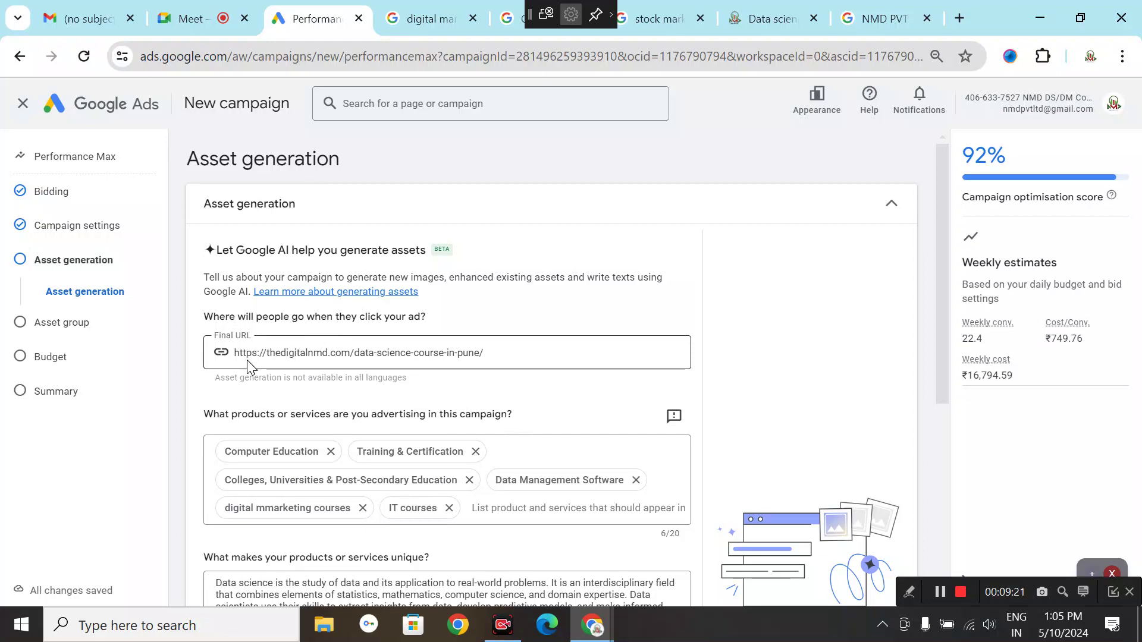
Step: Review the asset generation details and add "digital marketing courses" to the advertised products or services
scroll(267, 503, "down", 3)
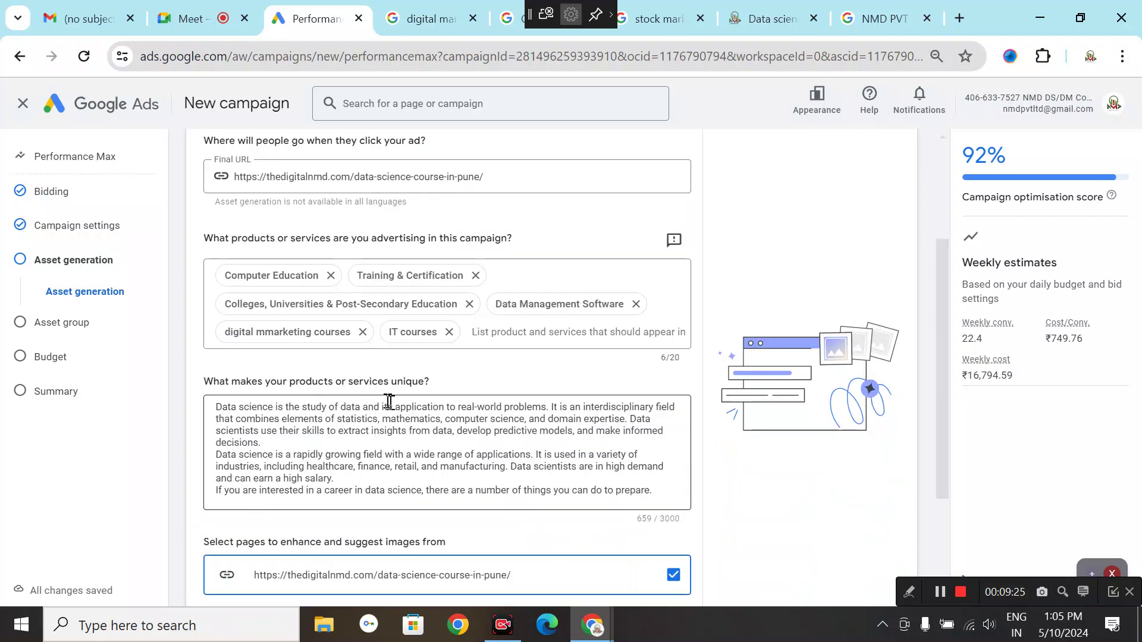
scroll(390, 404, "down", 3)
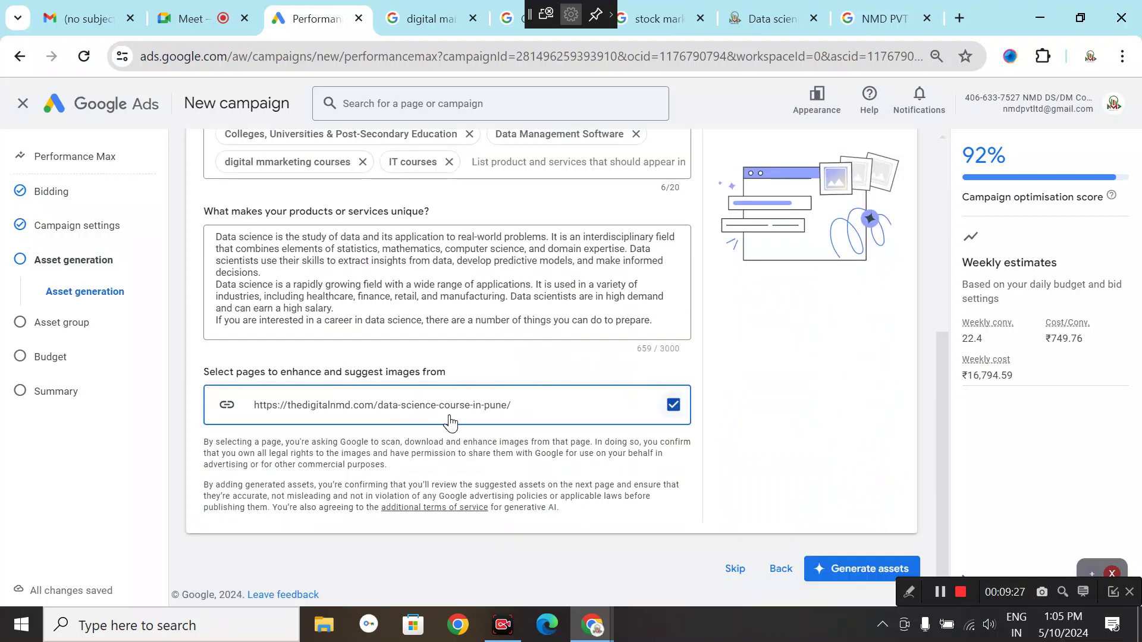
scroll(450, 423, "up", 4)
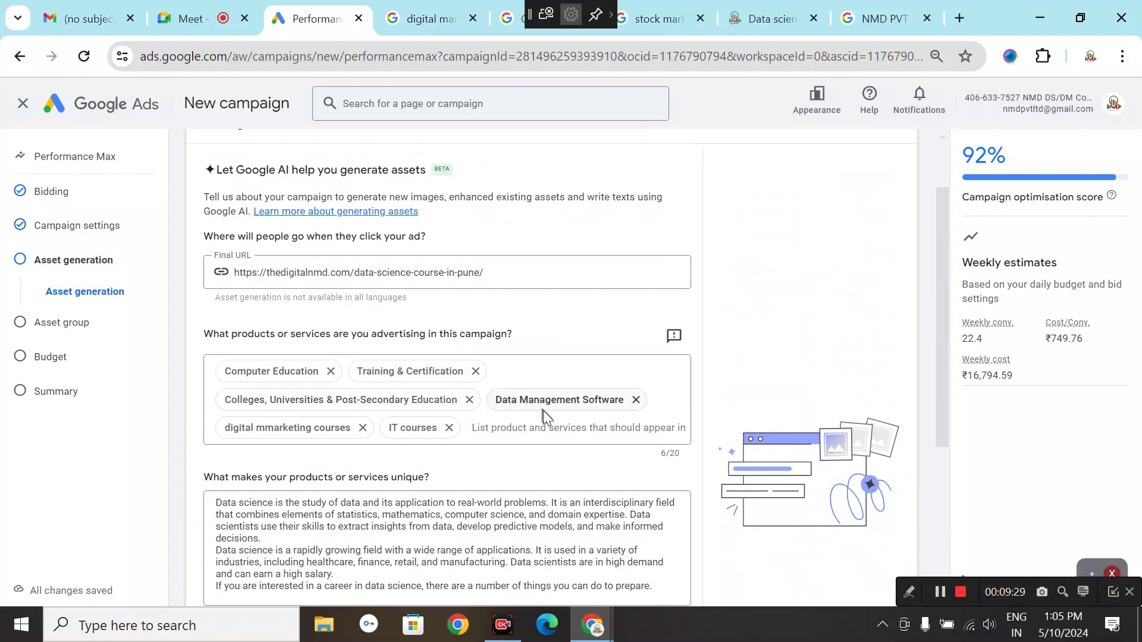
left_click(512, 437)
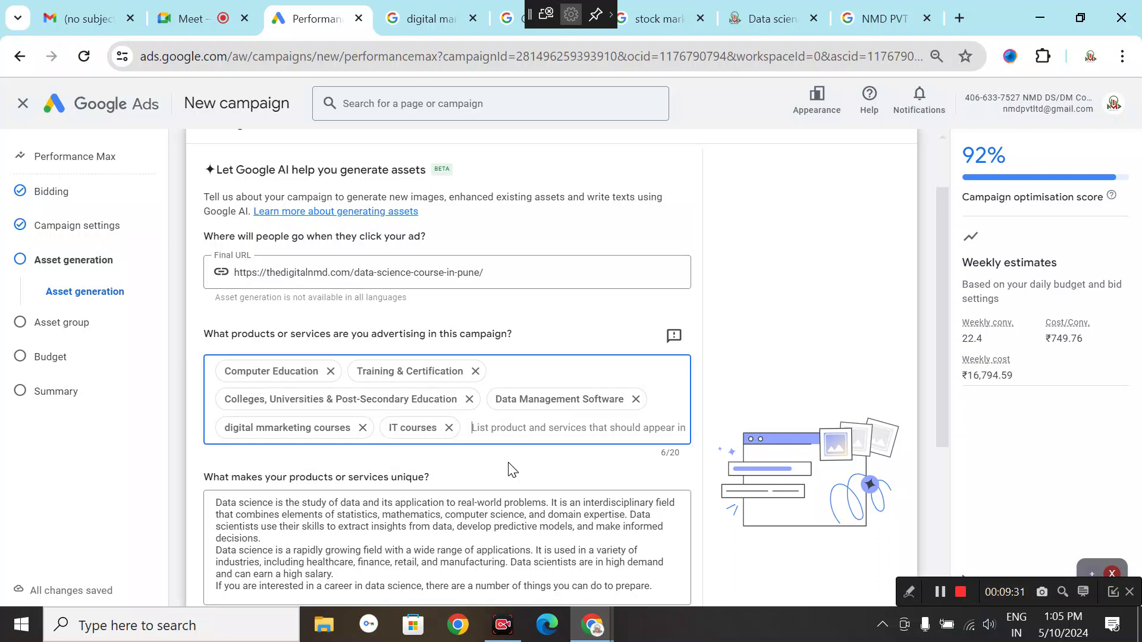
type("dig")
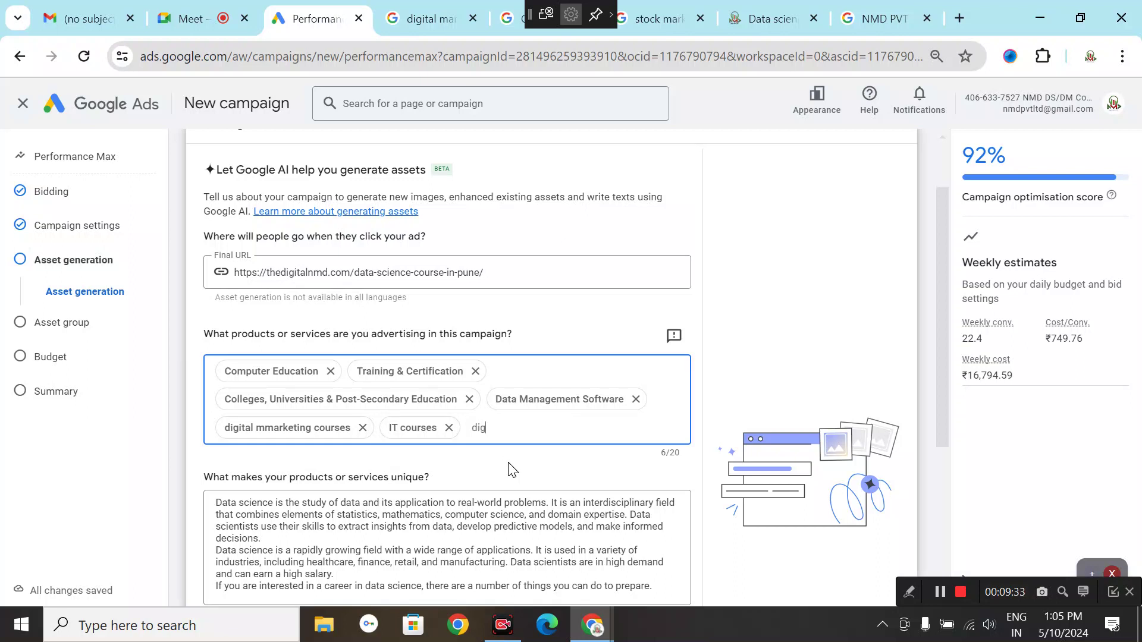
type("ital marketing courses")
key("Return")
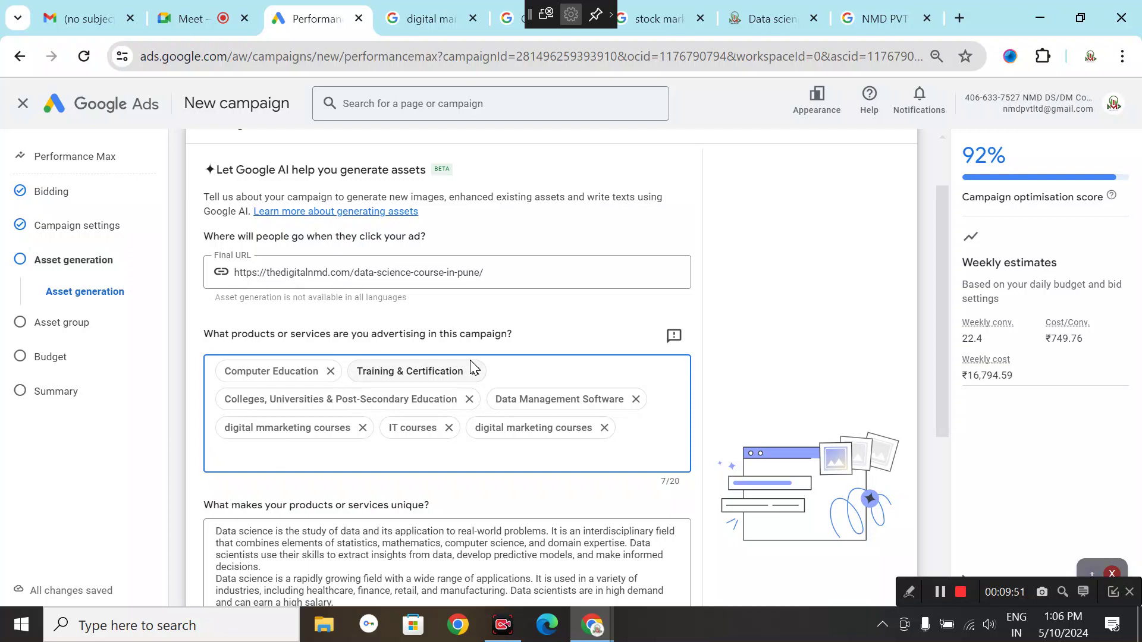
Step: Remove the newly added "digital marketing courses" entry from the advertised products or services
type("Hoe")
key("BackSpace")
key("BackSpace")
key("BackSpace")
key("BackSpace")
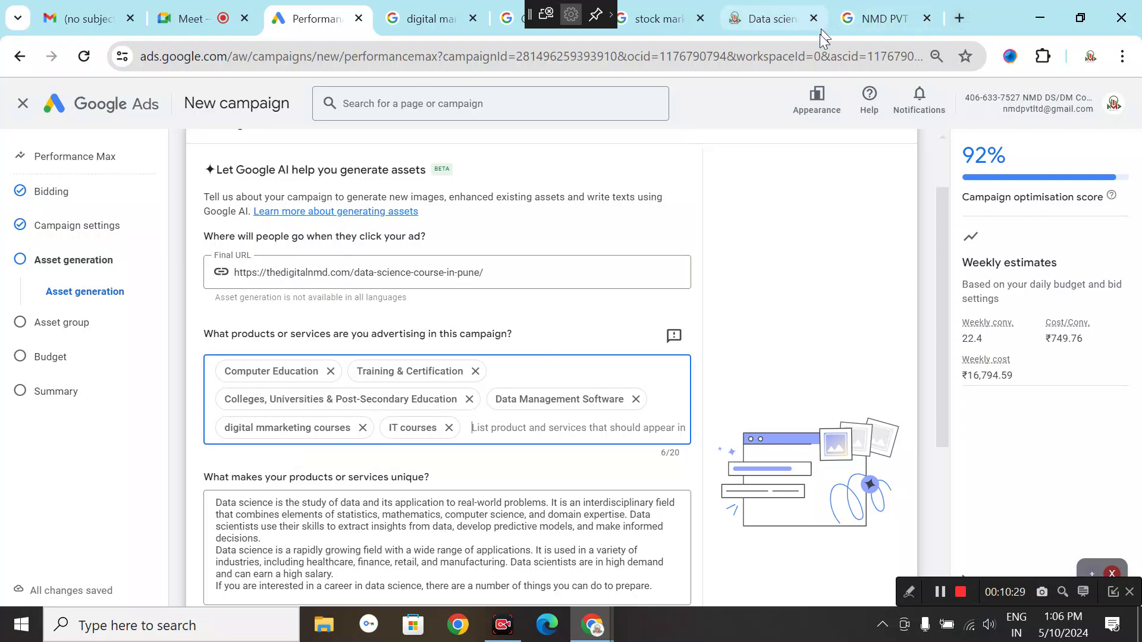
scroll(360, 250, "down", 1)
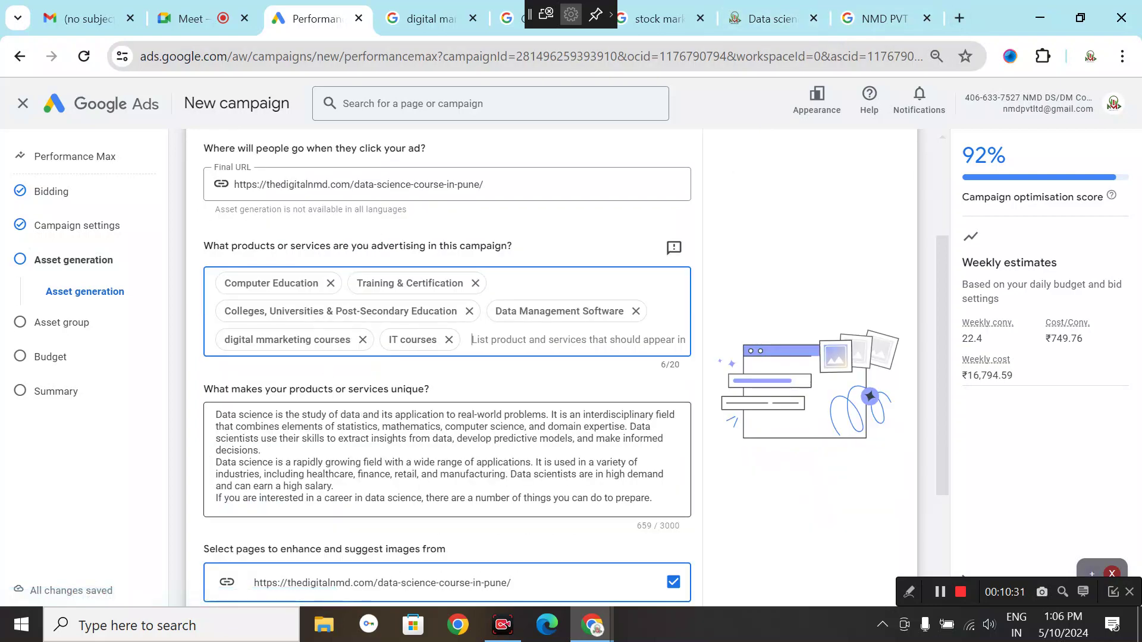
Step: Check the uniqueness description and selected image page in the asset generation details, and generate the assets
scroll(351, 289, "down", 2)
left_click(348, 273)
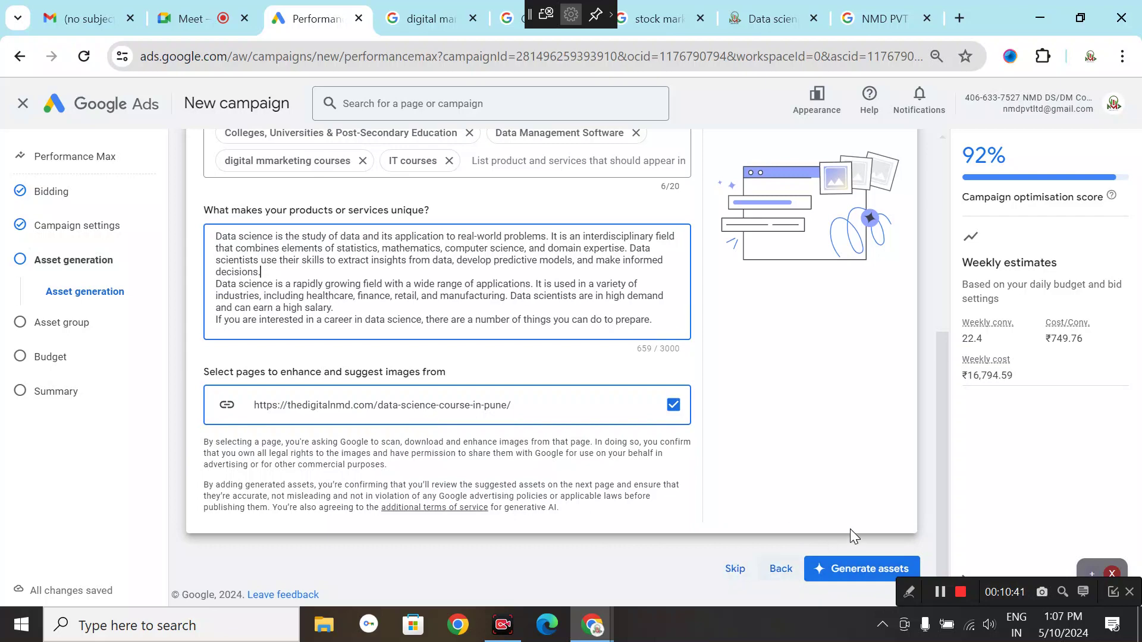
scroll(850, 529, "up", 6)
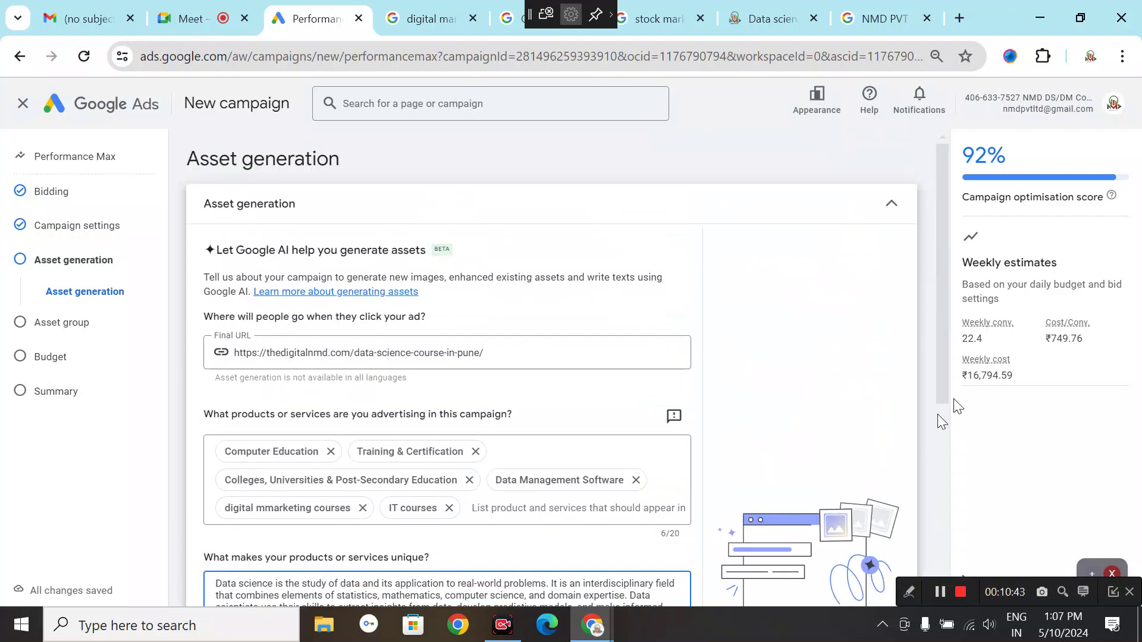
scroll(821, 518, "down", 6)
left_click(838, 571)
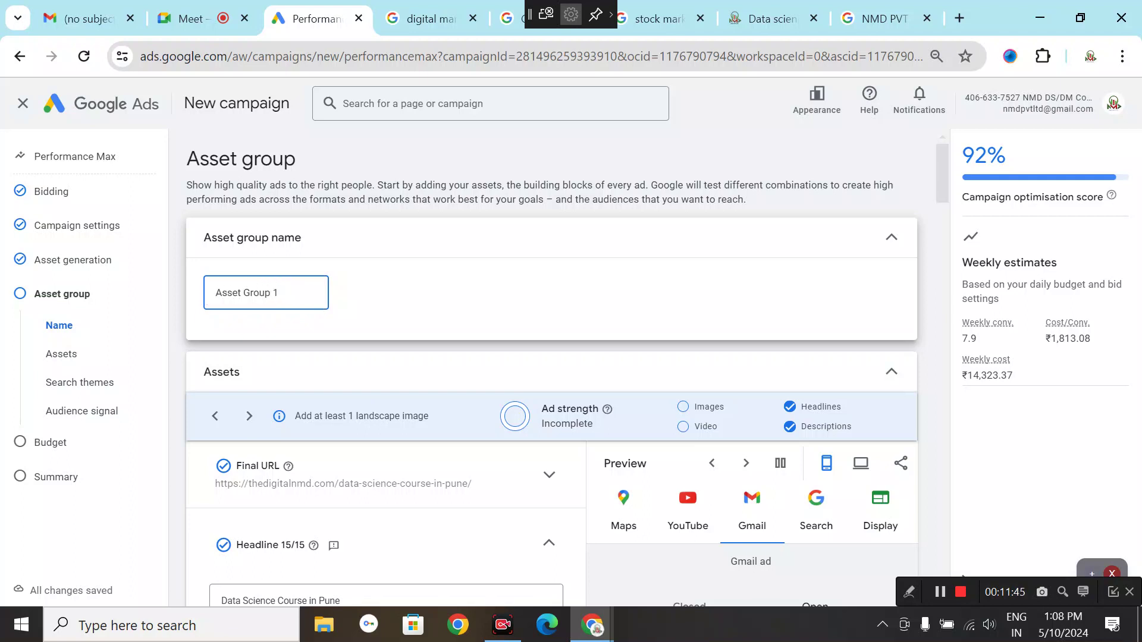
Step: Rename the asset group as "Asset Group 1 DS"
key("shift+Left")
left_click(286, 288)
type("DS")
scroll(410, 487, "down", 1)
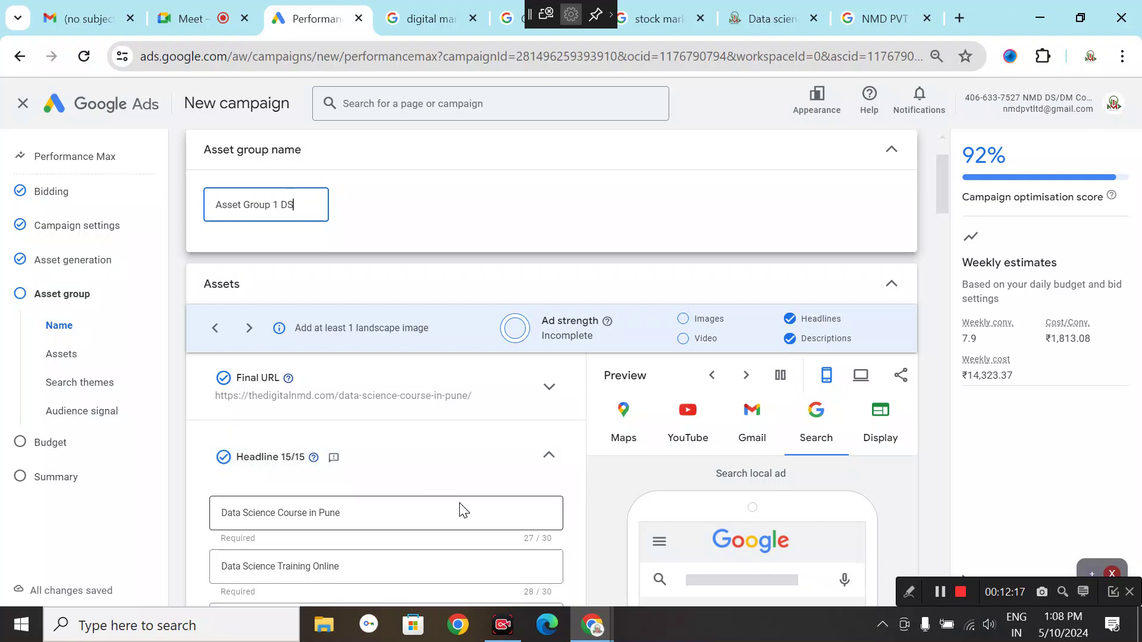
Step: Replace the "Data Science Software" headline of the asset group with "Data Science offline coyurses"
scroll(409, 521, "down", 2)
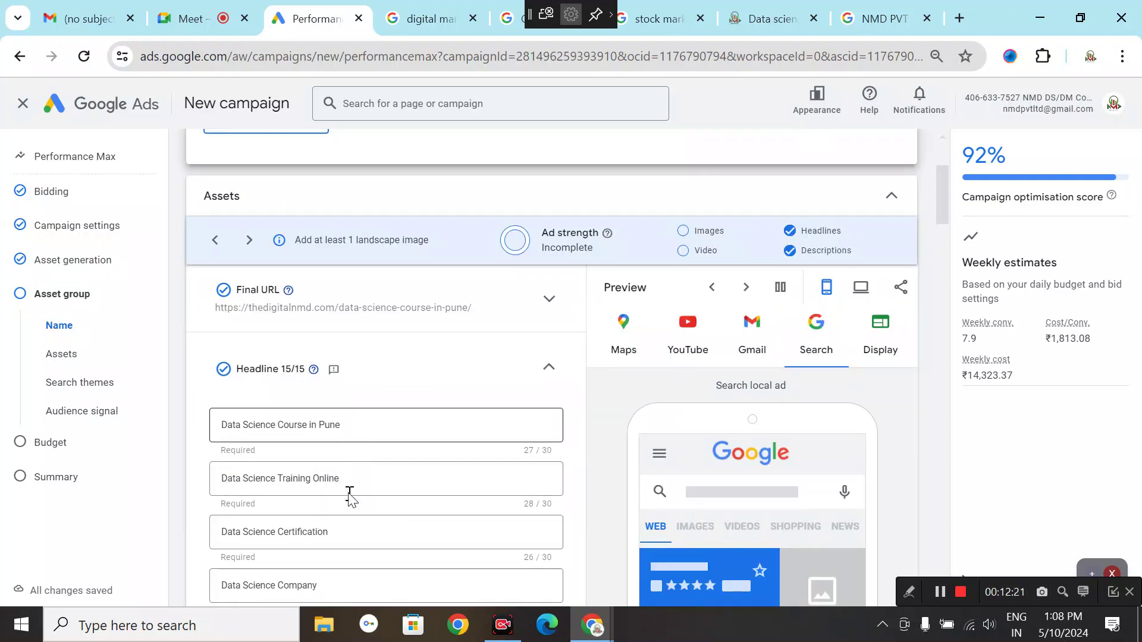
scroll(352, 497, "down", 2)
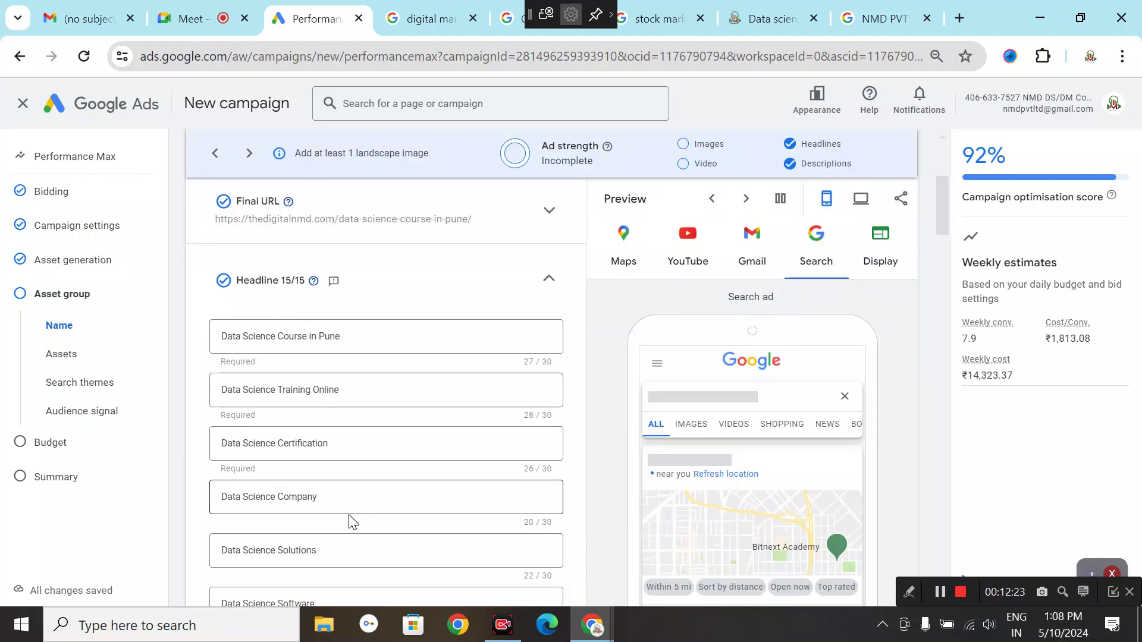
scroll(349, 520, "down", 2)
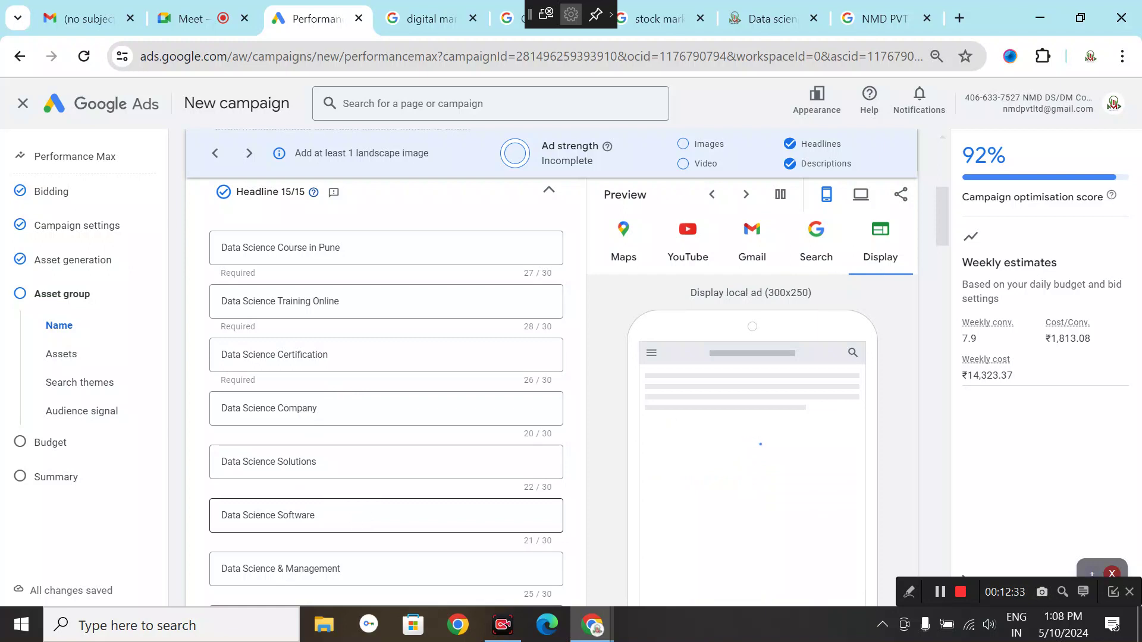
left_click(348, 515)
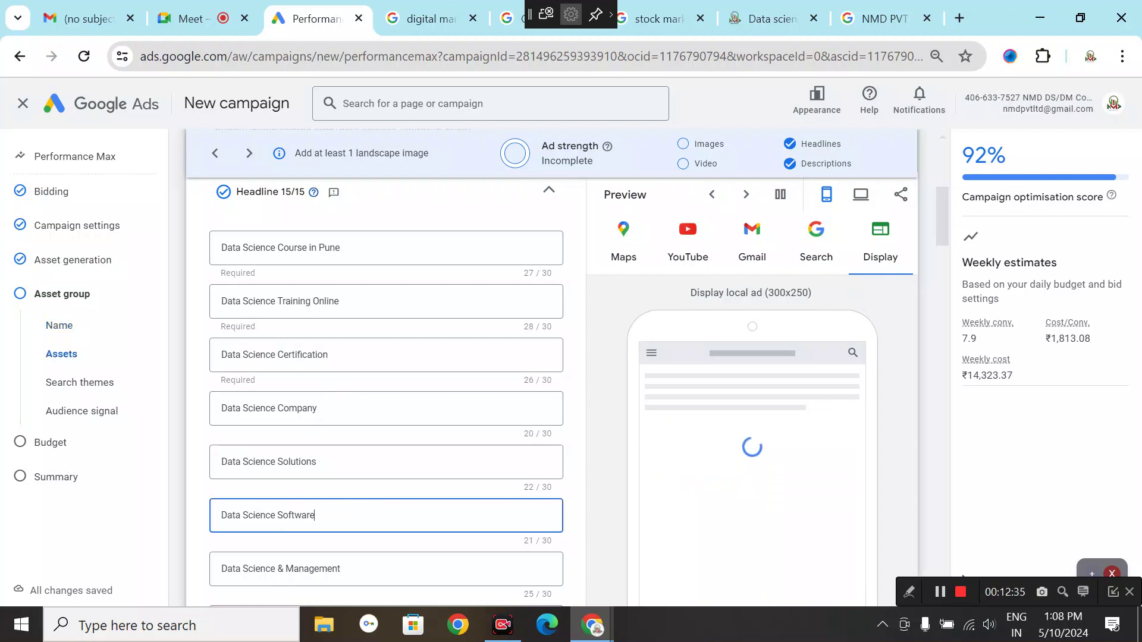
key("BackSpace")
key("BackSpace")
key("BackSpace")
key("BackSpace")
key("BackSpace")
key("BackSpace")
key("BackSpace")
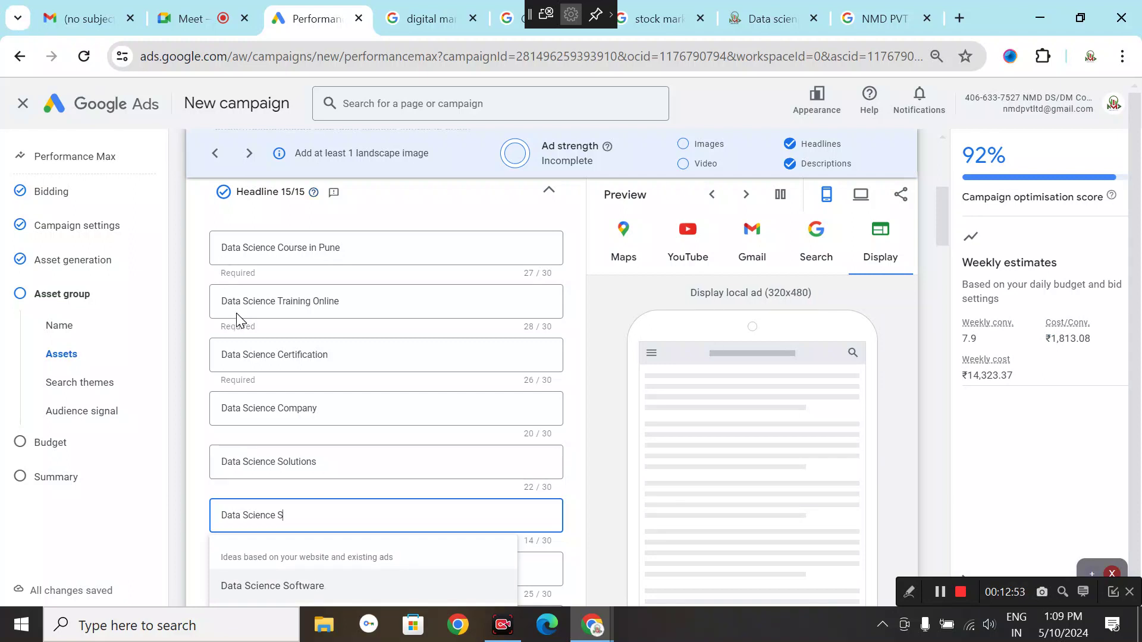
key("BackSpace")
key("BackSpace")
type("of")
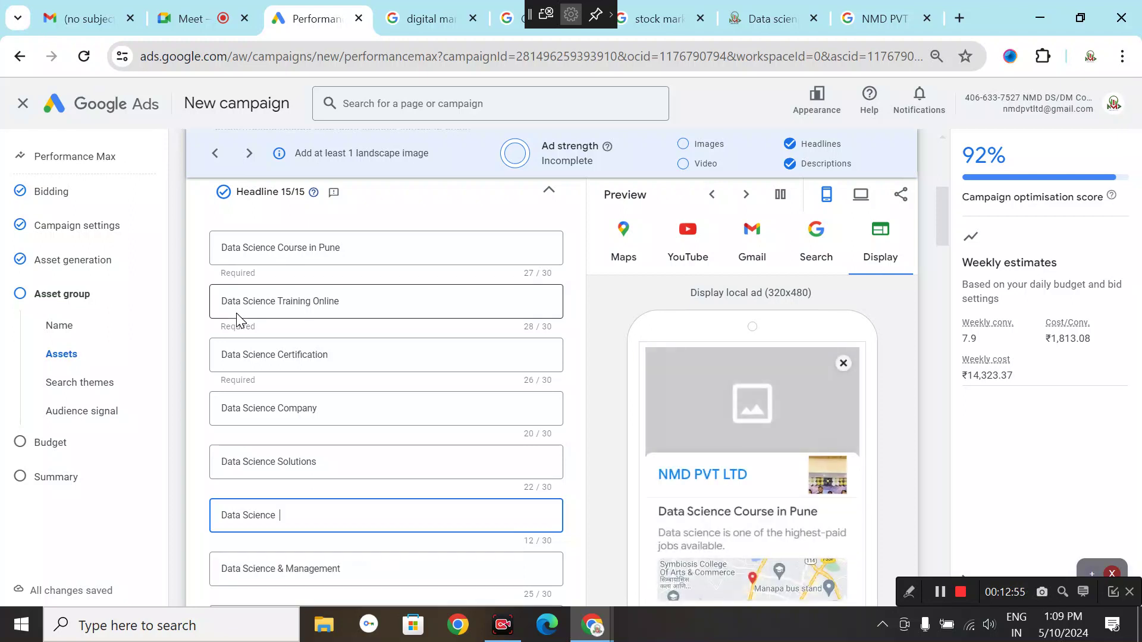
type("f")
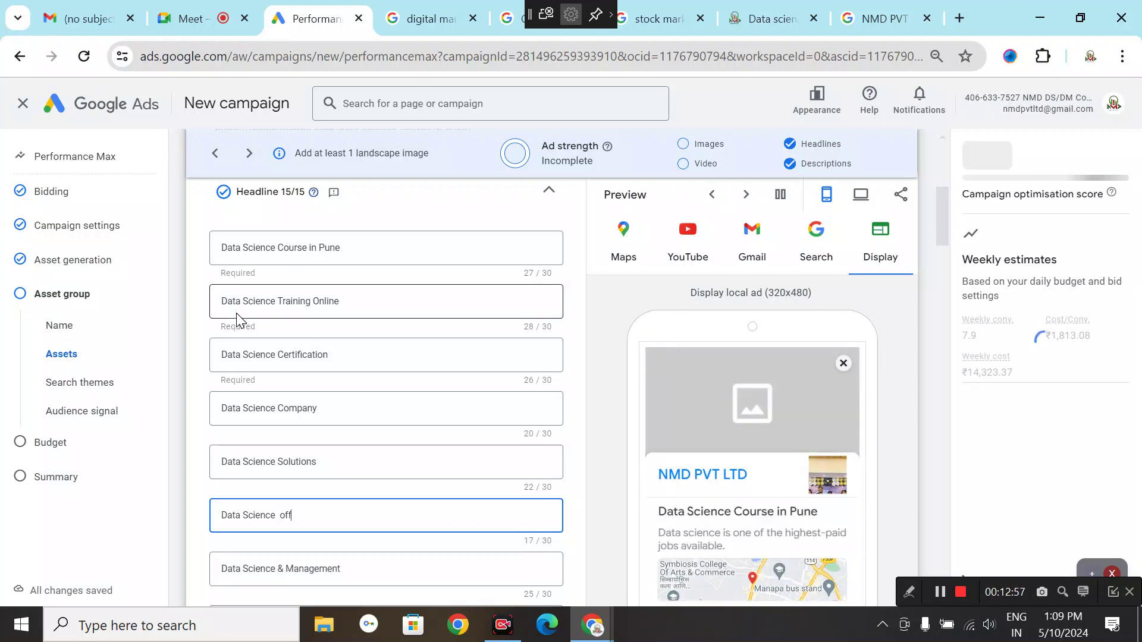
type("line")
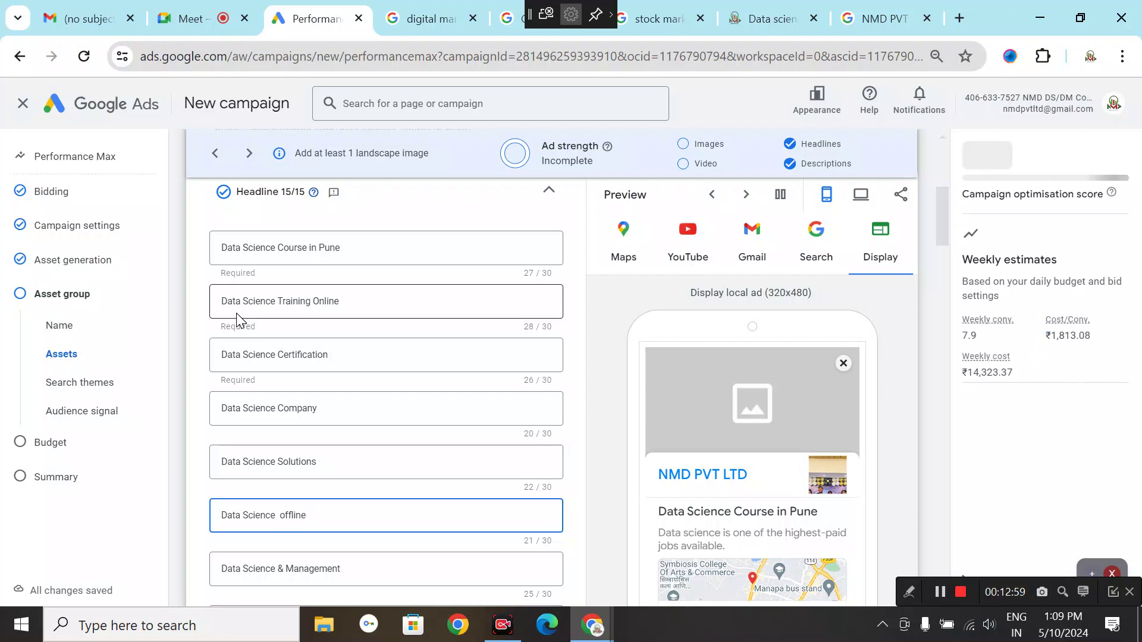
type(" coy")
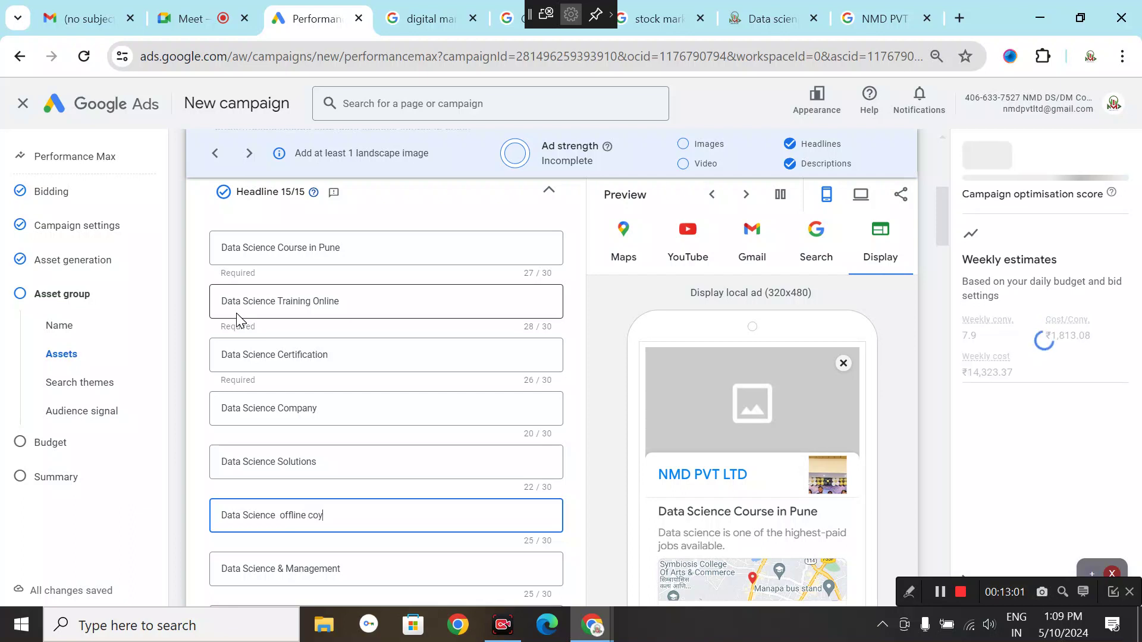
type("urses")
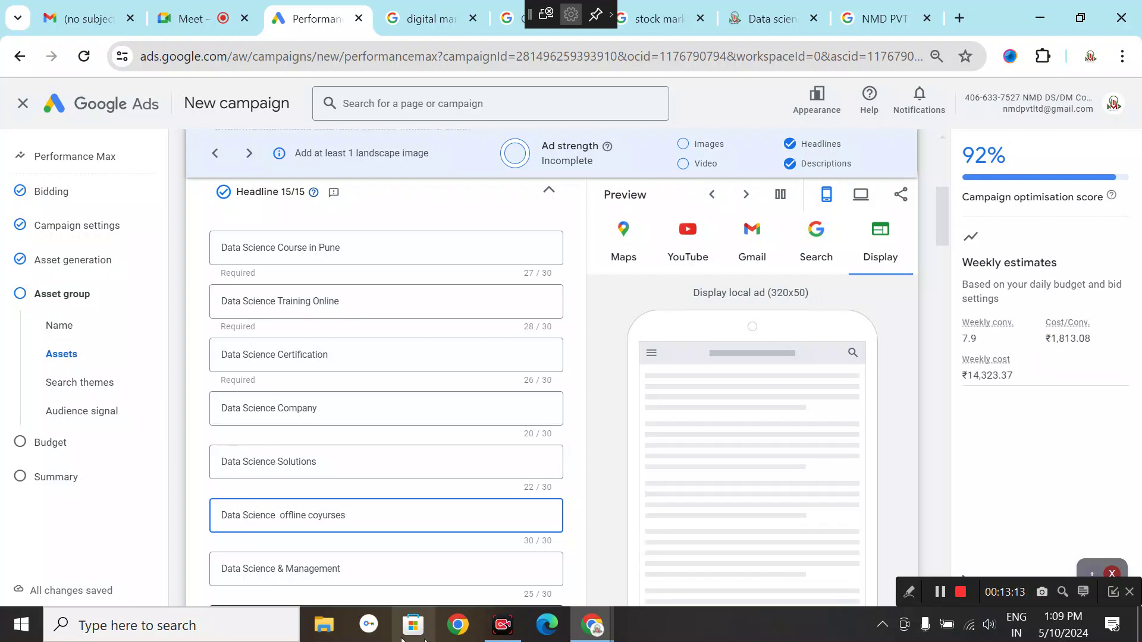
Step: Switch to Microsoft Edge and look through the new tab news feed for examples of display ads among the articles
left_click(537, 629)
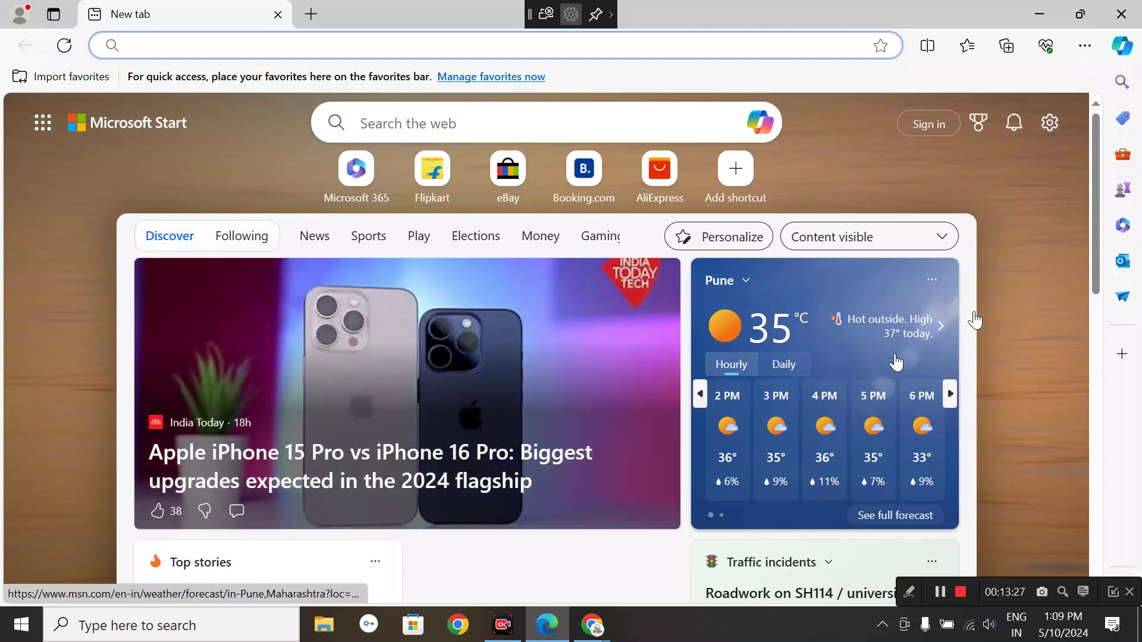
scroll(526, 444, "down", 9)
scroll(526, 444, "down", 5)
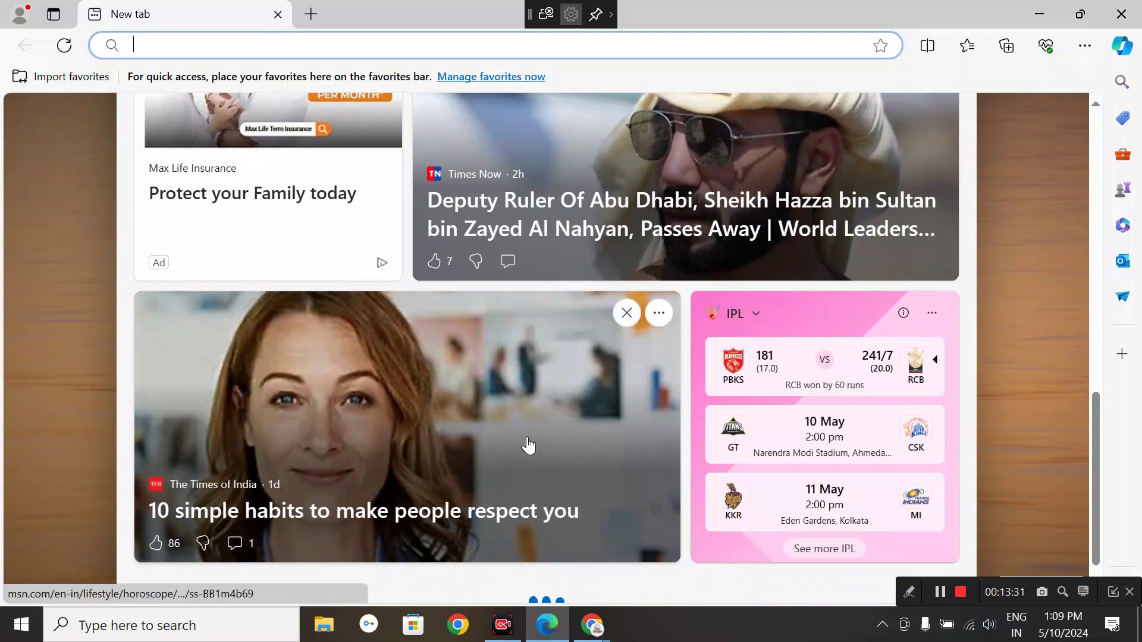
scroll(527, 445, "up", 15)
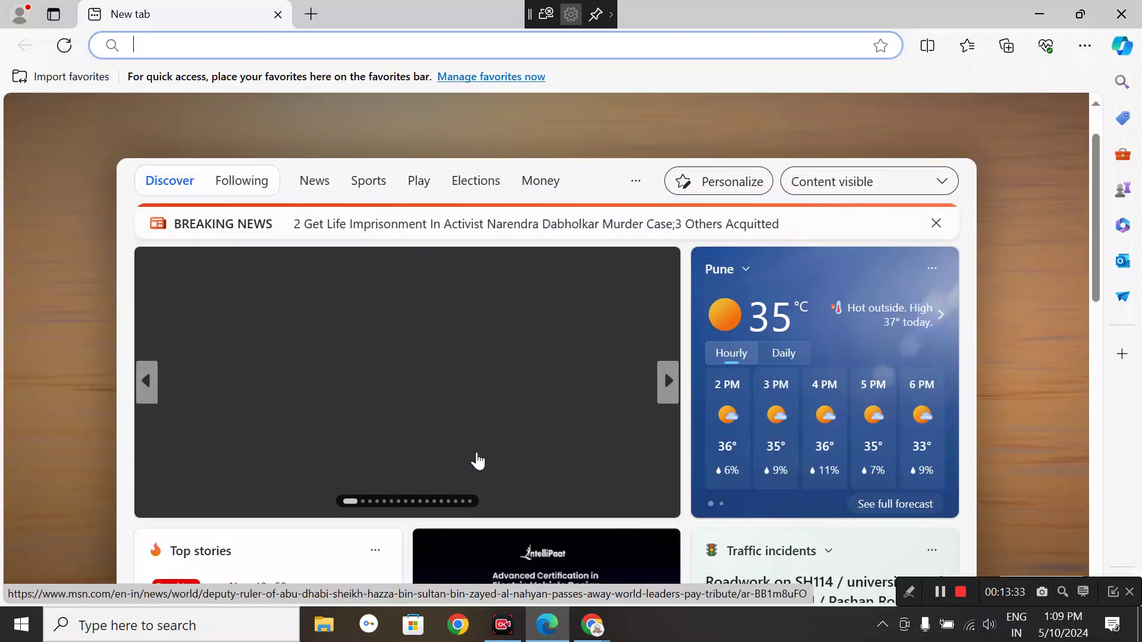
scroll(477, 461, "down", 10)
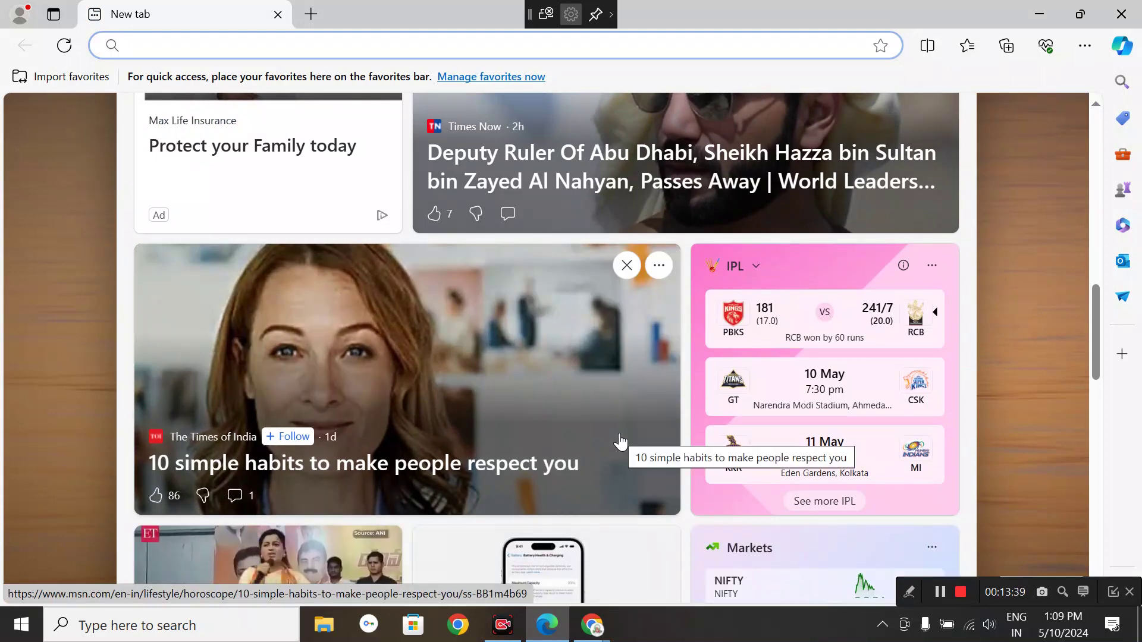
scroll(624, 471, "down", 6)
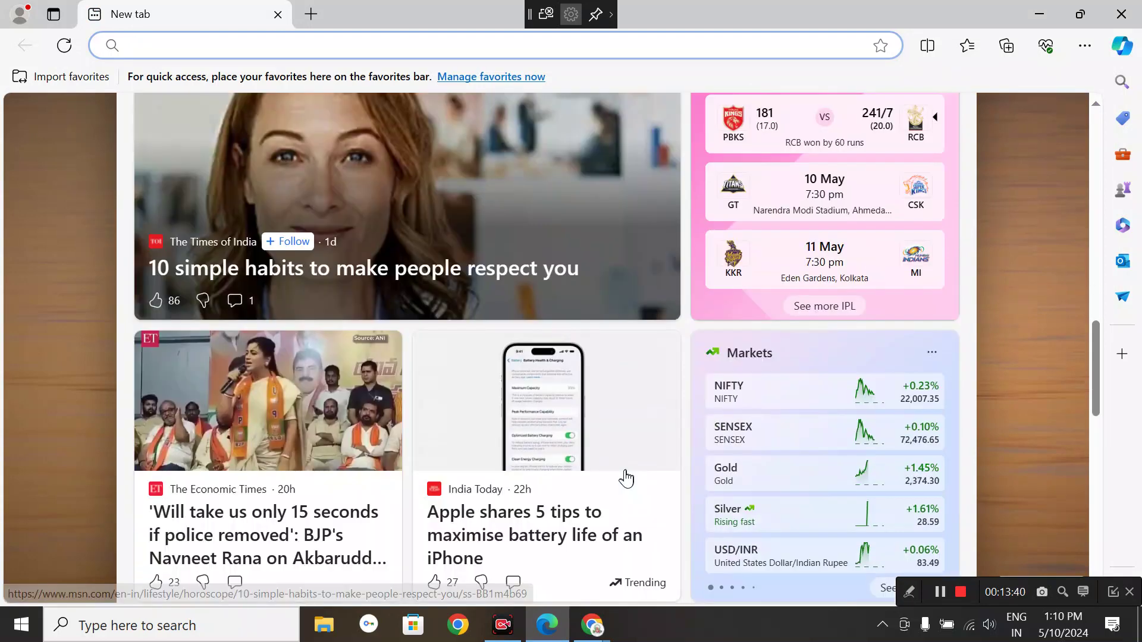
scroll(624, 477, "down", 13)
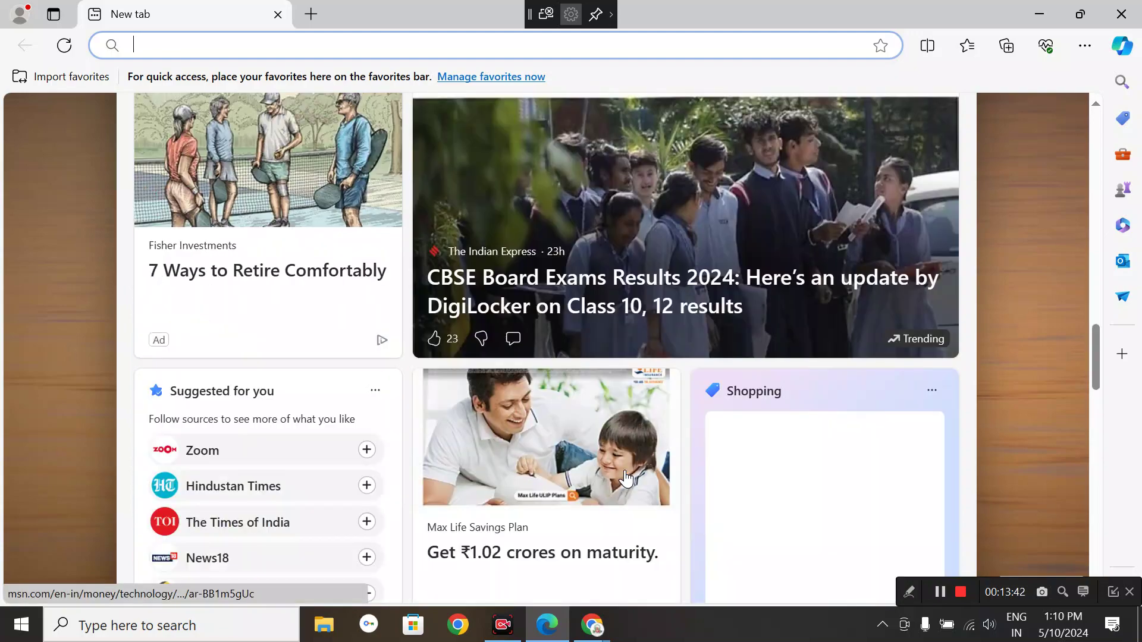
scroll(624, 478, "down", 10)
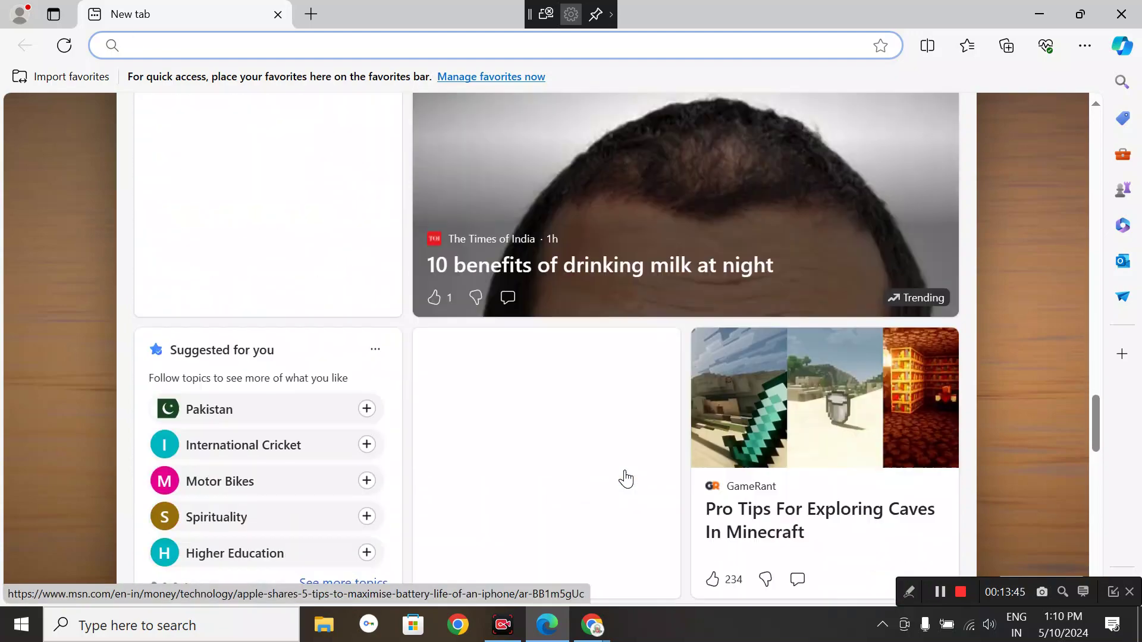
scroll(625, 477, "down", 3)
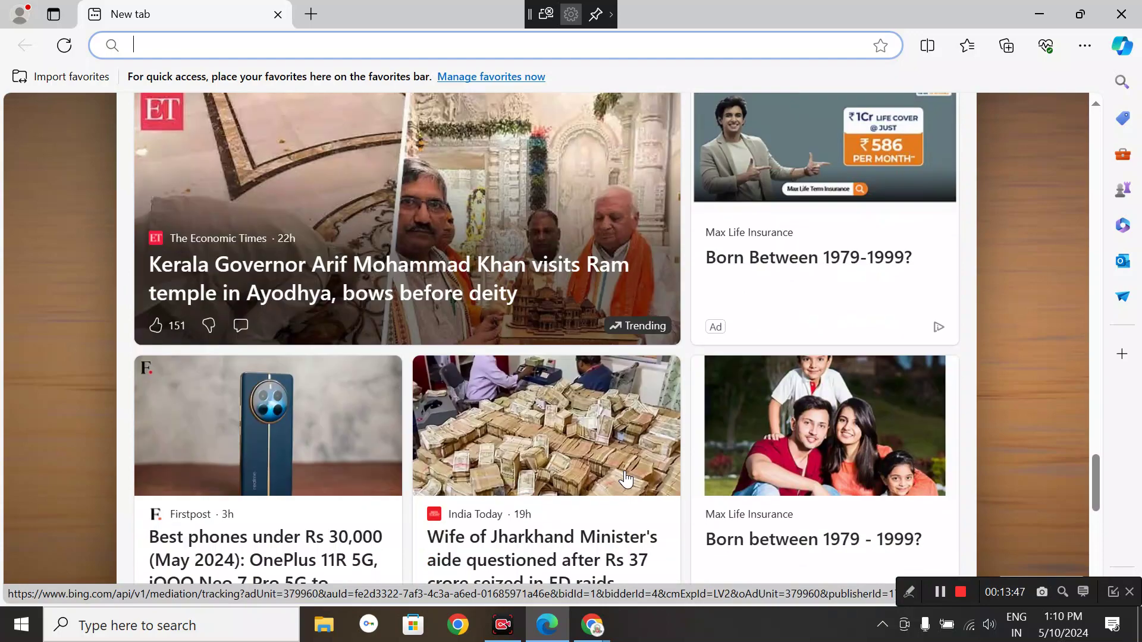
scroll(761, 423, "up", 2)
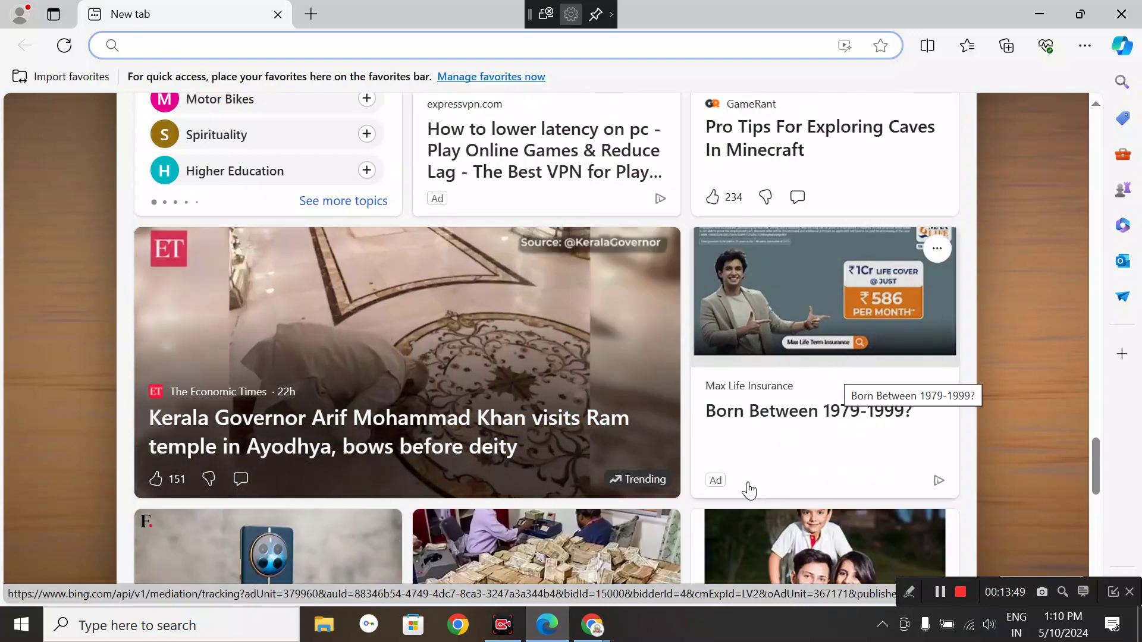
scroll(702, 473, "down", 4)
scroll(648, 469, "down", 10)
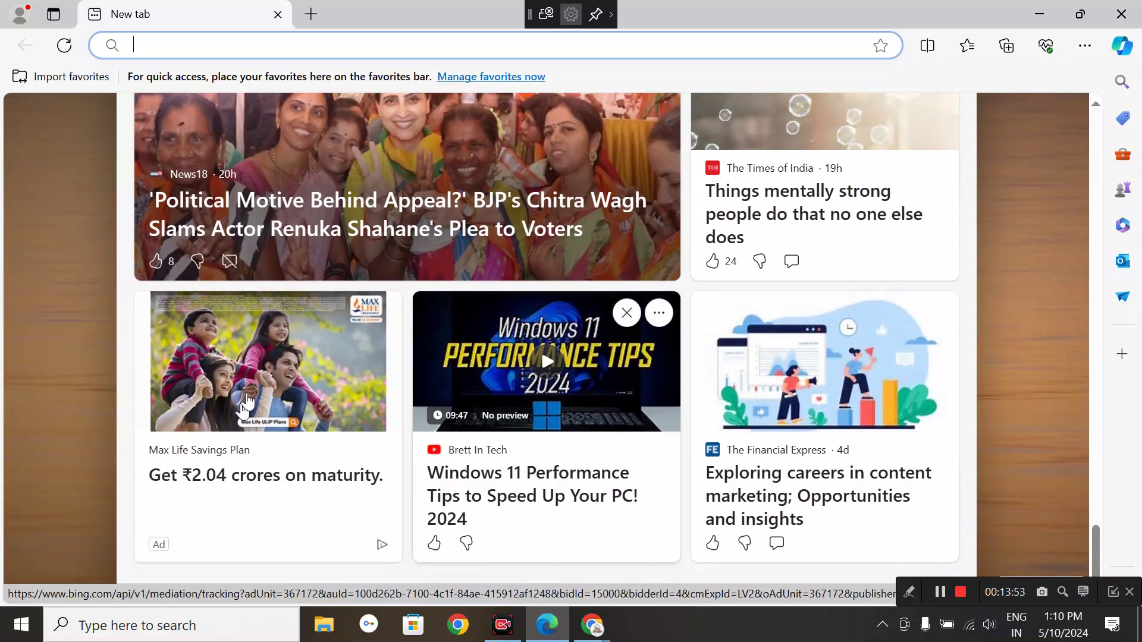
scroll(785, 265, "up", 14)
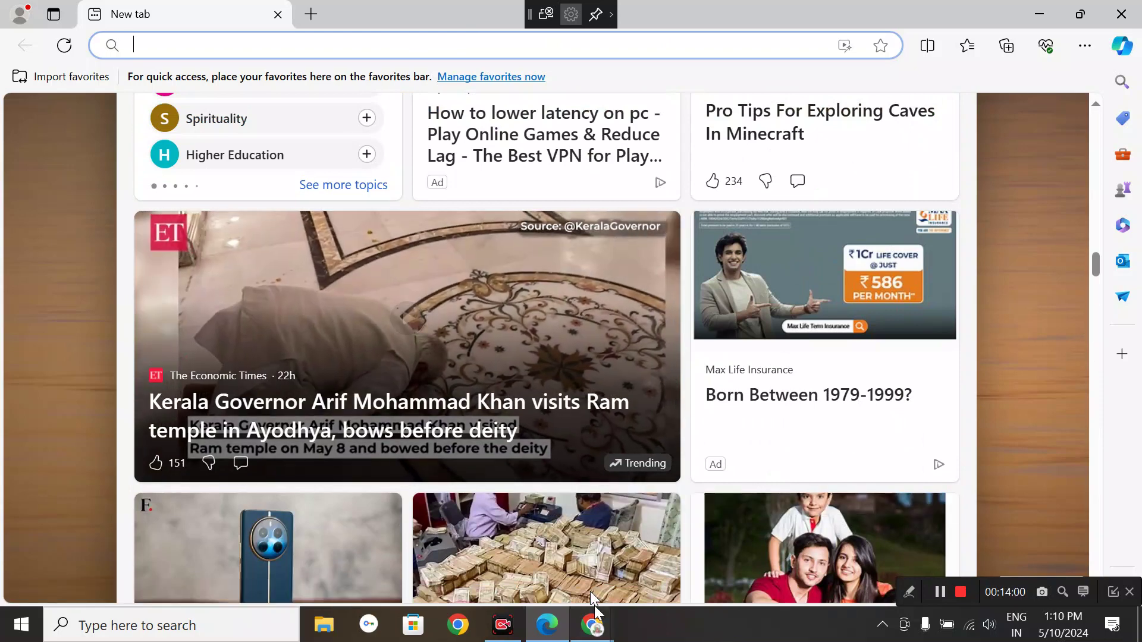
Step: Switch back to Chrome, open Gmail in a new tab, and examine the Primary, Promotions and Social inbox categories for ads
left_click(592, 625)
left_click(513, 544)
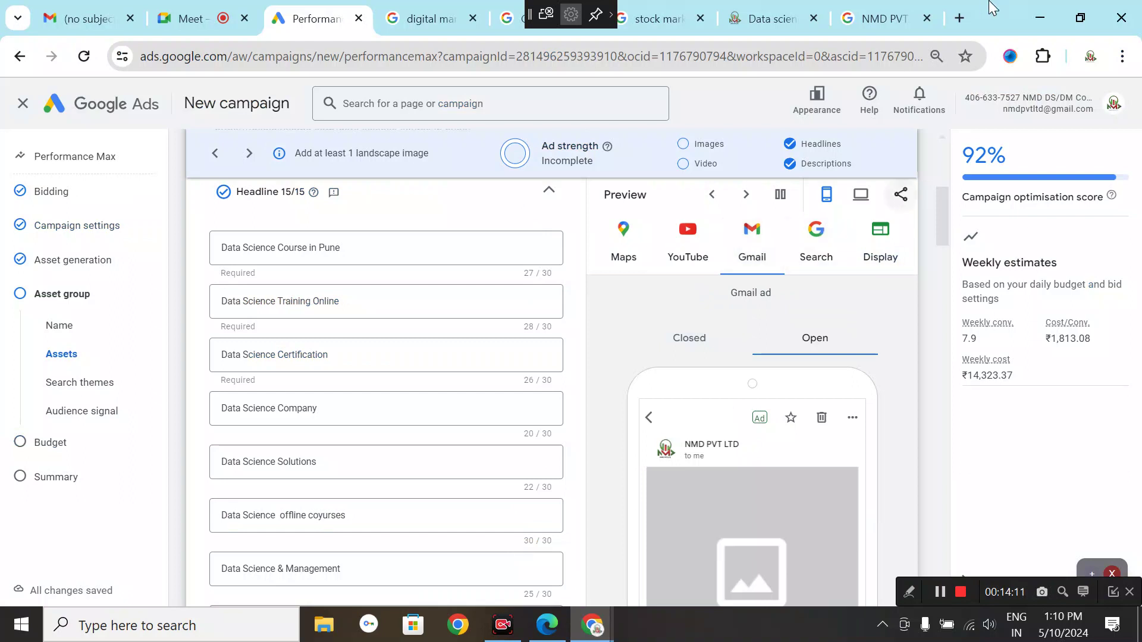
left_click(960, 18)
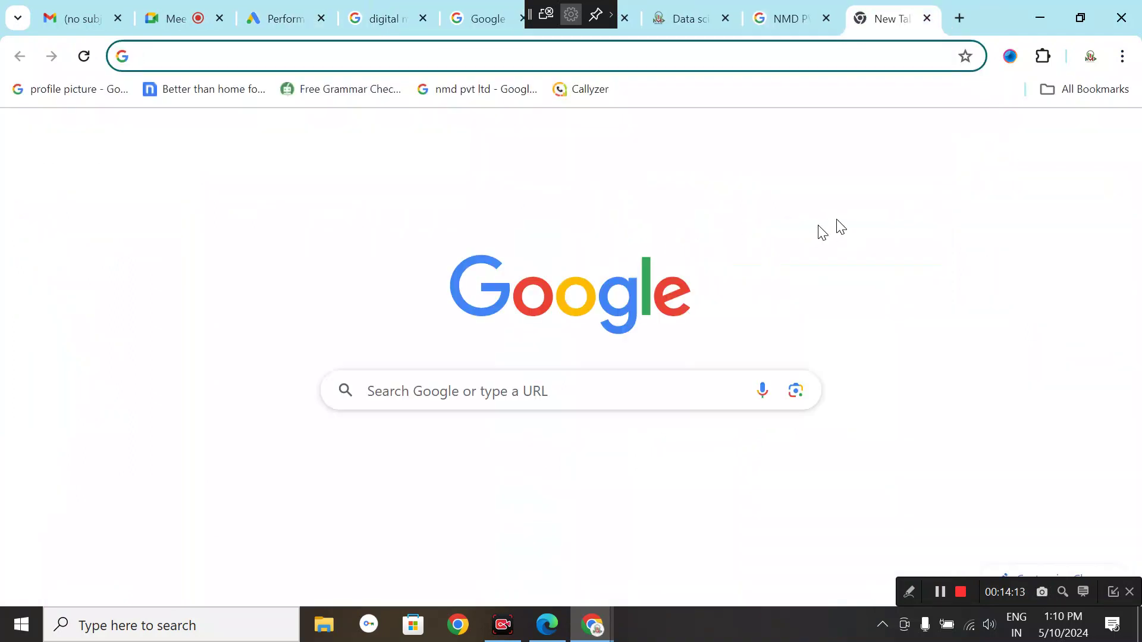
left_click(964, 149)
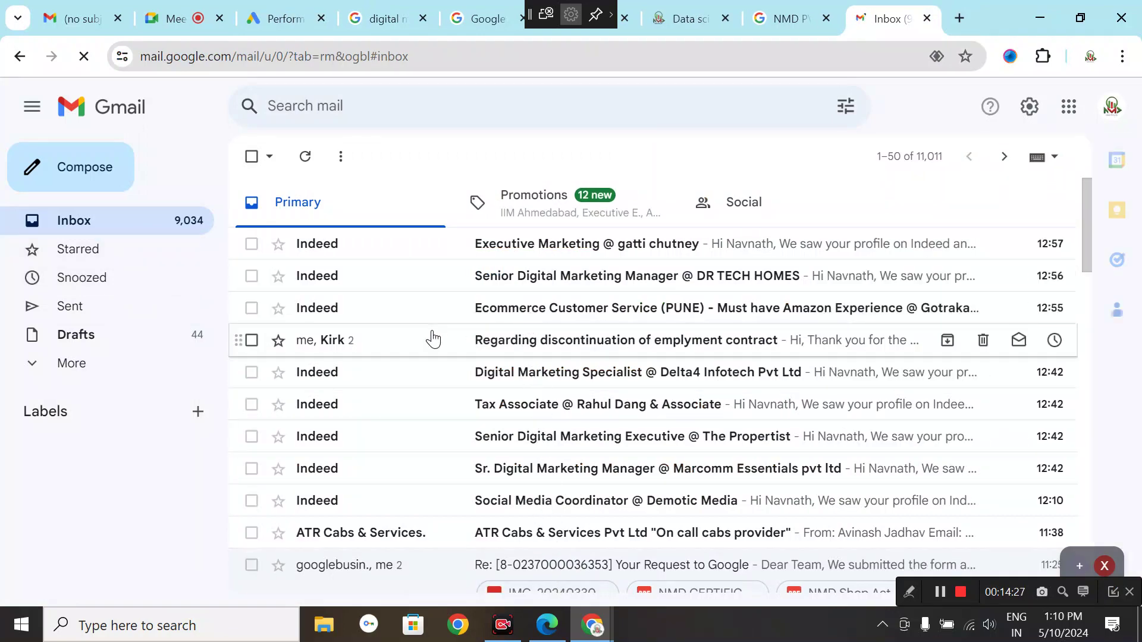
scroll(435, 337, "down", 9)
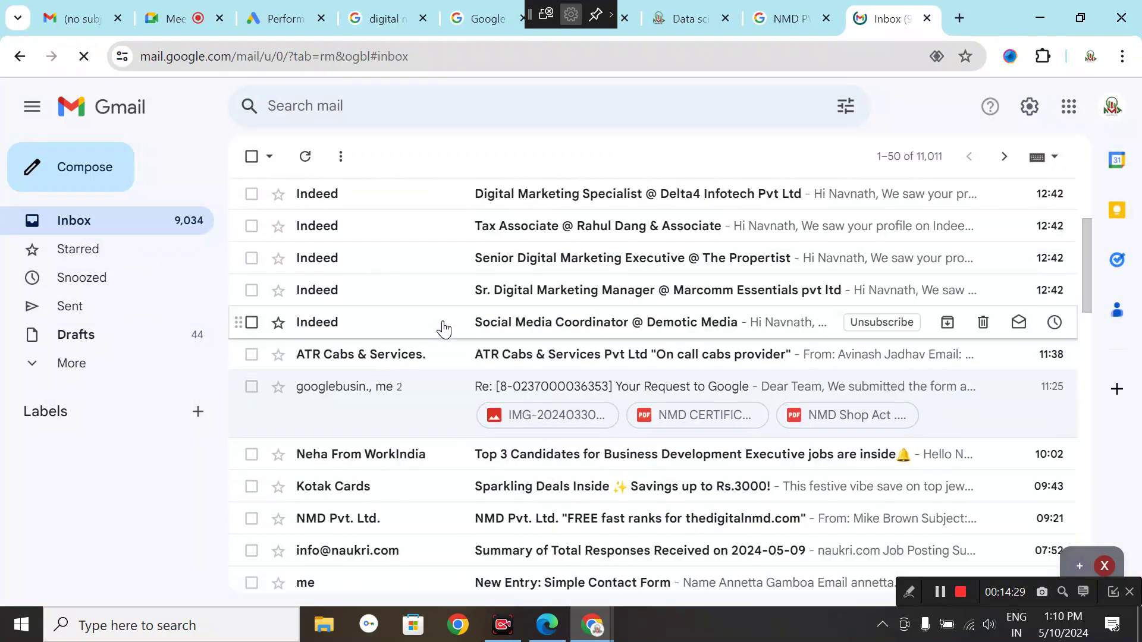
scroll(443, 330, "down", 3)
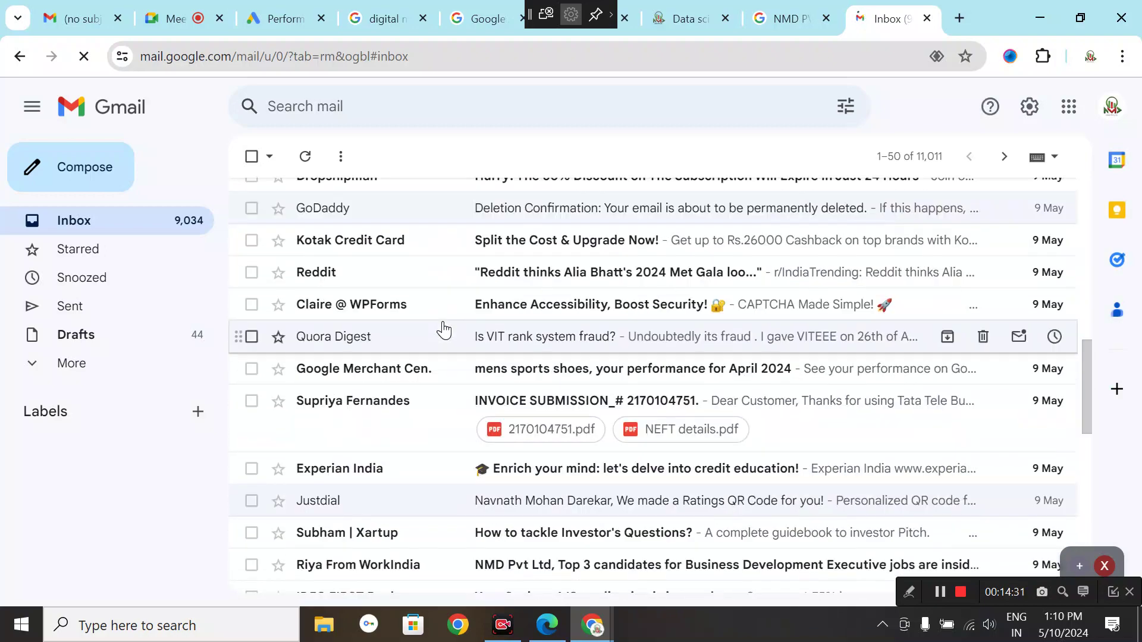
scroll(447, 330, "down", 12)
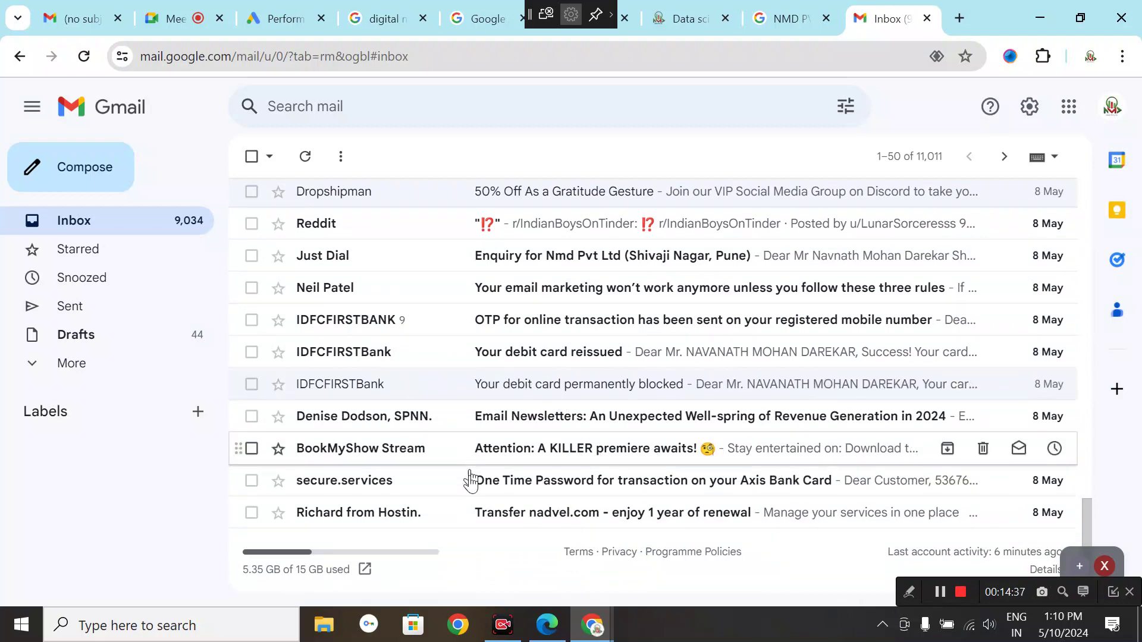
scroll(449, 504, "up", 20)
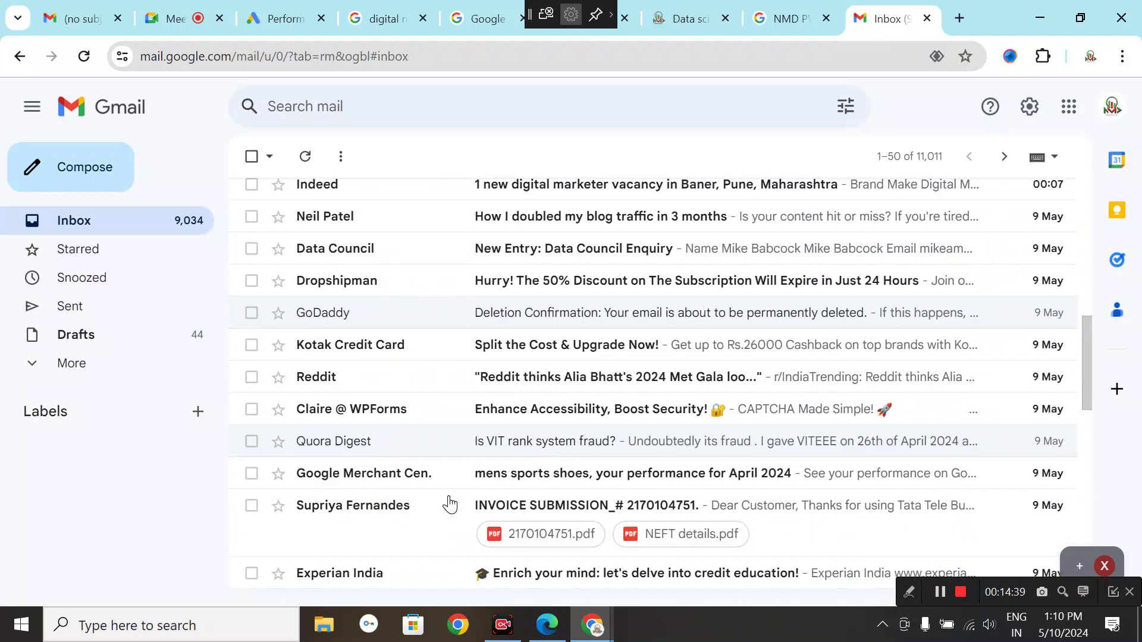
scroll(449, 504, "up", 3)
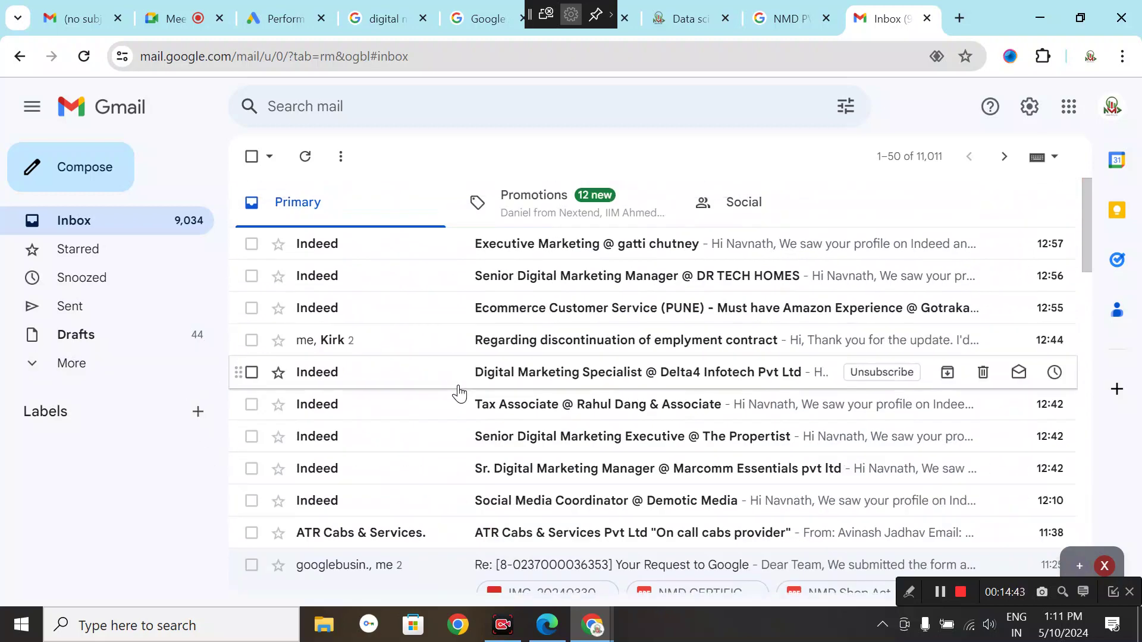
left_click(552, 212)
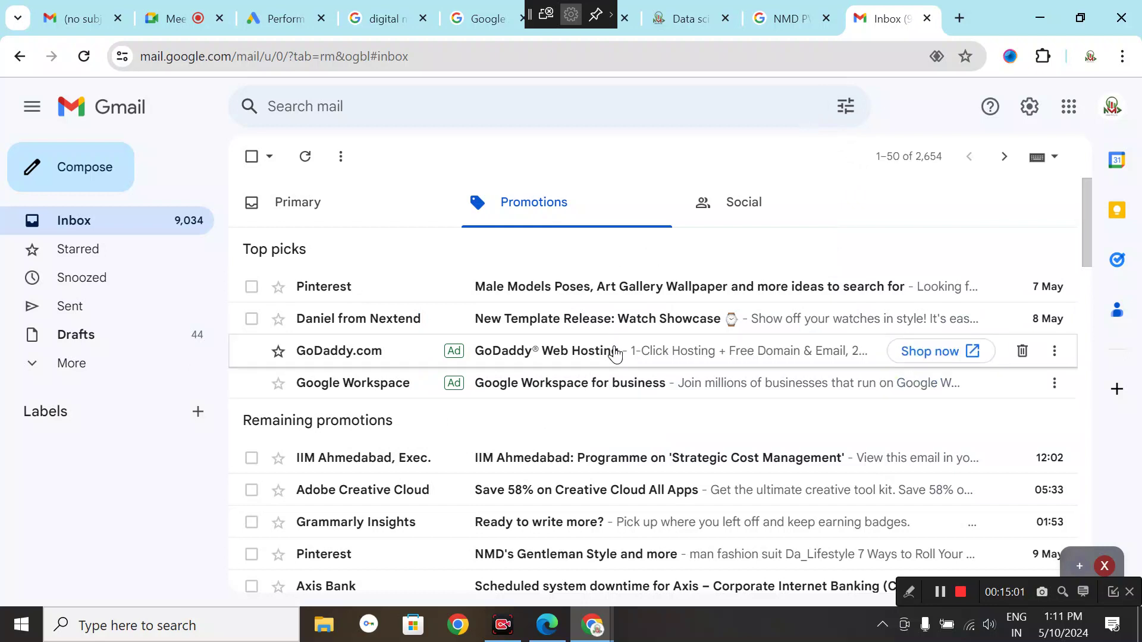
left_click(747, 197)
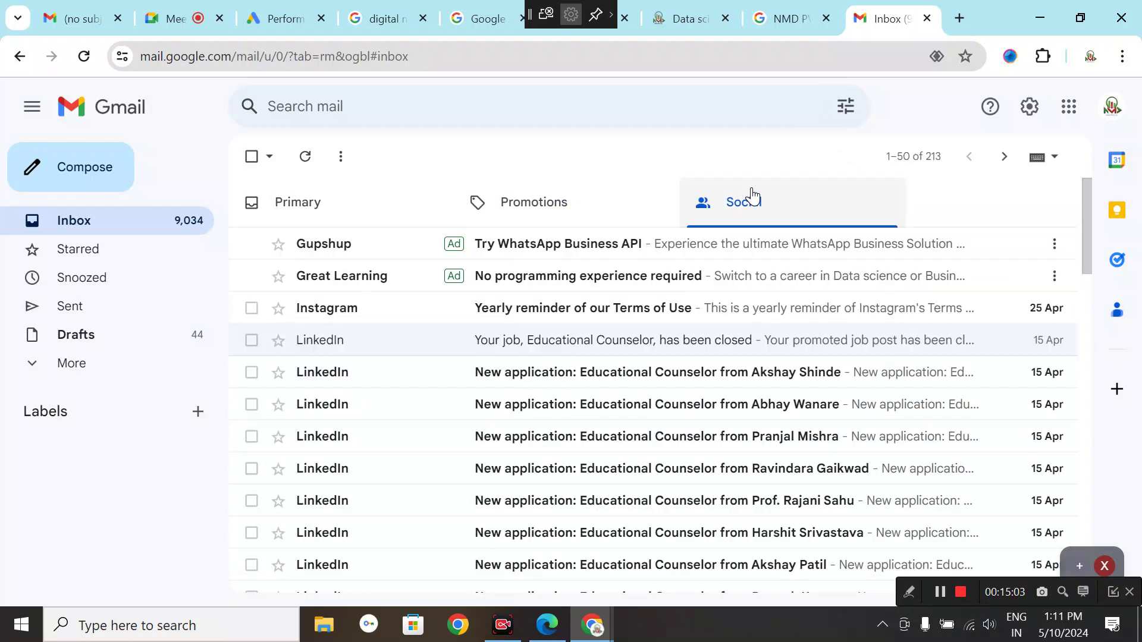
Step: Compare the Gmail Promotions and Primary categories, reading through their message lists for sponsored entries marked Ad
left_click(512, 200)
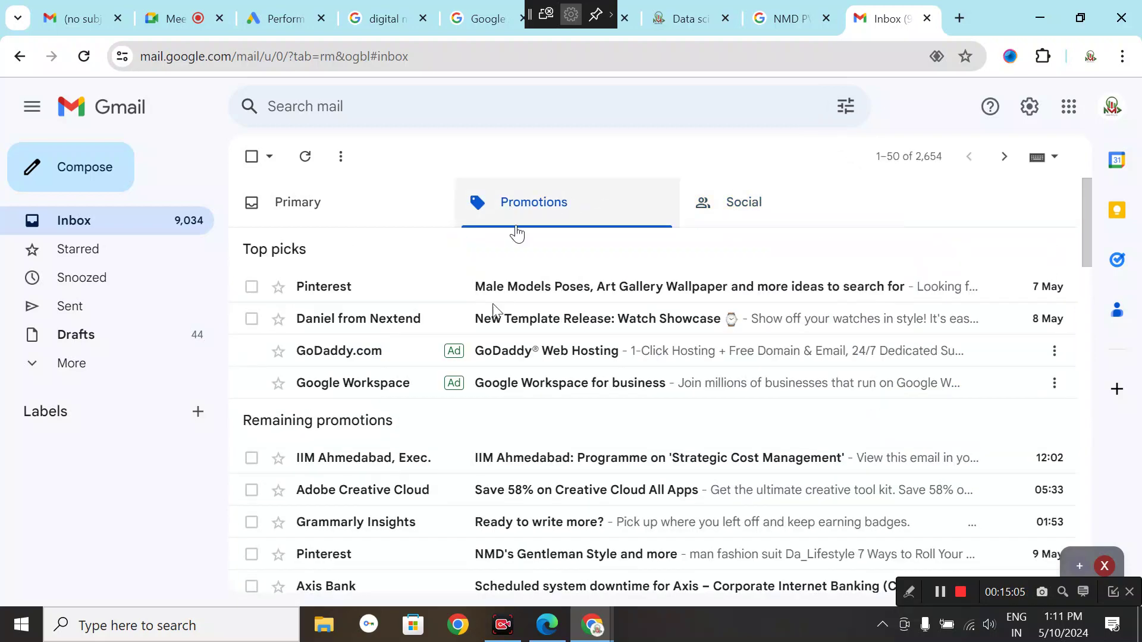
scroll(374, 368, "down", 5)
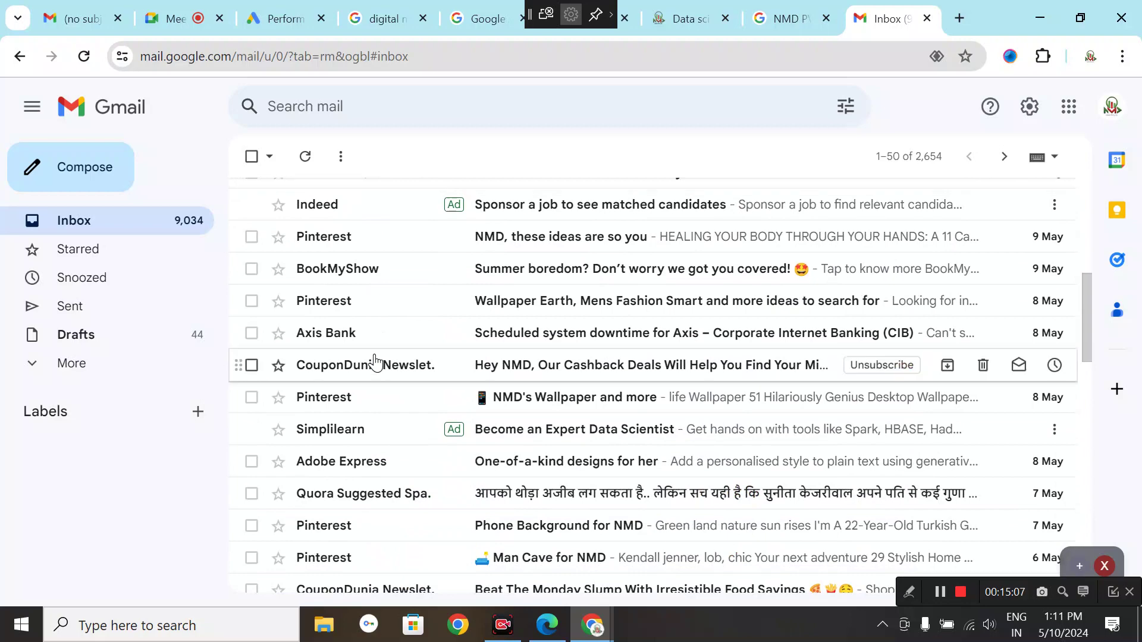
scroll(375, 361, "up", 1)
scroll(374, 360, "up", 7)
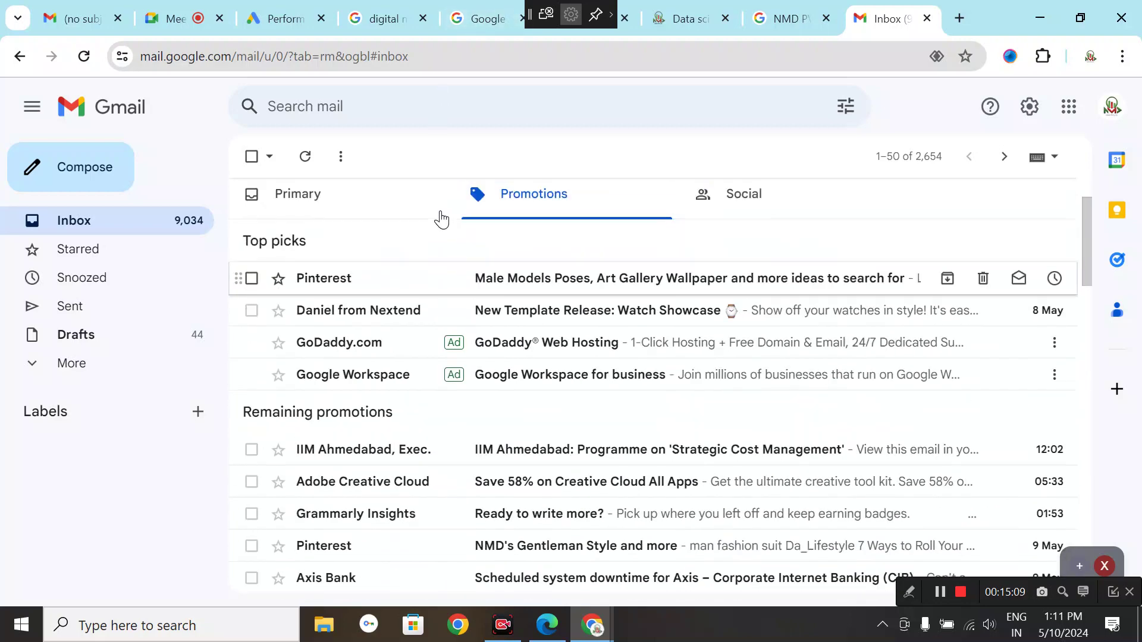
left_click(372, 225)
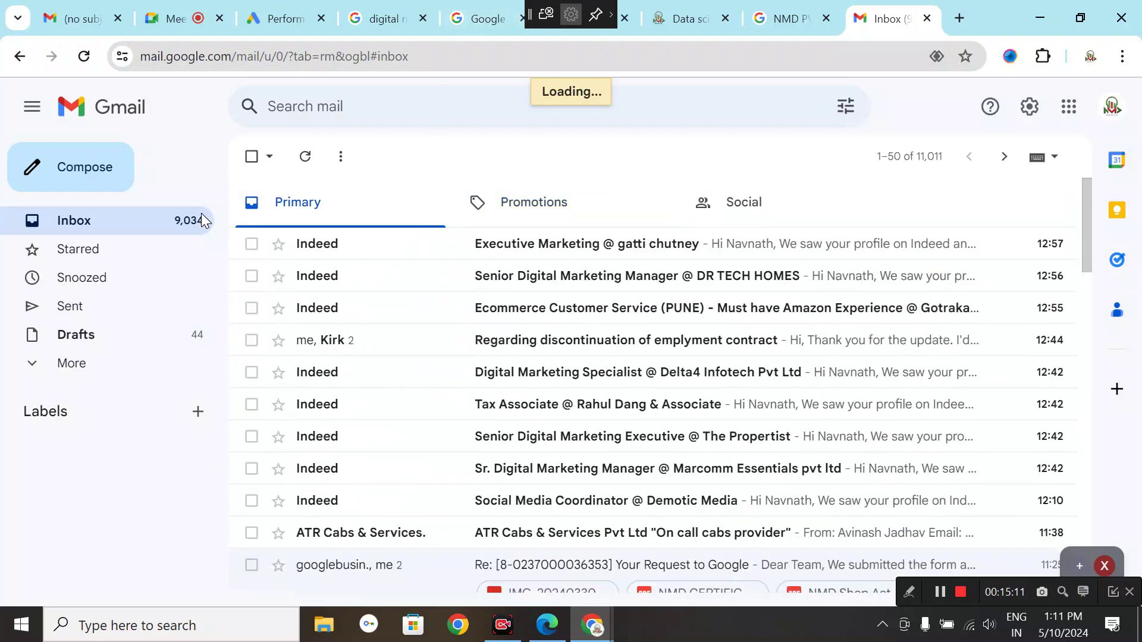
scroll(506, 285, "down", 13)
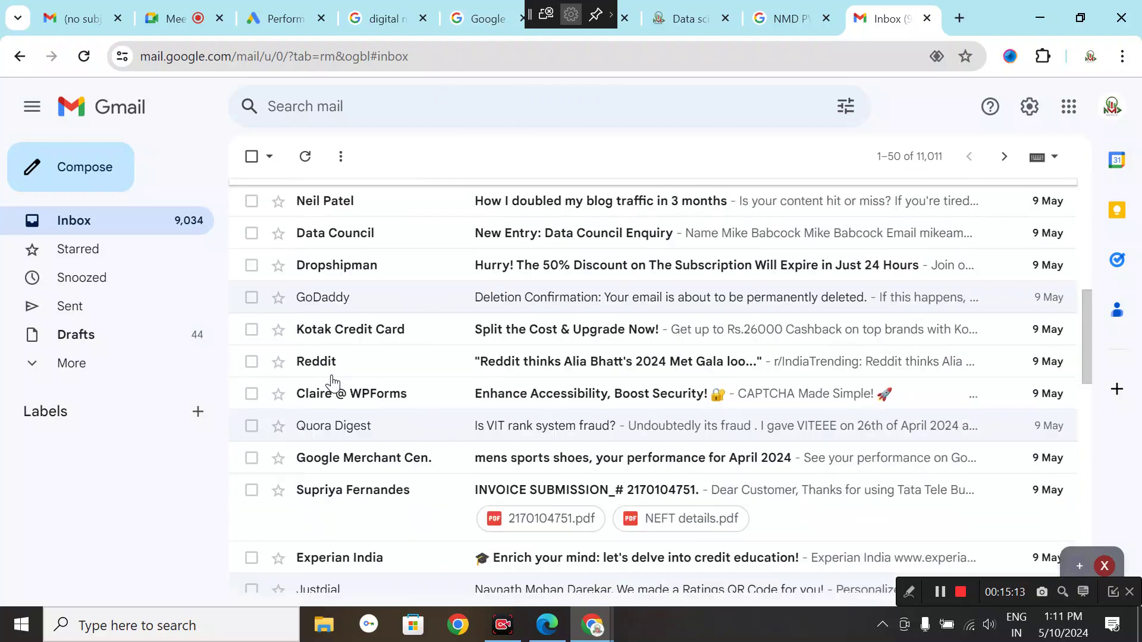
scroll(324, 404, "up", 13)
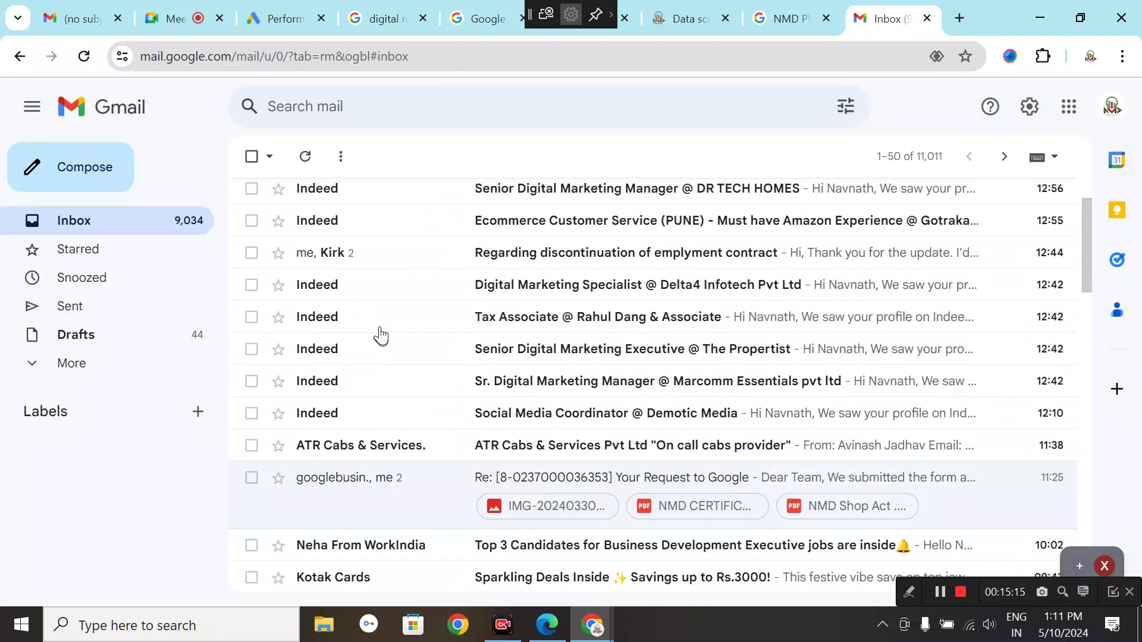
left_click(551, 219)
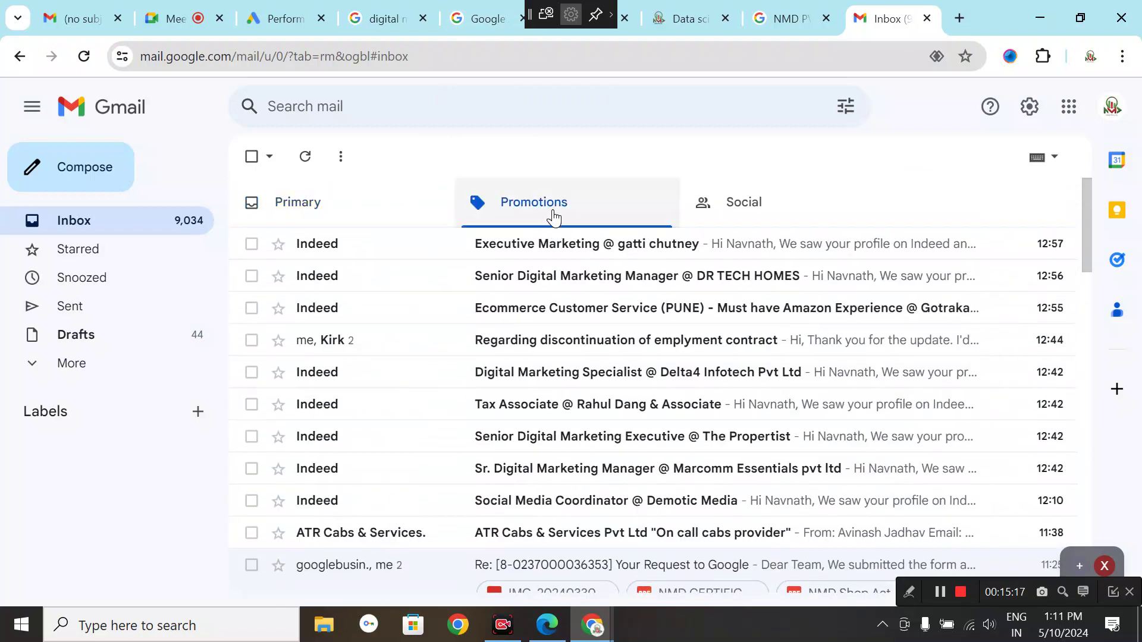
scroll(382, 364, "down", 10)
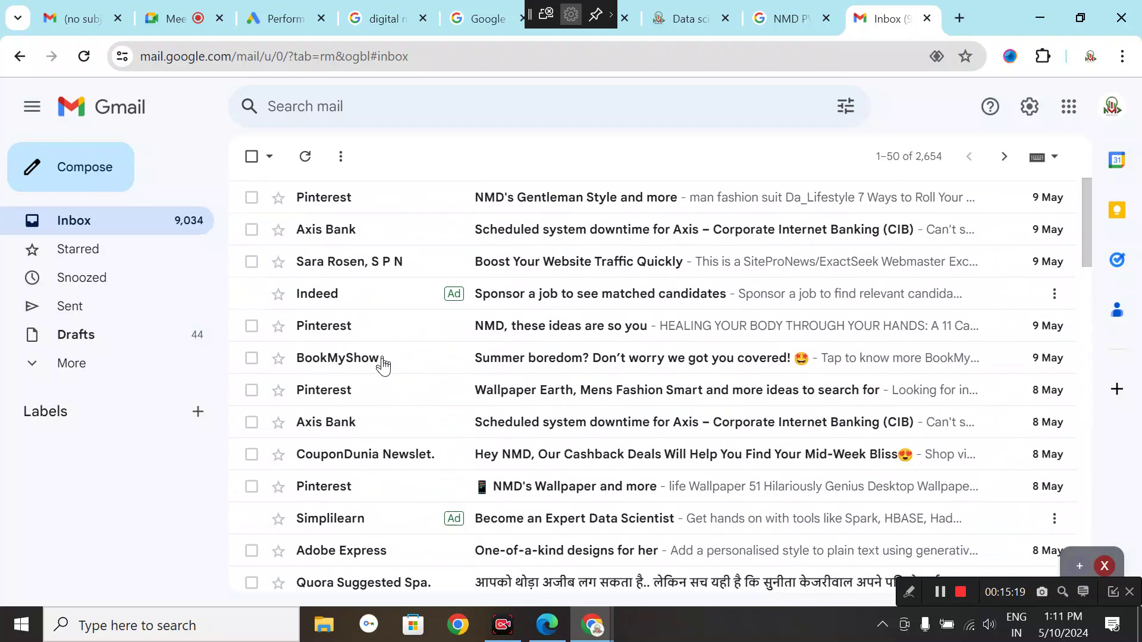
scroll(382, 381, "up", 6)
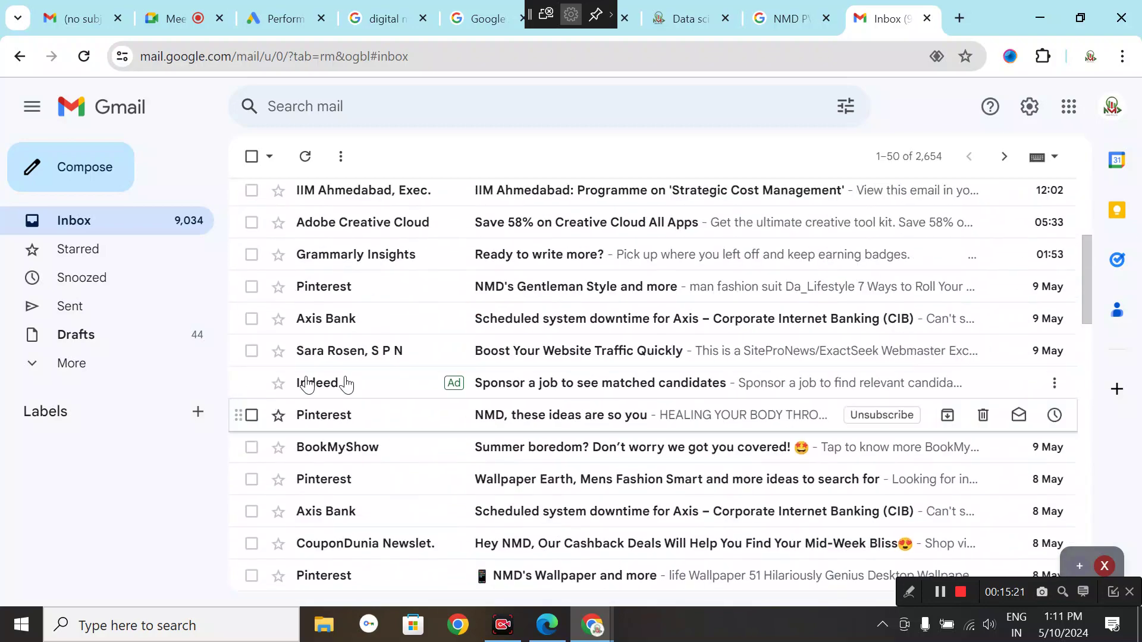
scroll(393, 399, "down", 13)
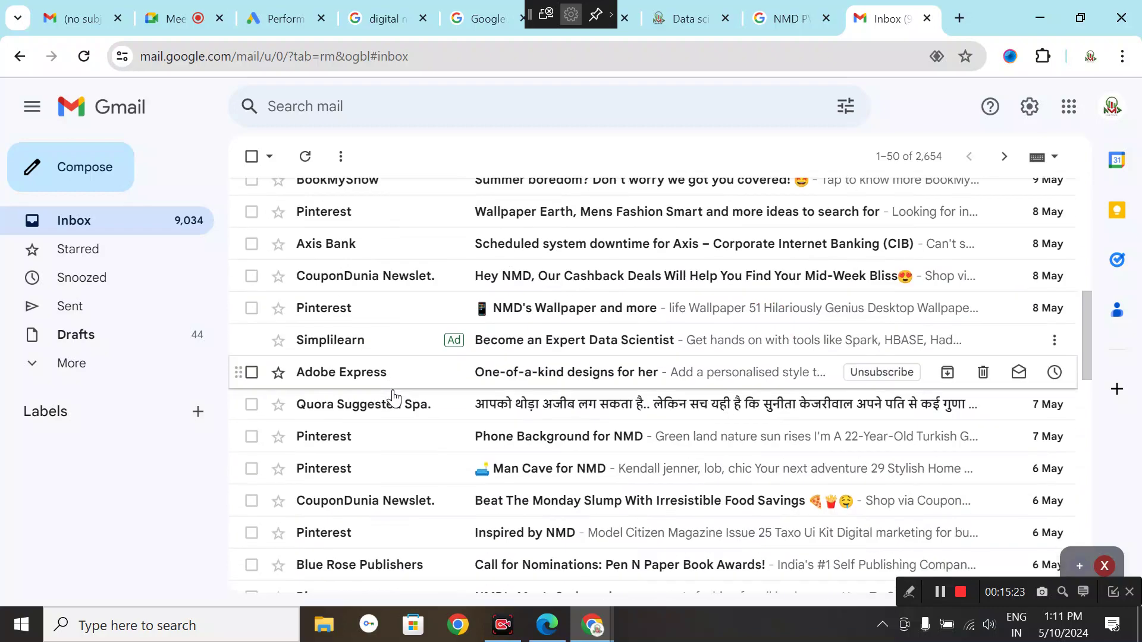
scroll(394, 399, "down", 8)
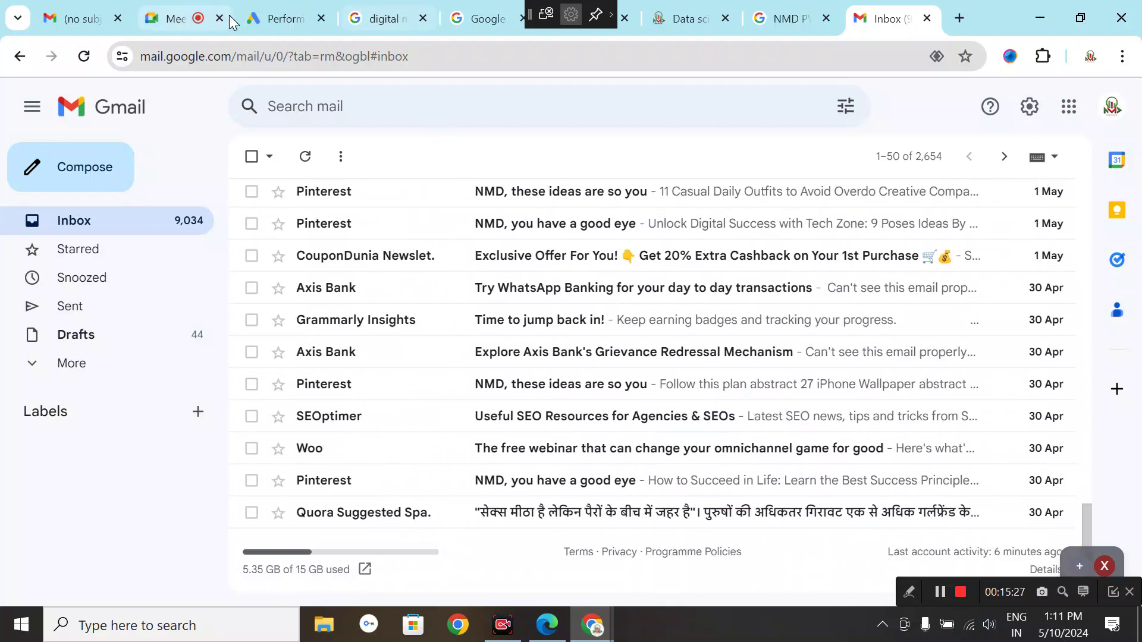
Step: Return to the Google Ads campaign, review the asset group's headlines, and preview the ad for Search and YouTube
left_click(270, 19)
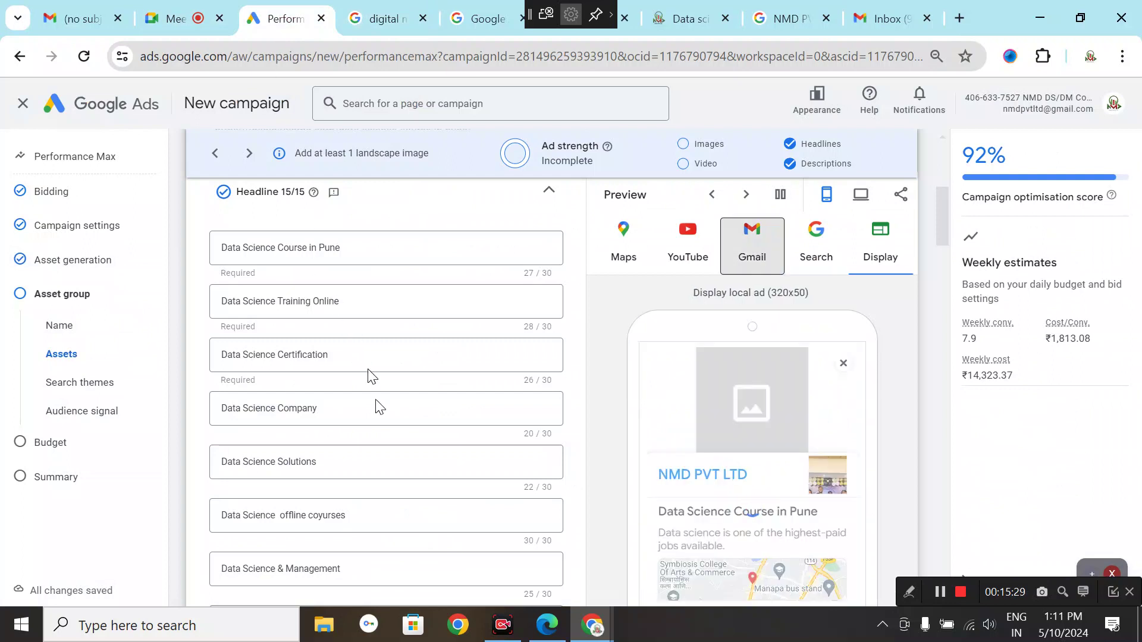
scroll(943, 377, "down", 3)
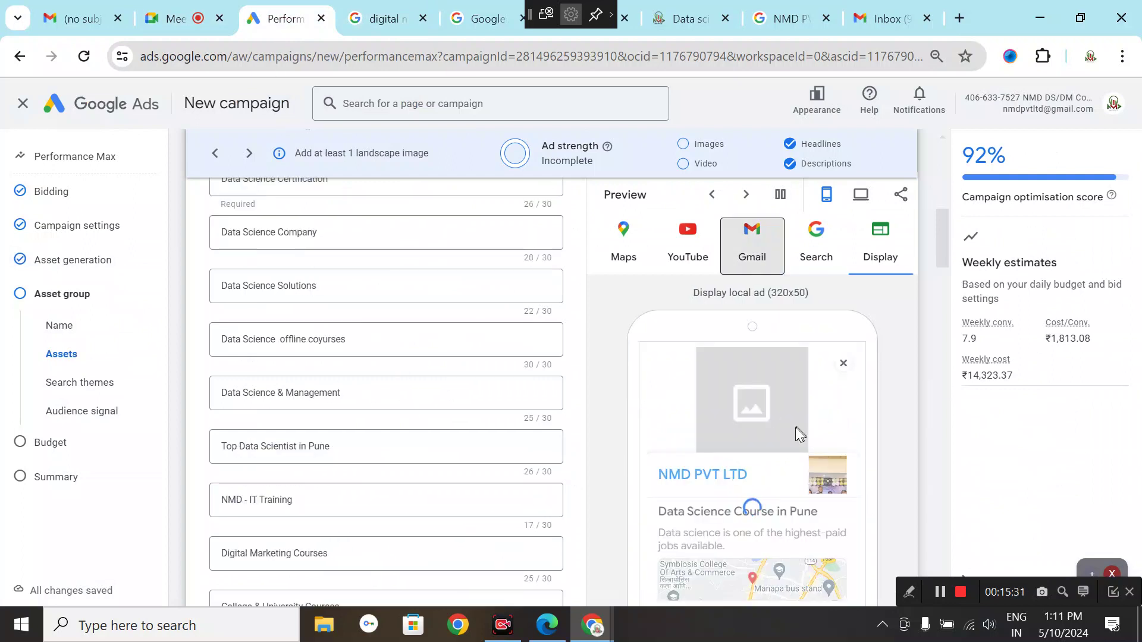
scroll(797, 419, "down", 5)
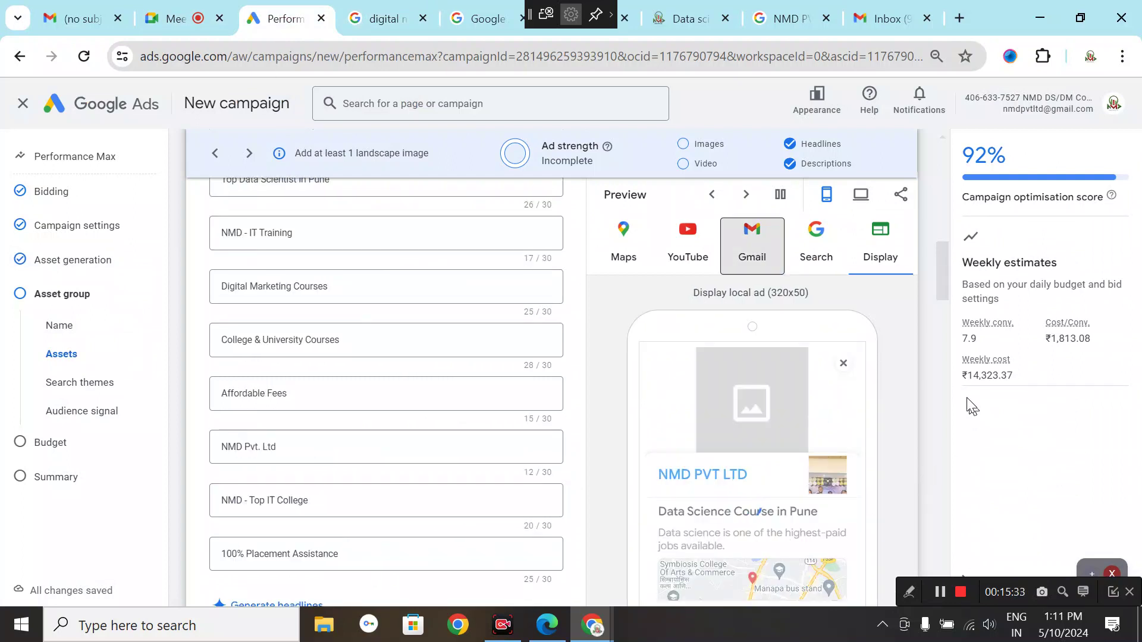
left_click_drag(943, 295, 943, 329)
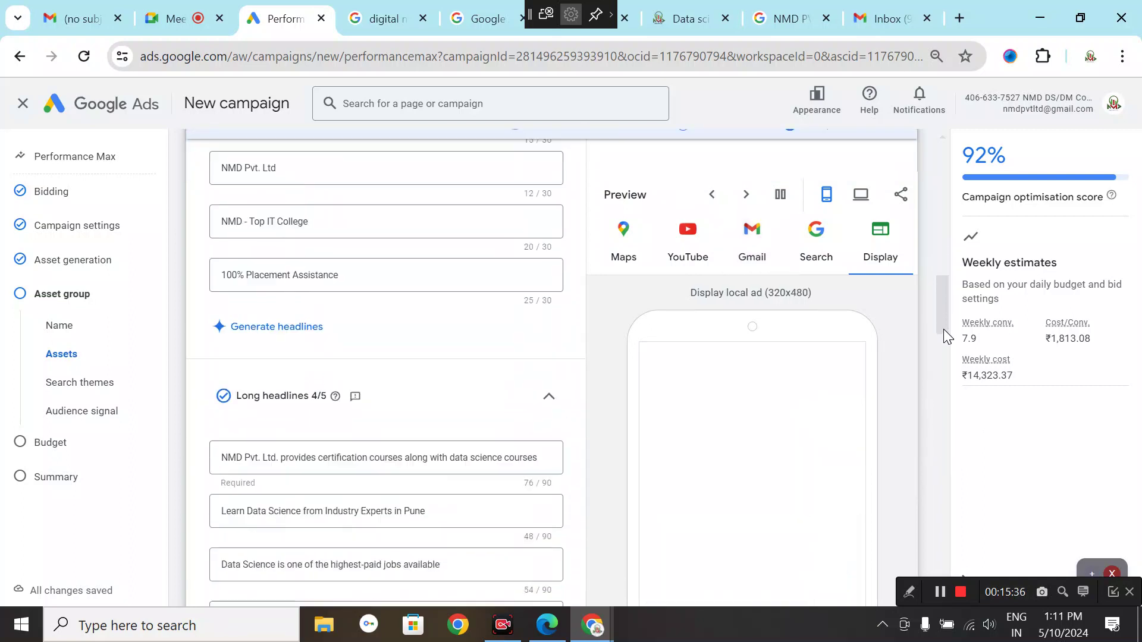
left_click(824, 240)
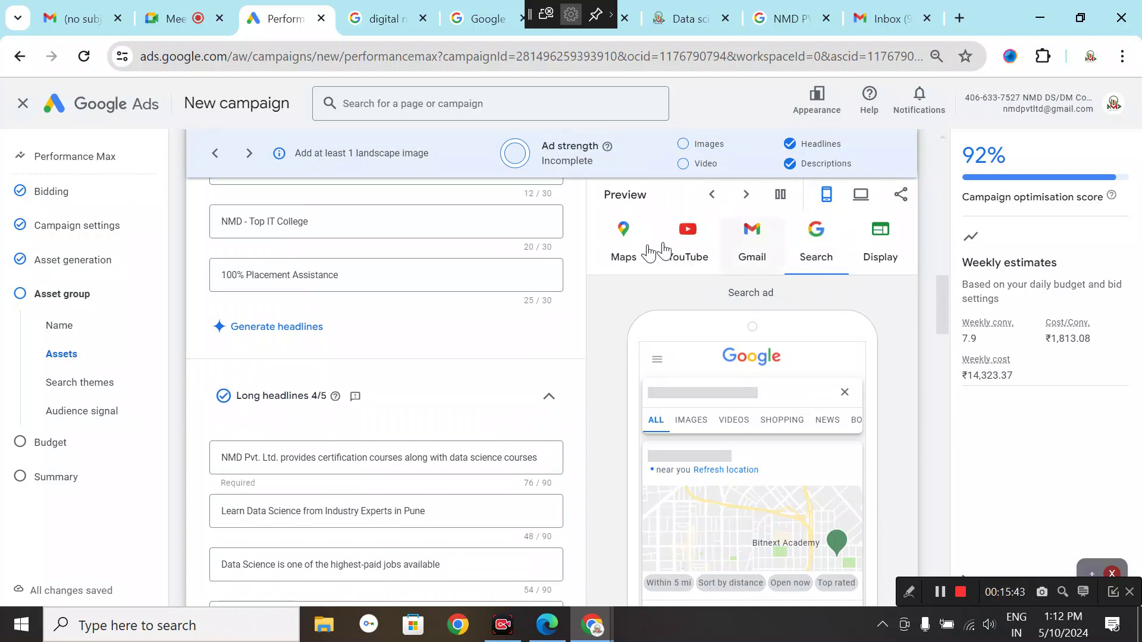
left_click(687, 253)
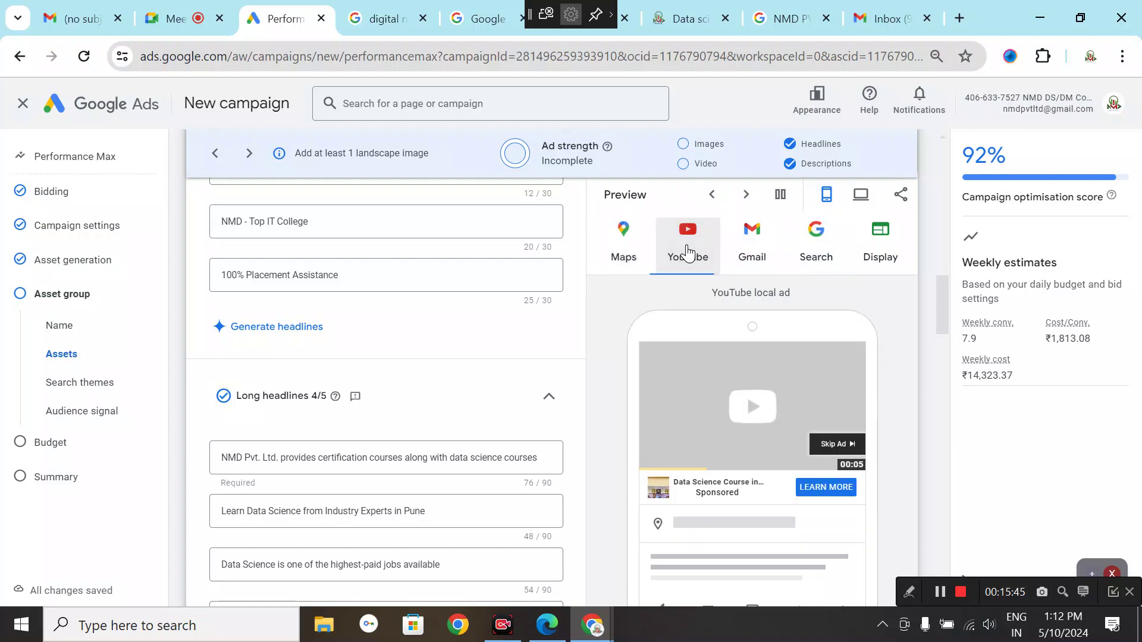
Step: Add the first suggested group photo to the asset group's images and browse the further suggested images
scroll(391, 358, "down", 3)
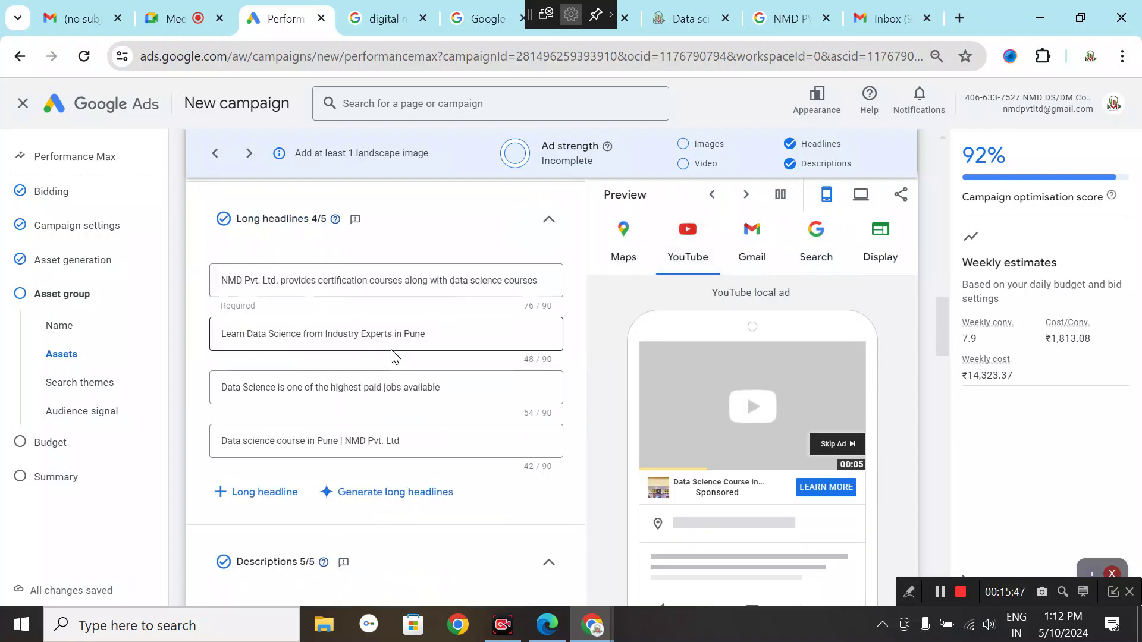
scroll(393, 357, "down", 2)
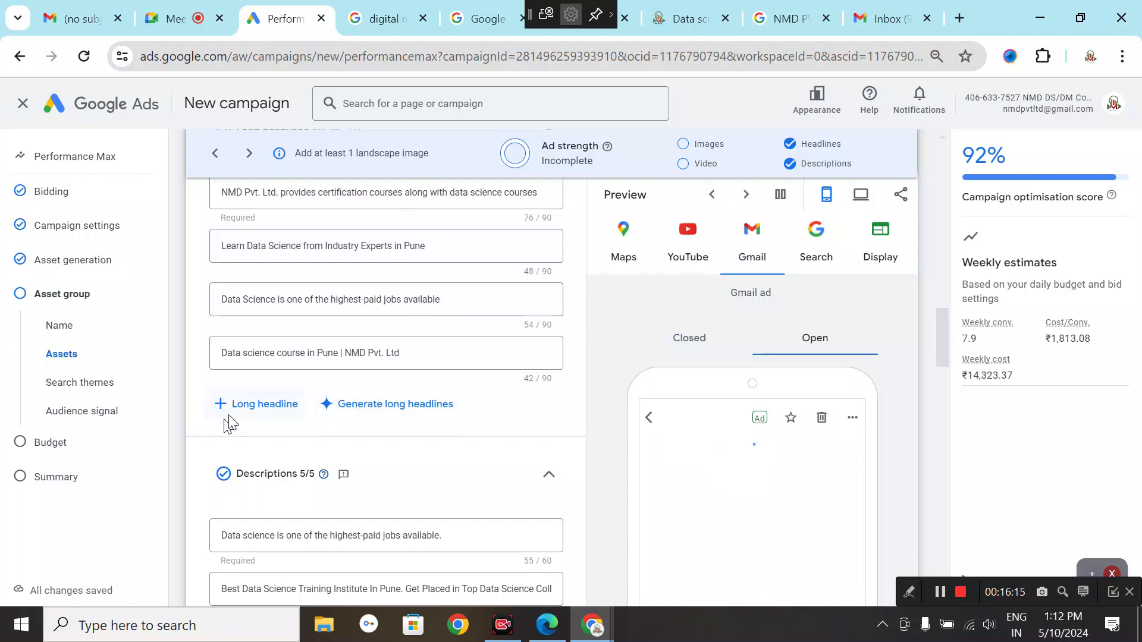
scroll(250, 422, "down", 4)
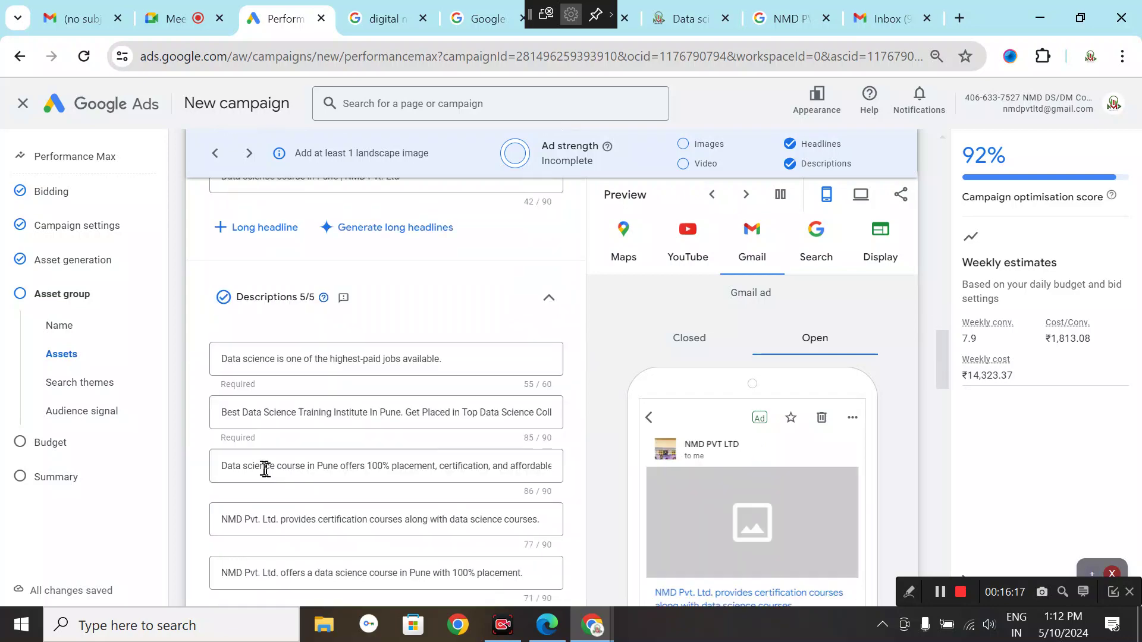
scroll(266, 476, "down", 1)
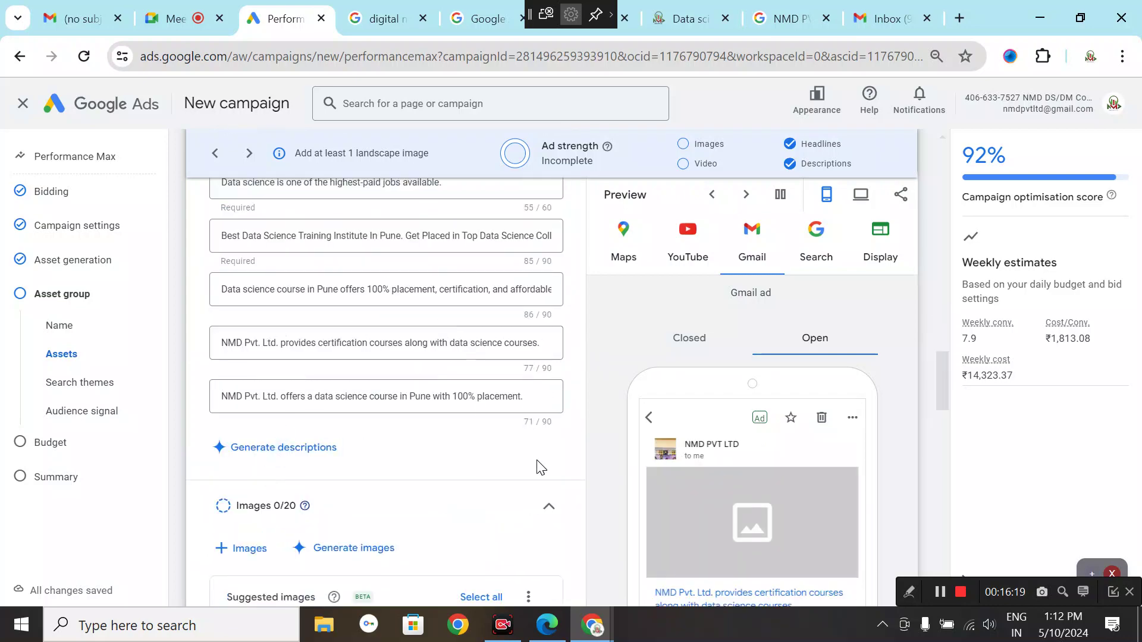
scroll(410, 572, "down", 1)
scroll(330, 530, "down", 2)
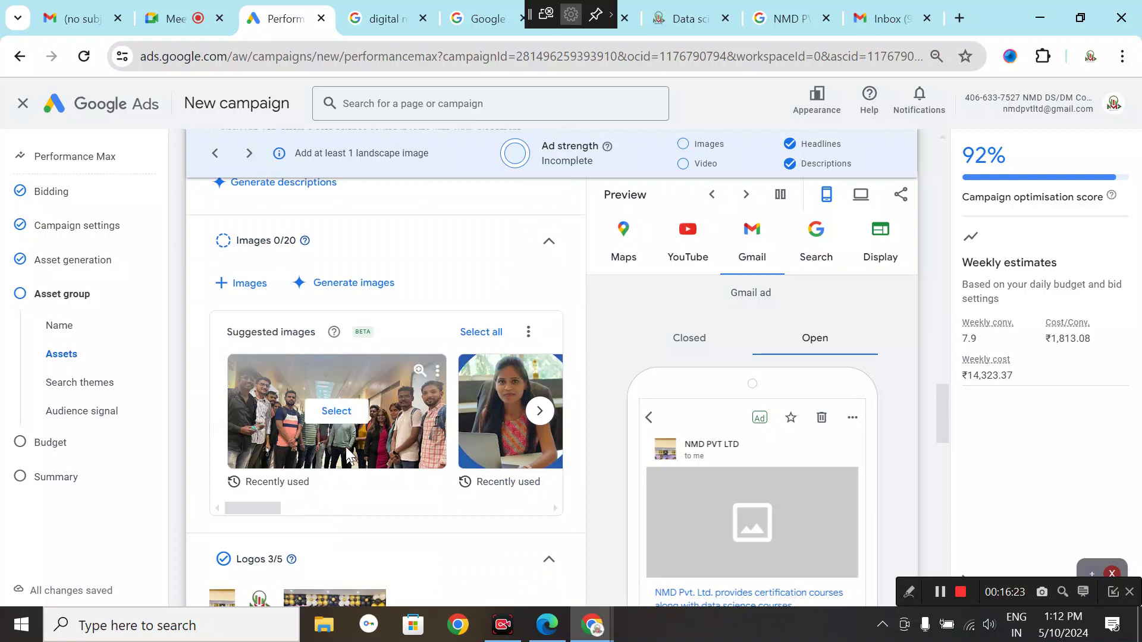
left_click(346, 421)
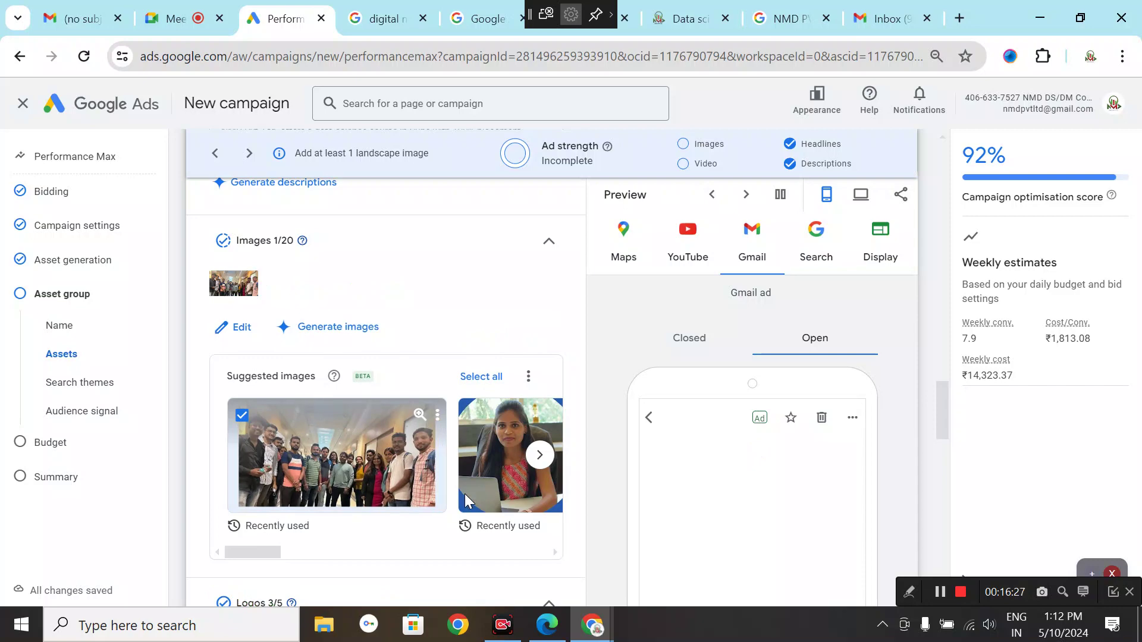
left_click(540, 455)
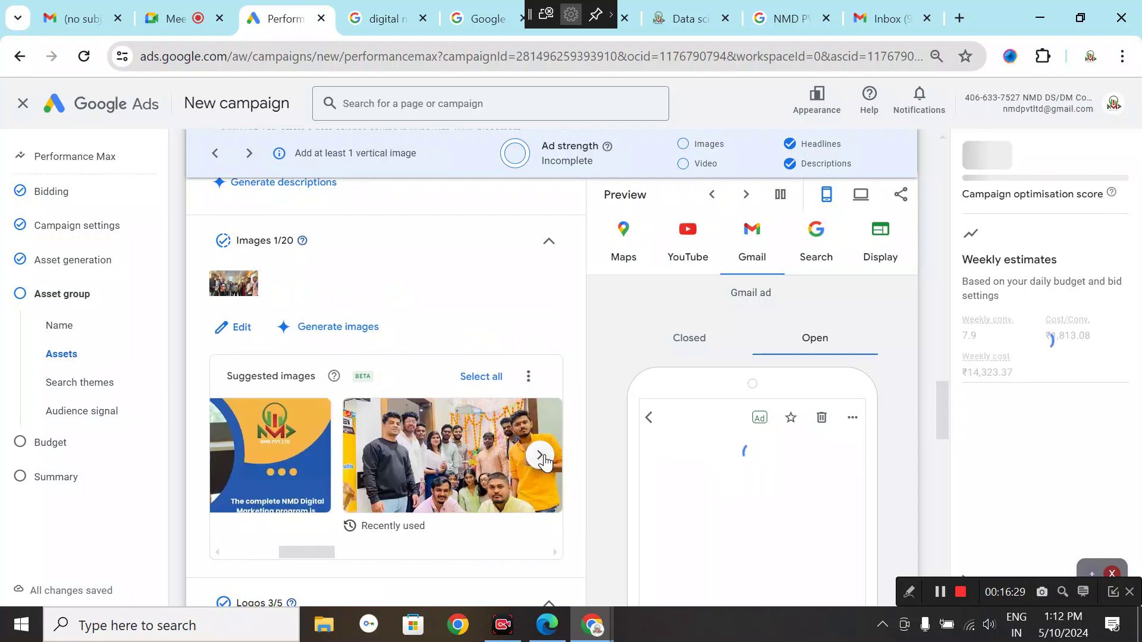
Step: Set the asset group's call to action to "Apply now"
scroll(417, 493, "down", 3)
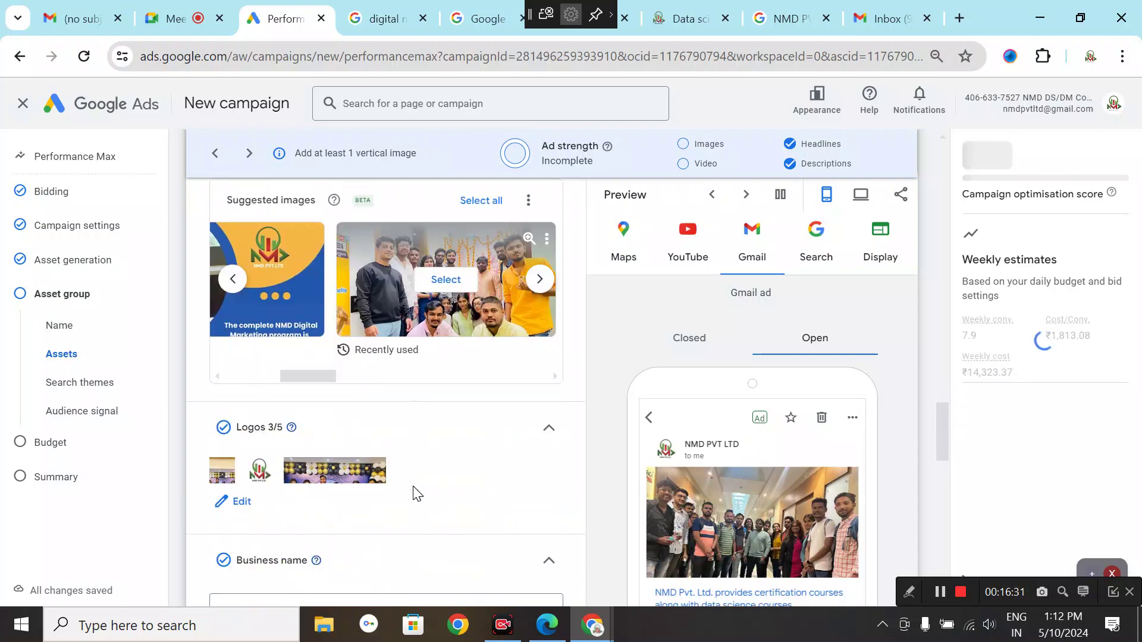
scroll(416, 493, "down", 2)
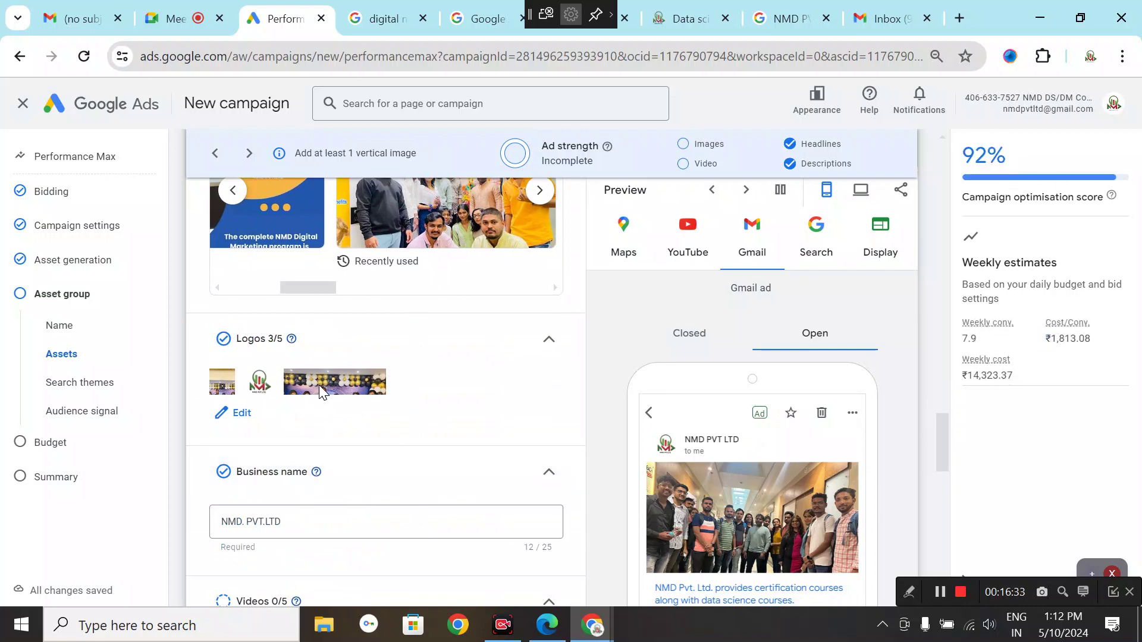
scroll(273, 436, "down", 9)
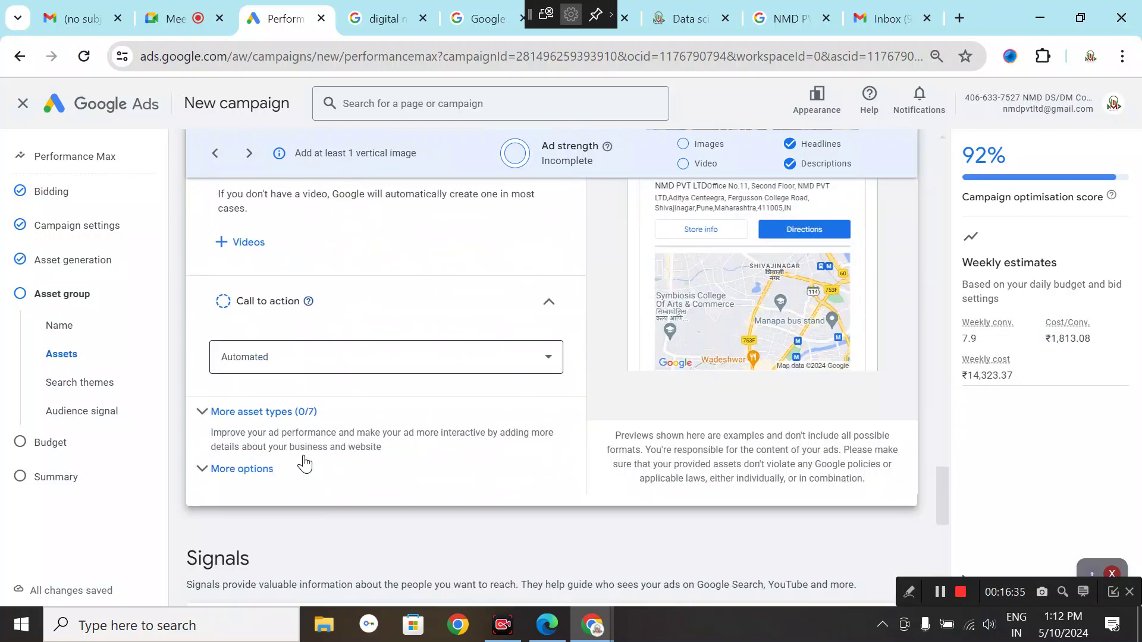
left_click(231, 304)
left_click(251, 313)
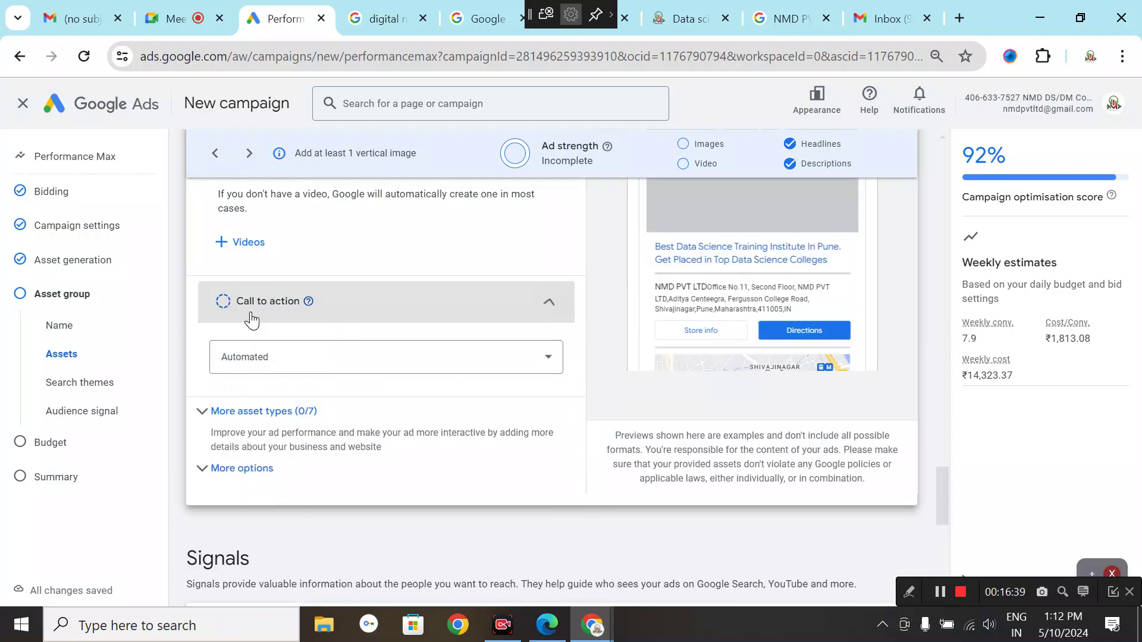
left_click(278, 370)
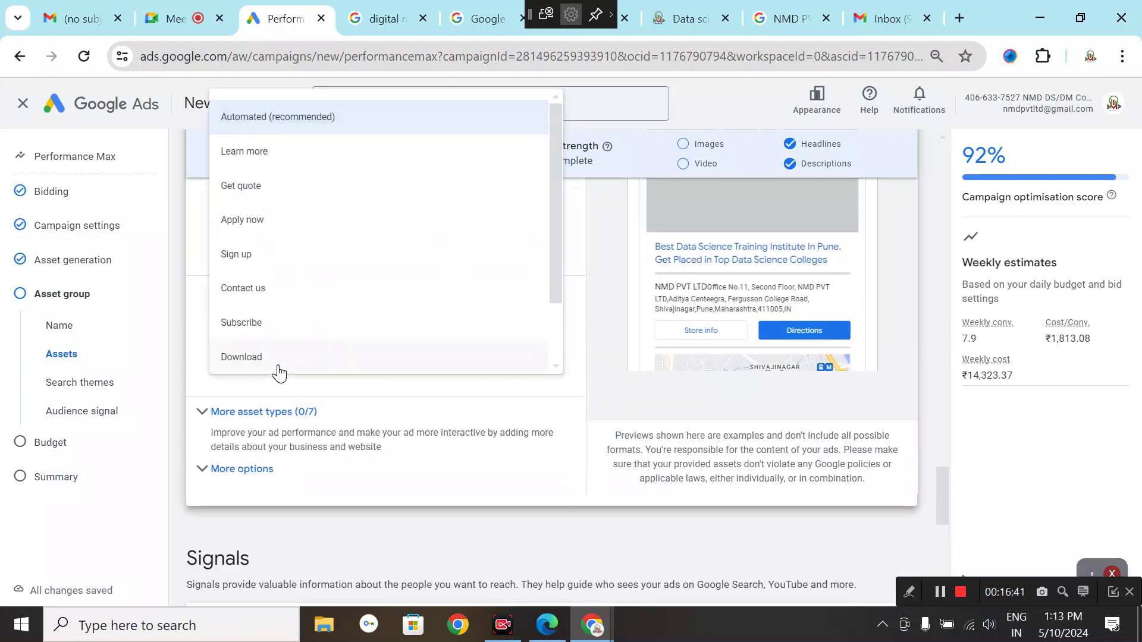
left_click(285, 226)
Step: Leave the search themes and audience signal empty and proceed to the campaign's Budget step
scroll(295, 491, "down", 3)
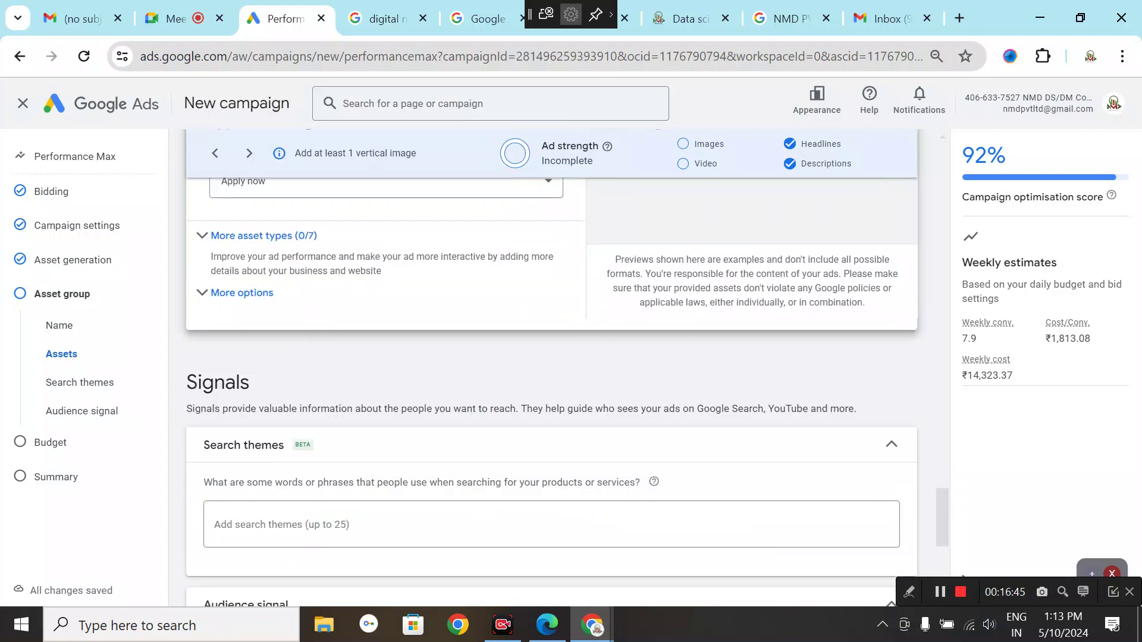
scroll(285, 461, "down", 4)
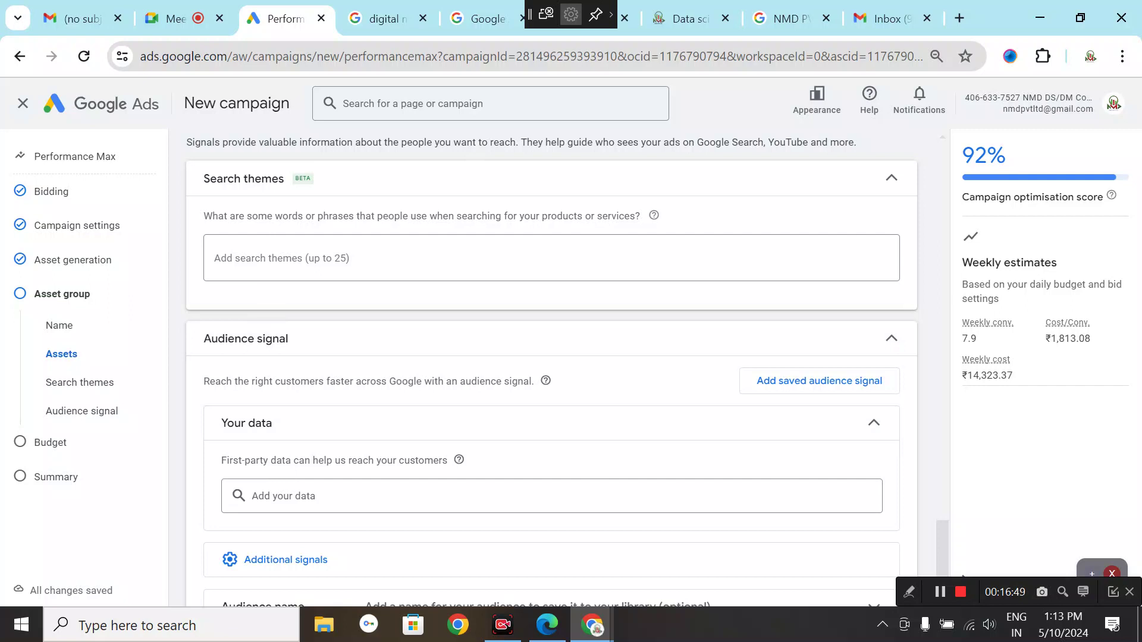
scroll(433, 494, "down", 2)
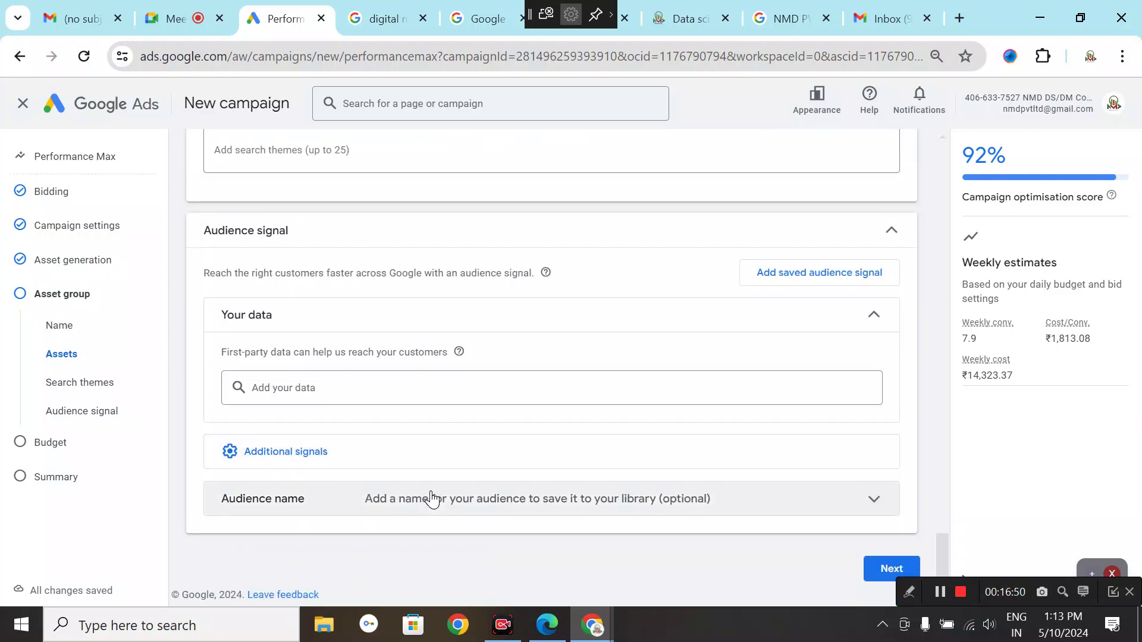
left_click(890, 569)
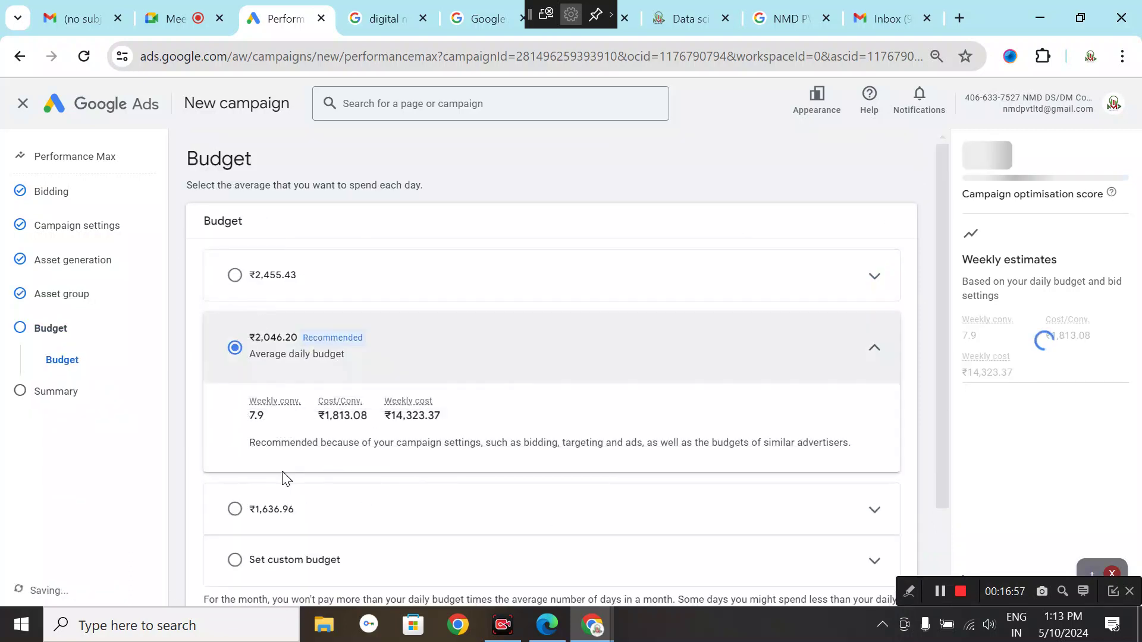
Step: Set a custom average daily budget of ₹1,000 for the campaign and proceed to the Summary step
left_click(238, 561)
scroll(428, 455, "down", 4)
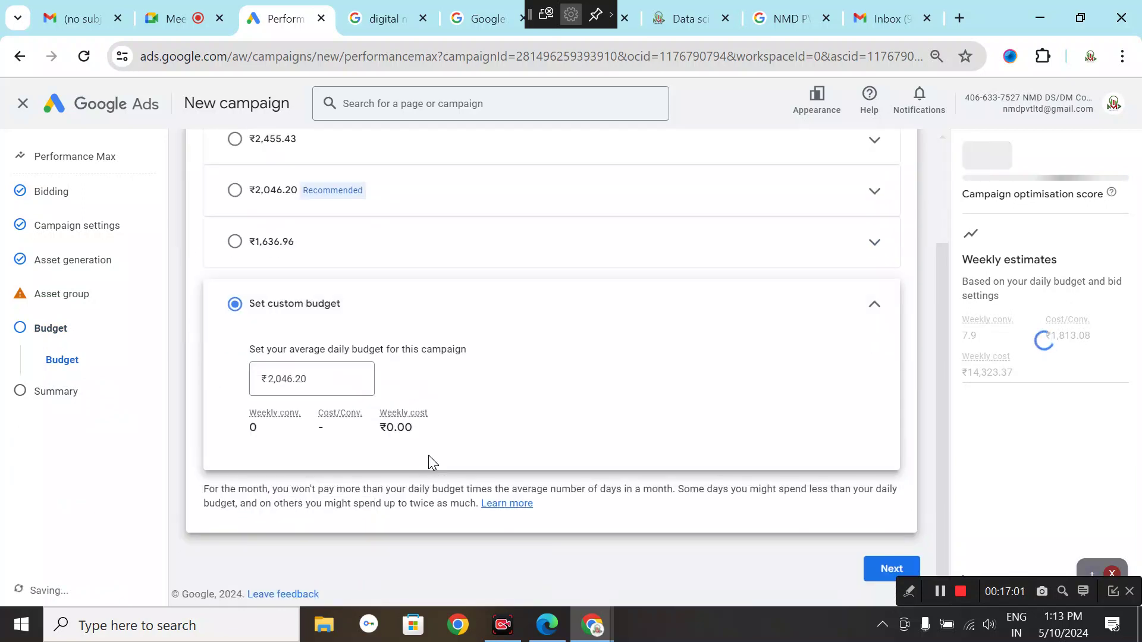
left_click(340, 381)
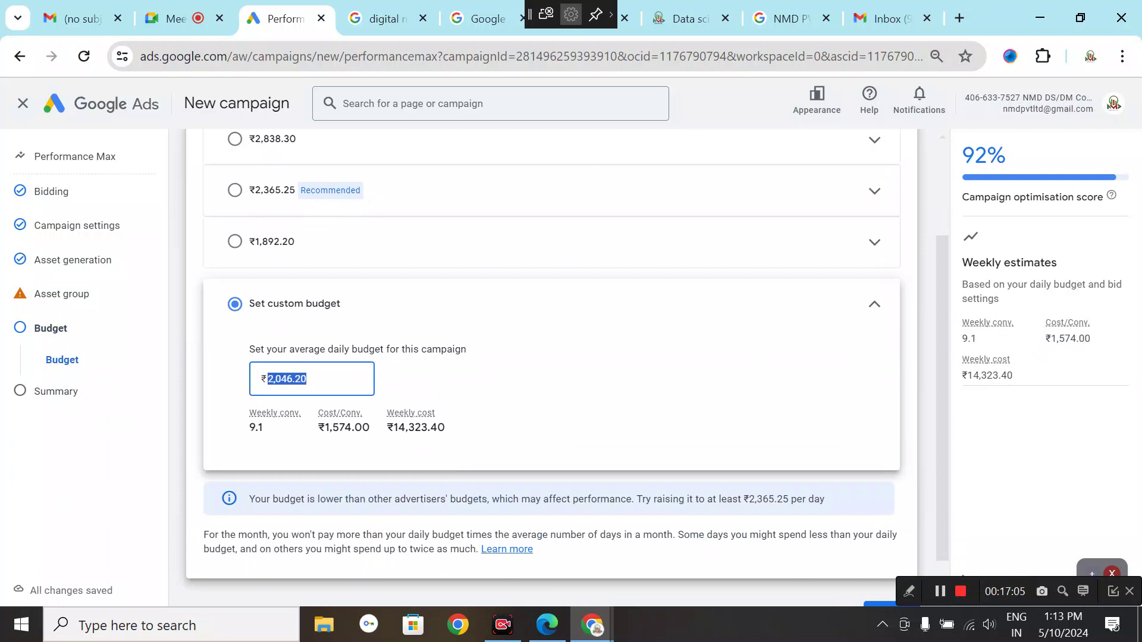
type("46")
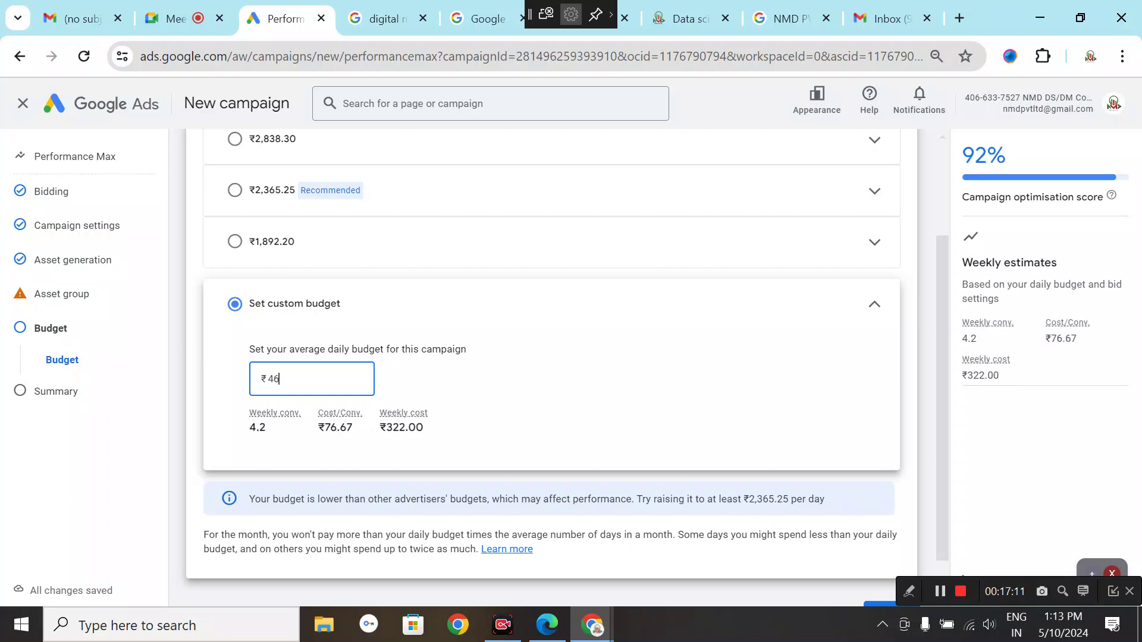
key("BackSpace")
key("BackSpace")
type("1000")
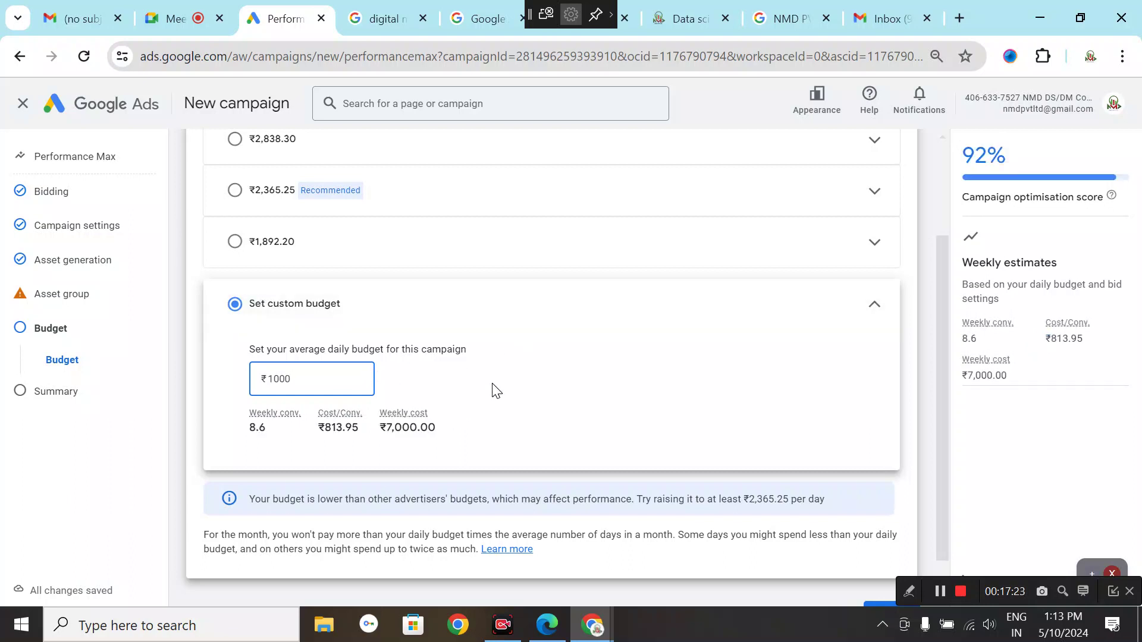
scroll(483, 408, "down", 1)
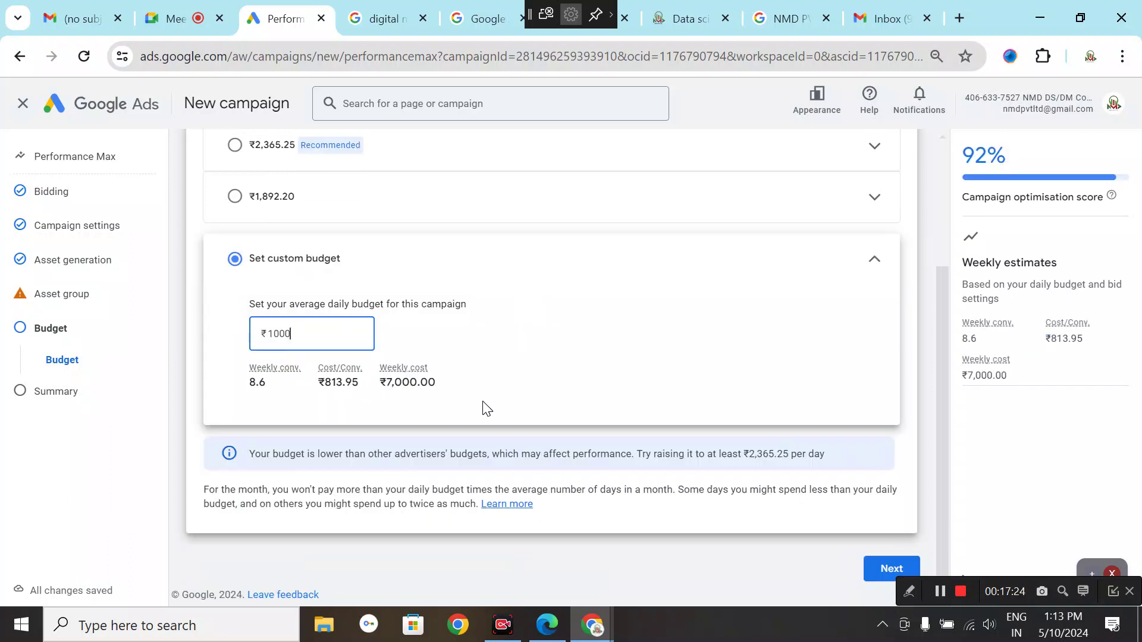
left_click(886, 568)
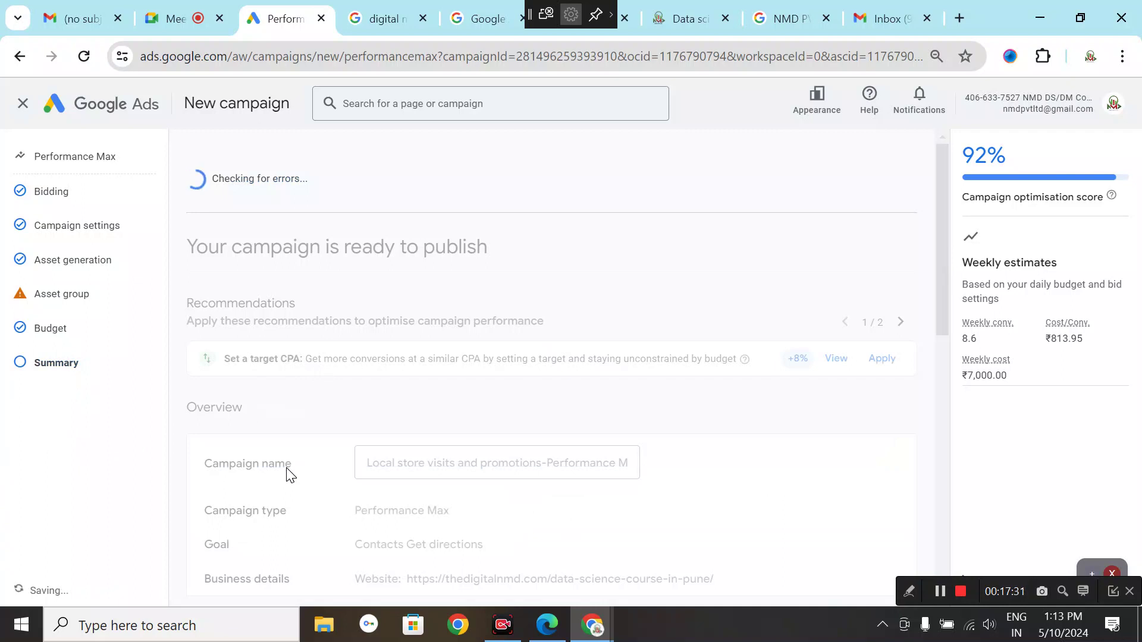
Step: Look over the campaign summary and confirm the account identity check
scroll(276, 495, "down", 1)
scroll(277, 497, "down", 1)
scroll(277, 497, "up", 2)
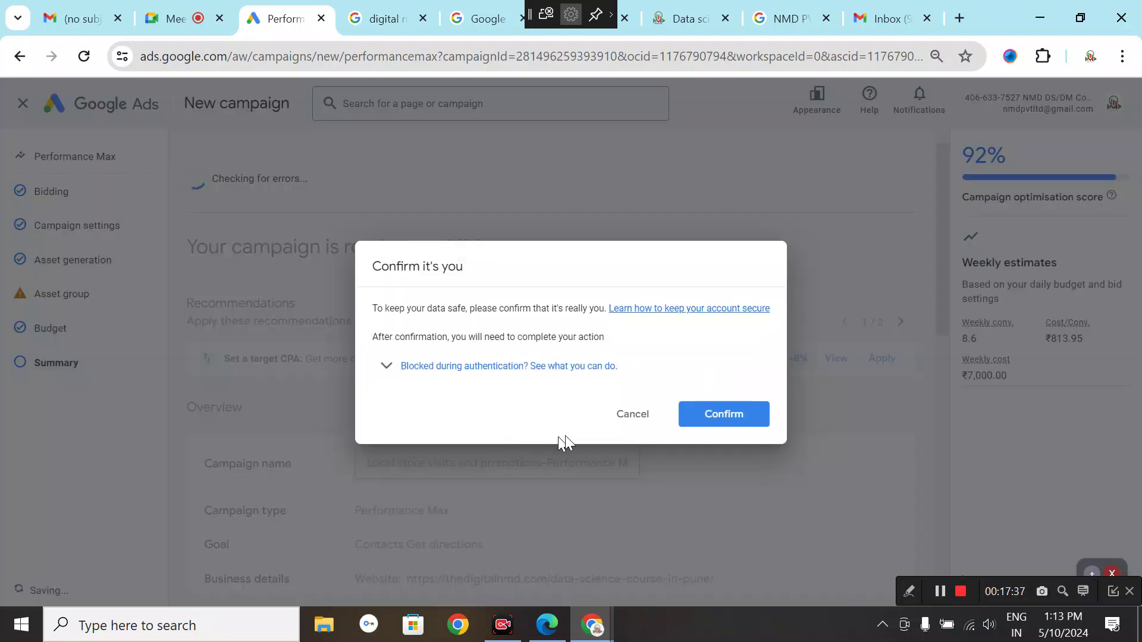
left_click(728, 420)
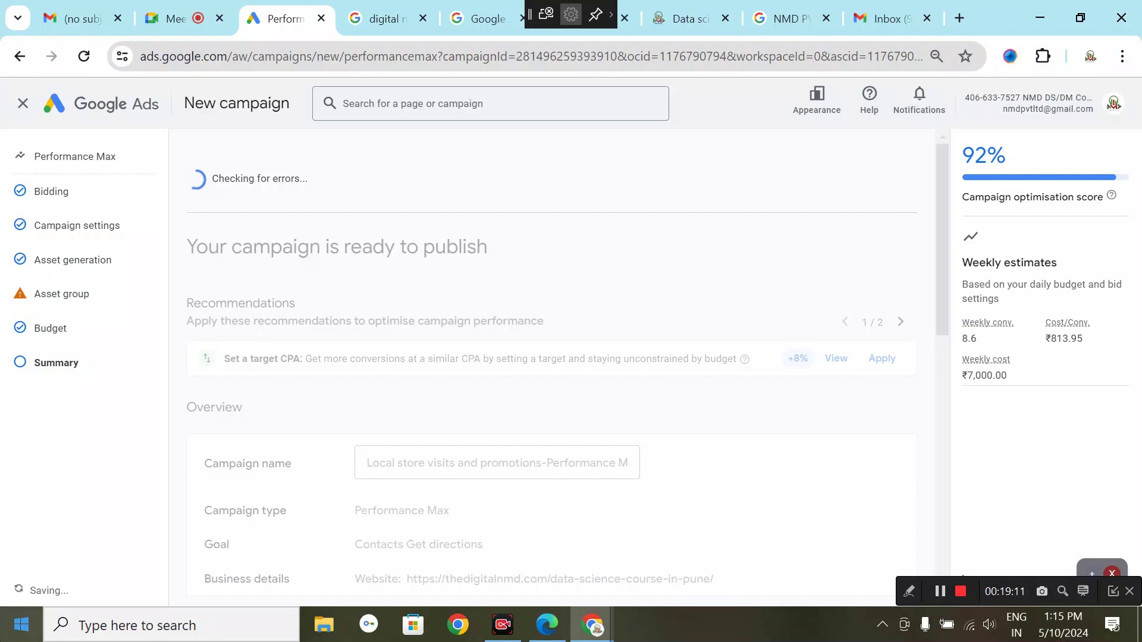
Step: Review the campaign's bidding, customer acquisition, campaign settings, asset generation and budget pages
left_click(52, 197)
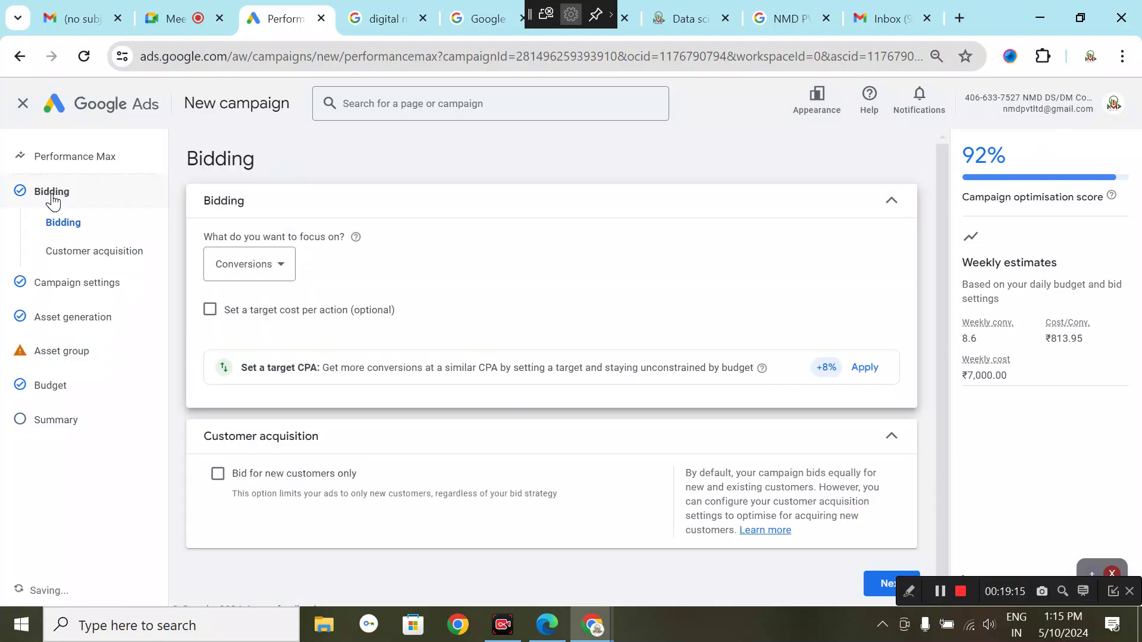
left_click(84, 252)
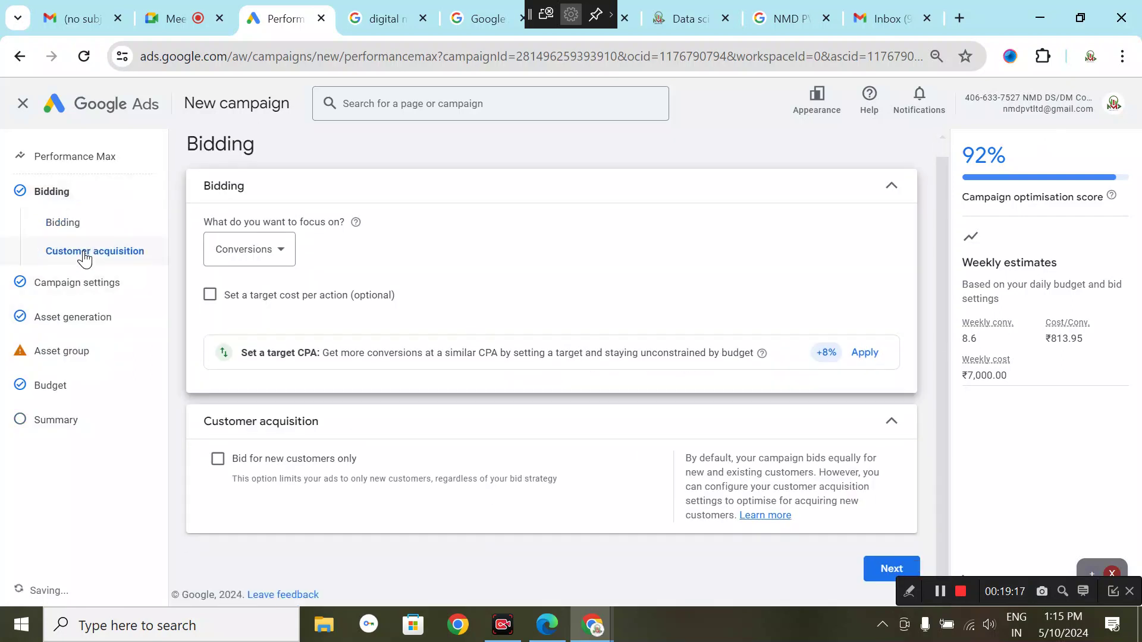
left_click(67, 293)
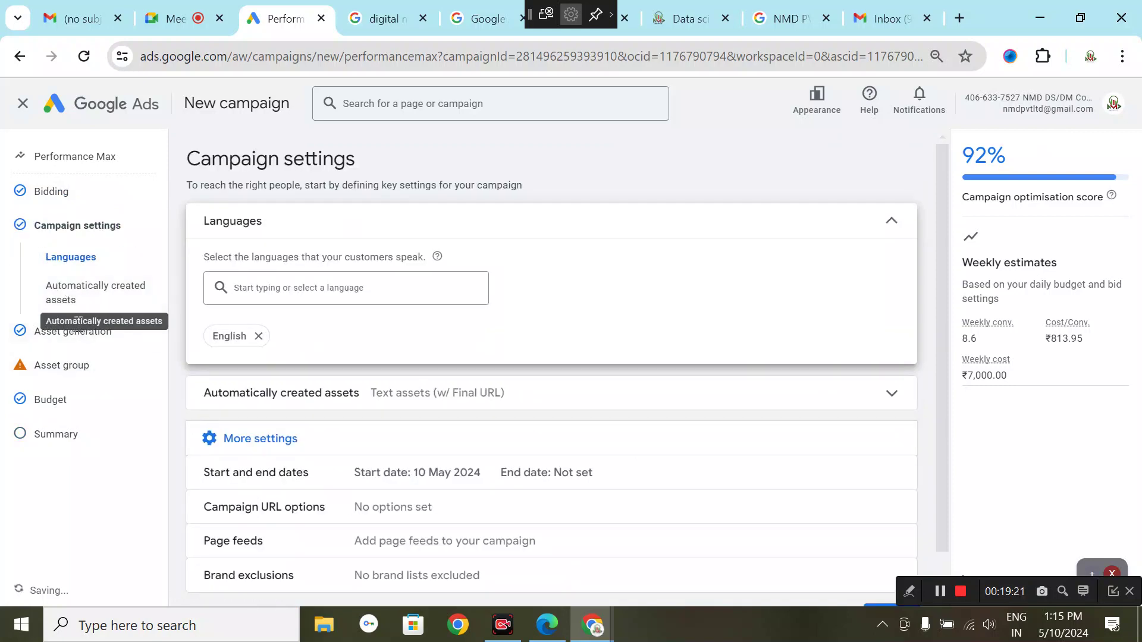
left_click(60, 337)
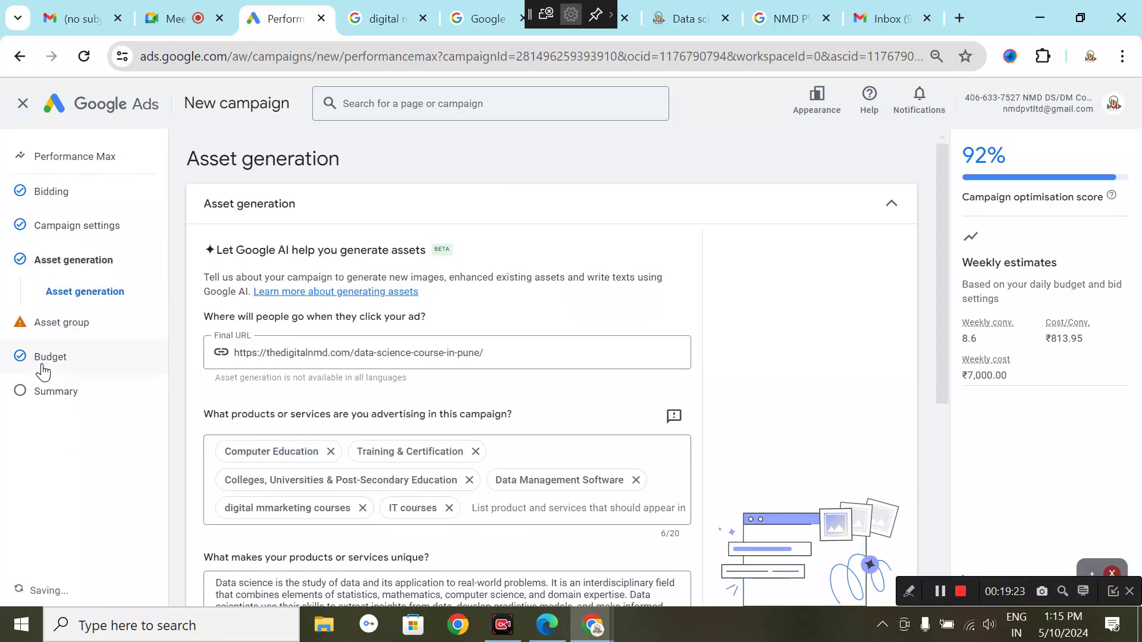
left_click(57, 352)
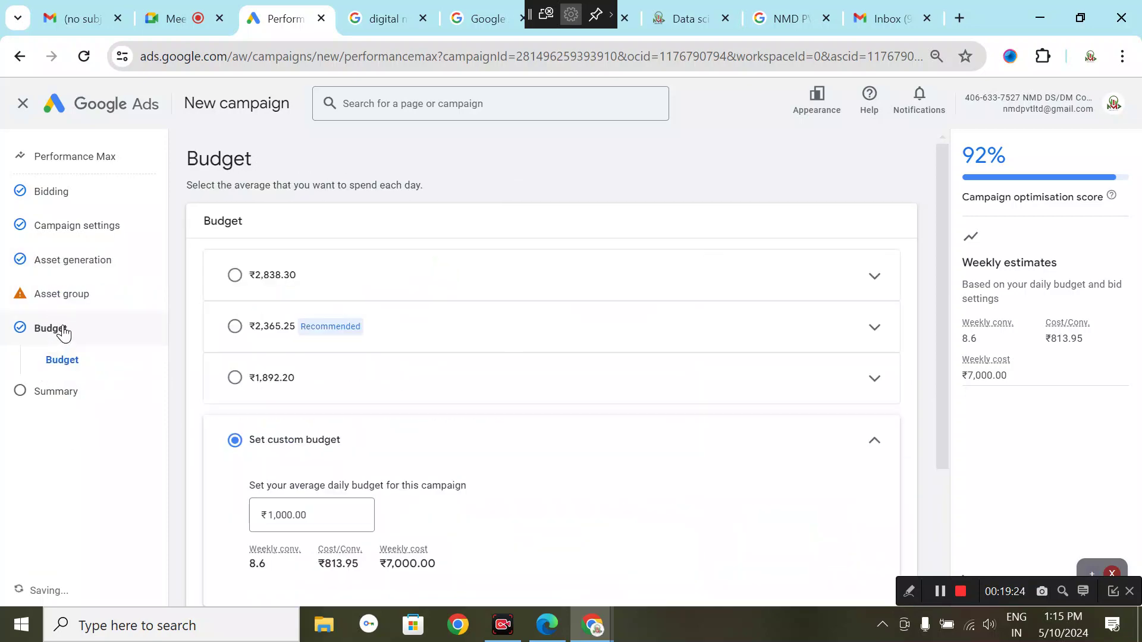
Step: Review the asset group's headlines, descriptions, images, call to action and signals, continuing through to the Budget step
left_click(79, 301)
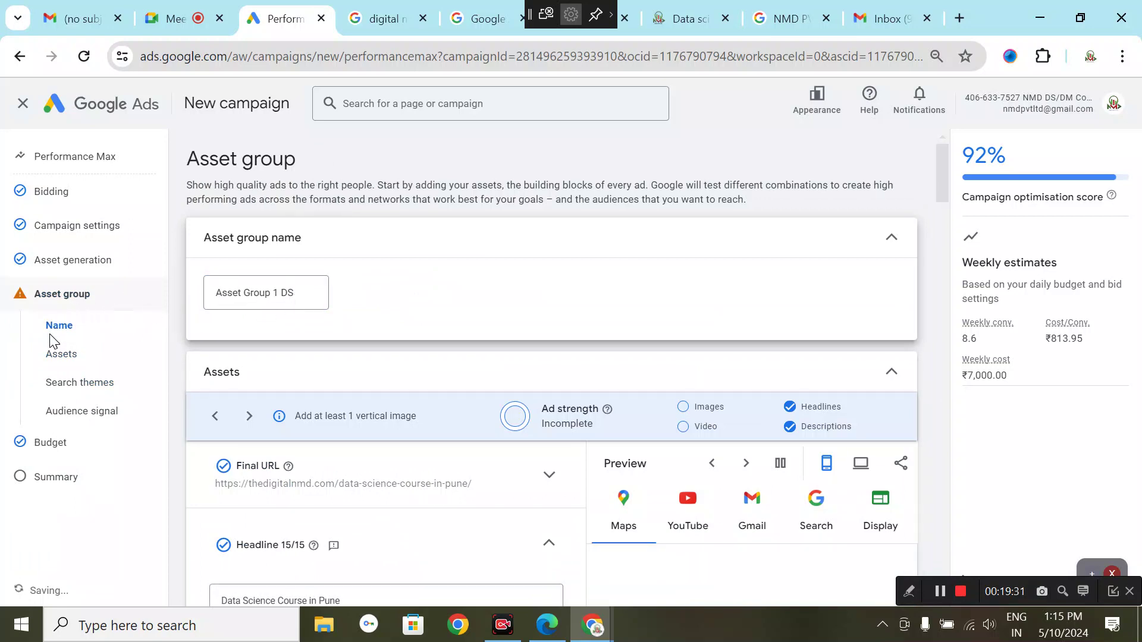
left_click(65, 357)
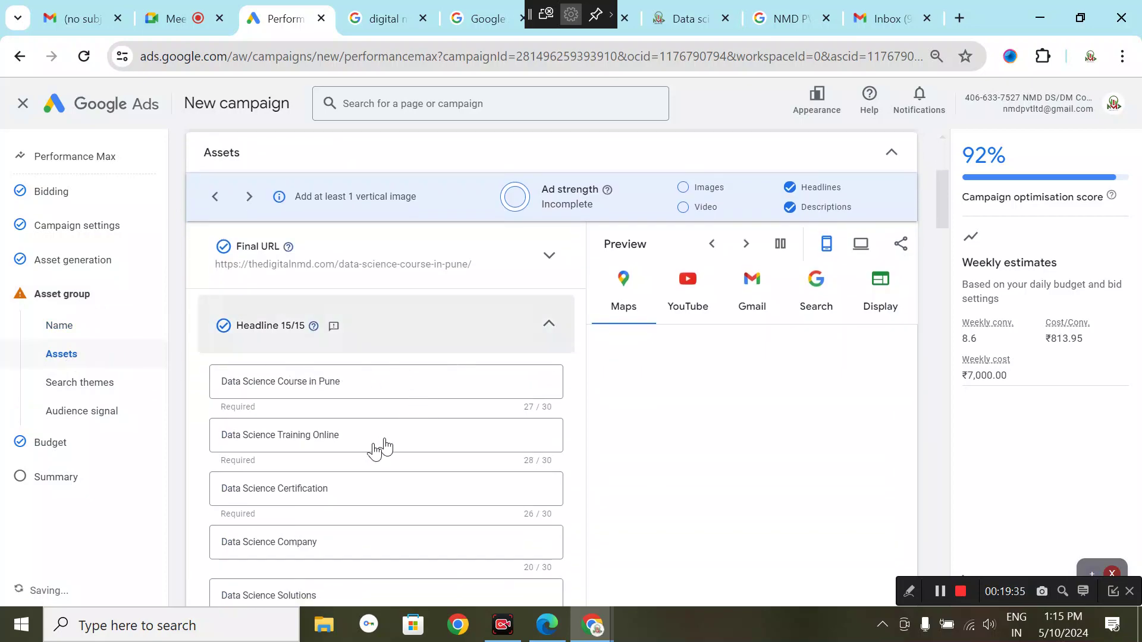
scroll(377, 451, "down", 15)
scroll(376, 531, "down", 15)
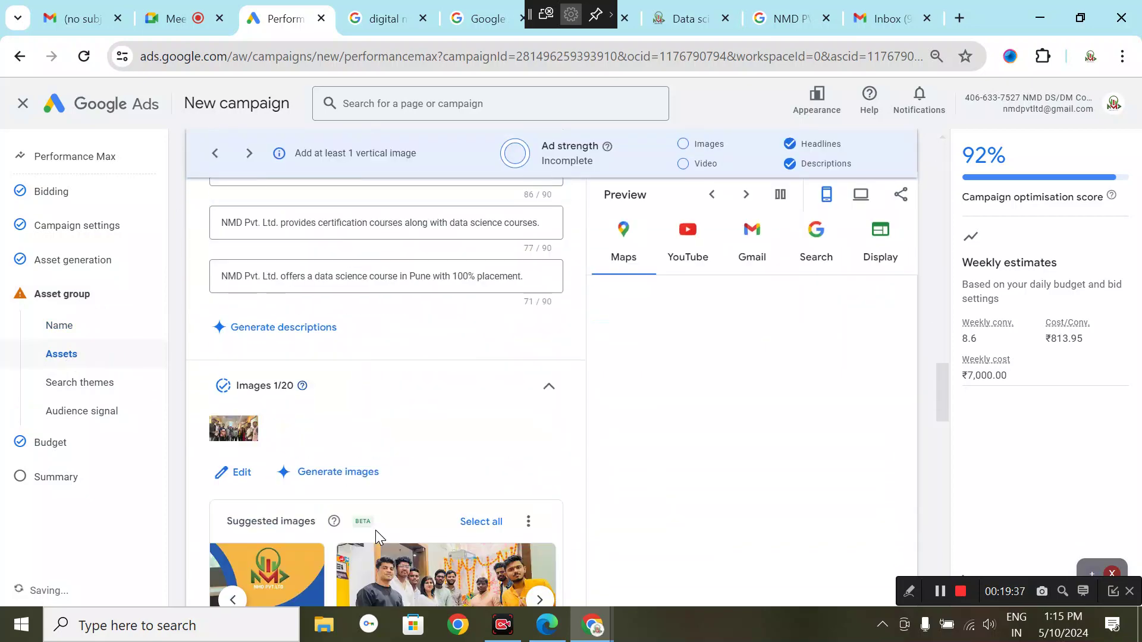
scroll(380, 535, "down", 10)
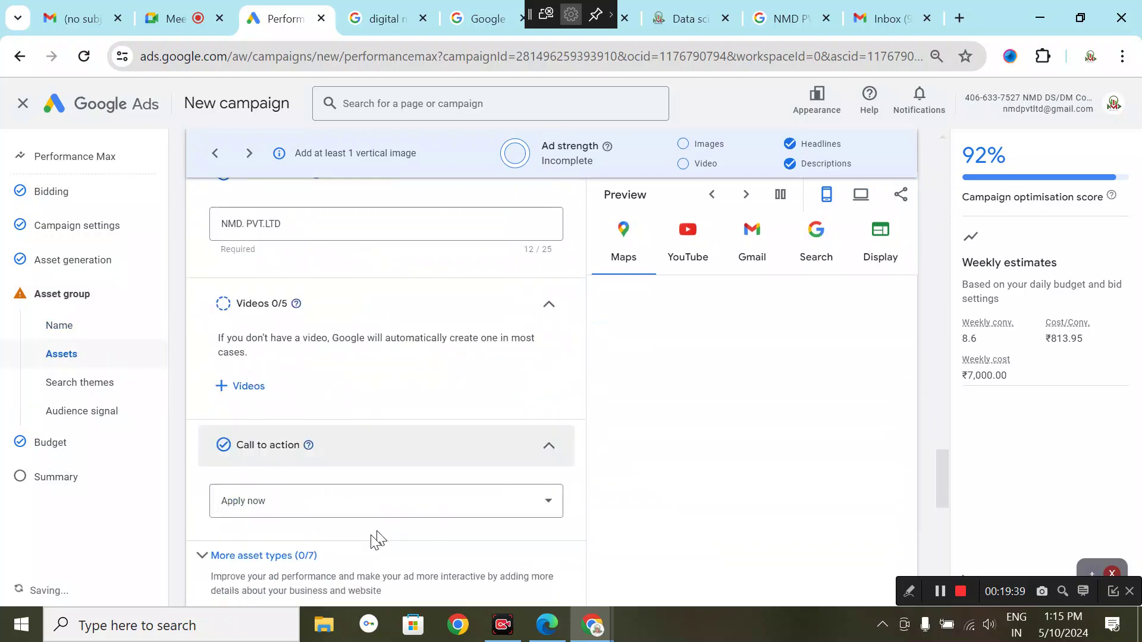
scroll(331, 487, "down", 5)
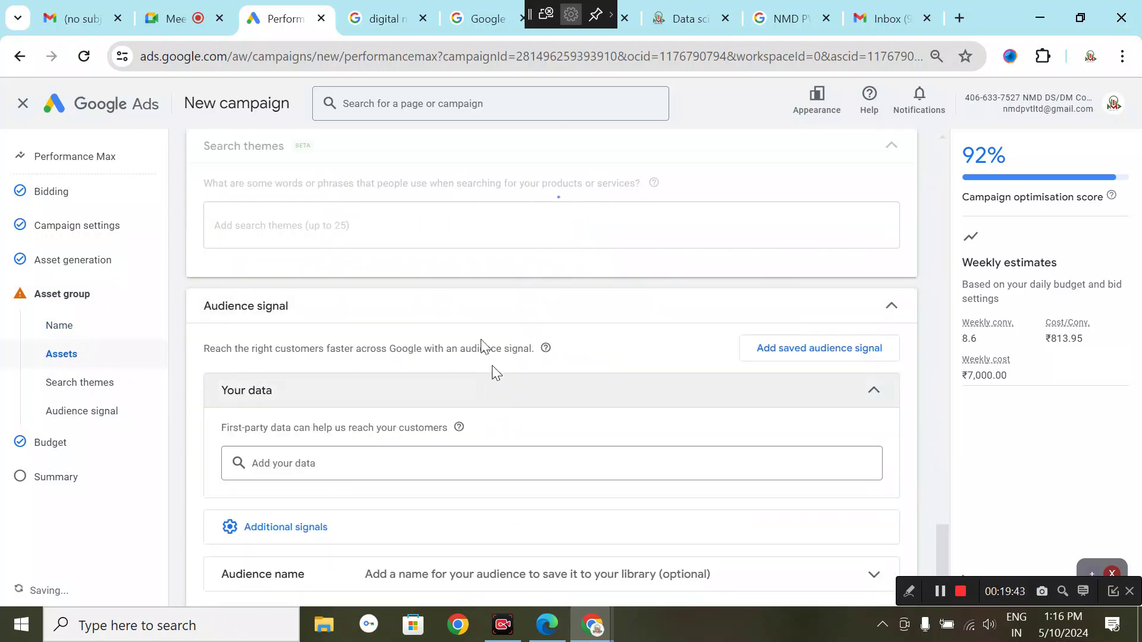
scroll(383, 253, "down", 2)
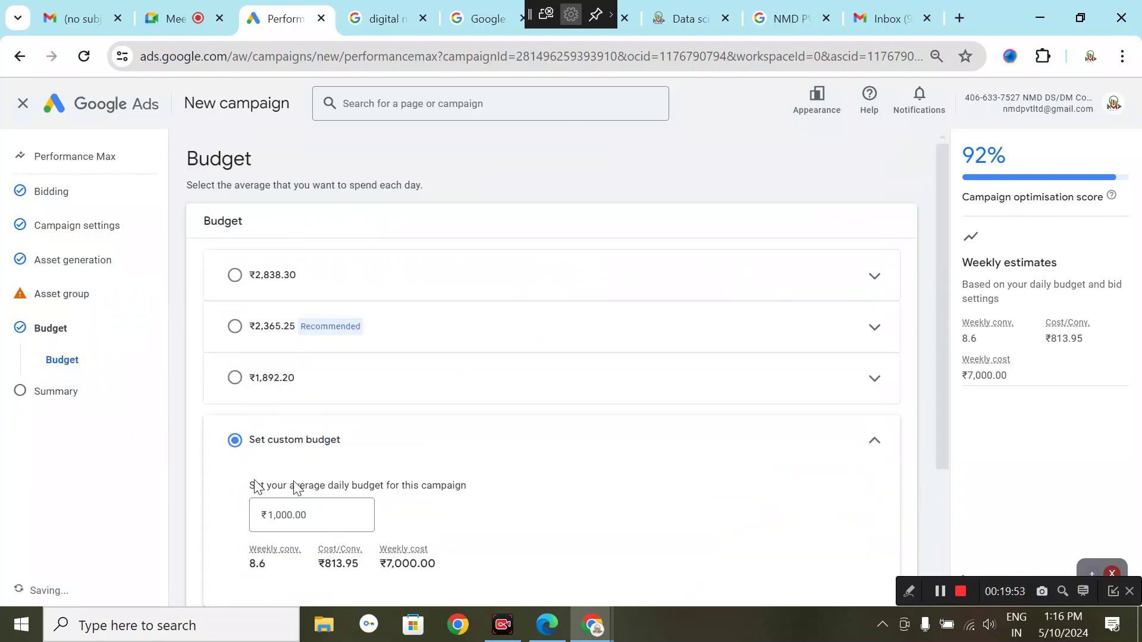
Step: Proceed from the budget to the campaign summary and examine its asset group and budget details
scroll(410, 452, "down", 3)
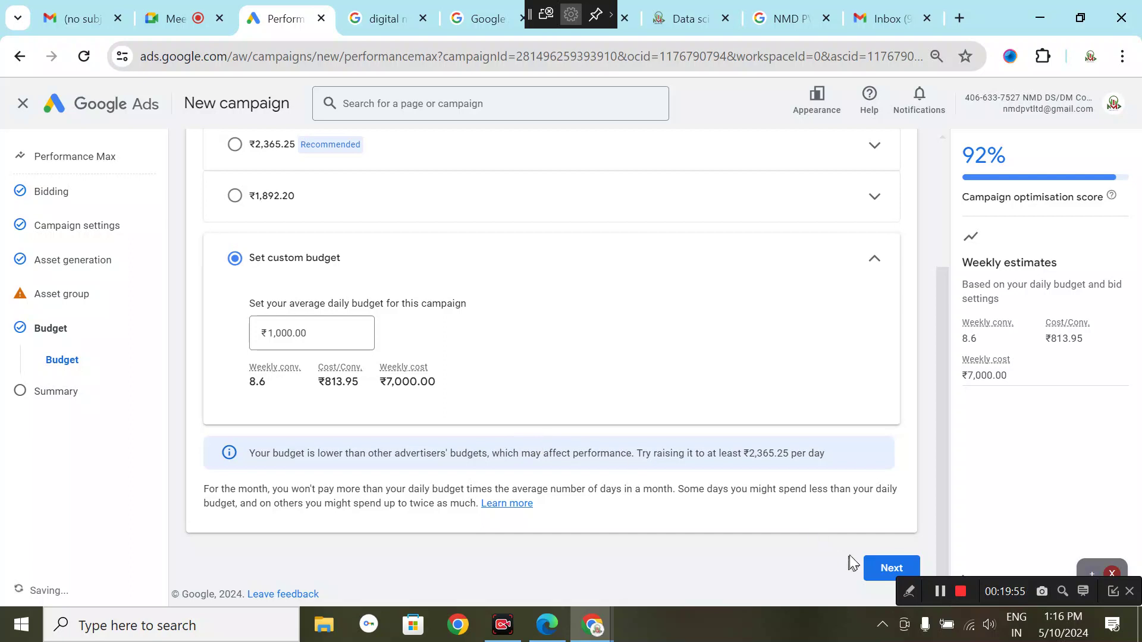
left_click(891, 568)
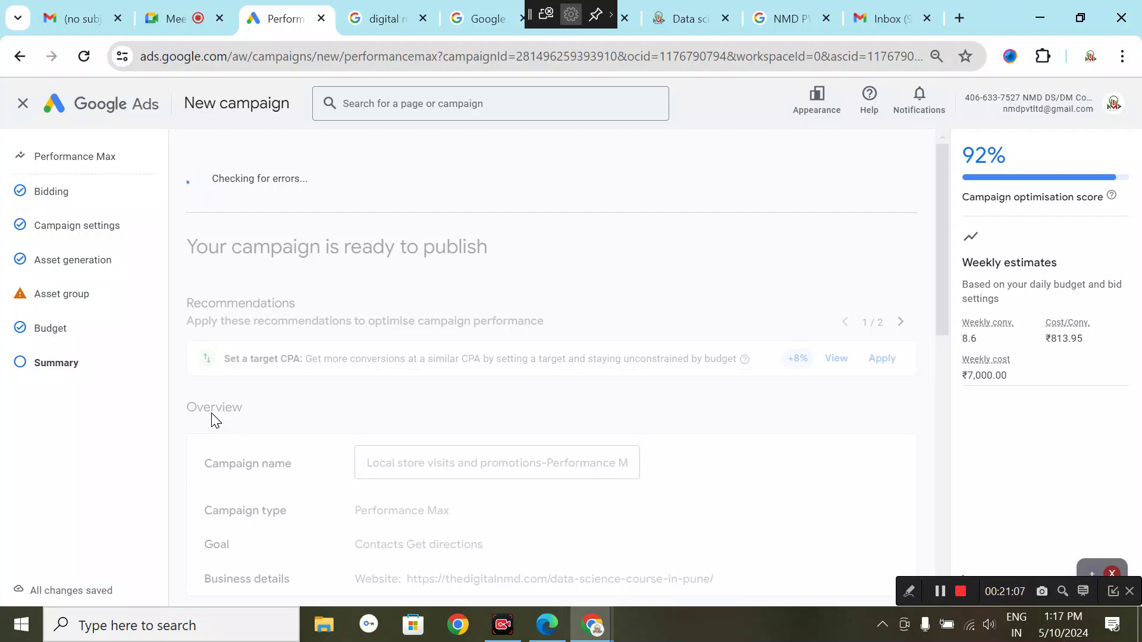
scroll(505, 482, "down", 10)
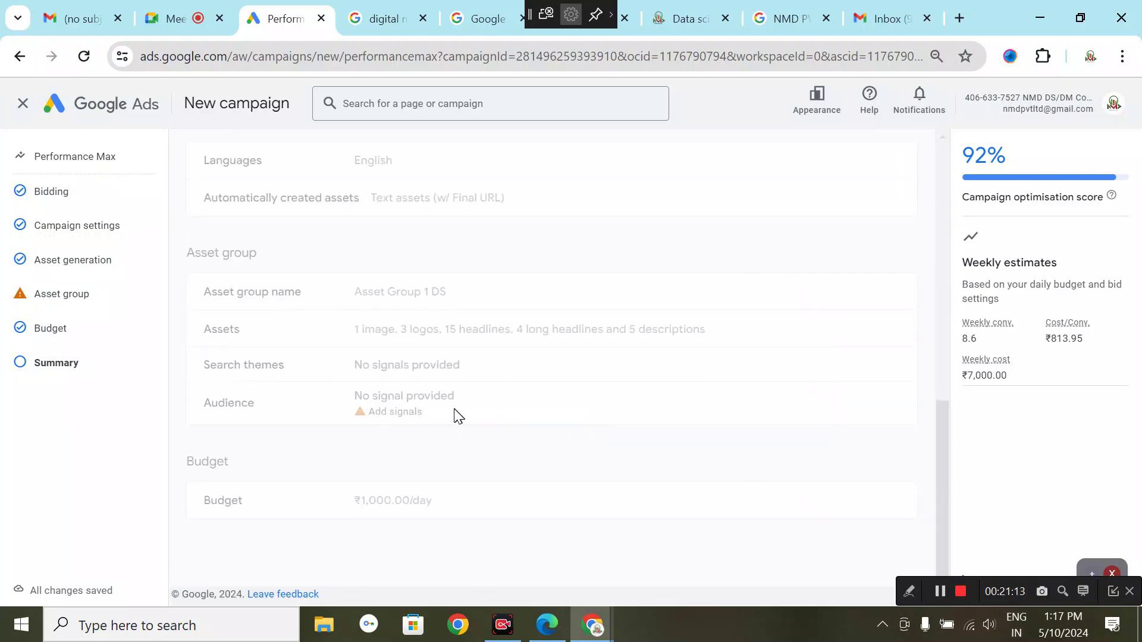
Step: Return to the asset group's signals and add "data science courses" as a search theme
left_click(85, 307)
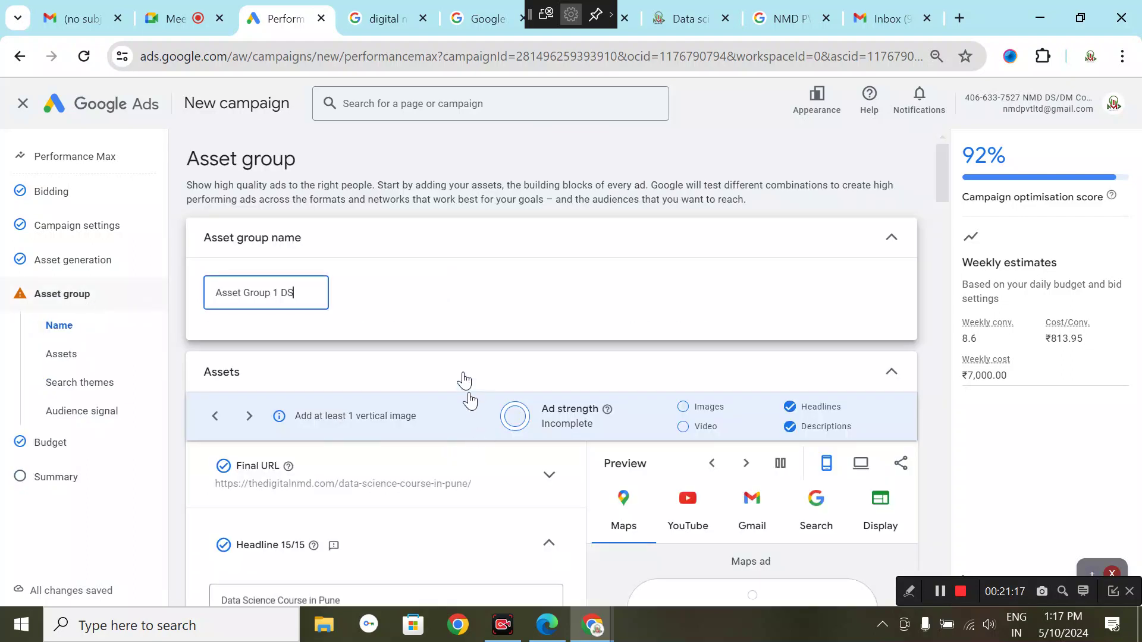
scroll(463, 416, "down", 1)
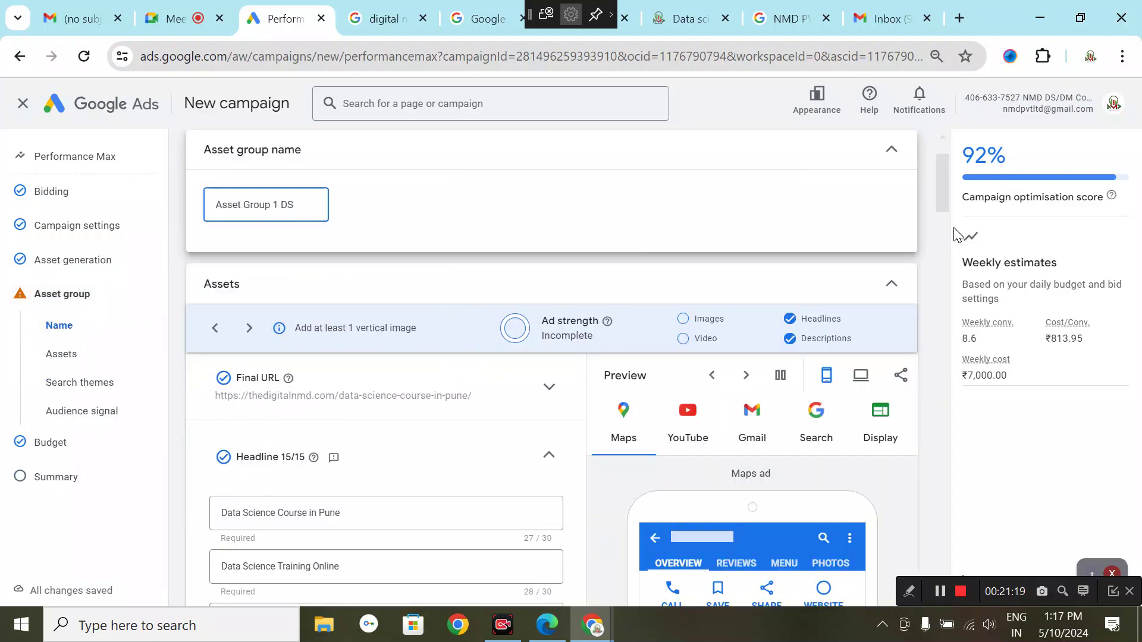
scroll(619, 485, "down", 8)
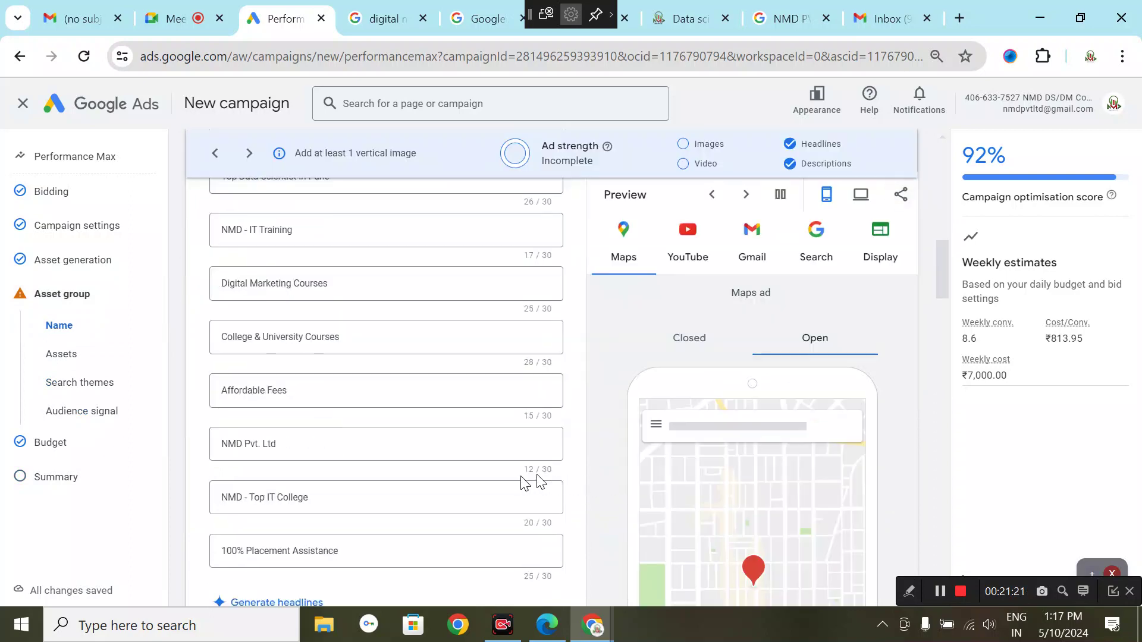
scroll(470, 501, "down", 10)
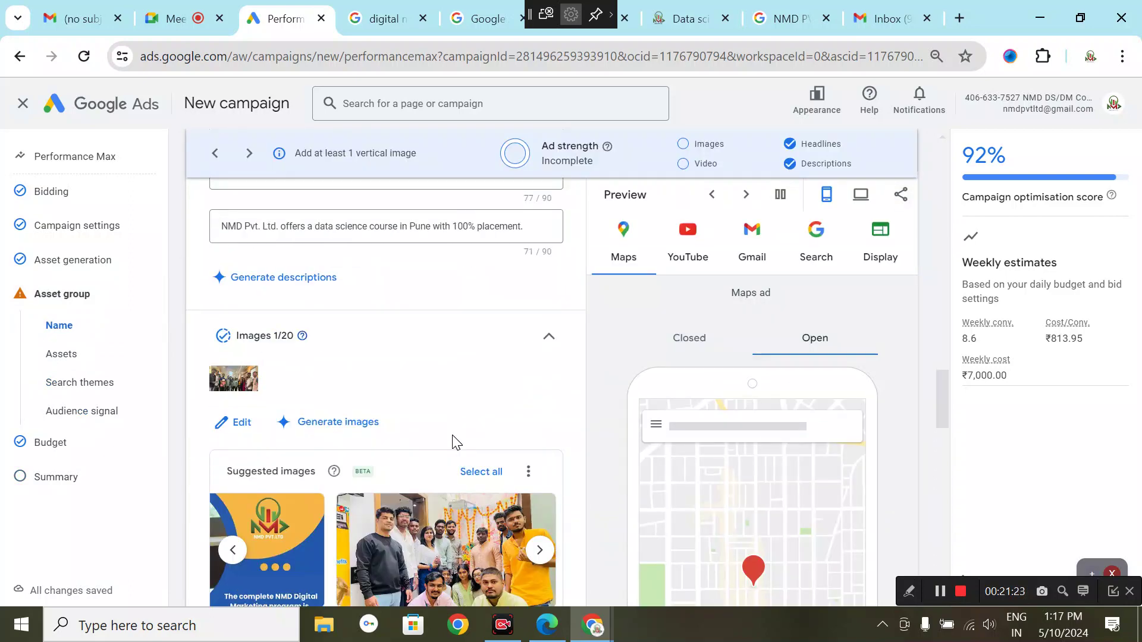
scroll(534, 372, "down", 5)
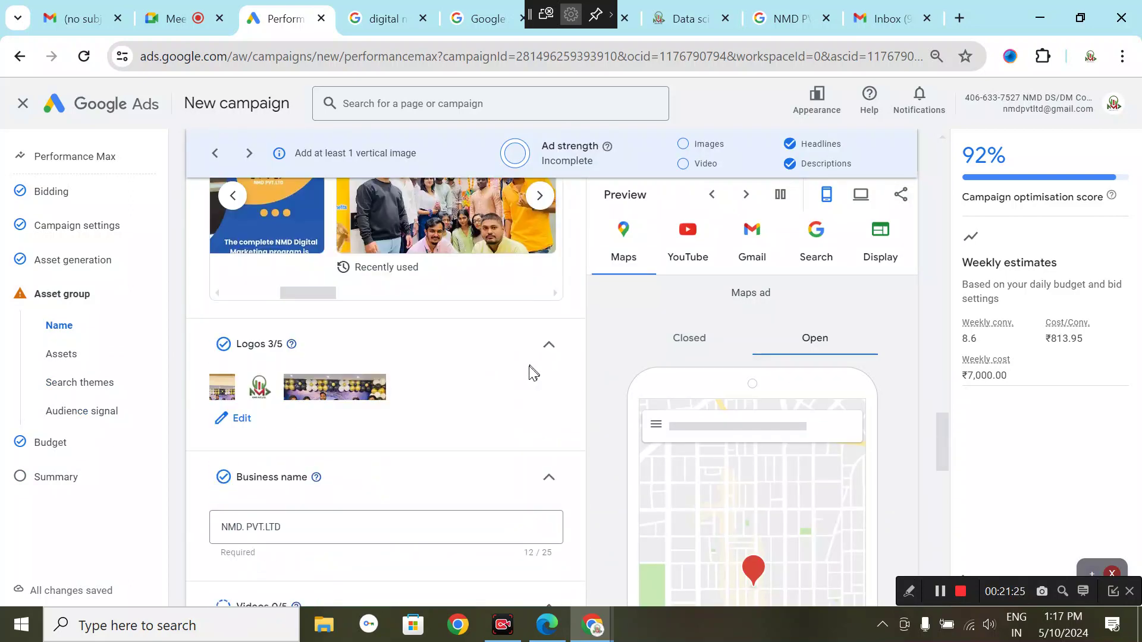
scroll(533, 372, "down", 10)
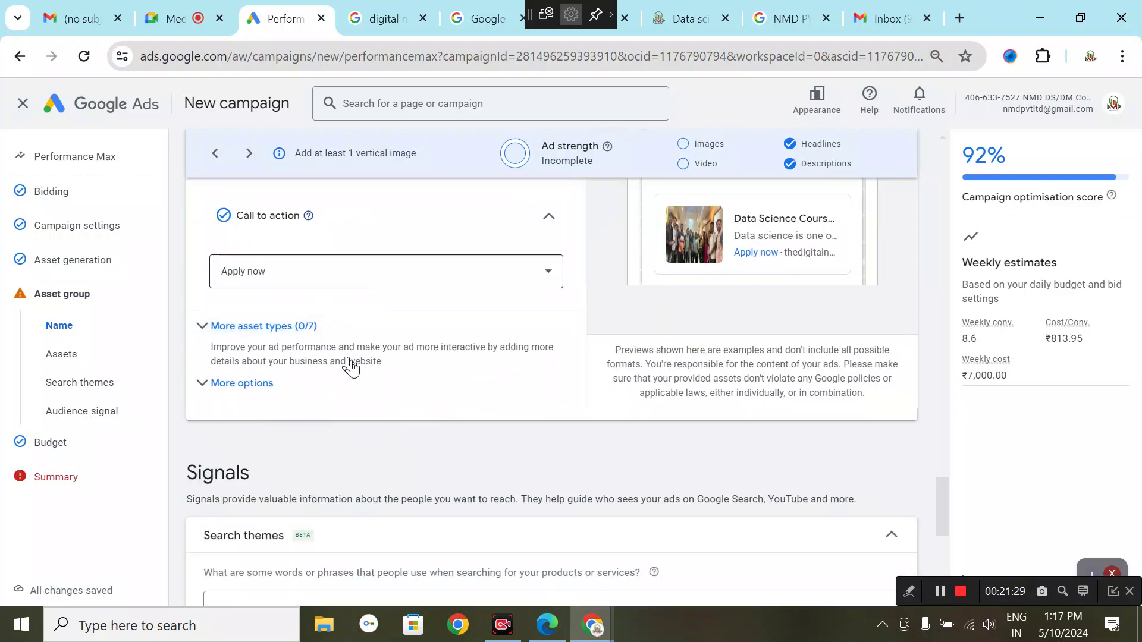
scroll(641, 438, "down", 1)
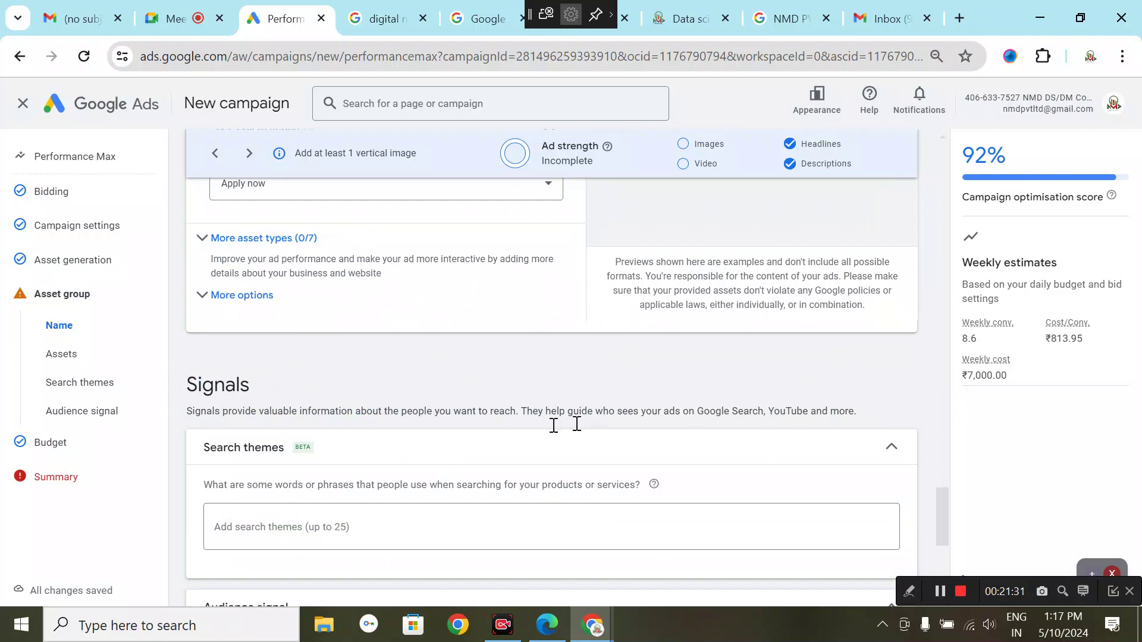
scroll(364, 437, "down", 1)
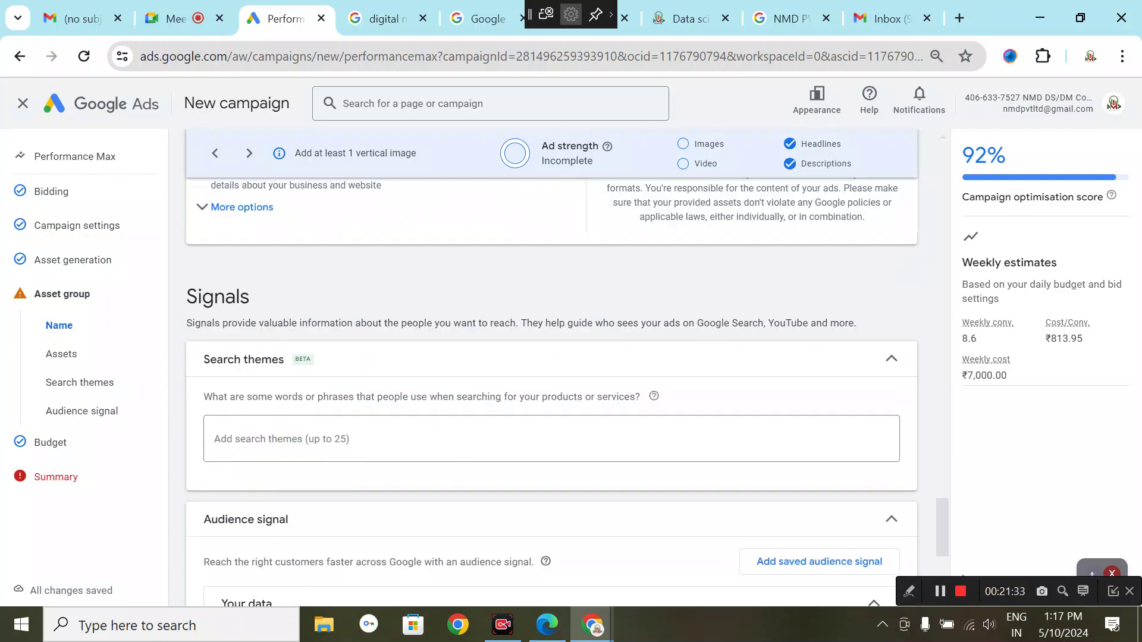
left_click(215, 439)
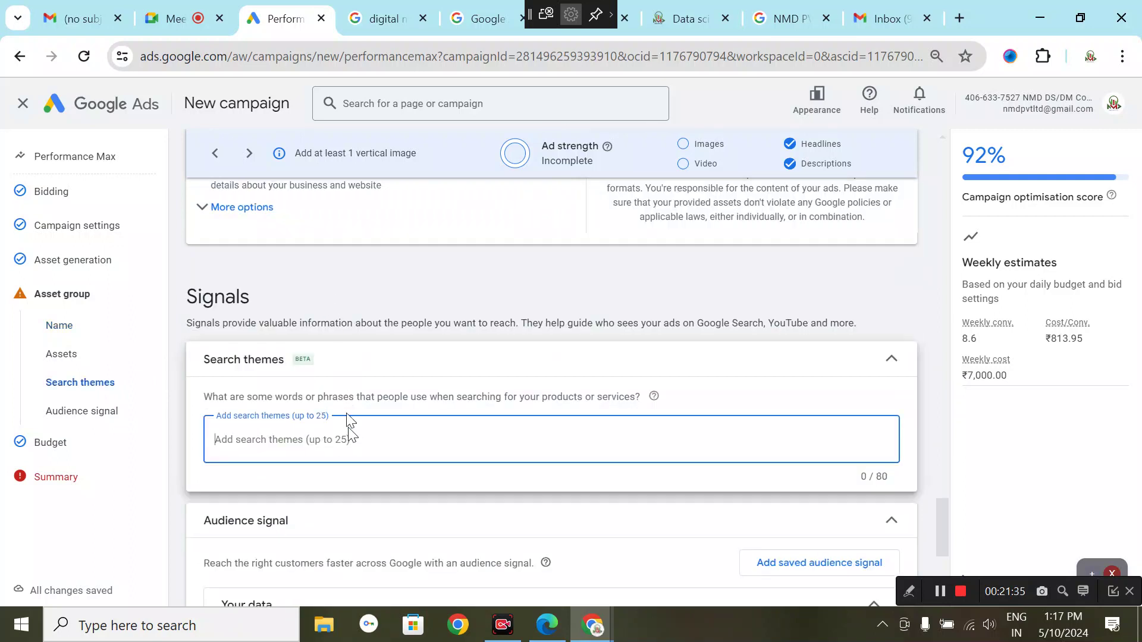
type("d")
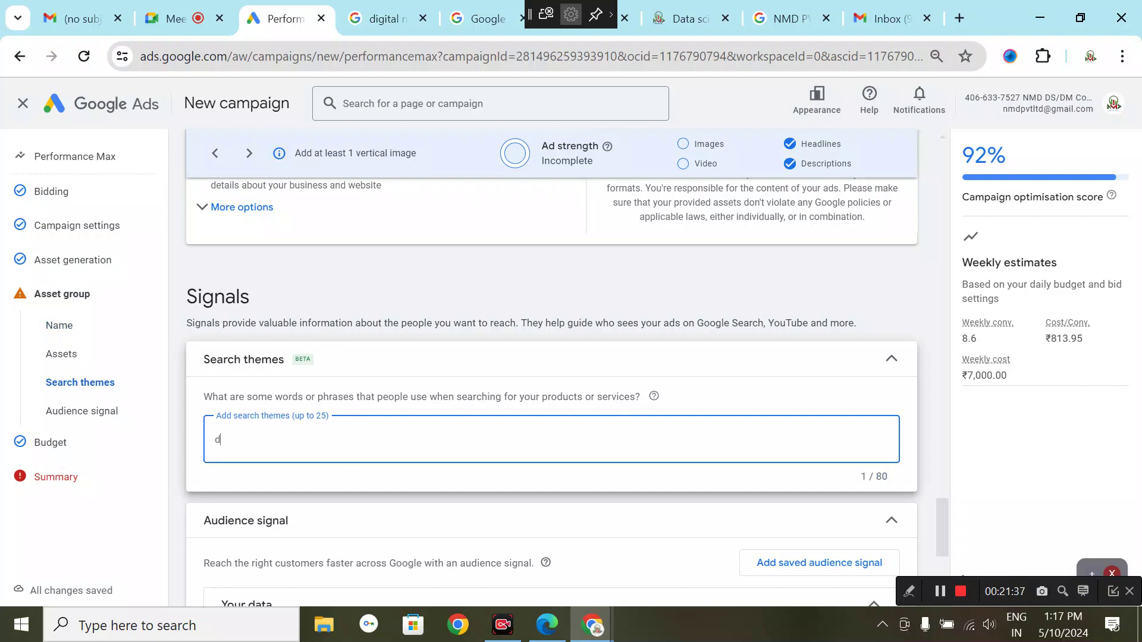
type("ata science courses")
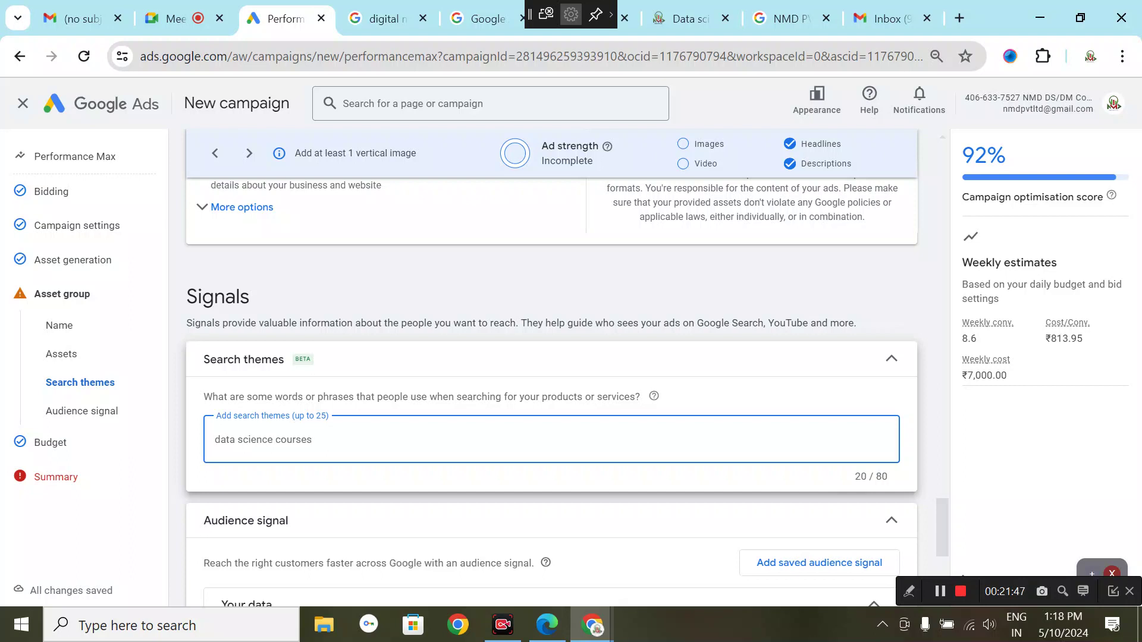
key("Return")
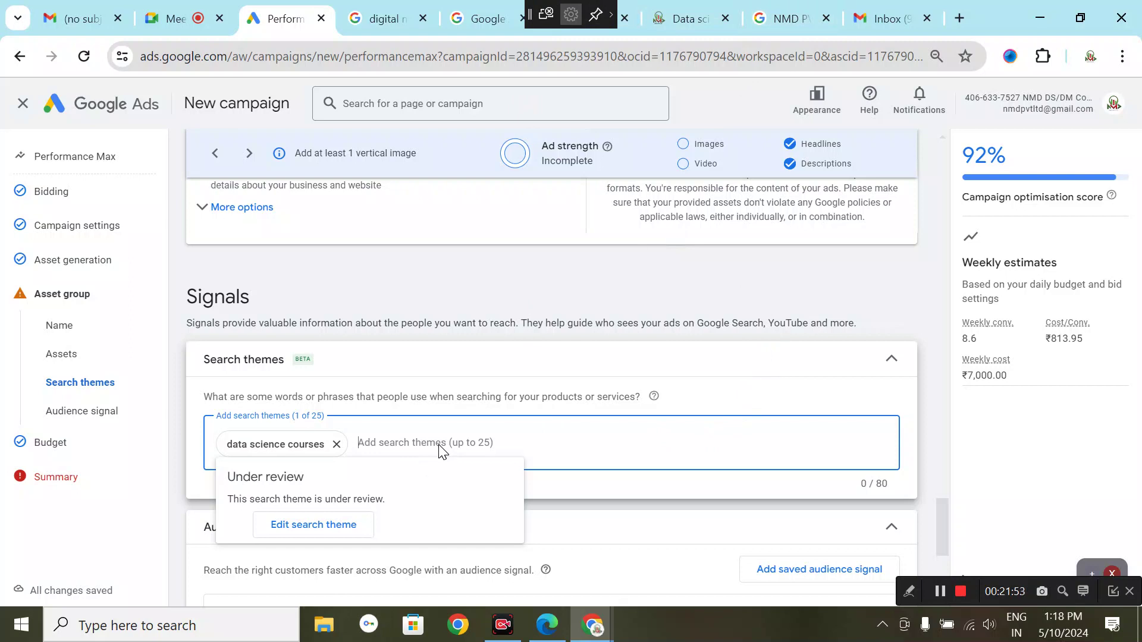
Step: Add "data analysis courses" and "digital marketing courses" to the asset group's search themes
type("data ")
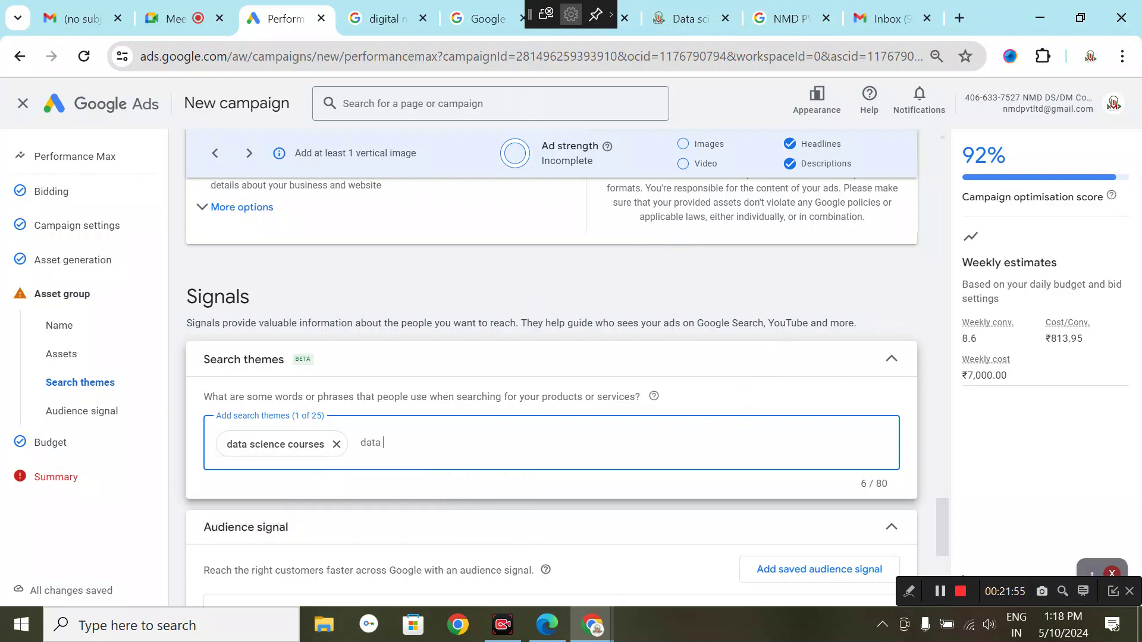
type("analysis courses")
key("Return")
mouse_move(439, 451)
type("d")
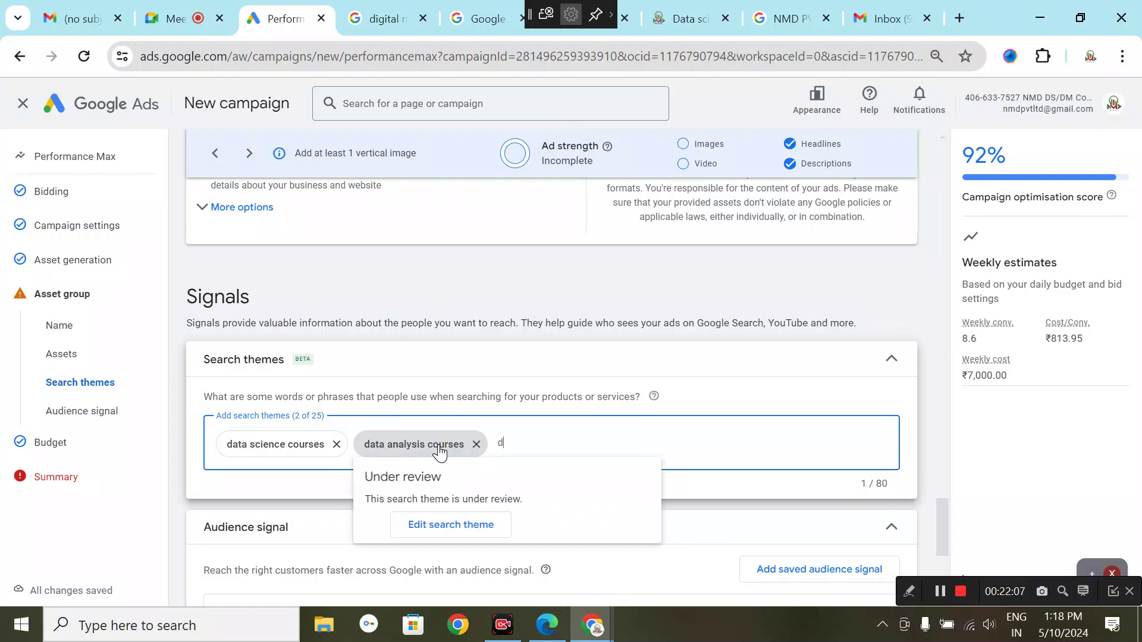
type("igital marketing courses")
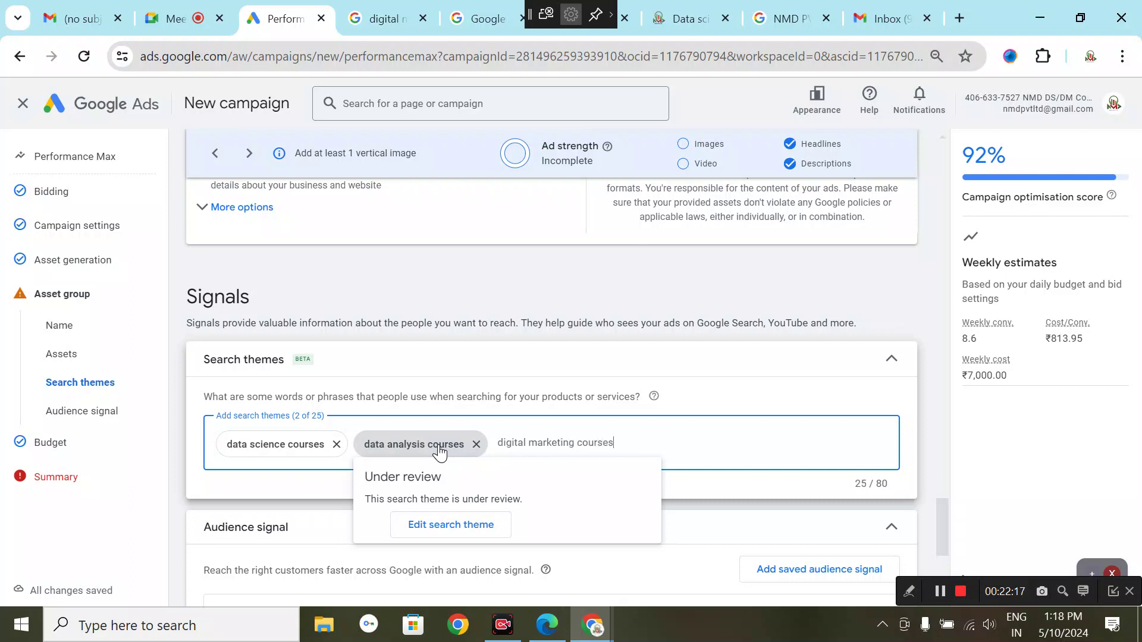
key("Return")
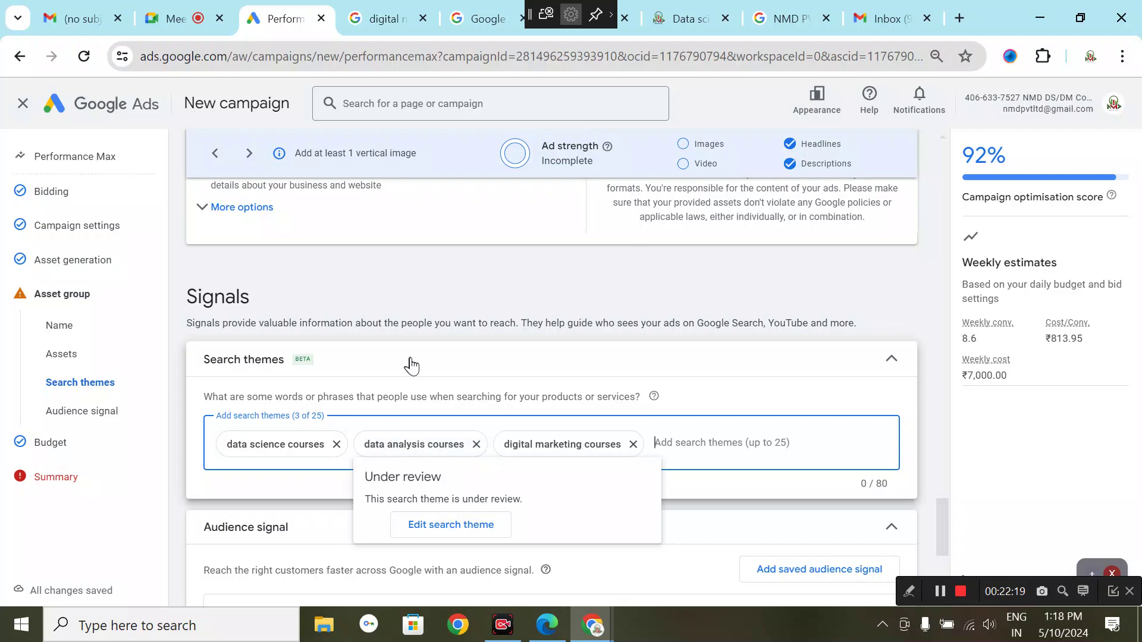
Step: Add the website-visitor segments for purchasers, system-defined all visitors (Google Ads) and all converters to the audience signal's first-party data
left_click(665, 533)
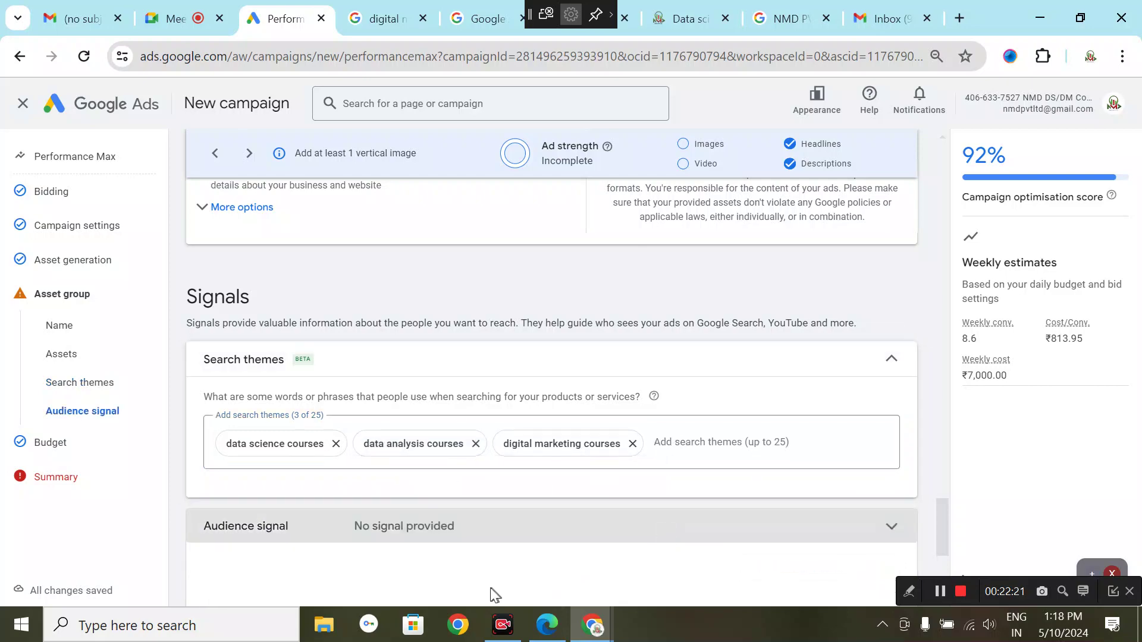
scroll(417, 523, "down", 3)
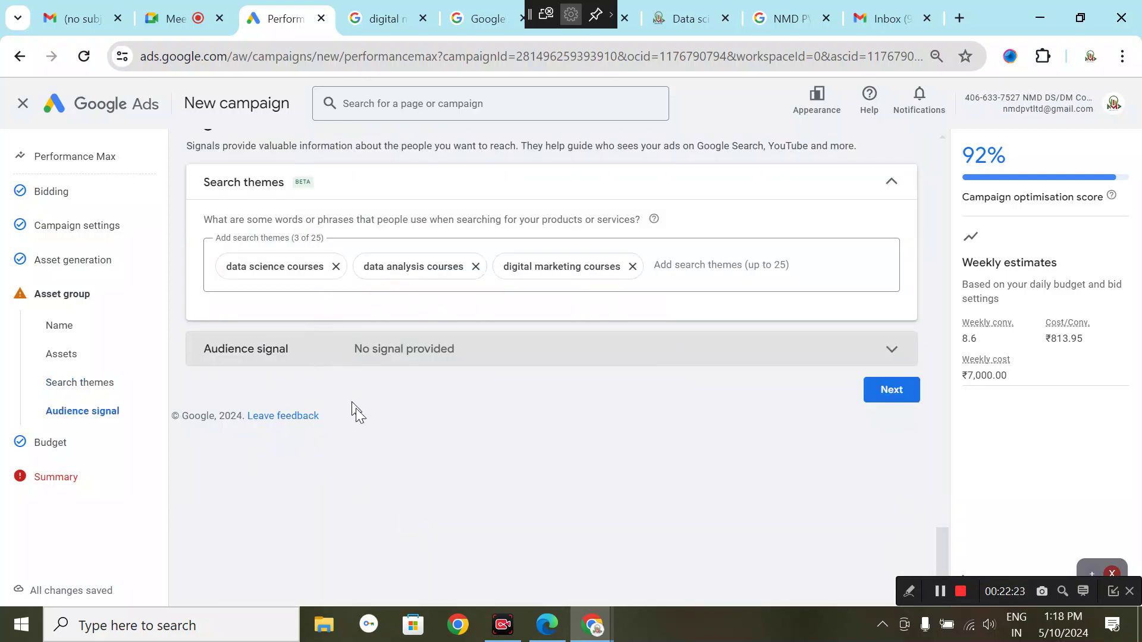
left_click(359, 348)
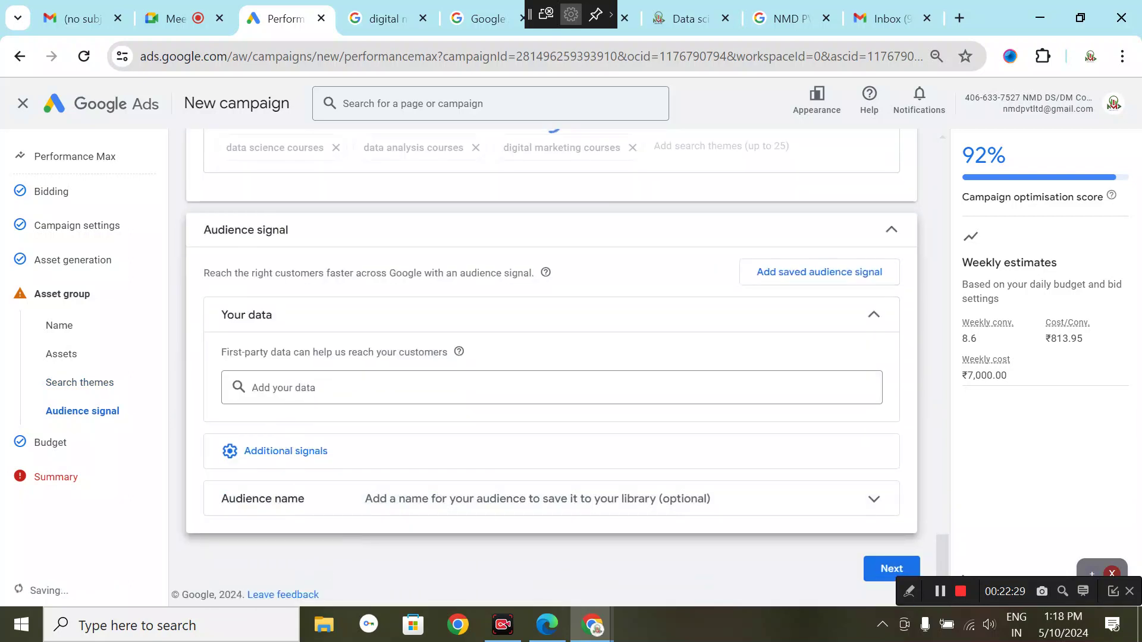
left_click(309, 387)
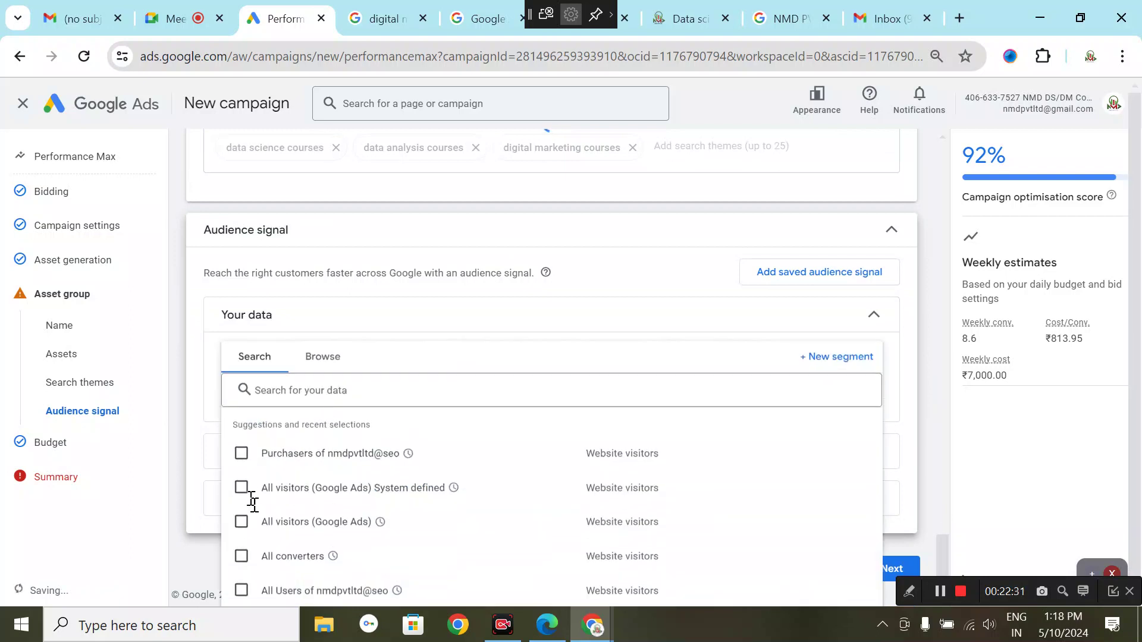
left_click(241, 457)
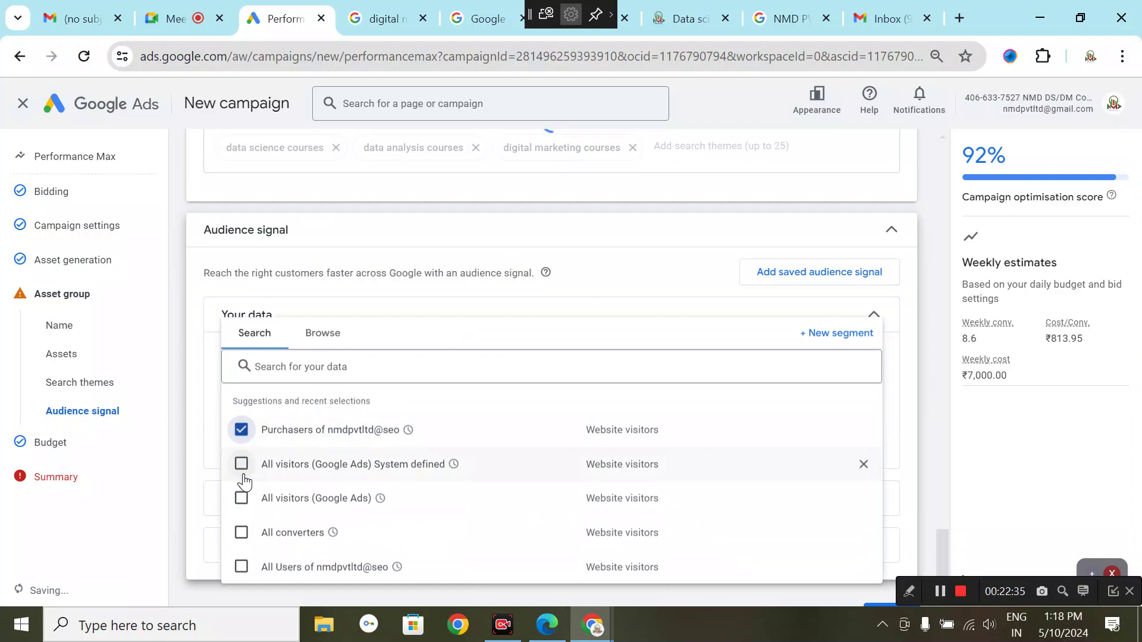
left_click(244, 474)
left_click(242, 473)
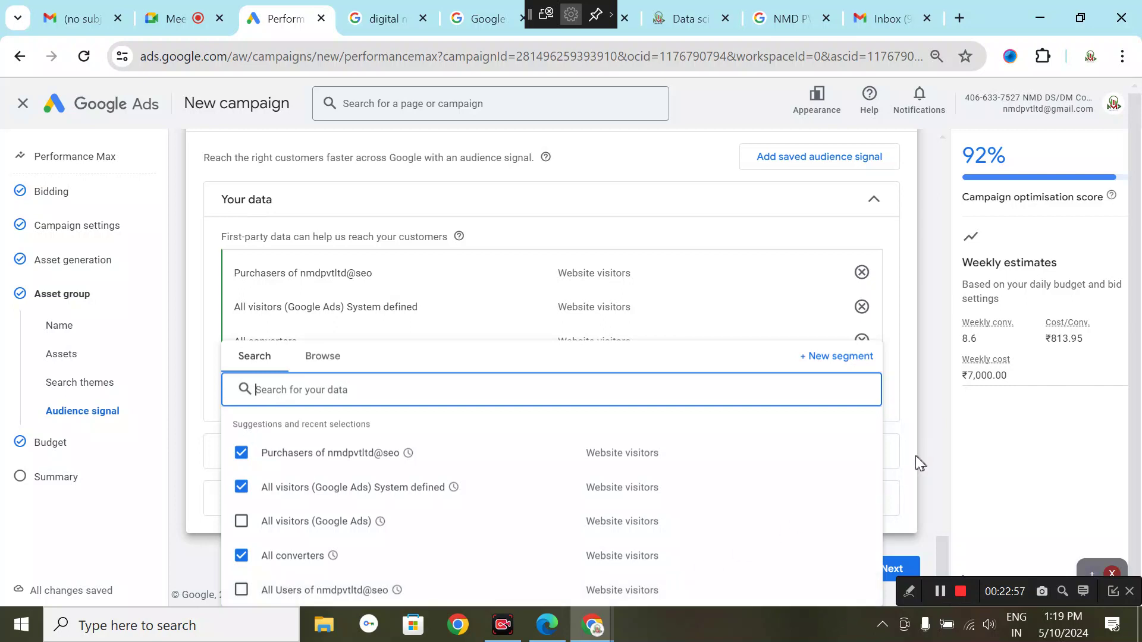
Step: Continue from the asset group through the Budget step to the campaign summary, keeping the custom ₹1,000 daily budget
left_click(888, 570)
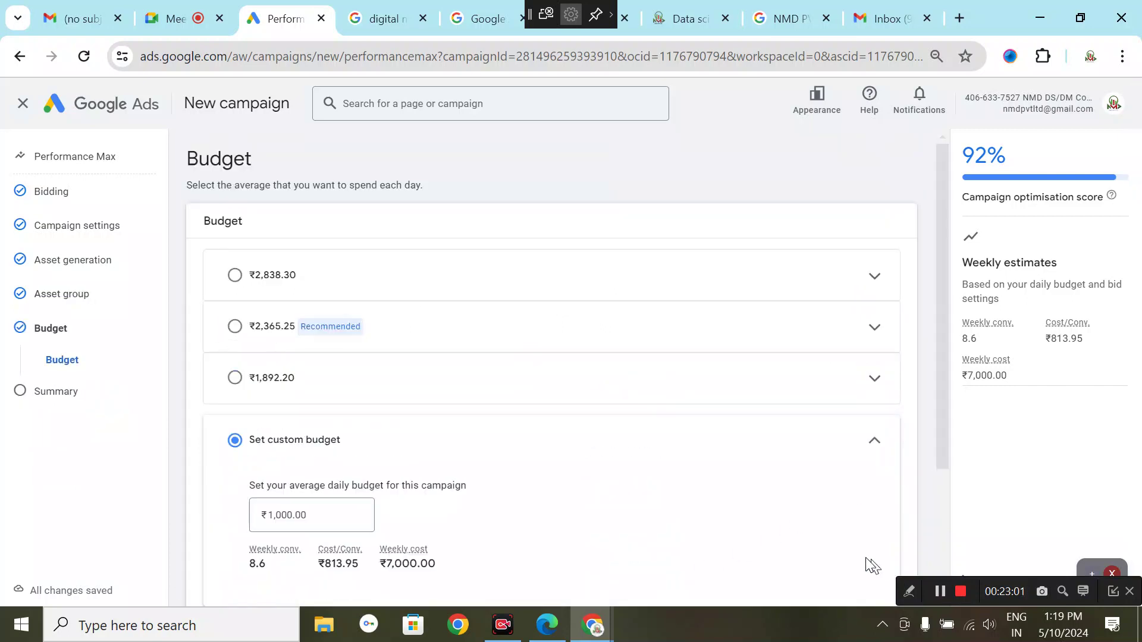
scroll(826, 559, "down", 2)
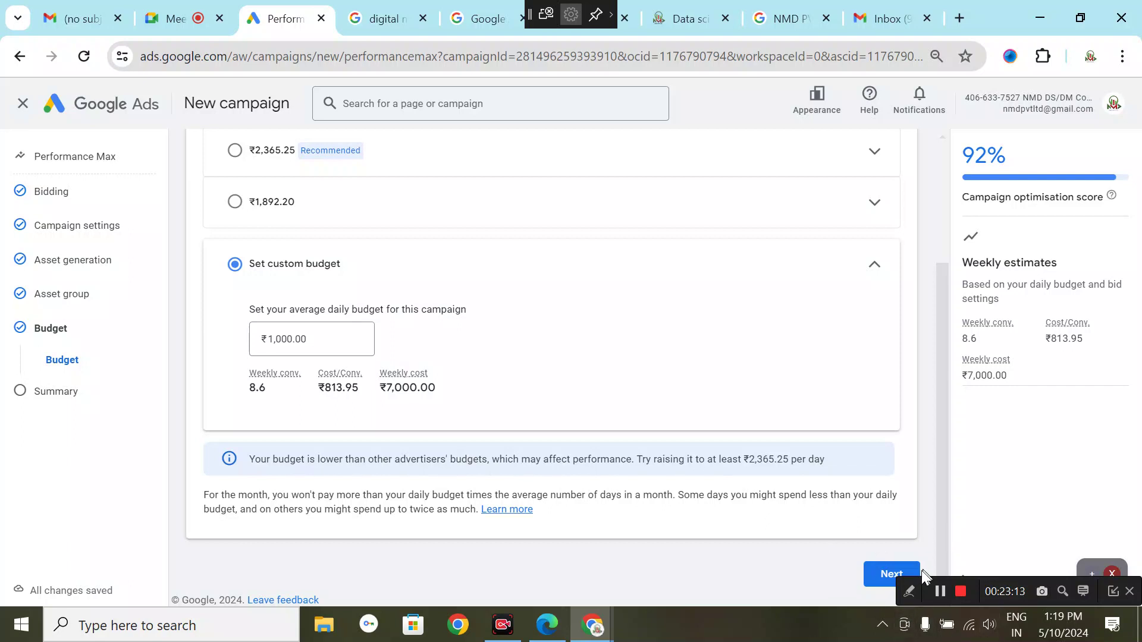
left_click(868, 581)
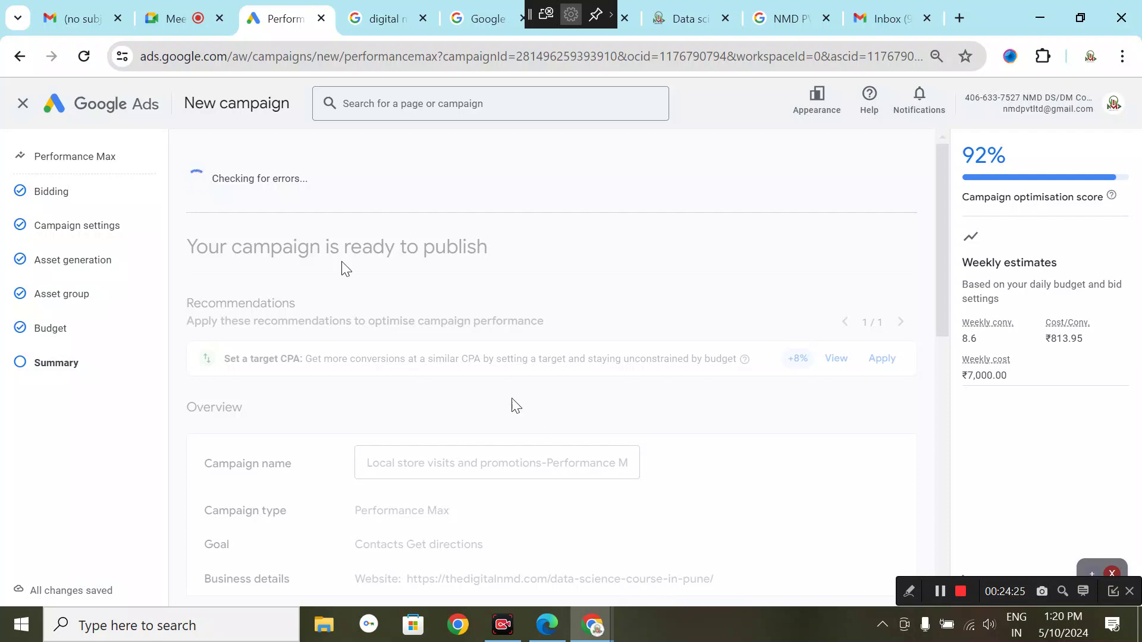
Step: Review the bidding, customer acquisition, campaign settings, asset generation and asset group pages, continuing through to the Budget step
left_click(31, 205)
left_click(83, 252)
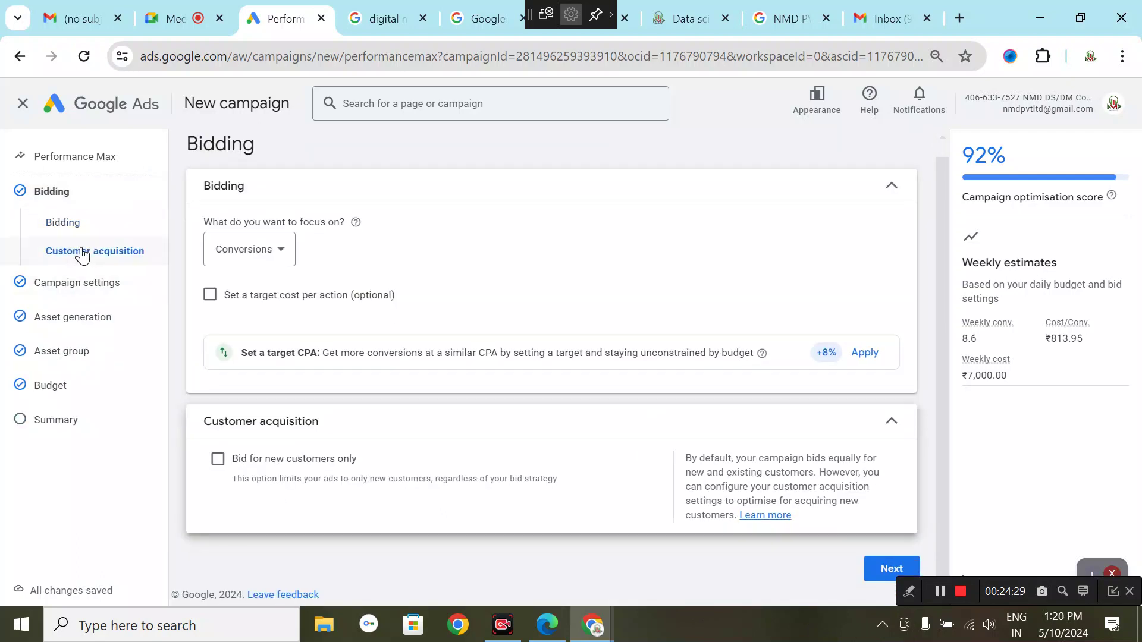
left_click(74, 287)
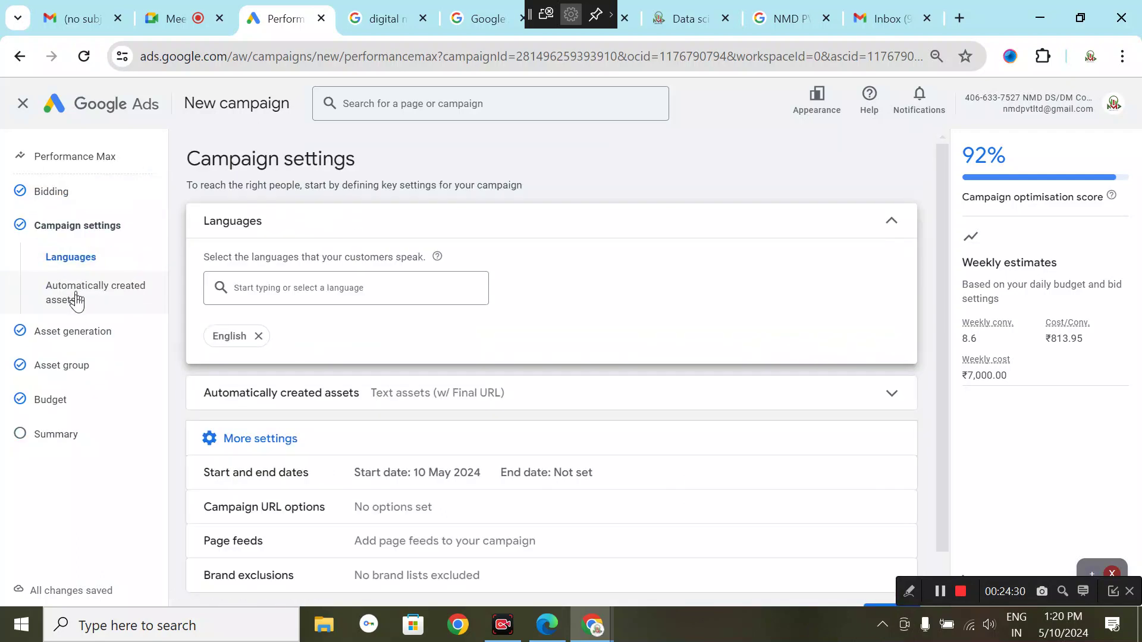
left_click(71, 333)
scroll(536, 446, "down", 5)
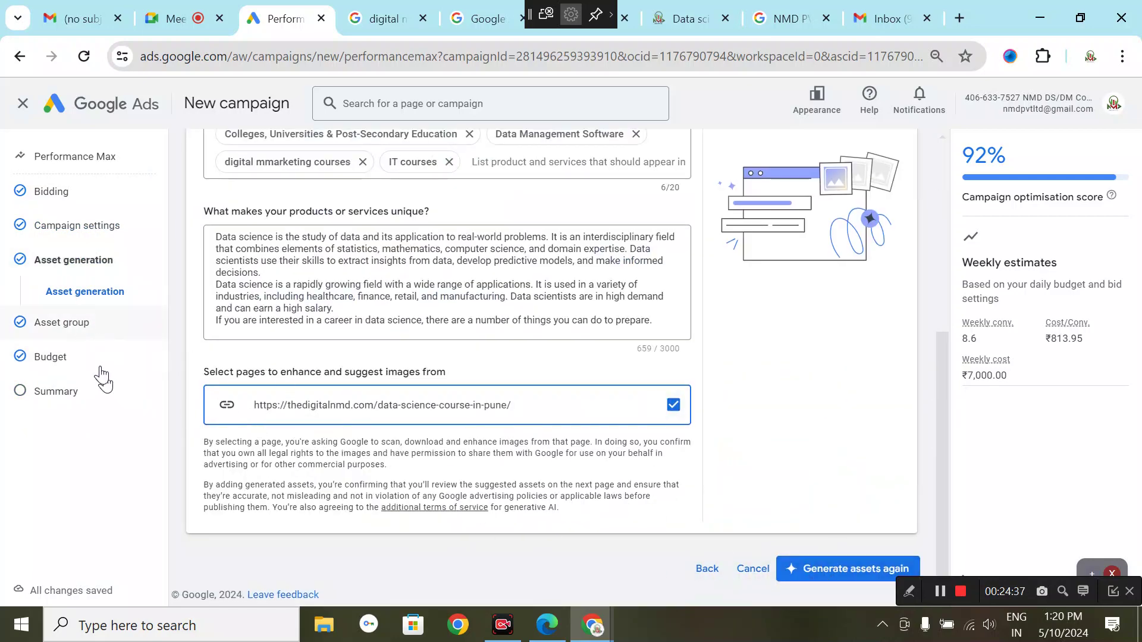
left_click(66, 326)
scroll(785, 449, "down", 2)
scroll(785, 449, "down", 15)
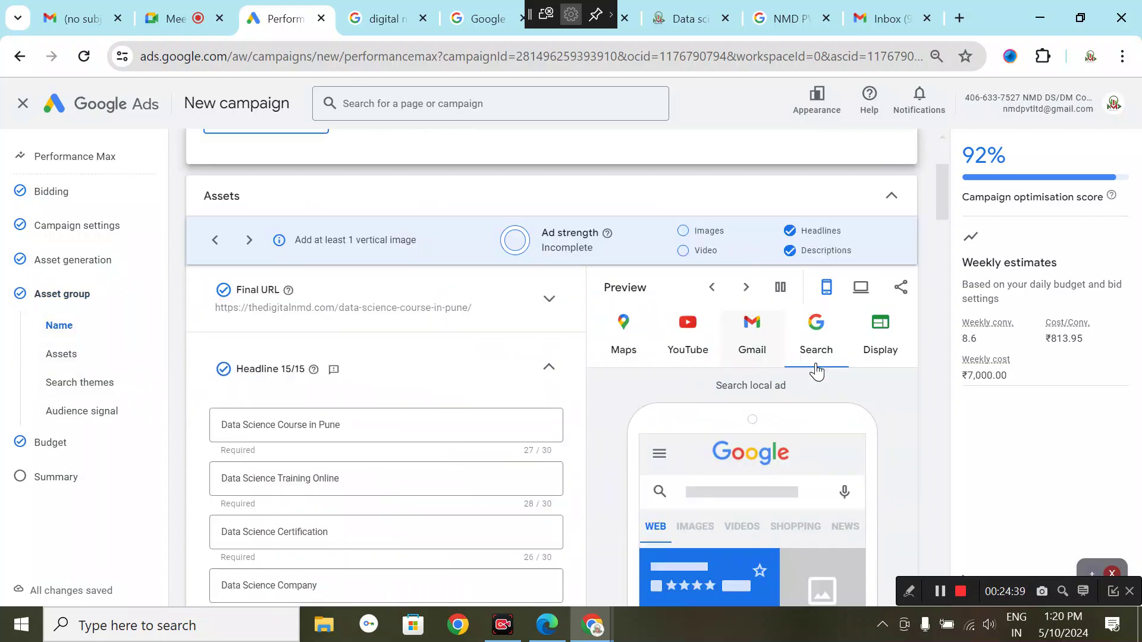
scroll(821, 458, "down", 12)
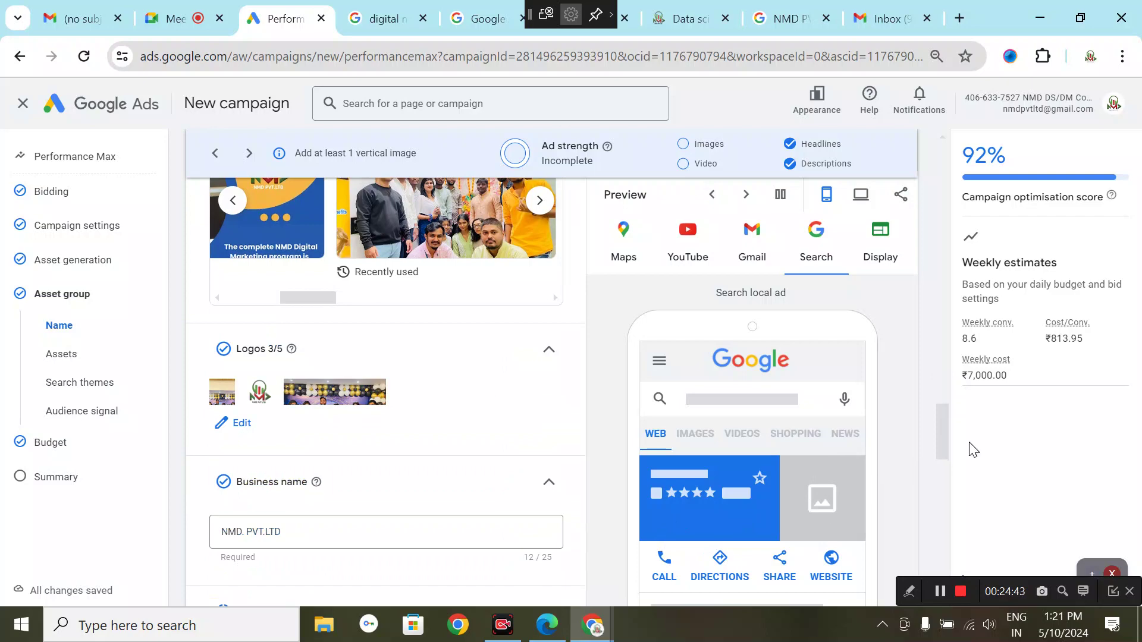
left_click_drag(951, 461, 941, 572)
left_click(881, 570)
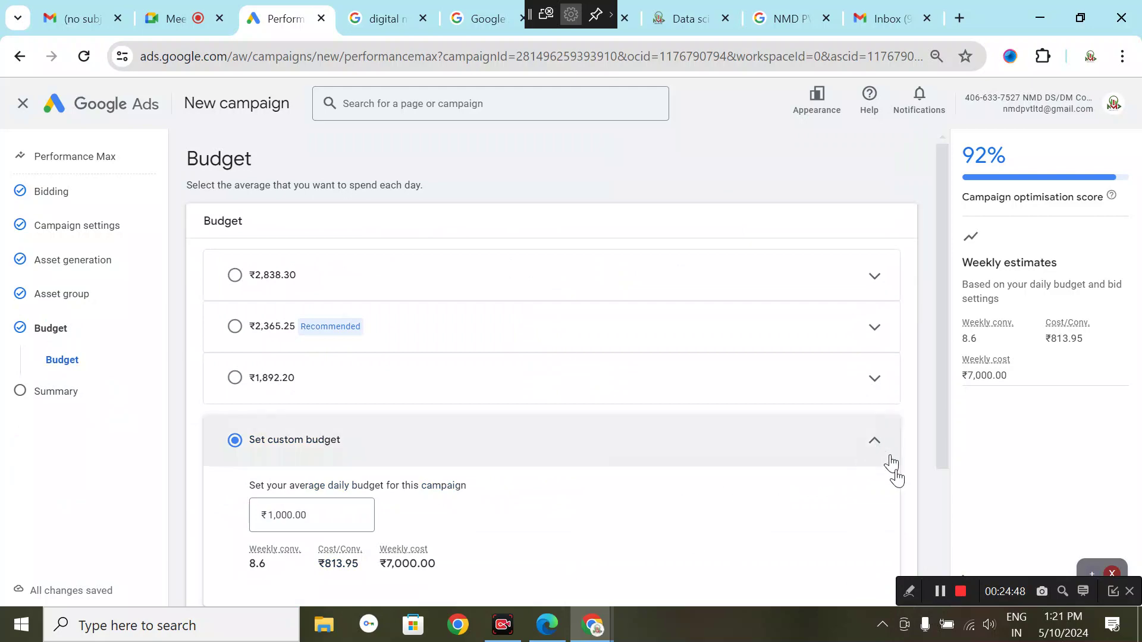
Step: Proceed from the budget page to the campaign summary and look over its overview, bidding and recommendations
left_click(943, 503)
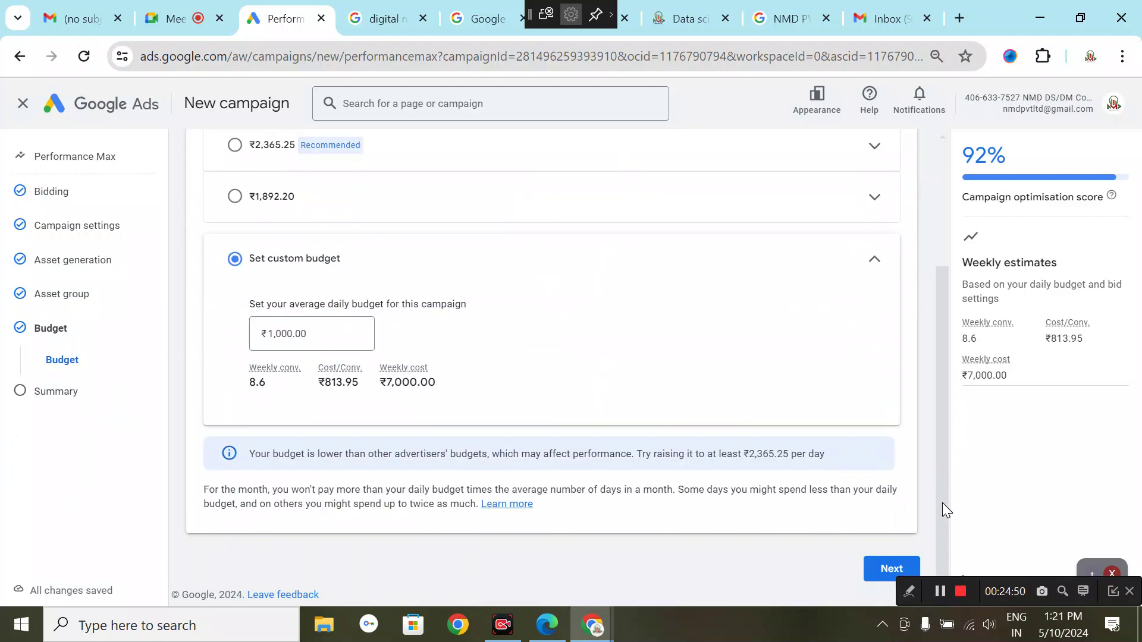
left_click(873, 569)
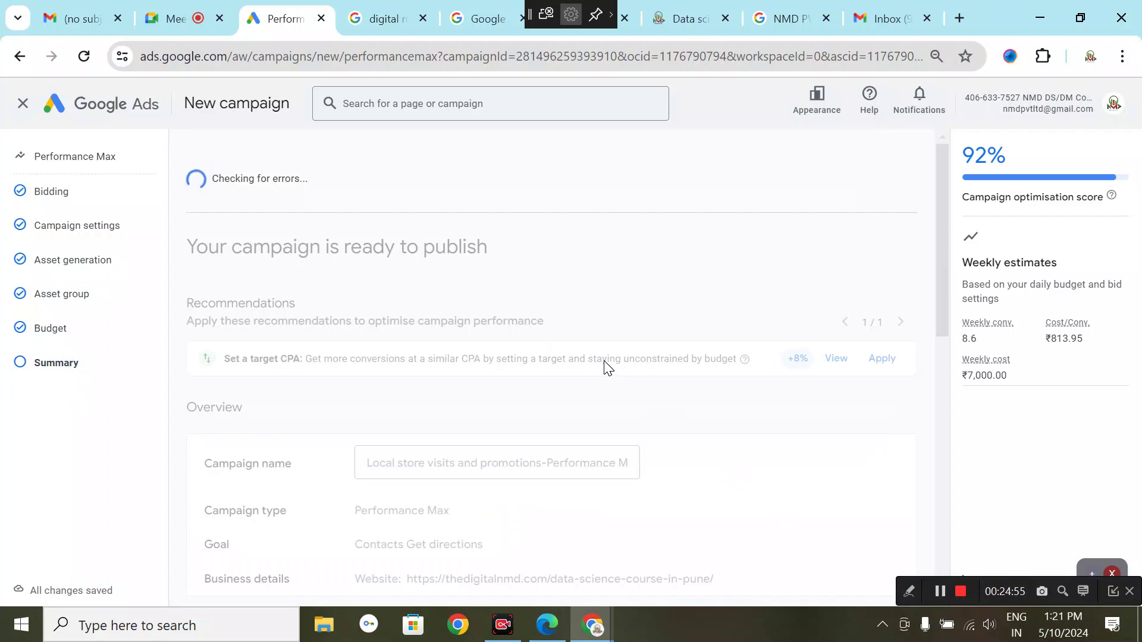
scroll(607, 366, "down", 10)
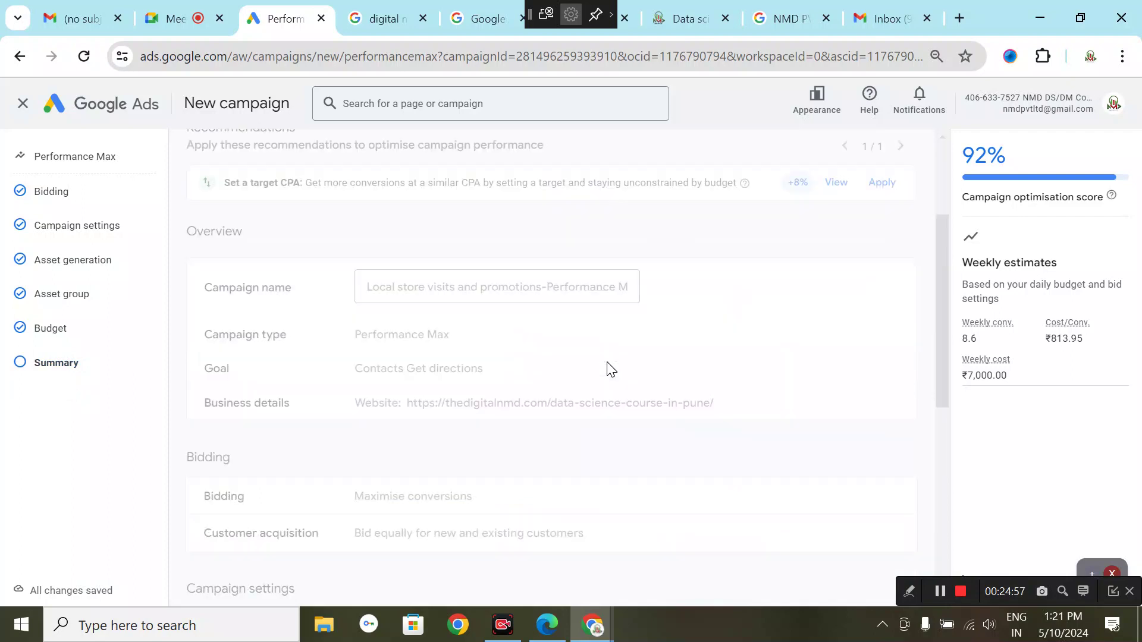
scroll(607, 366, "up", 10)
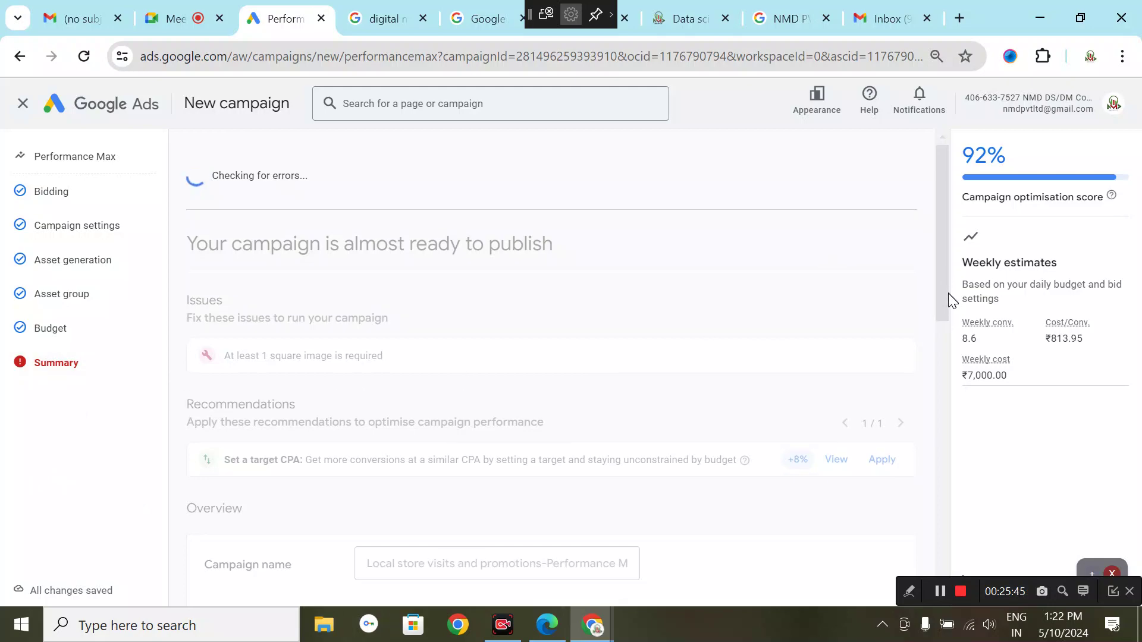
Step: Review the campaign summary's issues, overview, settings, asset group and budget sections, briefly visiting the Asset group page
left_click_drag(944, 301, 868, 602)
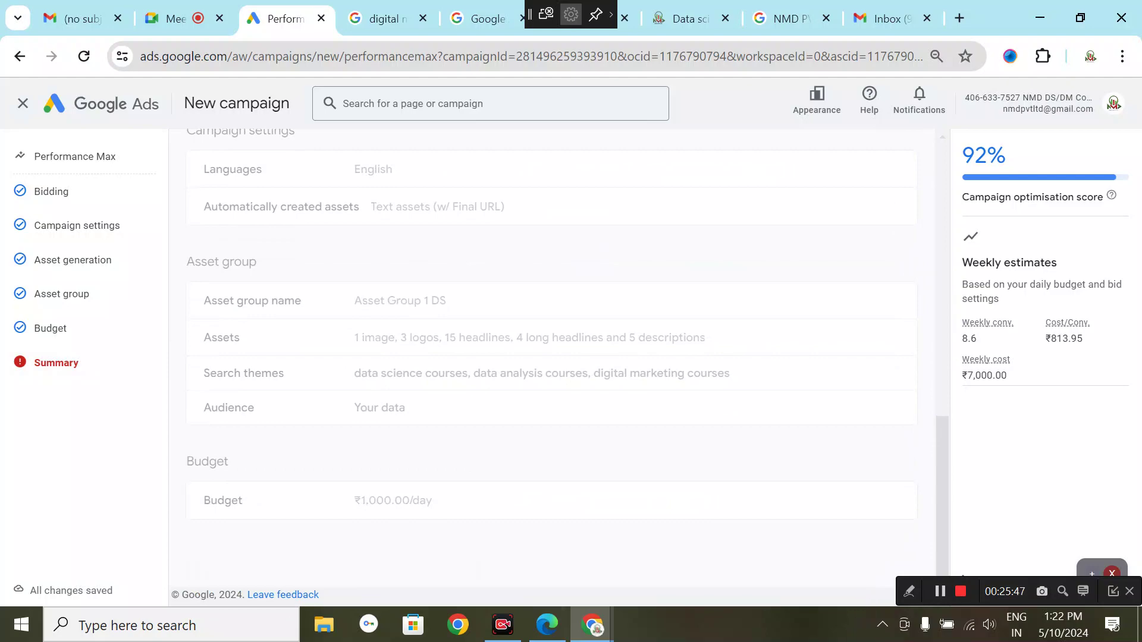
scroll(355, 496, "up", 4)
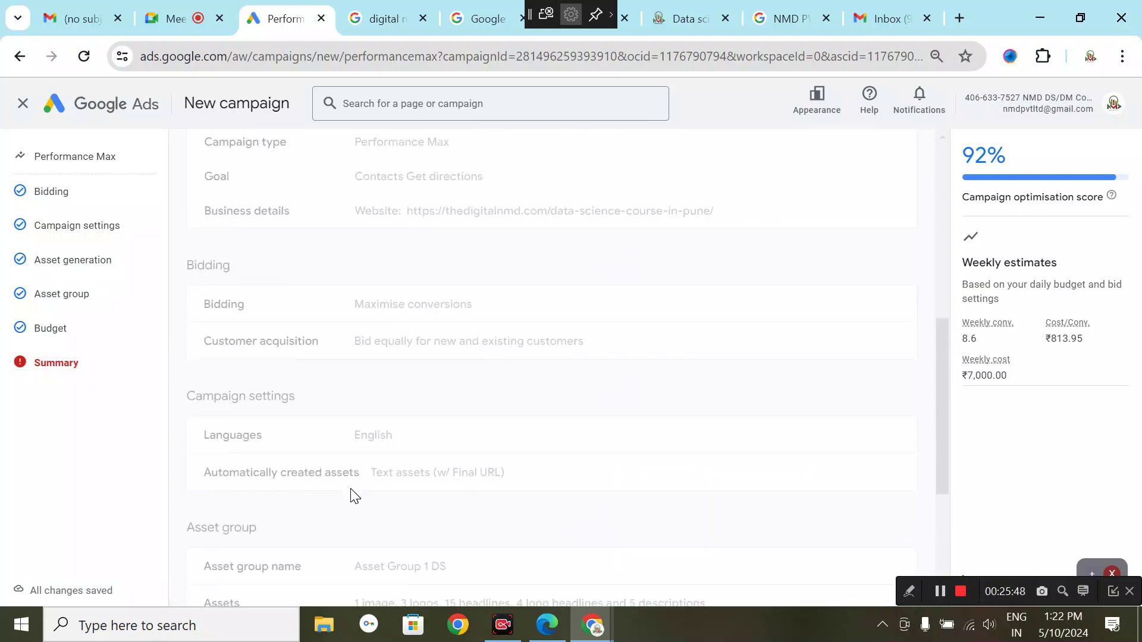
left_click(110, 378)
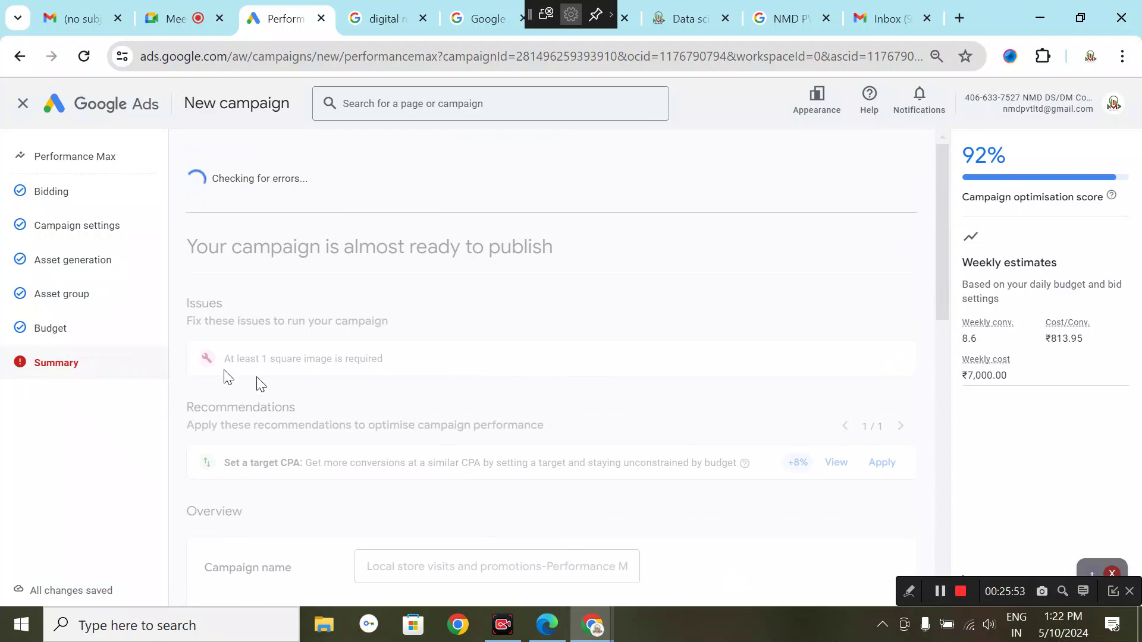
left_click(56, 304)
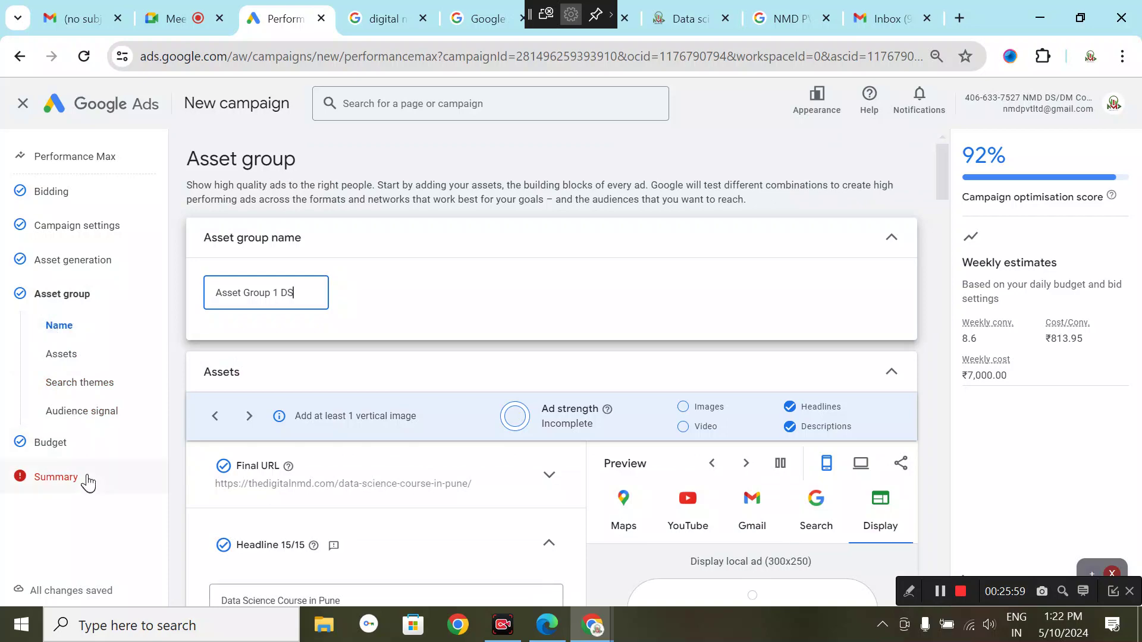
left_click(87, 474)
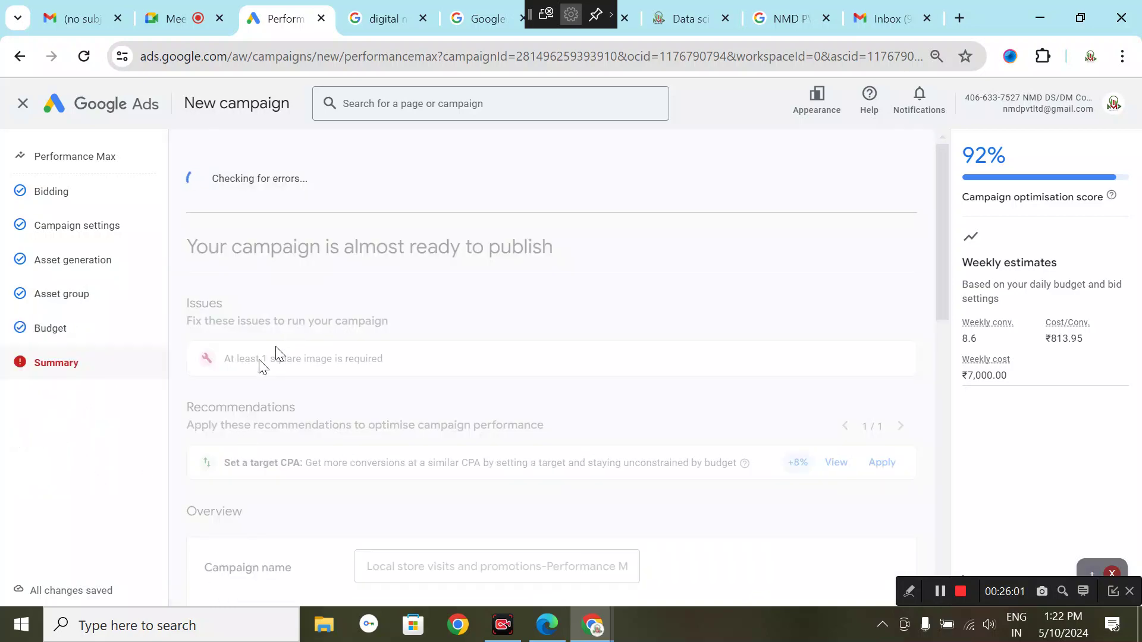
scroll(356, 390, "down", 12)
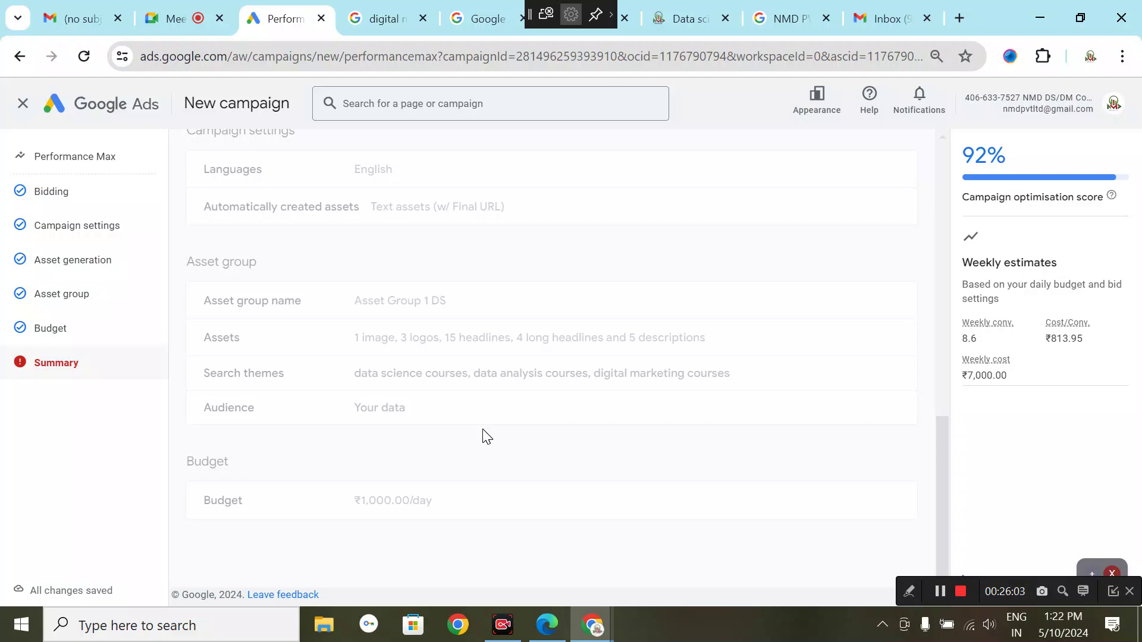
scroll(486, 437, "up", 12)
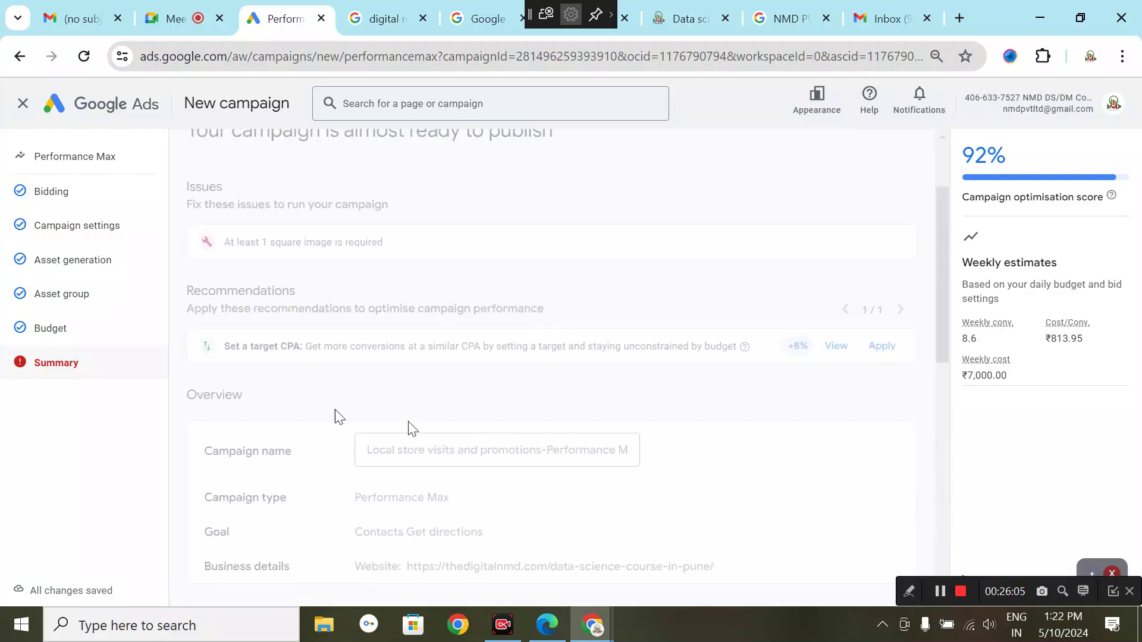
Step: Check the bidding, customer acquisition, campaign settings, asset generation and budget pages for the cause of the summary error
left_click(102, 256)
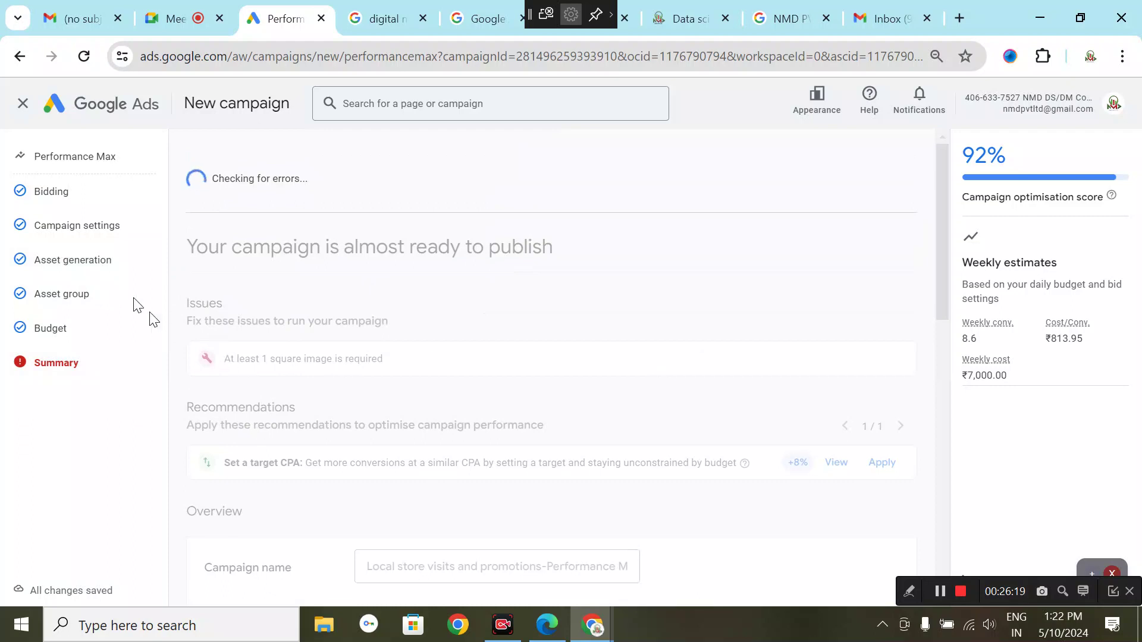
left_click(93, 201)
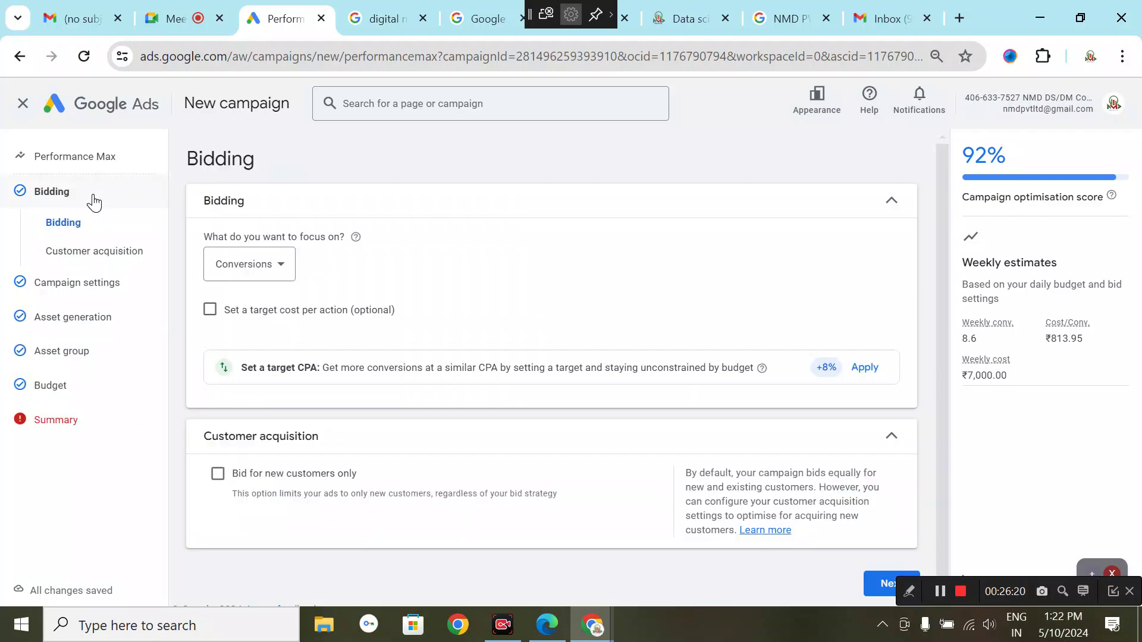
left_click(99, 252)
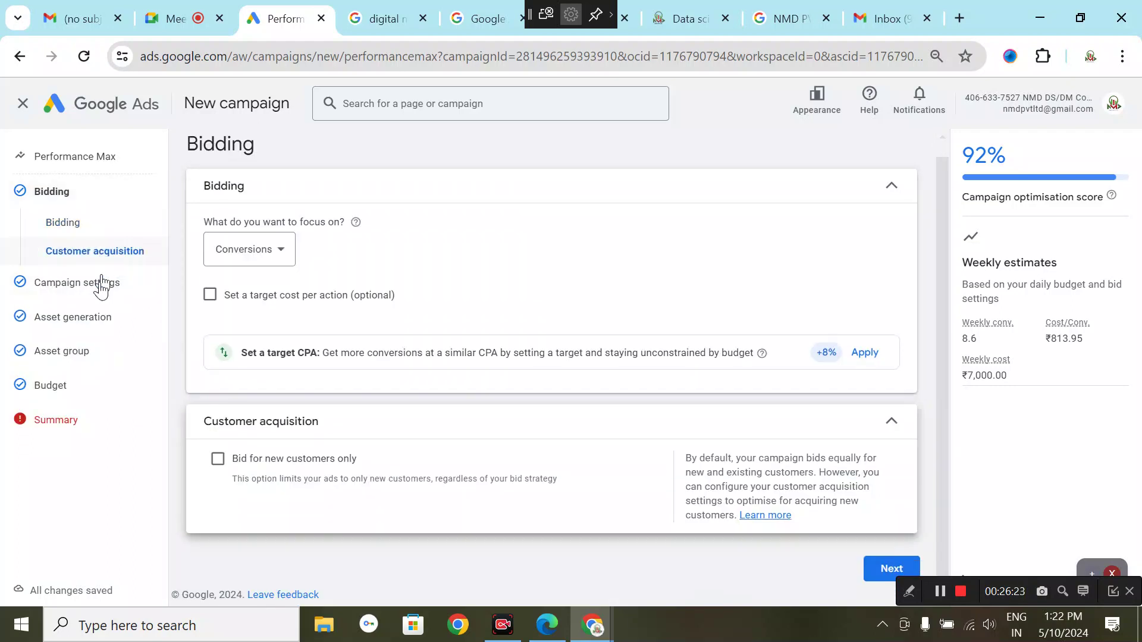
left_click(100, 287)
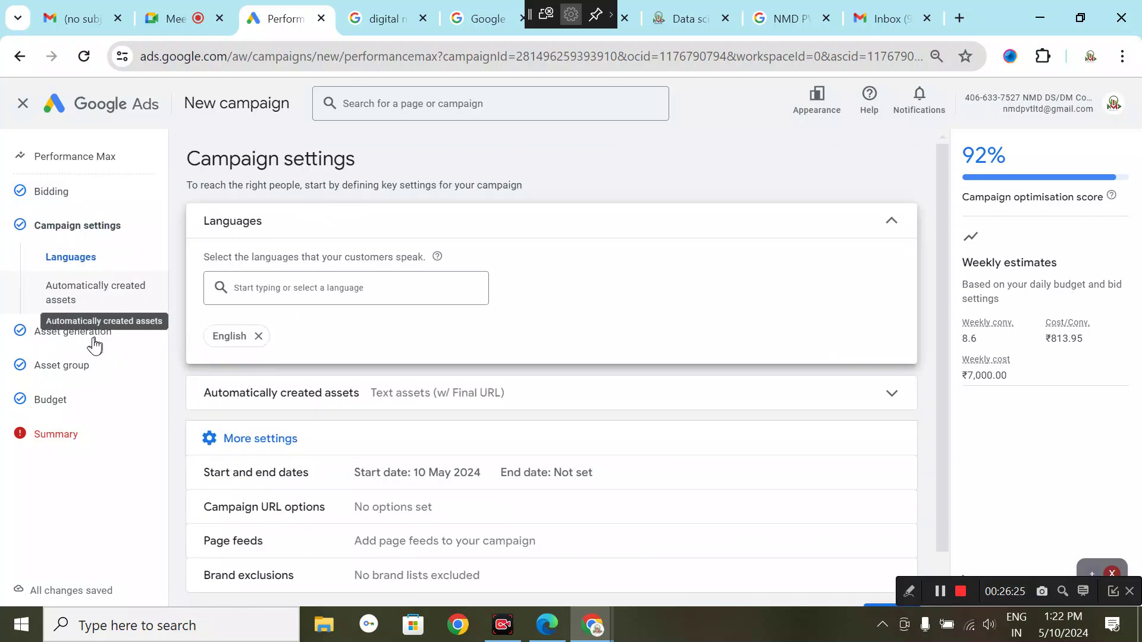
left_click(82, 339)
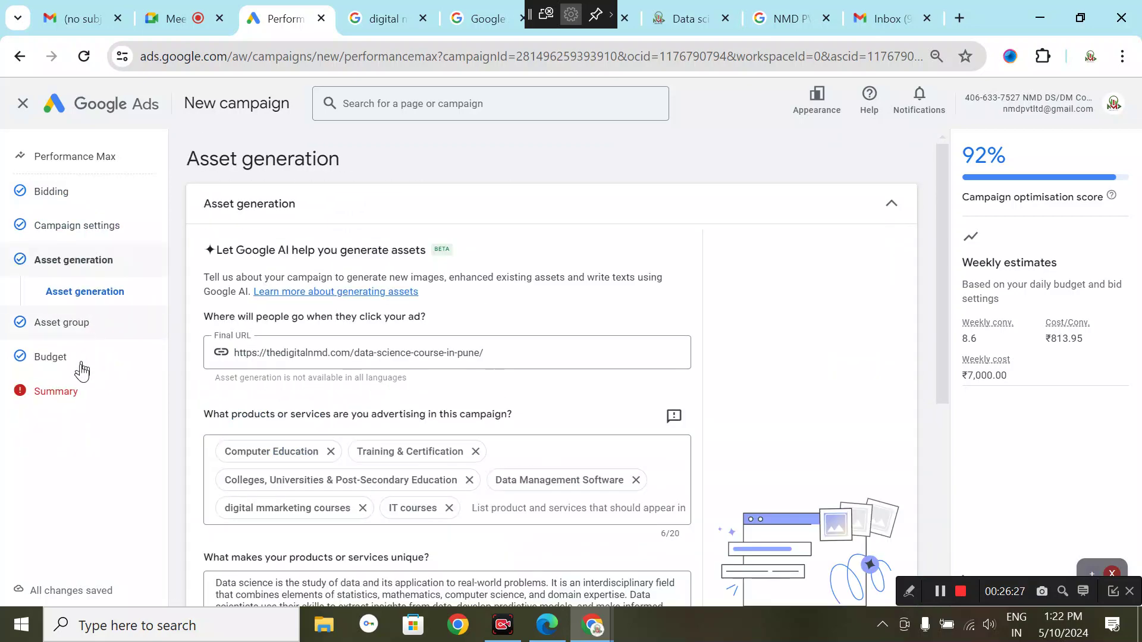
left_click(66, 357)
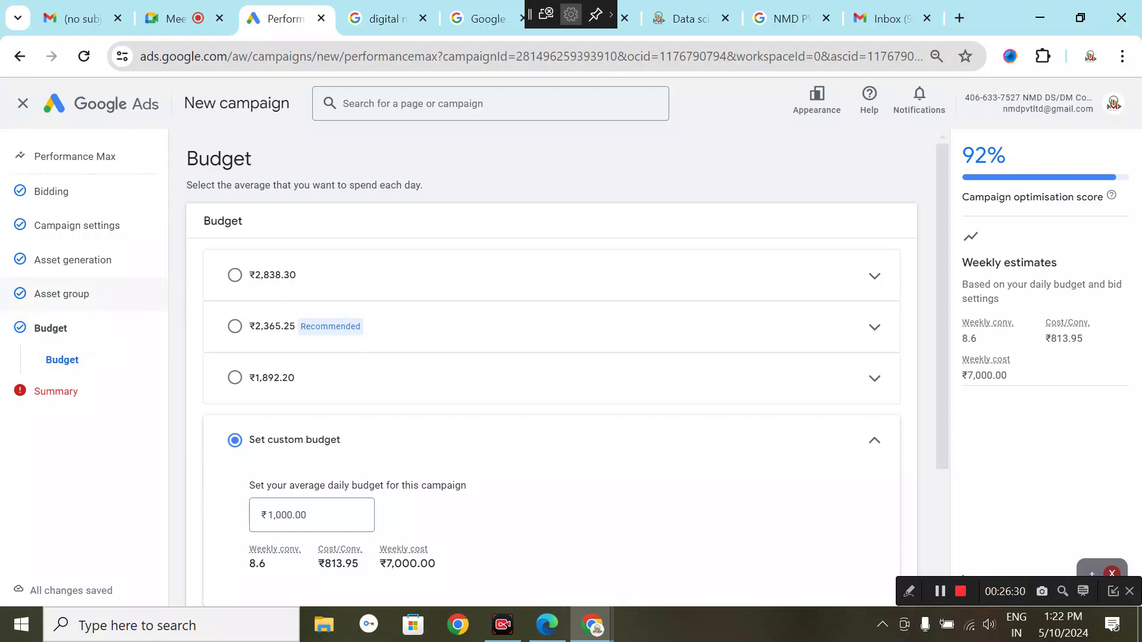
Step: Examine the asset group's headlines, long headlines and descriptions down to its Images section
left_click(89, 293)
scroll(571, 357, "down", 5)
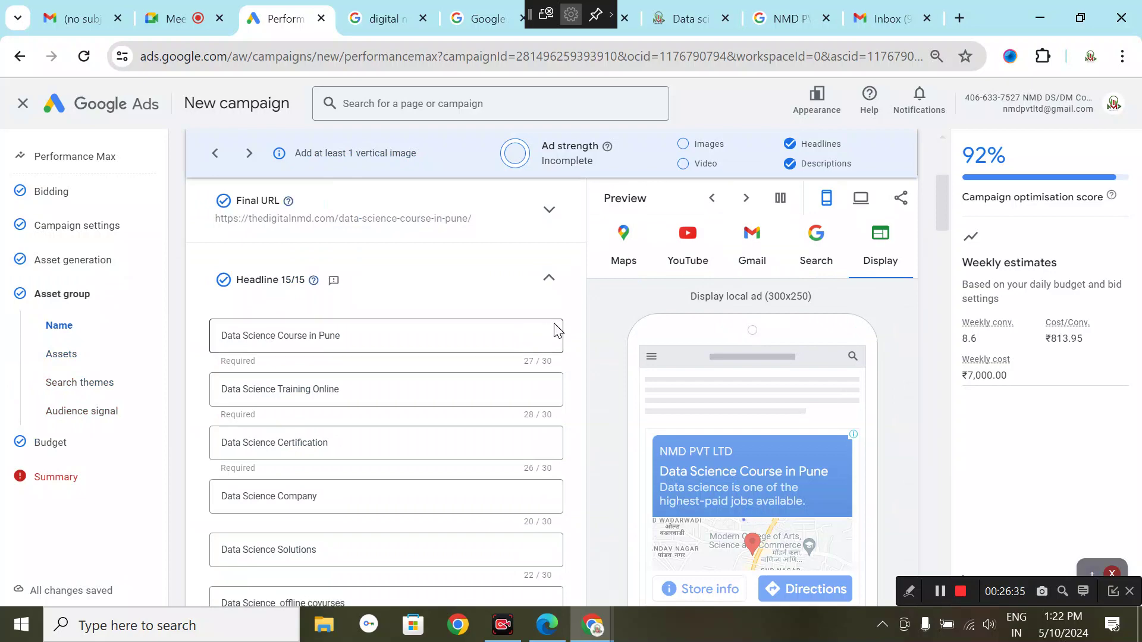
scroll(555, 327, "up", 3)
scroll(554, 345, "down", 2)
scroll(551, 368, "down", 14)
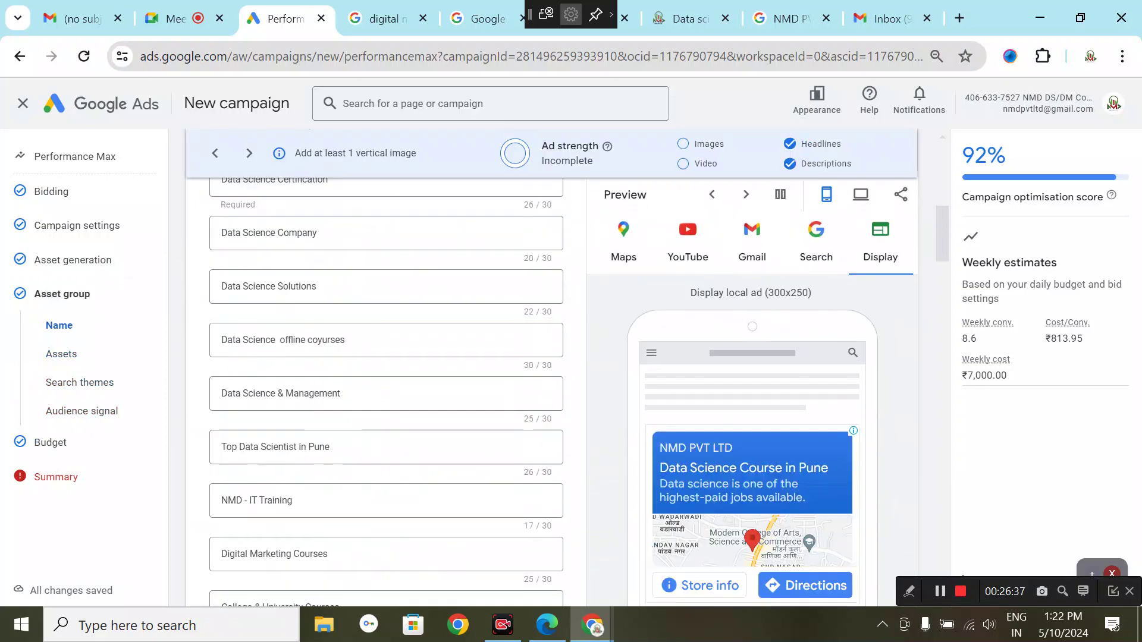
scroll(598, 388, "down", 10)
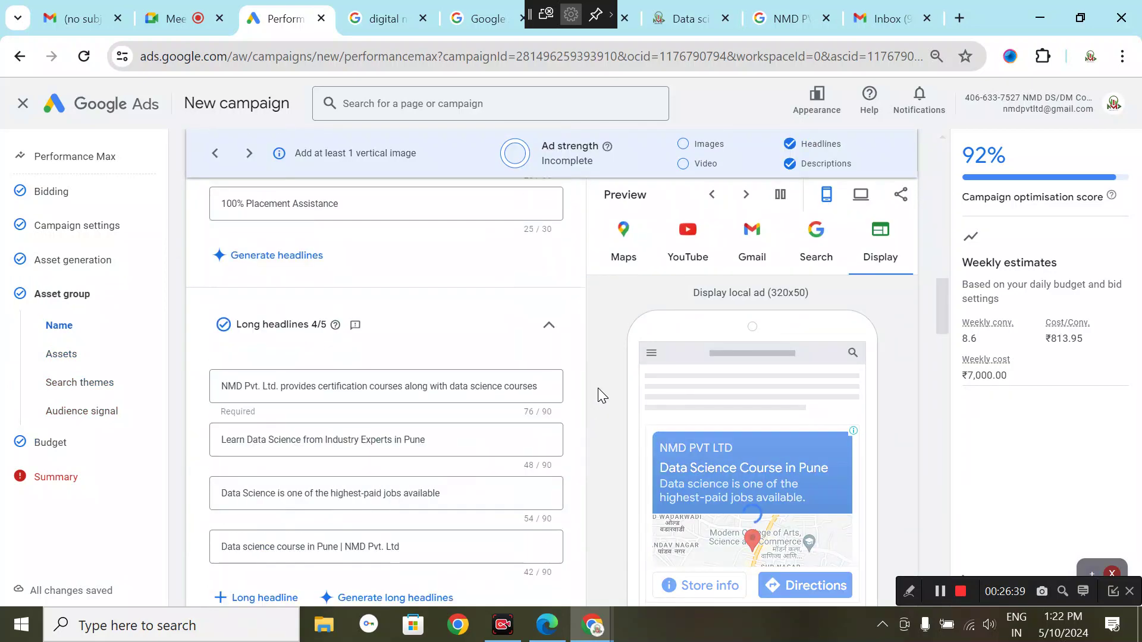
scroll(408, 400, "up", 5)
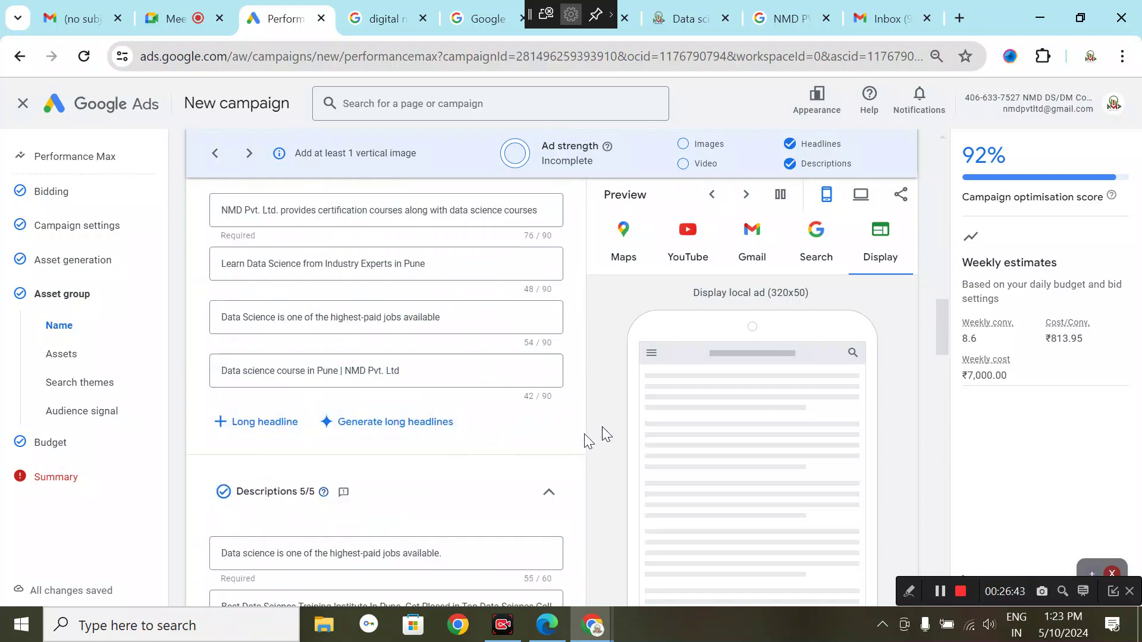
scroll(470, 410, "down", 6)
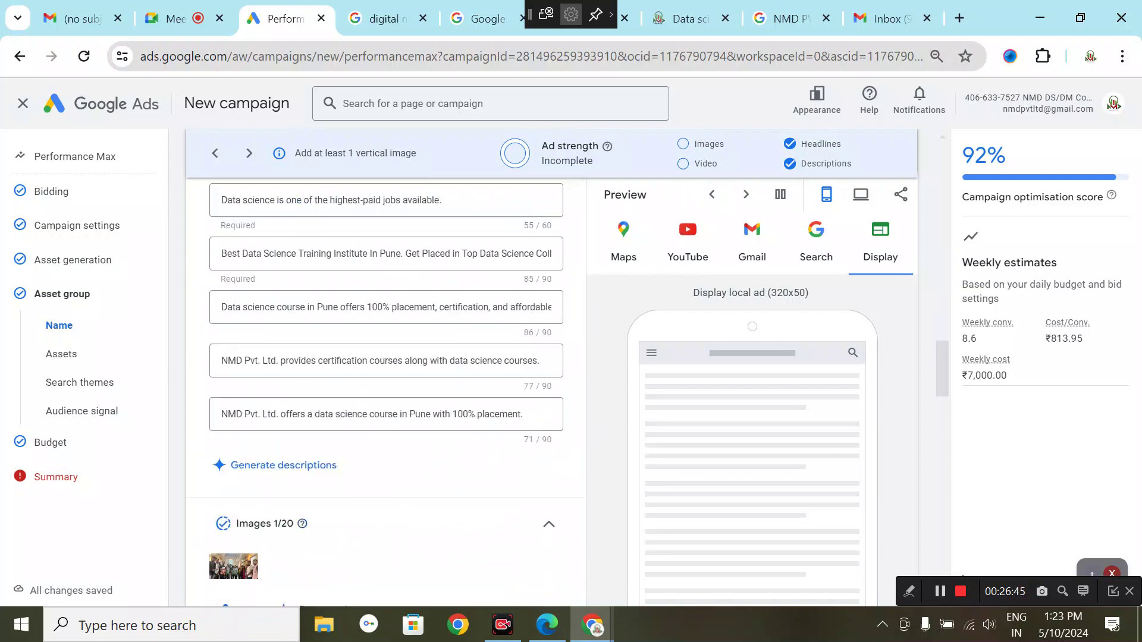
scroll(458, 433, "down", 3)
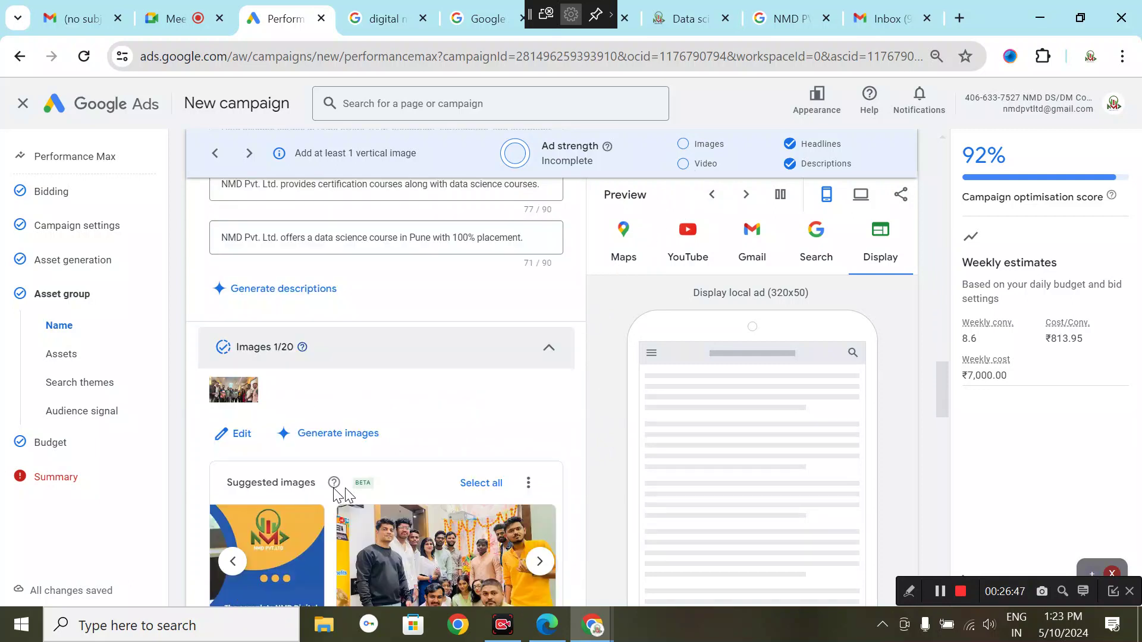
Step: Add the "6 Golden Years of Success" image from the asset library to the asset group's images in horizontal and square ratios
left_click(240, 436)
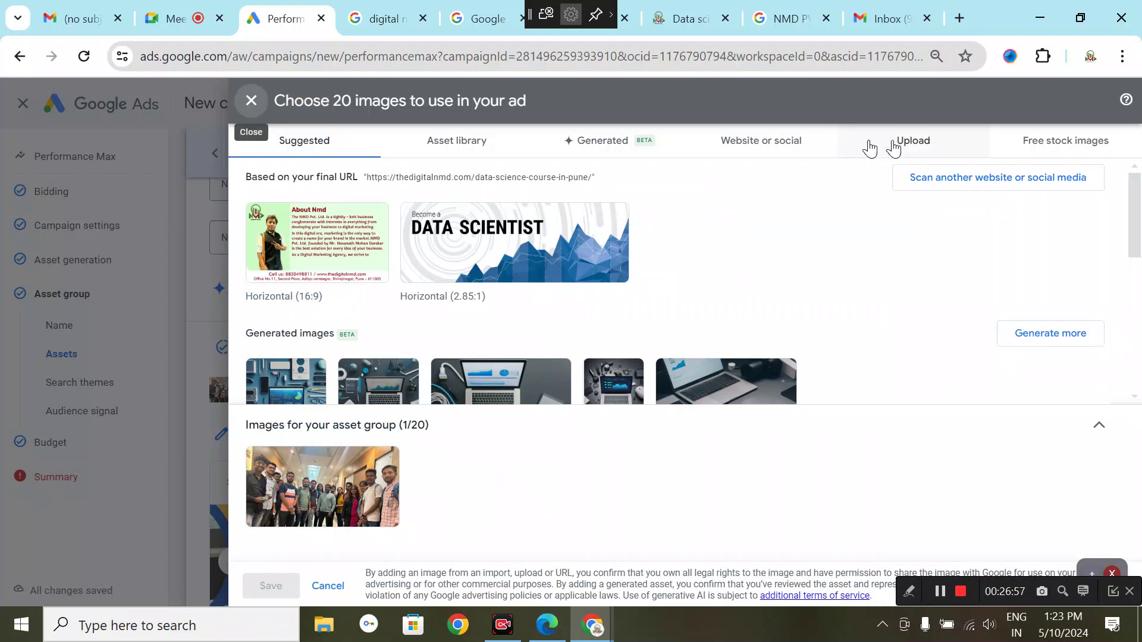
left_click(758, 157)
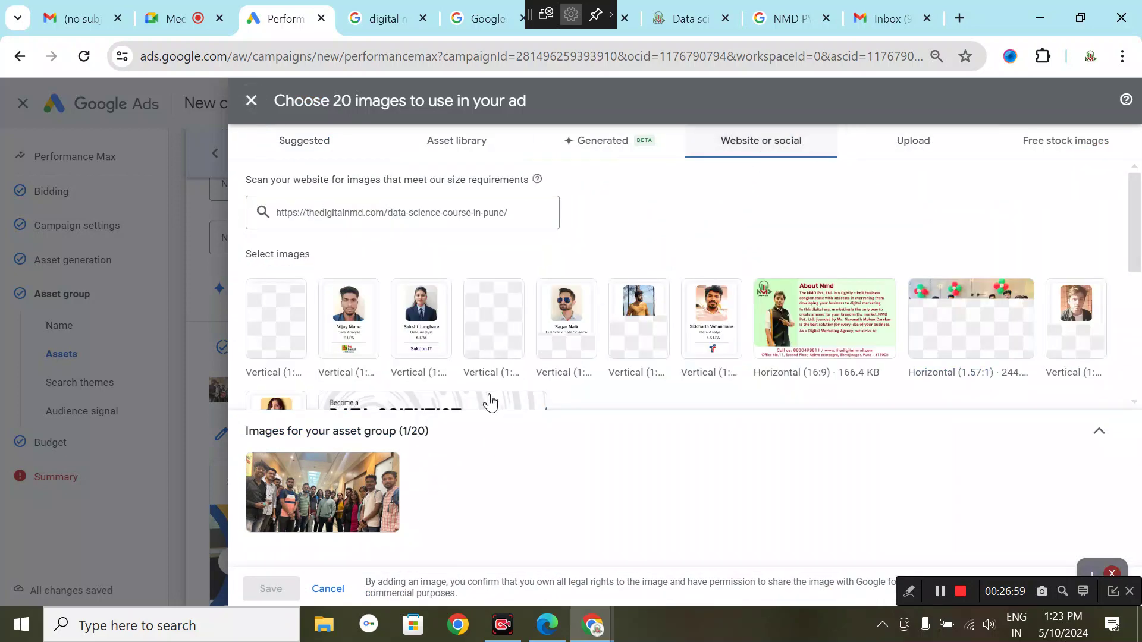
scroll(486, 400, "down", 2)
scroll(576, 280, "up", 2)
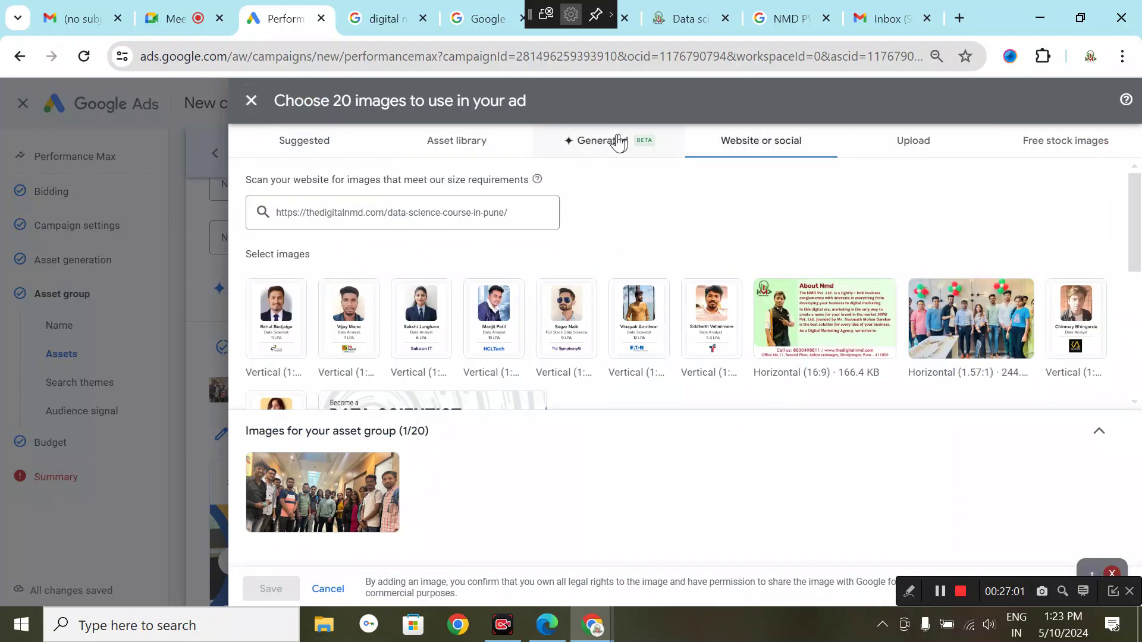
left_click(482, 149)
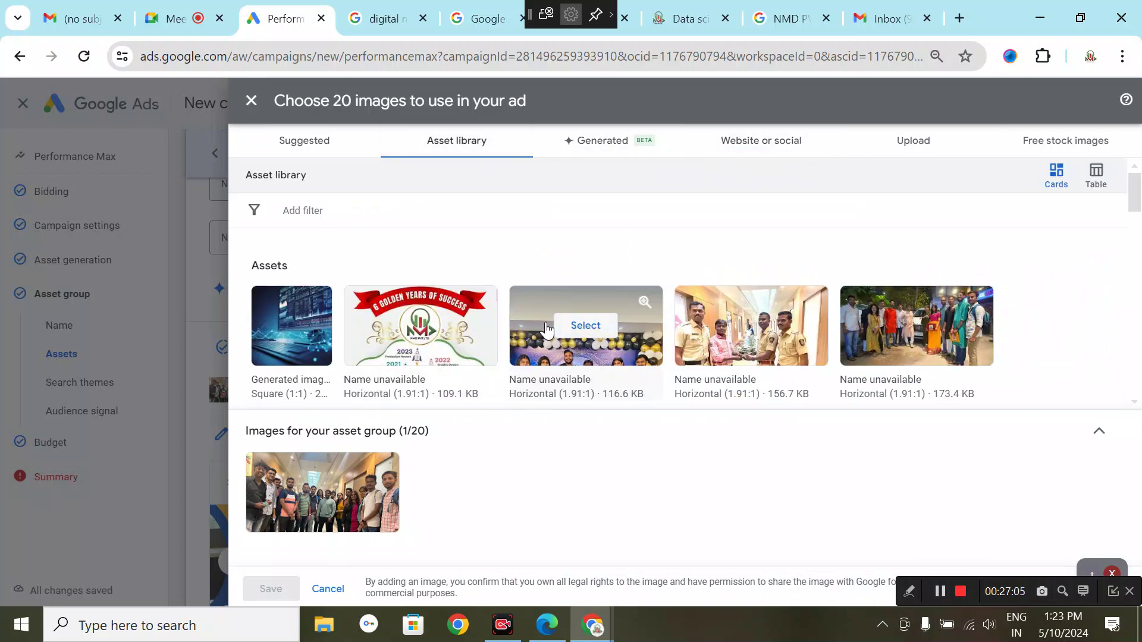
left_click(585, 327)
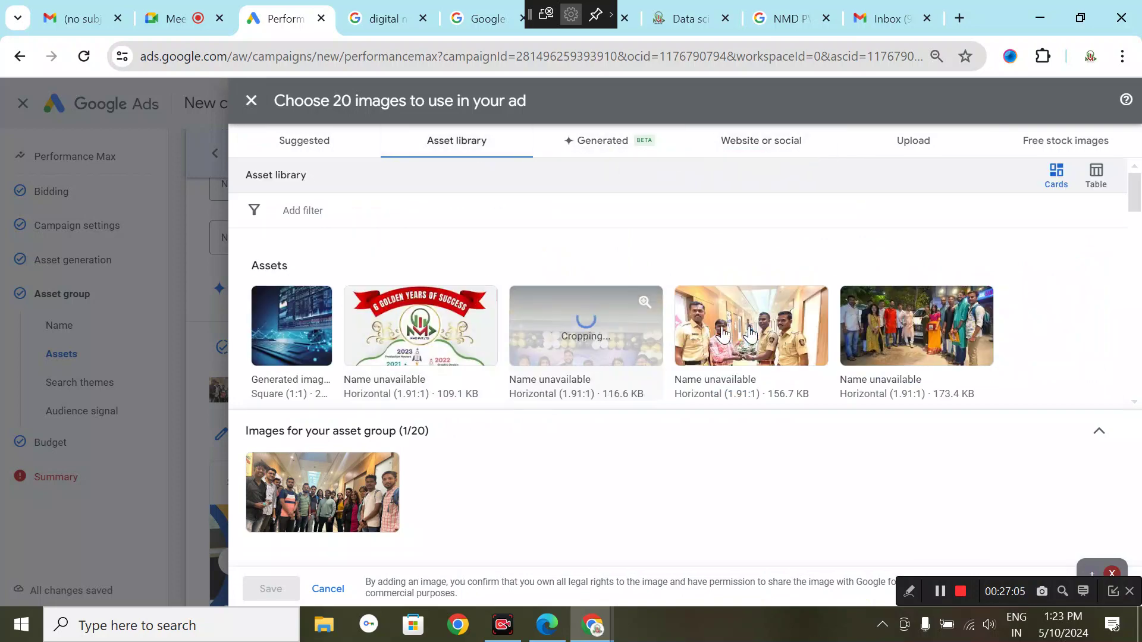
left_click(395, 339)
left_click(509, 379)
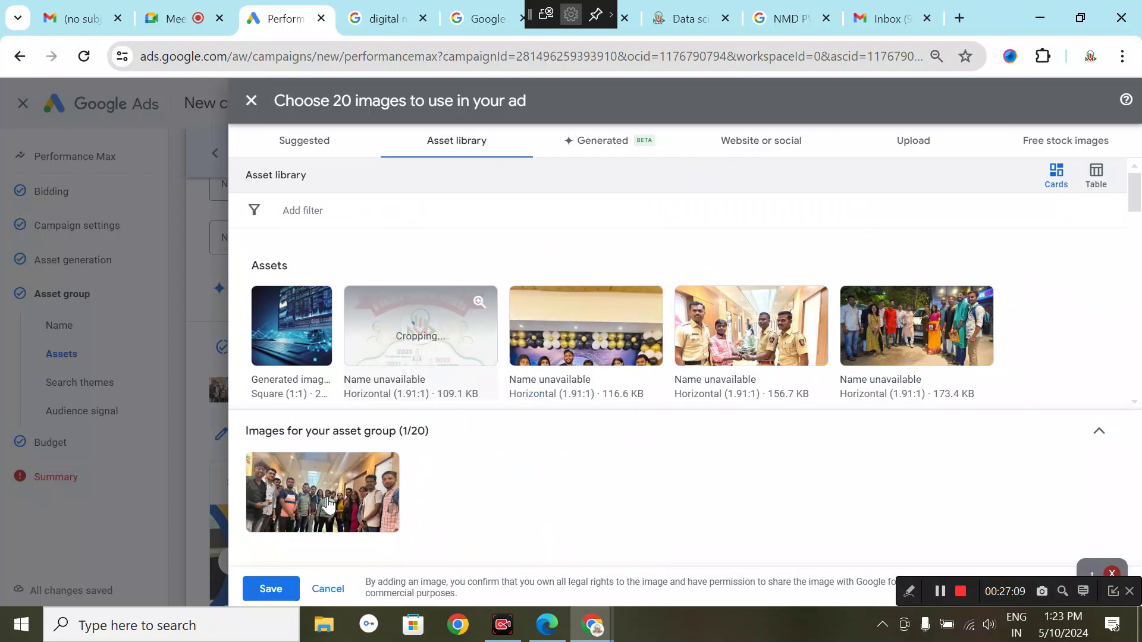
Step: Add the two horizontal classroom photos from the asset library and save the asset group's image selection
scroll(654, 356, "down", 2)
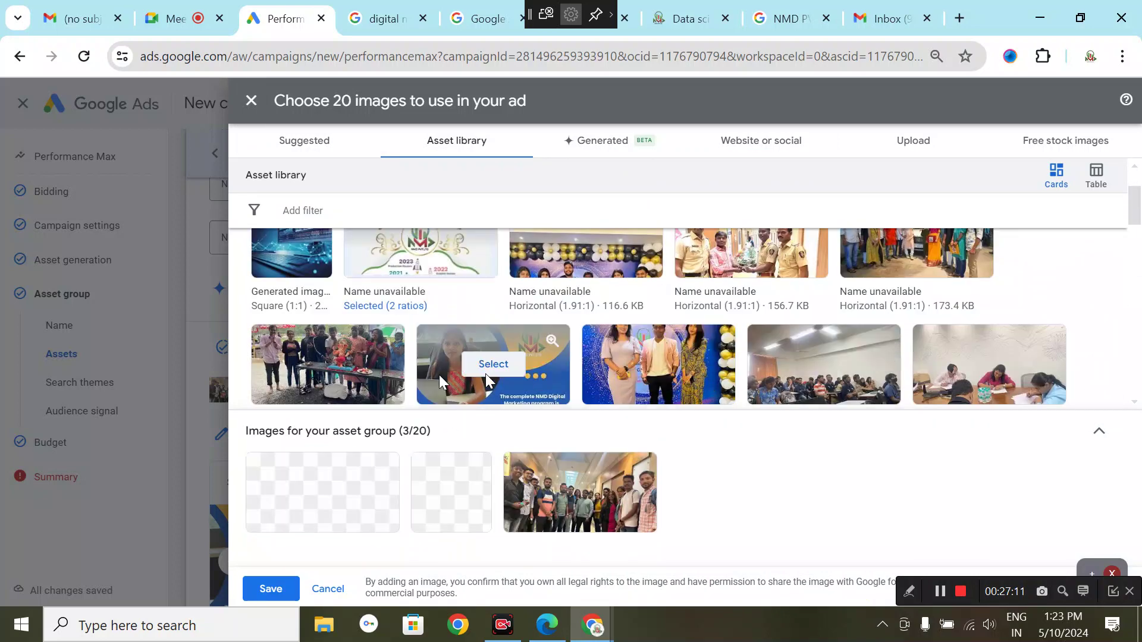
left_click(943, 376)
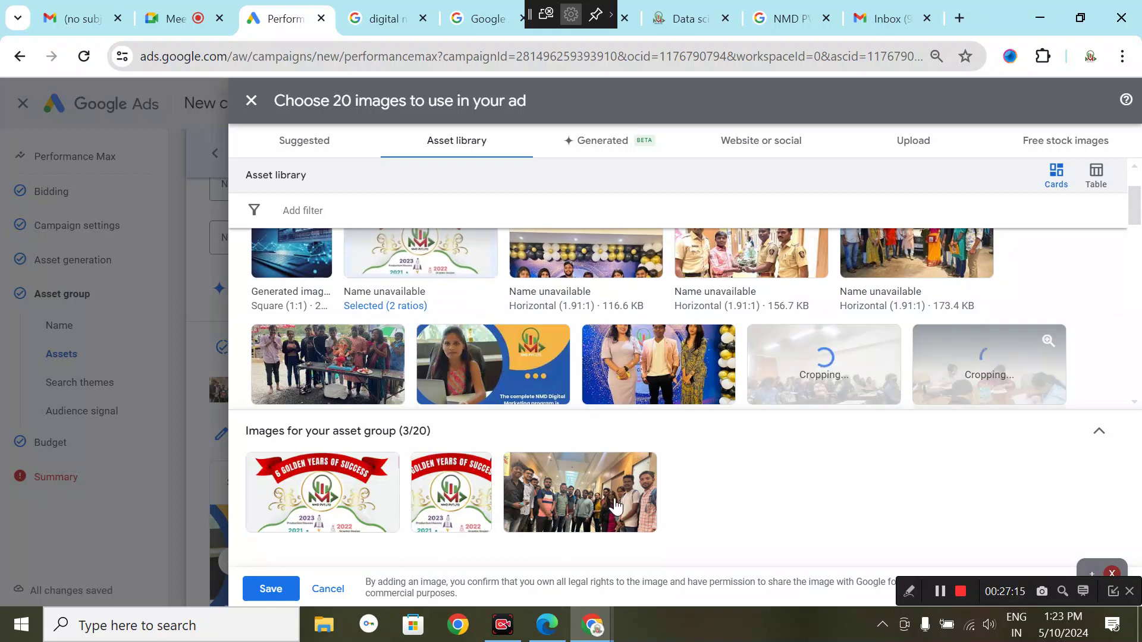
scroll(732, 415, "down", 3)
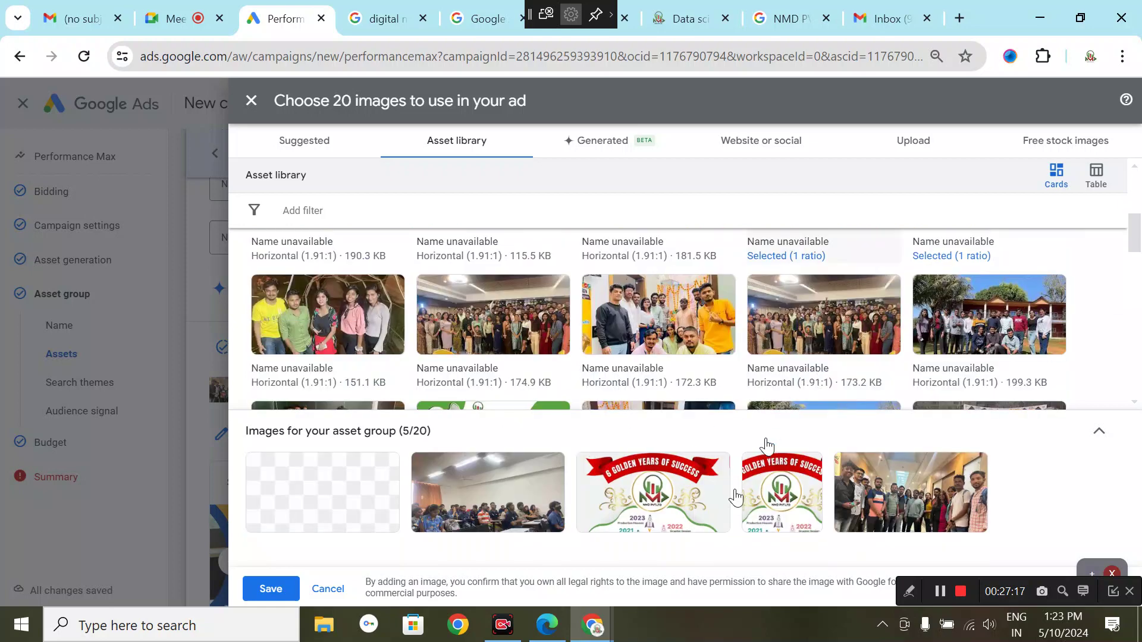
scroll(274, 591, "down", 1)
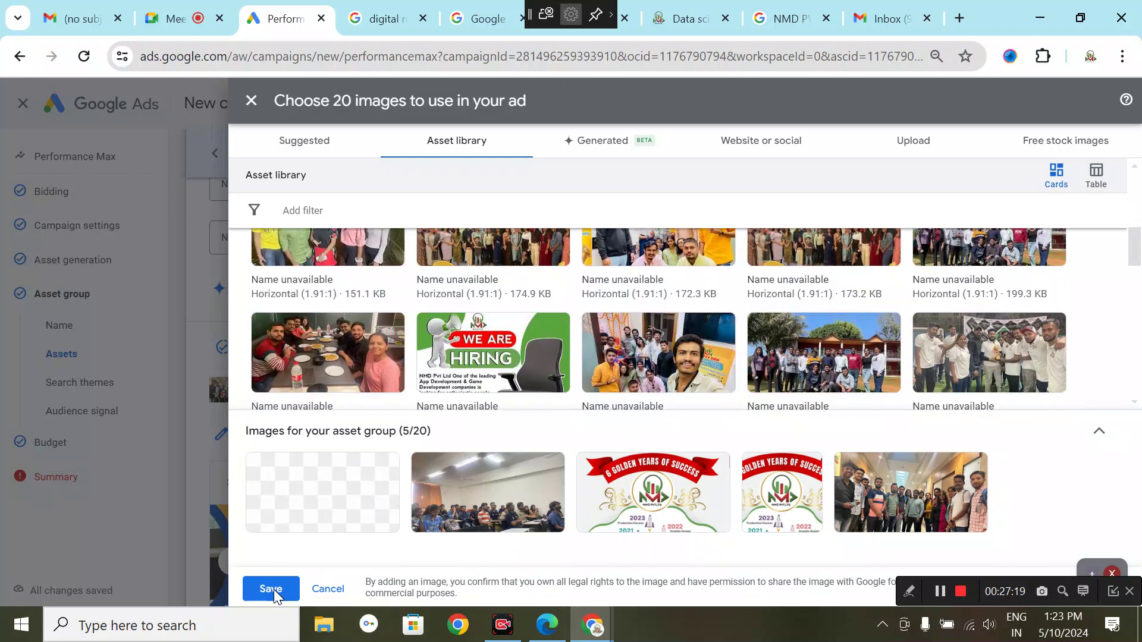
left_click(274, 590)
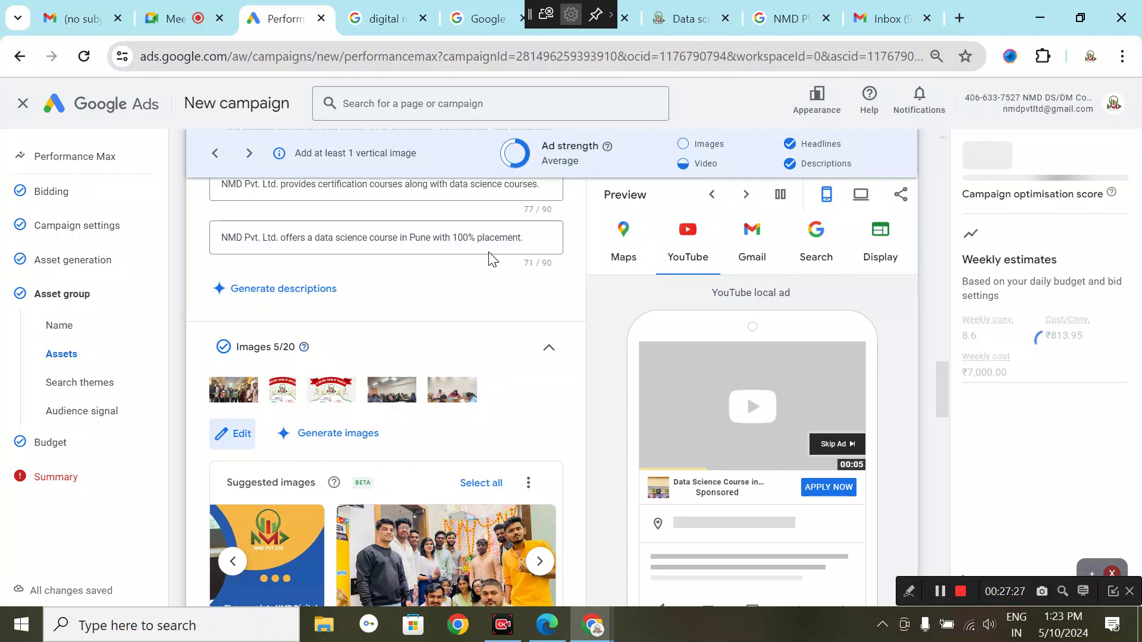
Step: Add the two student review videos and the "NMD Pvt. Ltd." digital video from the asset library to the asset group and save
scroll(357, 487, "down", 1)
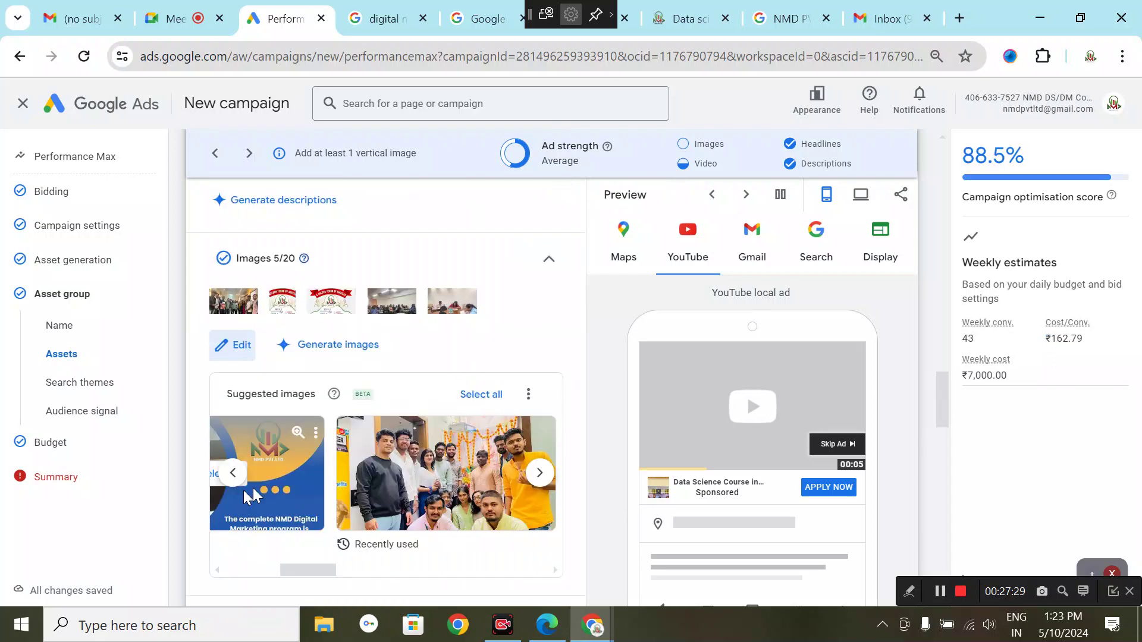
scroll(359, 489, "down", 4)
scroll(354, 472, "down", 1)
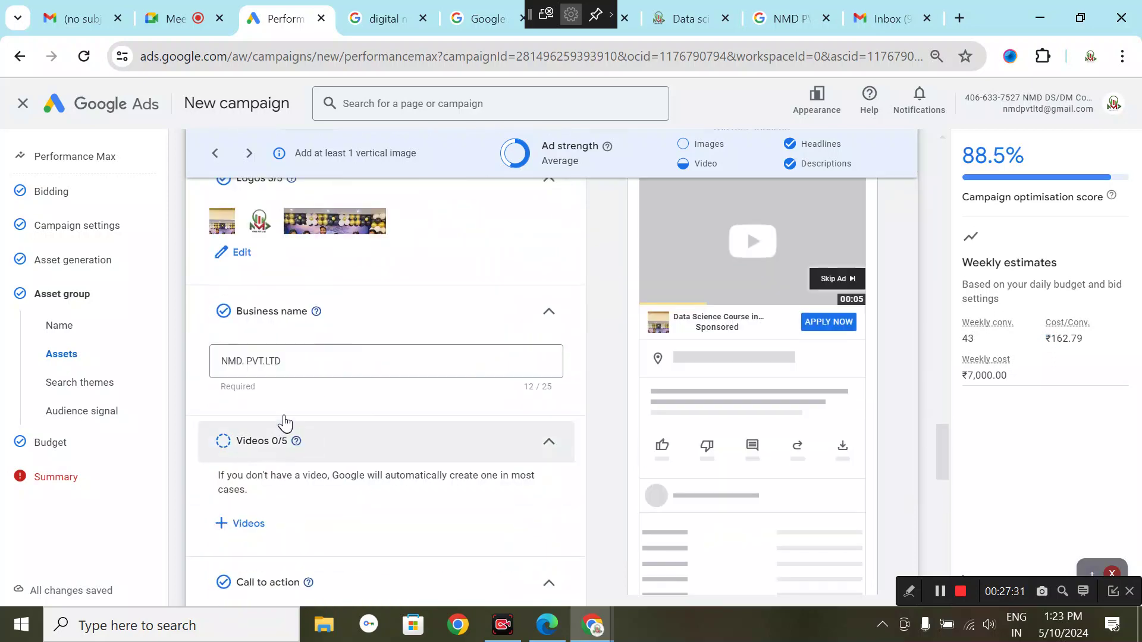
left_click(244, 526)
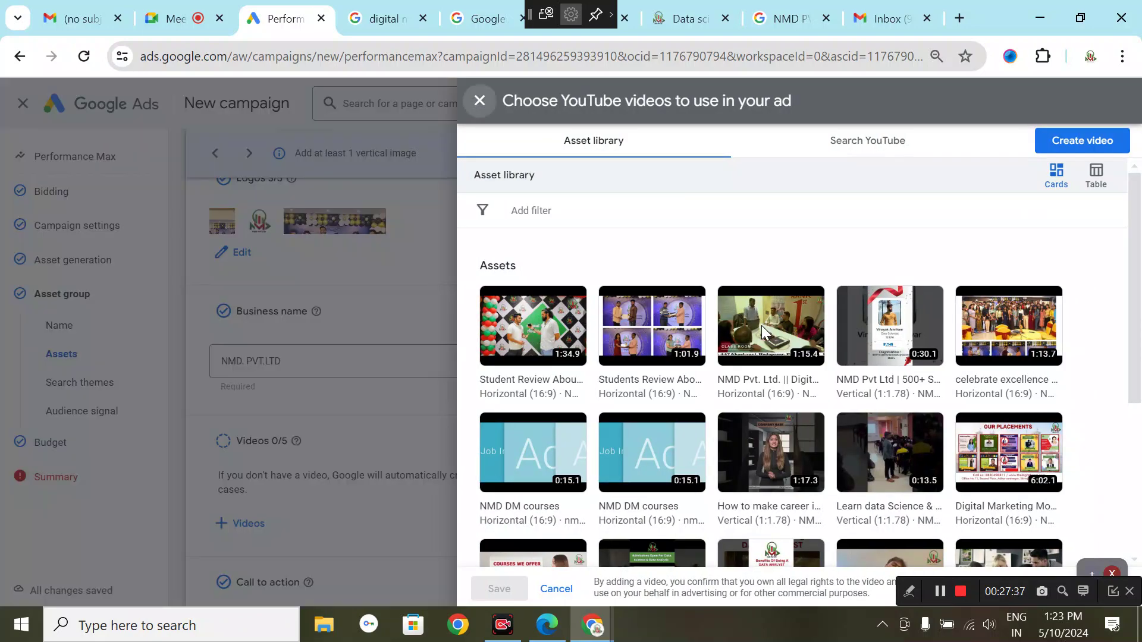
left_click(761, 326)
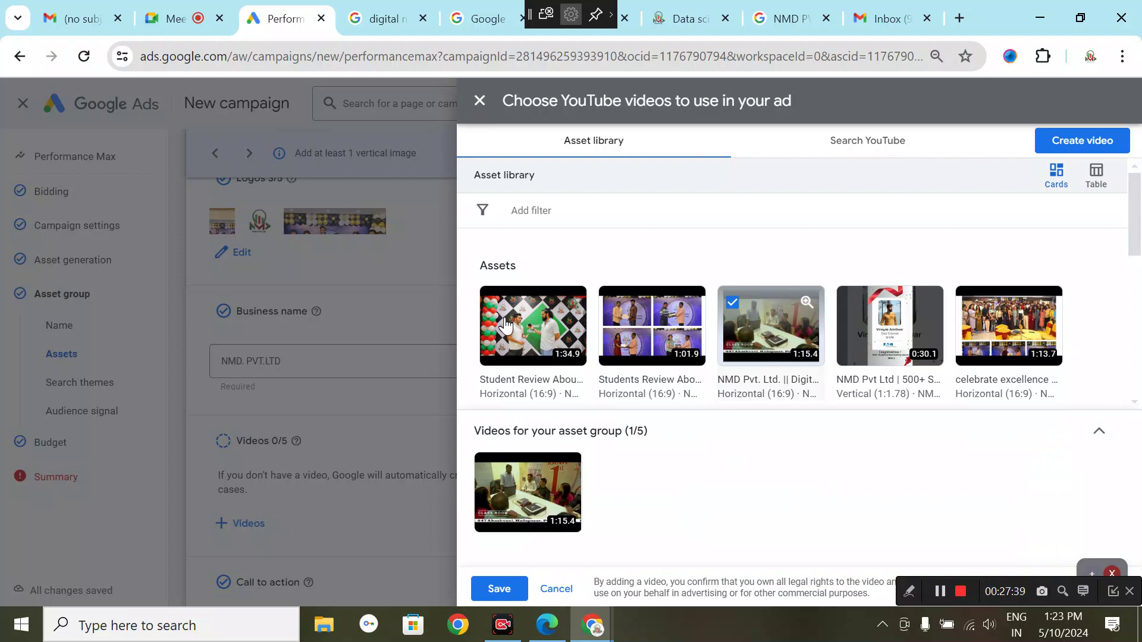
left_click(578, 326)
left_click(631, 320)
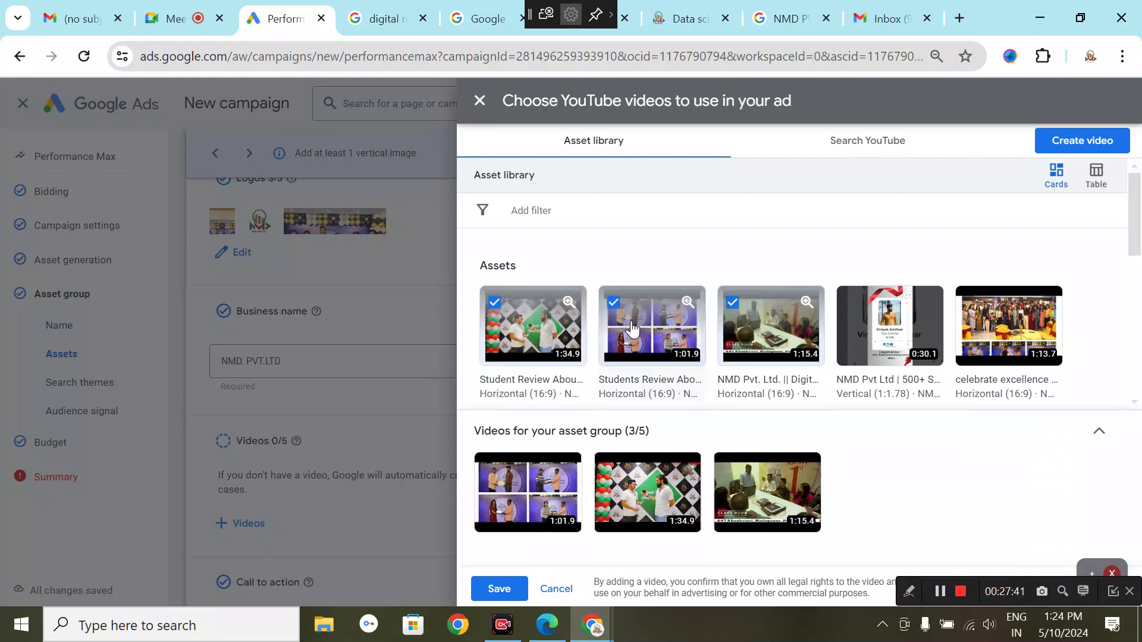
left_click(498, 589)
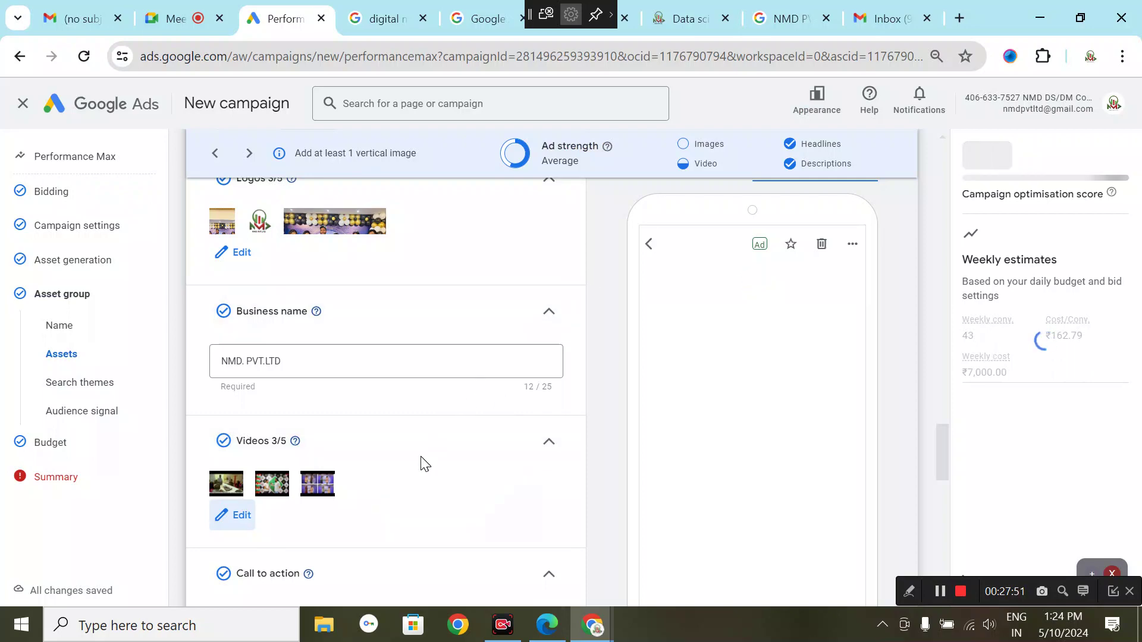
Step: Add the suggested square NMD PVT.LTD logo to the asset group's logos and save the selection
scroll(420, 464, "down", 4)
scroll(416, 440, "up", 6)
scroll(387, 393, "up", 5)
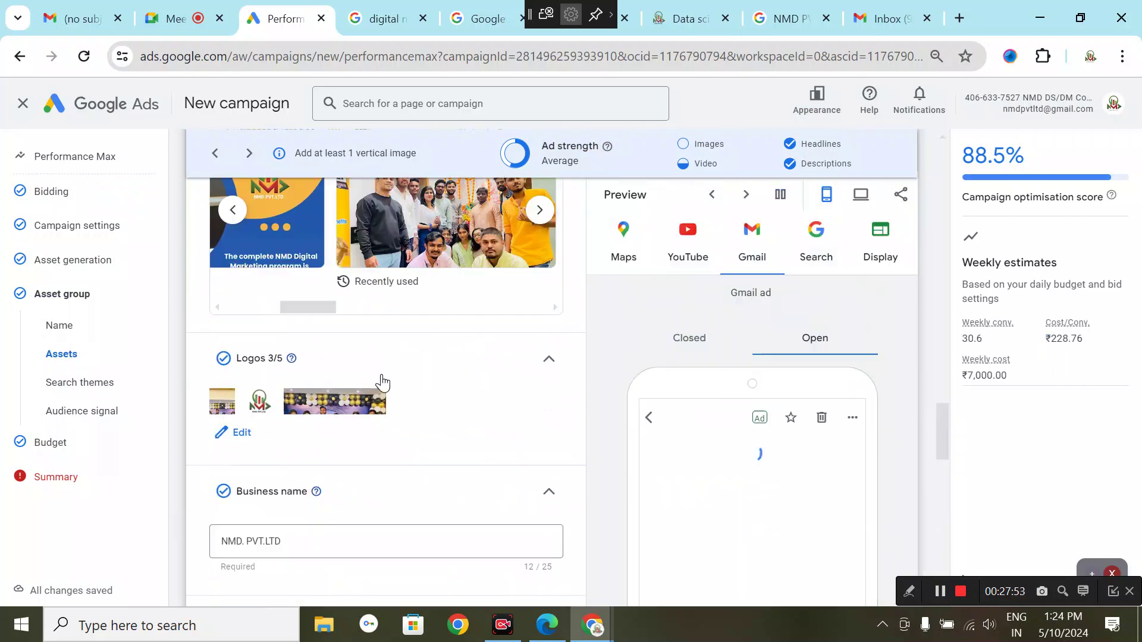
scroll(368, 446, "down", 3)
scroll(373, 452, "down", 7)
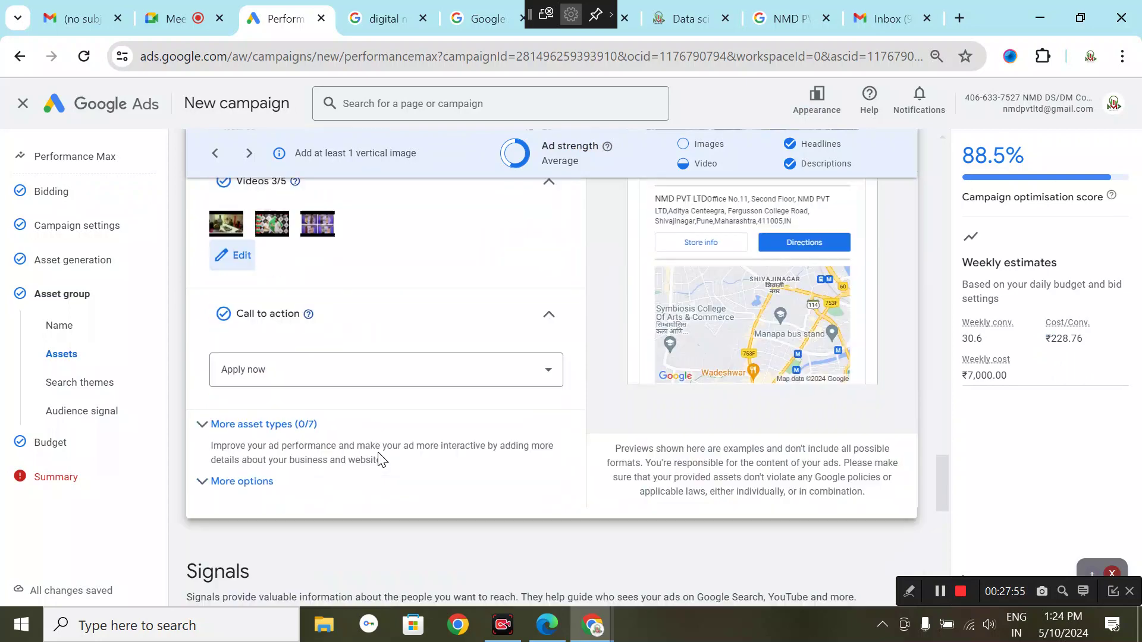
scroll(352, 400, "up", 4)
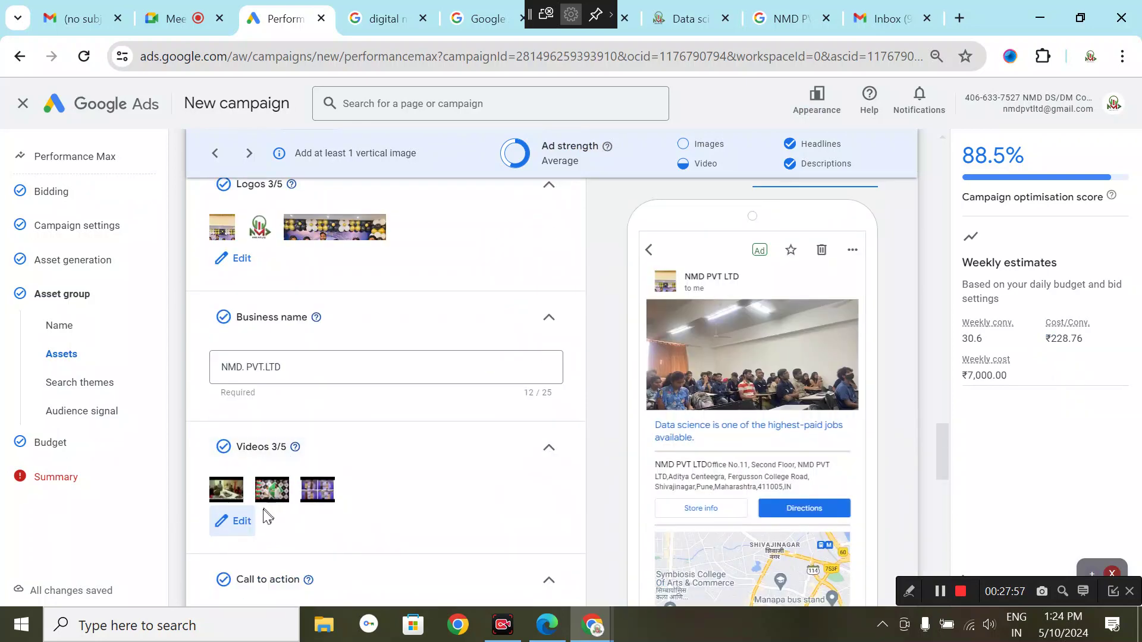
left_click(237, 266)
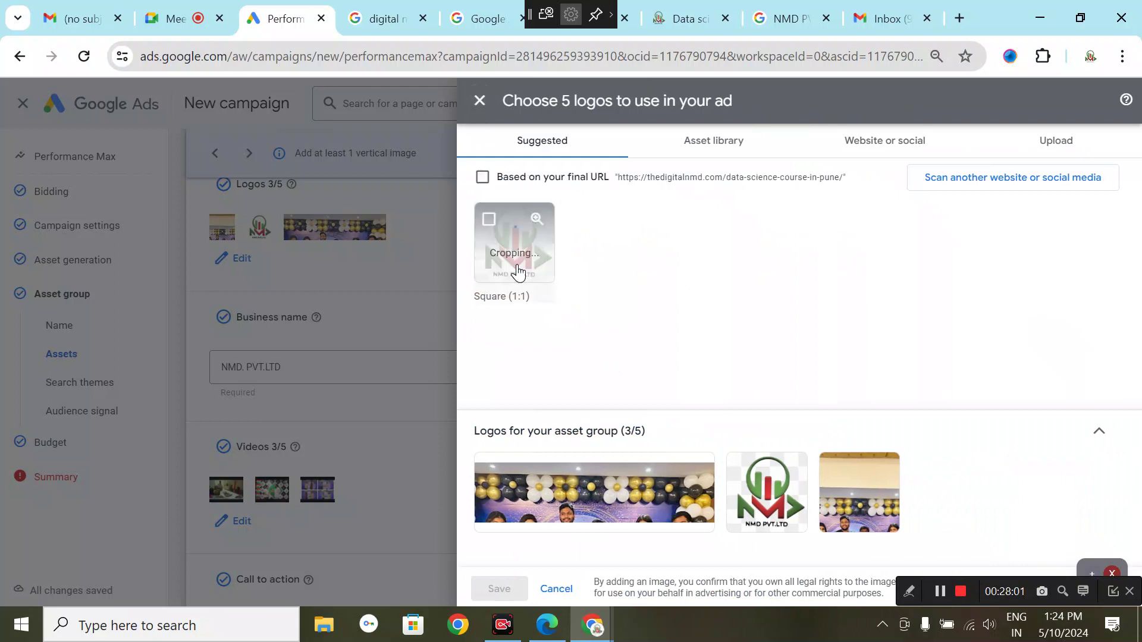
left_click(515, 239)
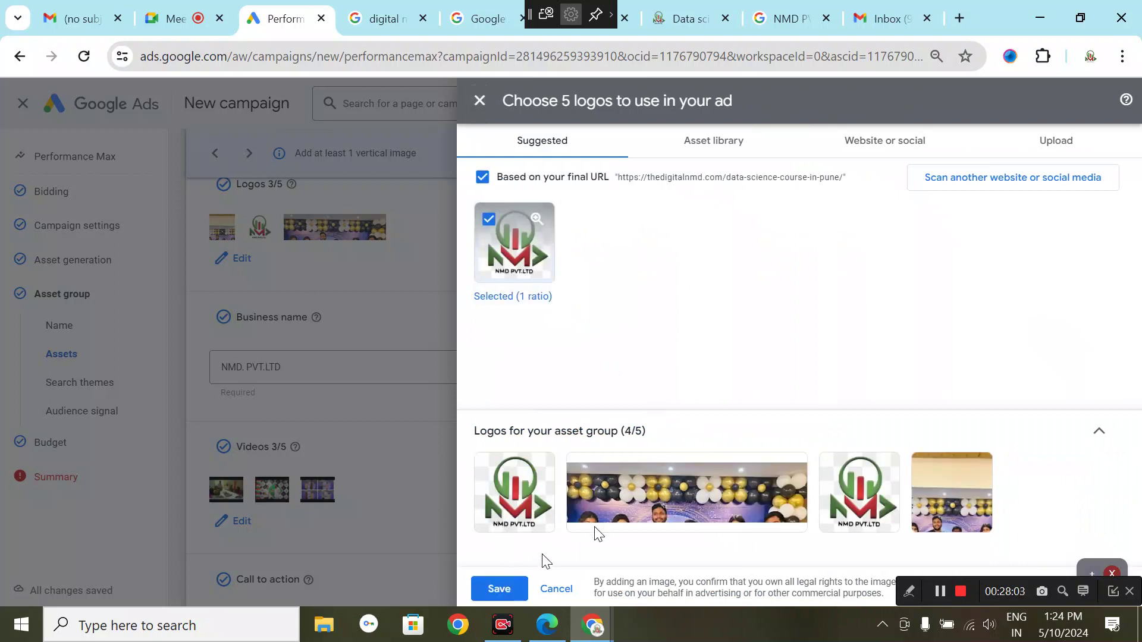
left_click(501, 589)
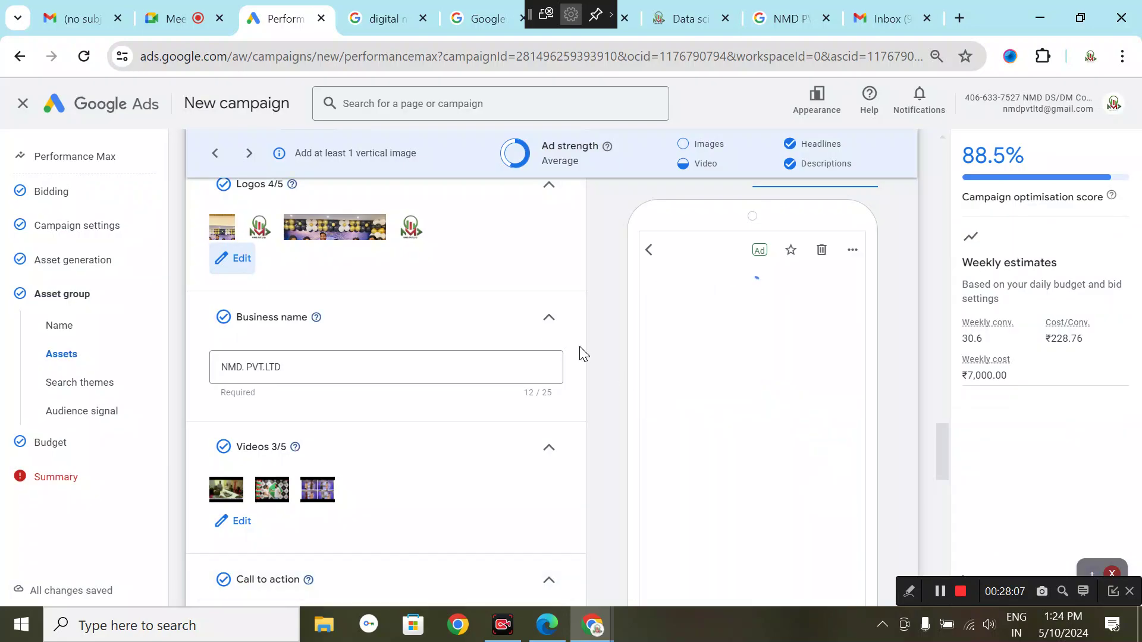
Step: Continue past the asset group's signals and the budget page to the campaign summary's error check
scroll(582, 354, "down", 4)
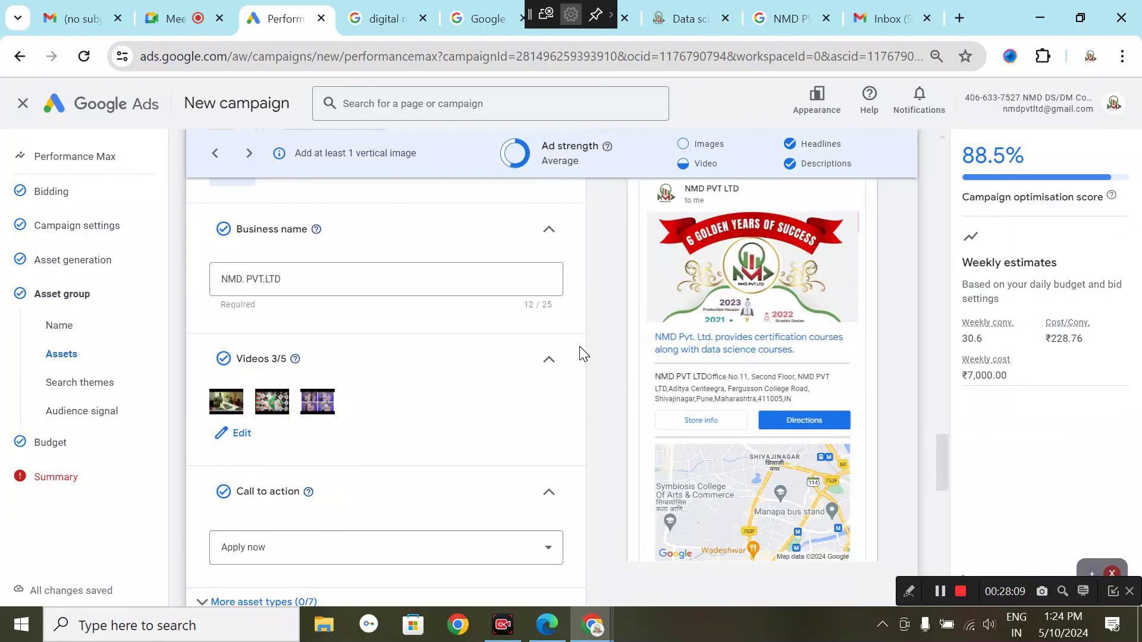
scroll(479, 491, "down", 7)
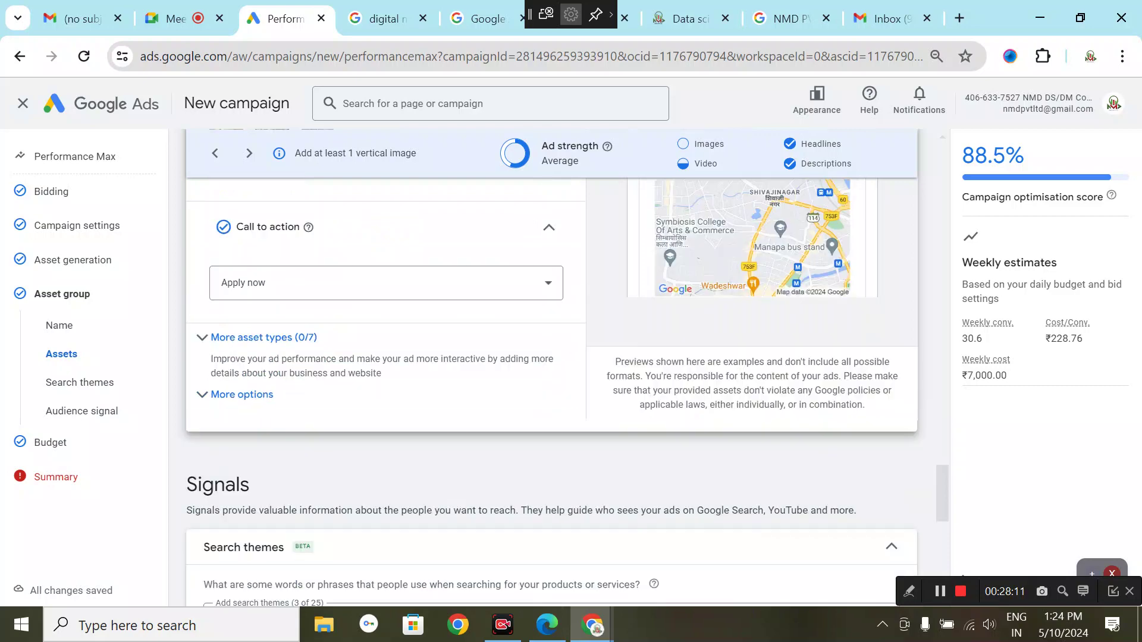
scroll(878, 484, "down", 4)
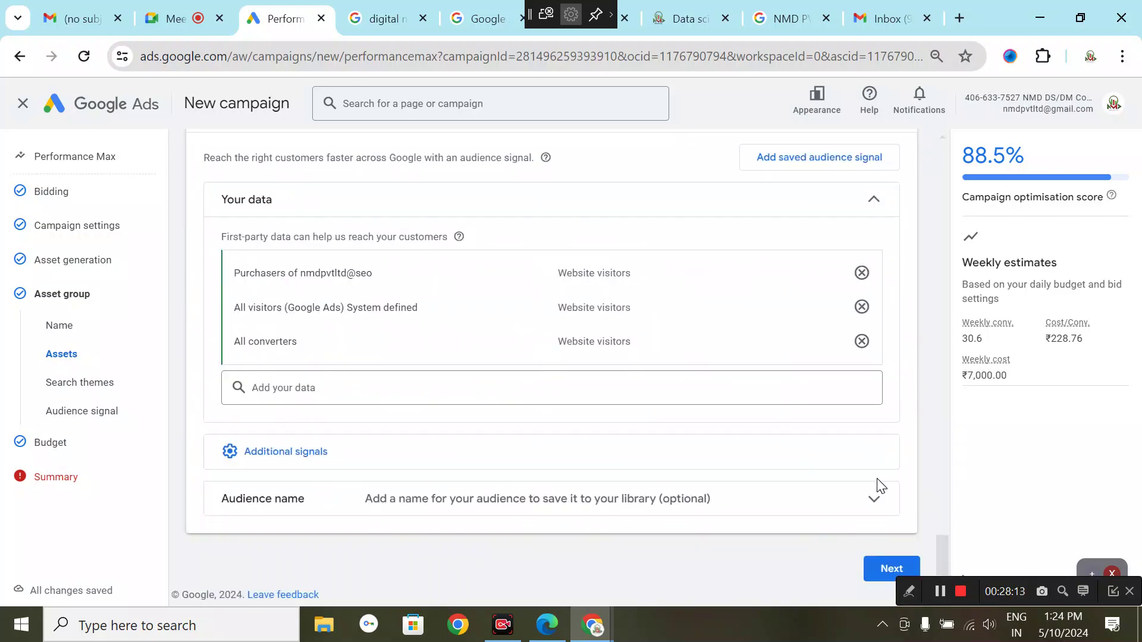
left_click(878, 571)
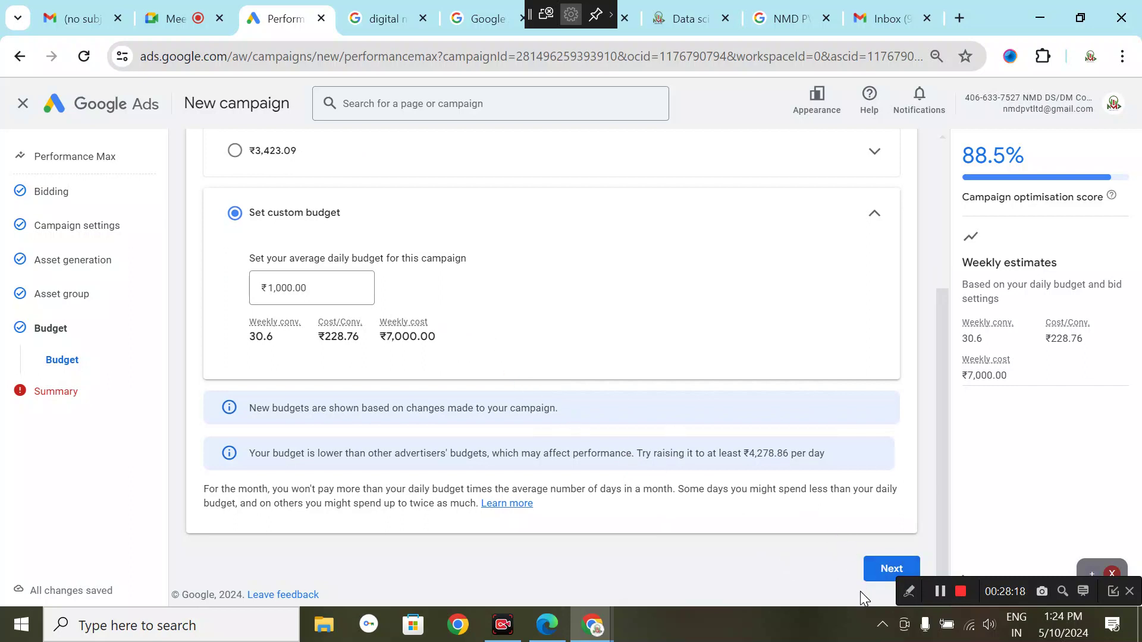
left_click(889, 568)
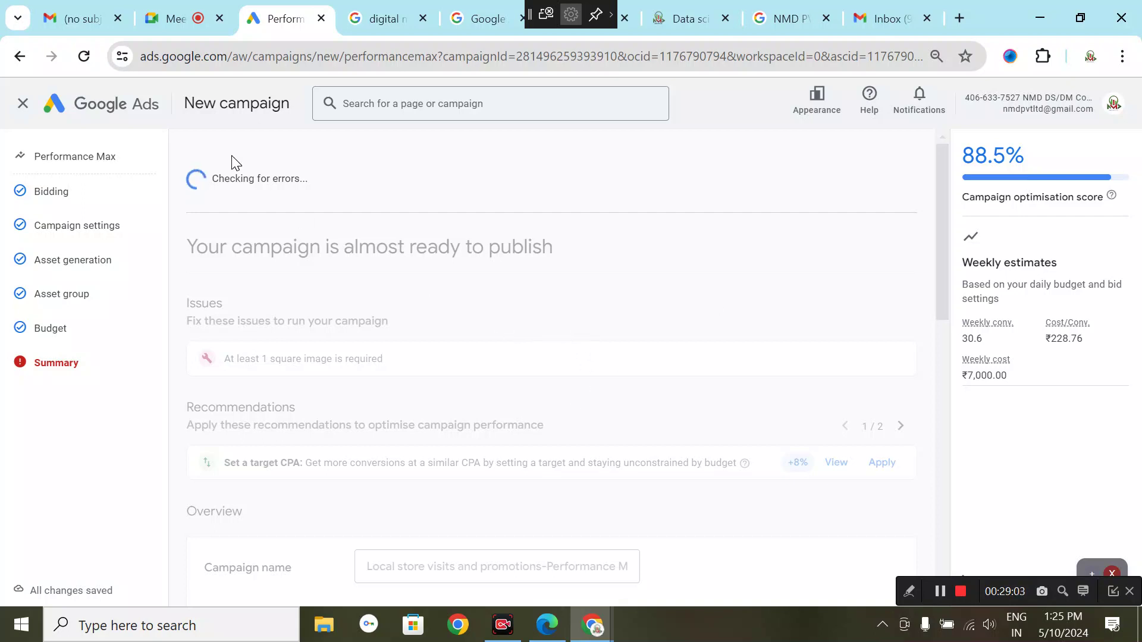
Step: Recheck the bidding, campaign settings, automatically created assets and asset group pages for the cause of the summary error
left_click(41, 203)
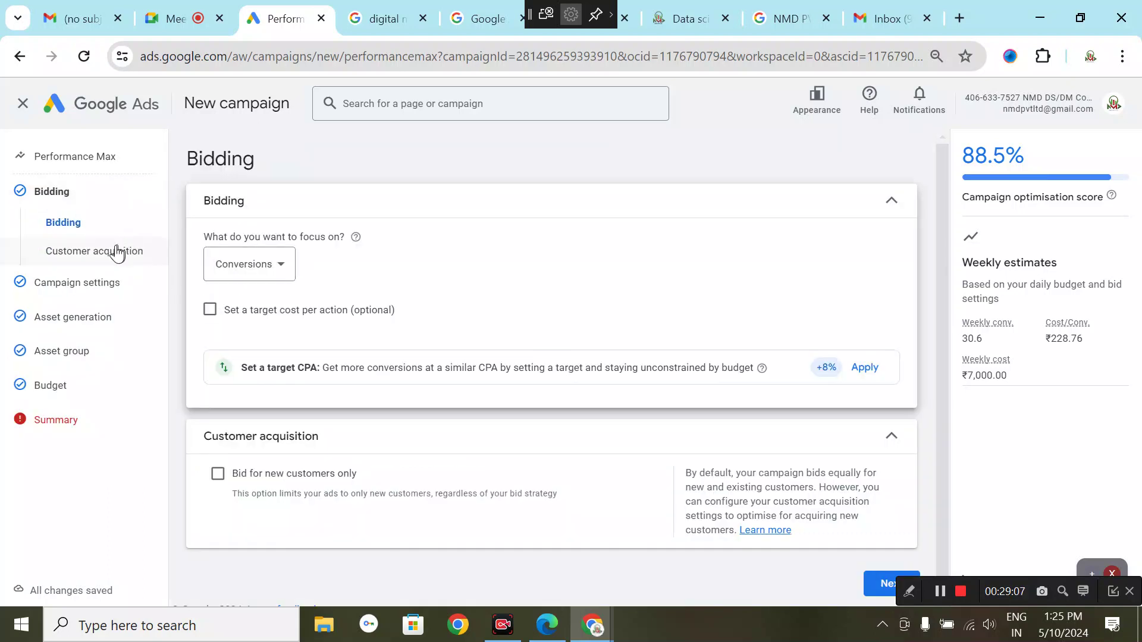
scroll(650, 279, "down", 1)
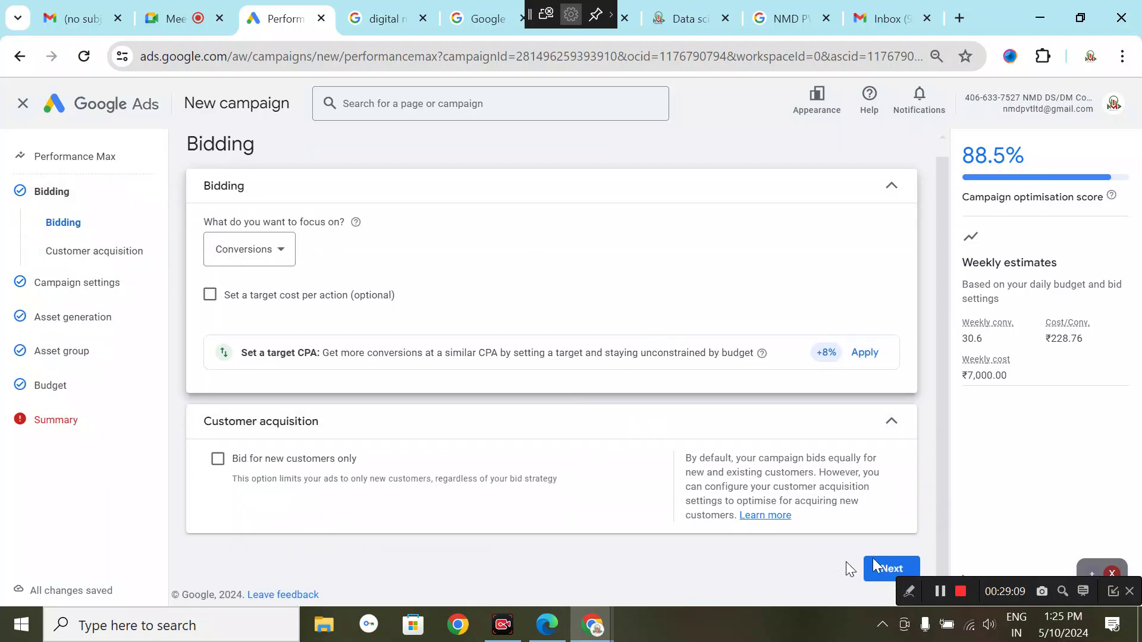
left_click(882, 569)
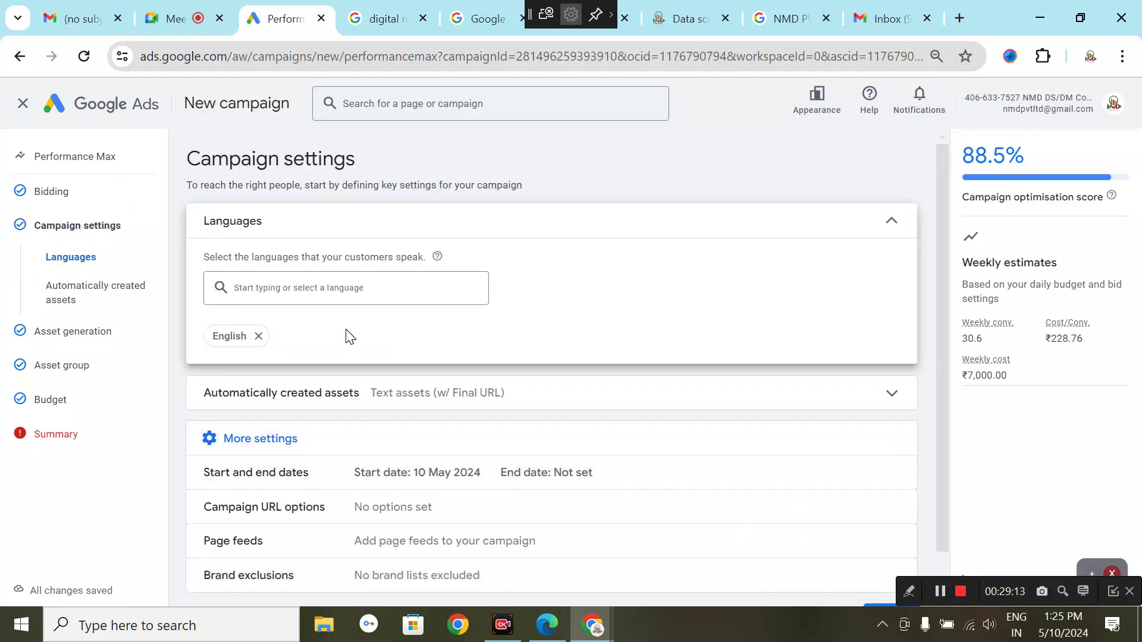
scroll(325, 356, "down", 1)
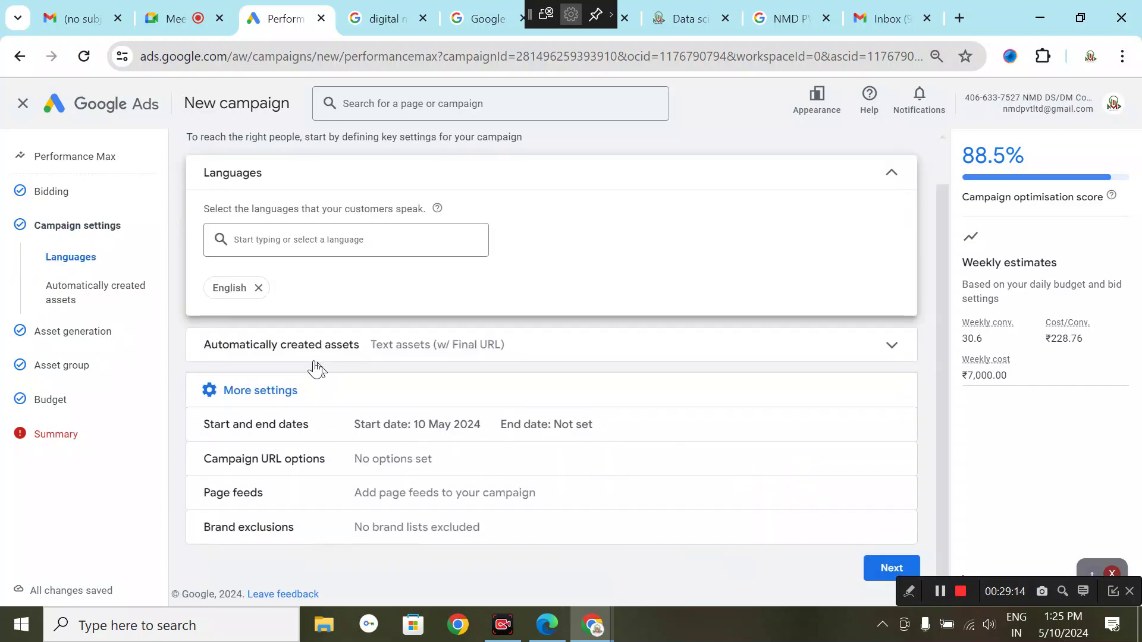
left_click(141, 292)
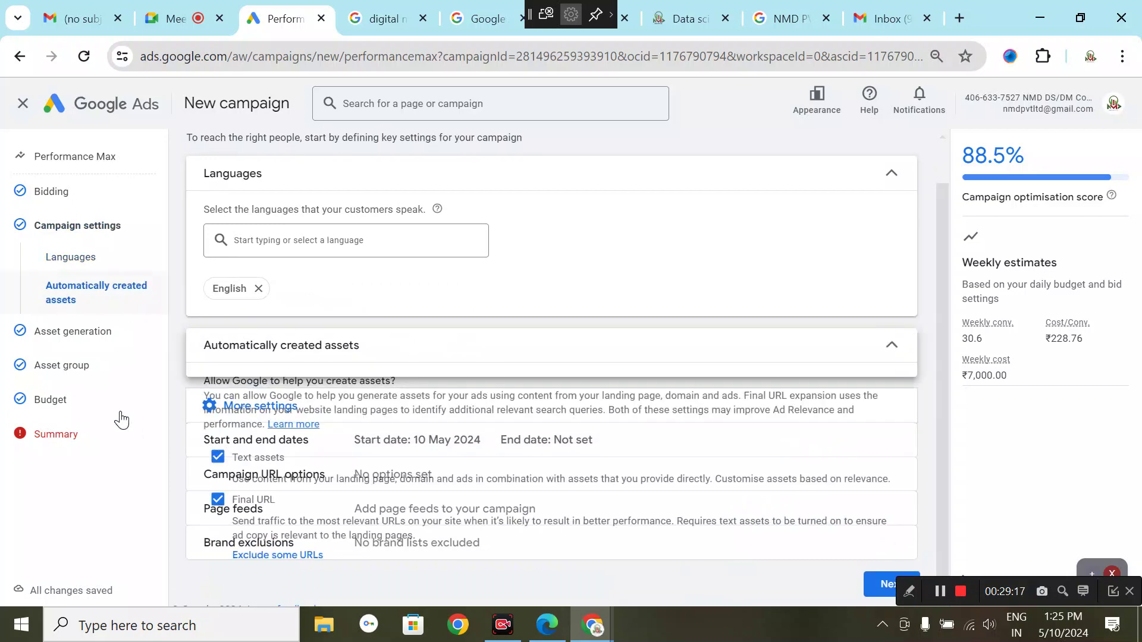
left_click(78, 368)
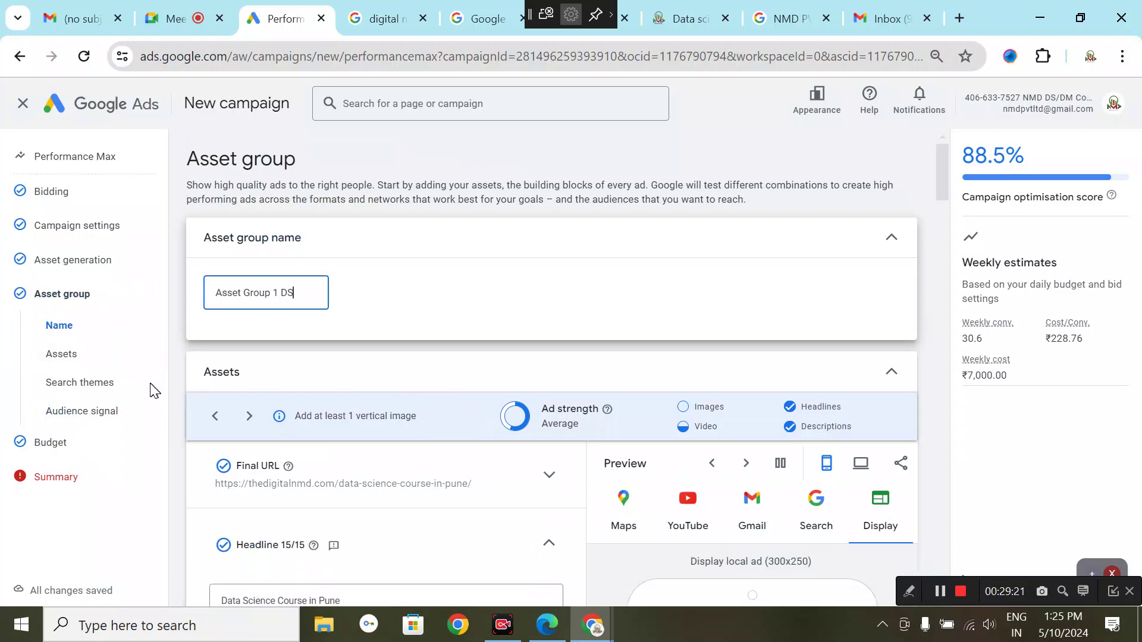
scroll(66, 450, "down", 3)
Step: Select the ₹5,134.64 average daily budget instead of the custom budget and continue to the campaign summary to review it
left_click(65, 451)
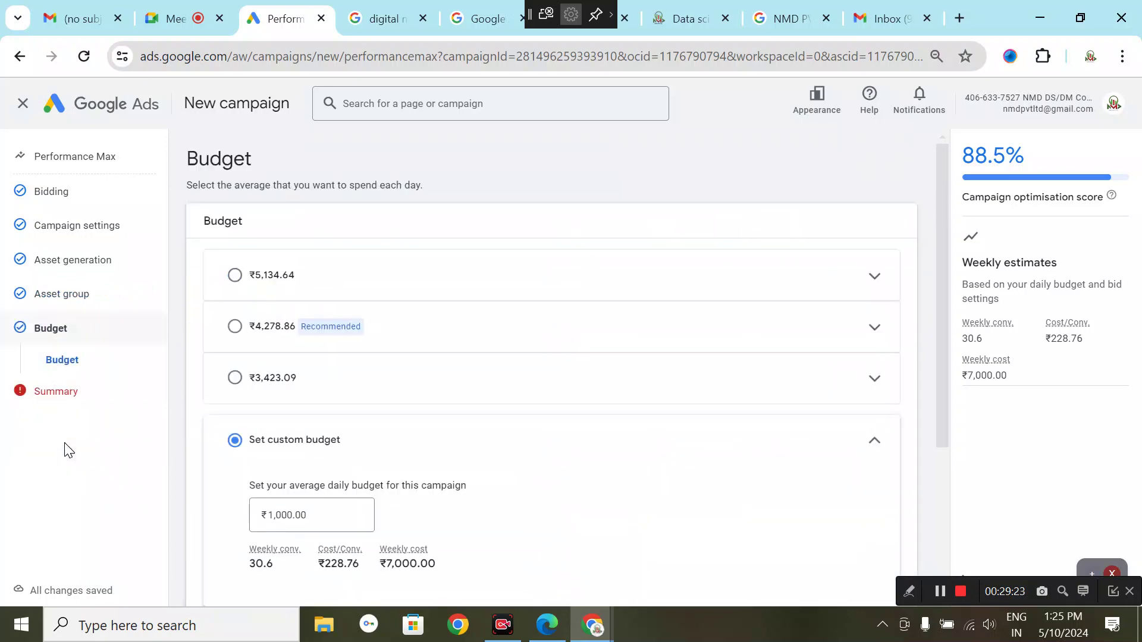
left_click(298, 515)
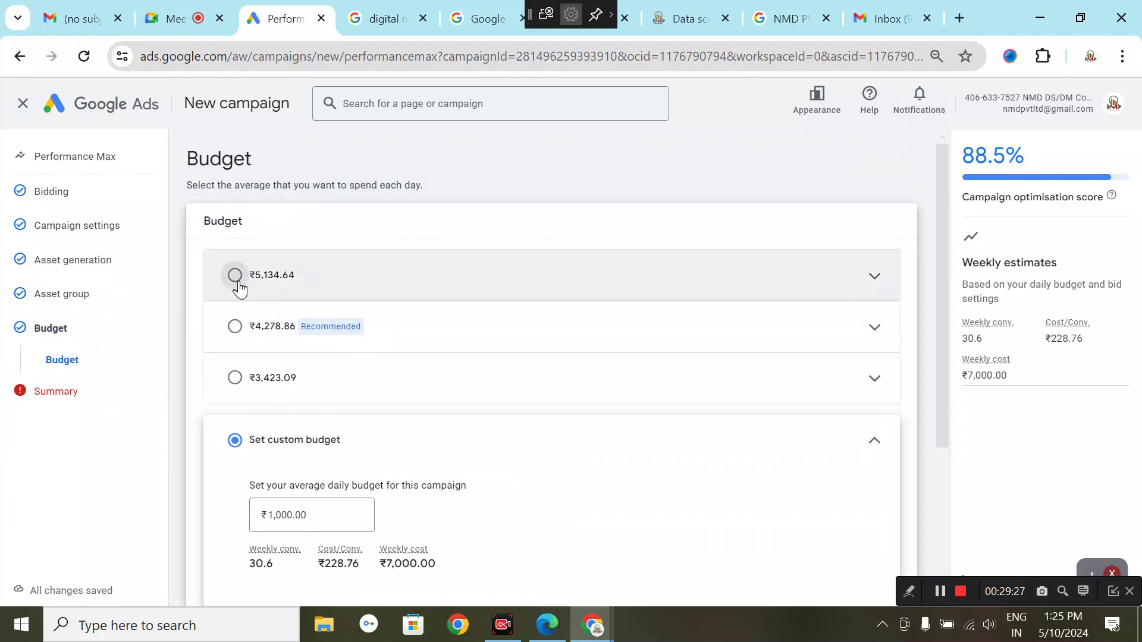
left_click(237, 279)
scroll(892, 540, "down", 3)
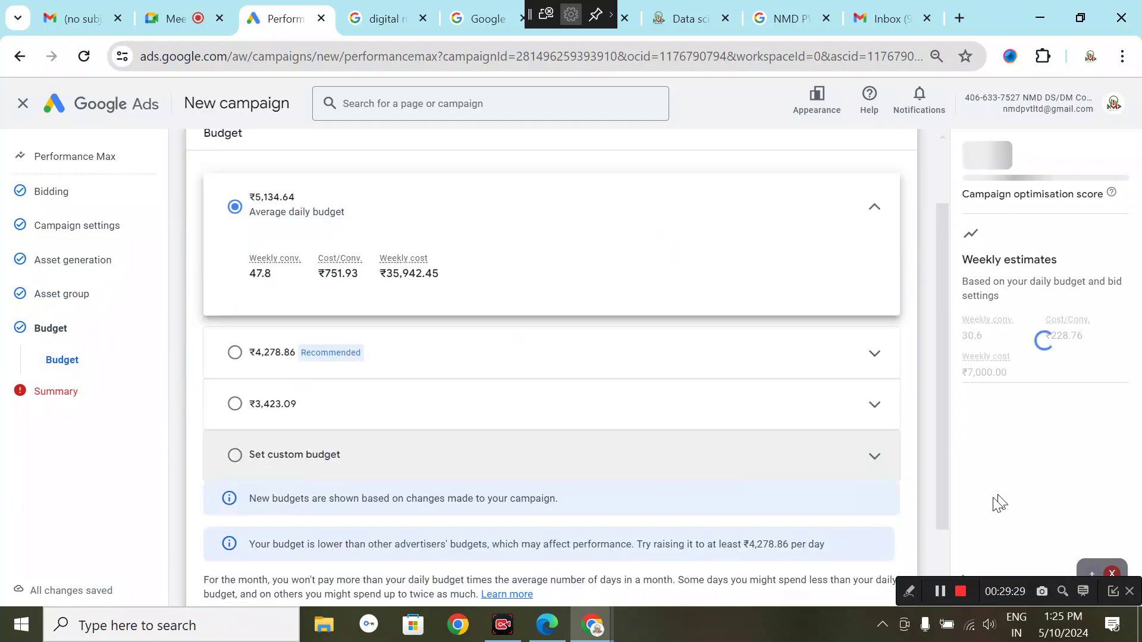
left_click(892, 568)
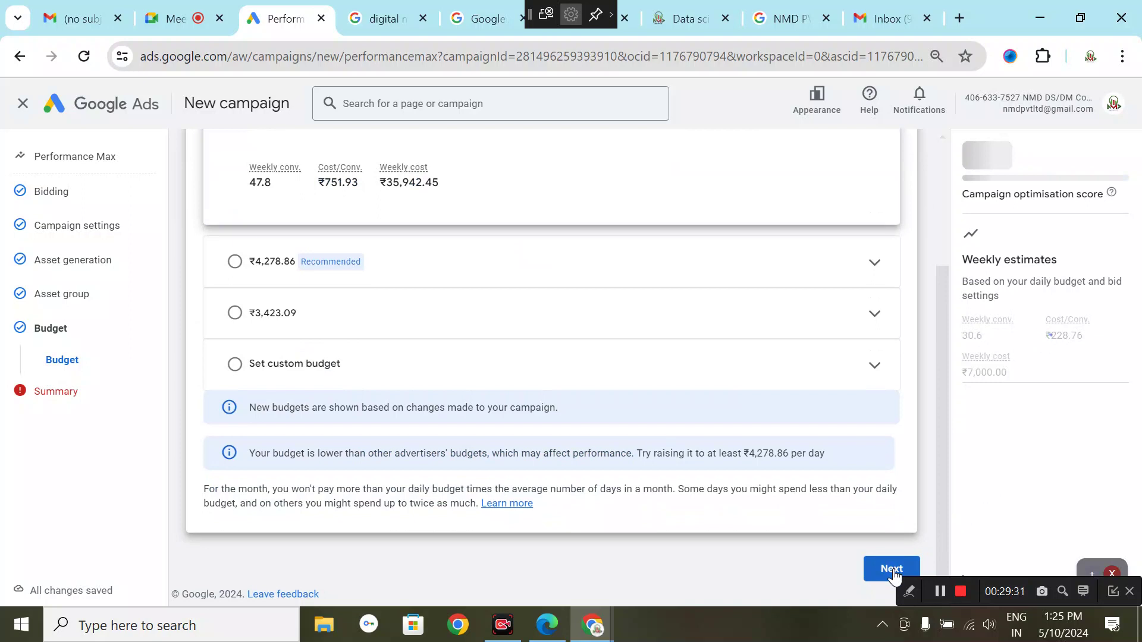
scroll(893, 569, "down", 3)
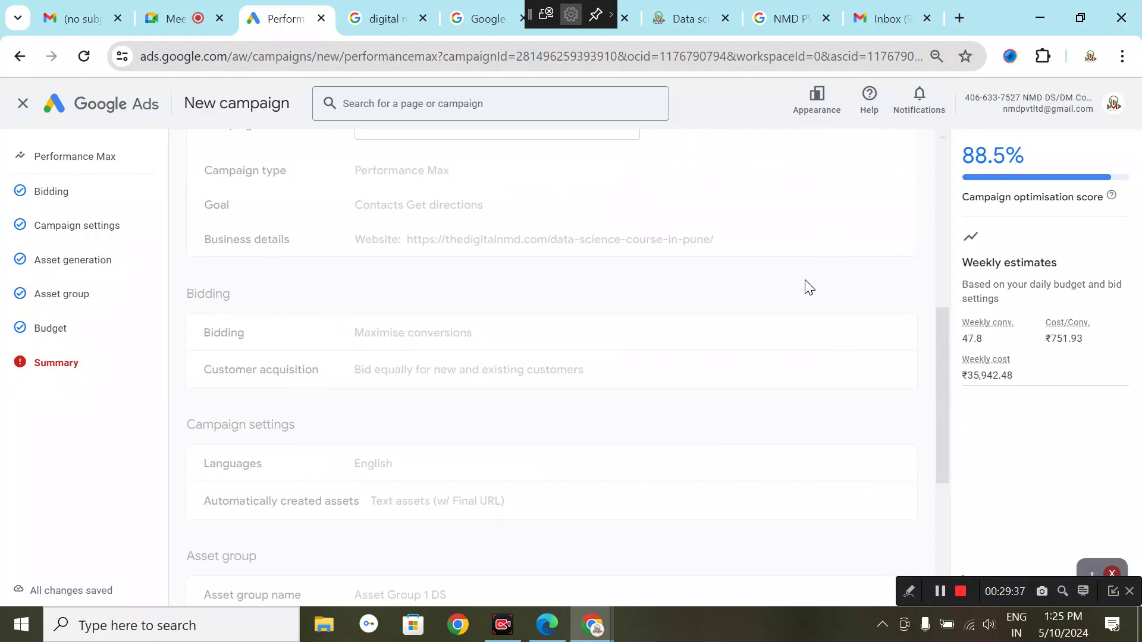
scroll(812, 300, "up", 6)
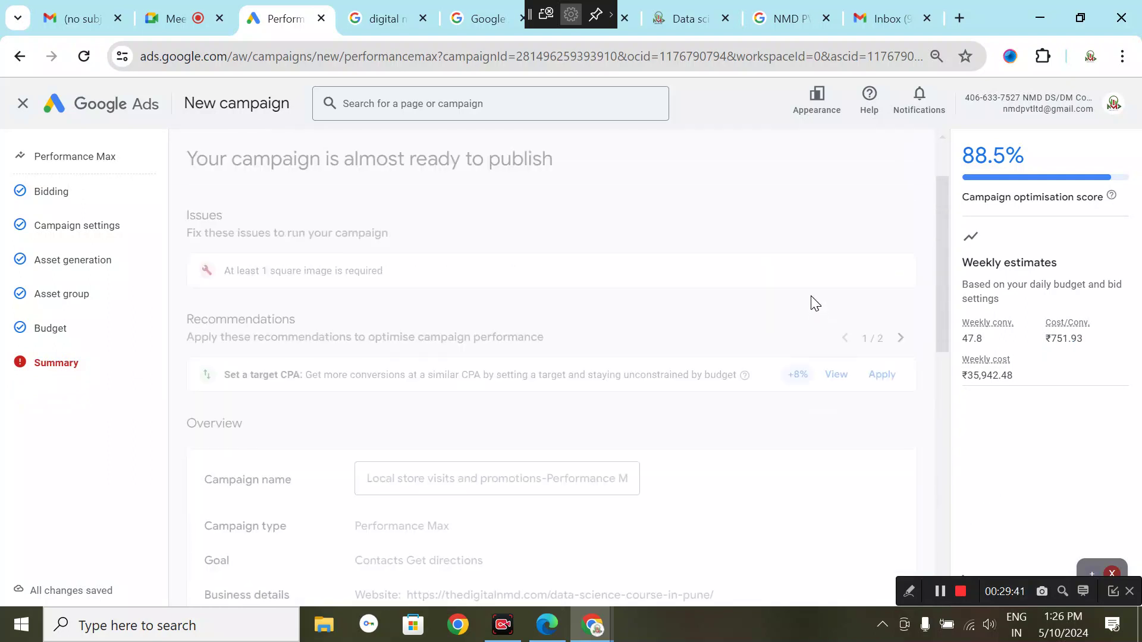
scroll(812, 301, "down", 8)
scroll(799, 311, "up", 8)
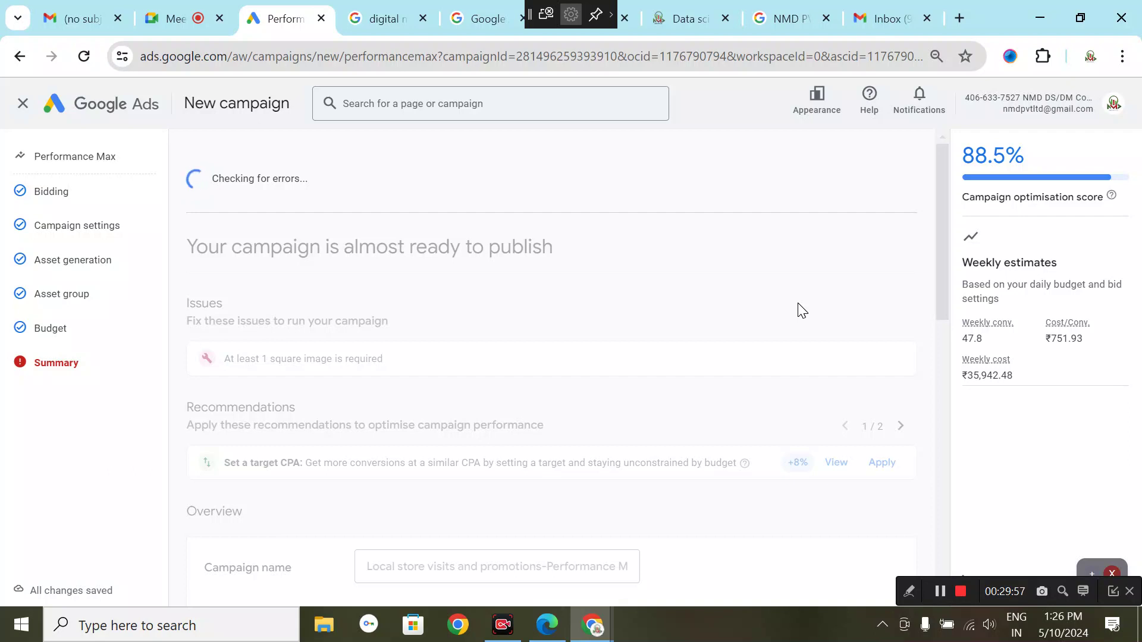
Step: Leave the campaign setup for the account overview and set the campaign selector's status filter to All
left_click(56, 100)
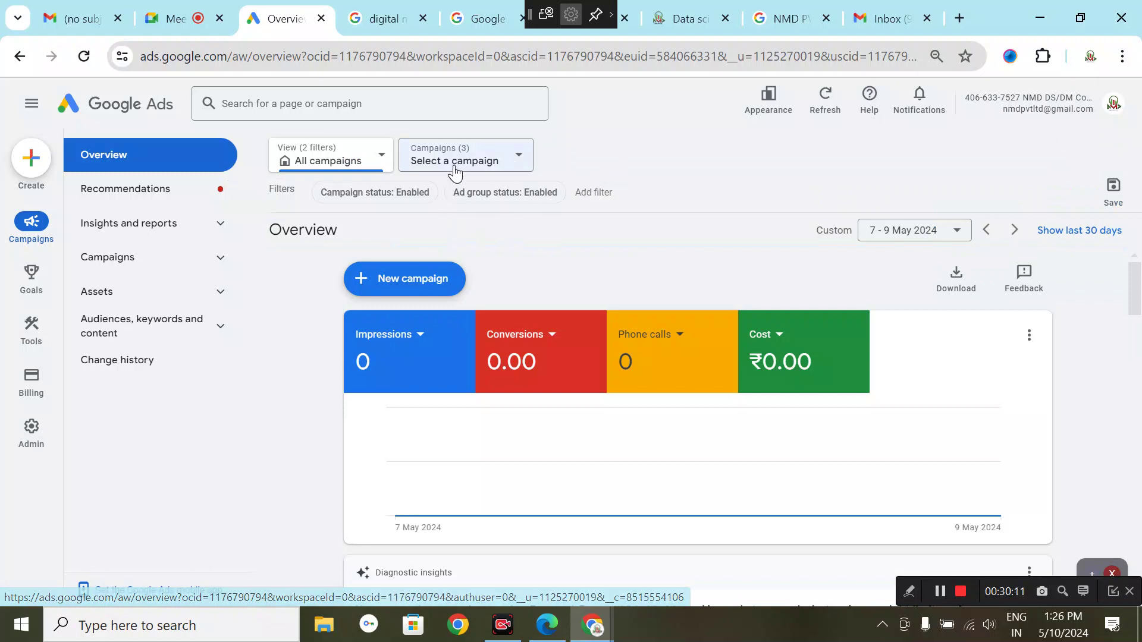
left_click(367, 166)
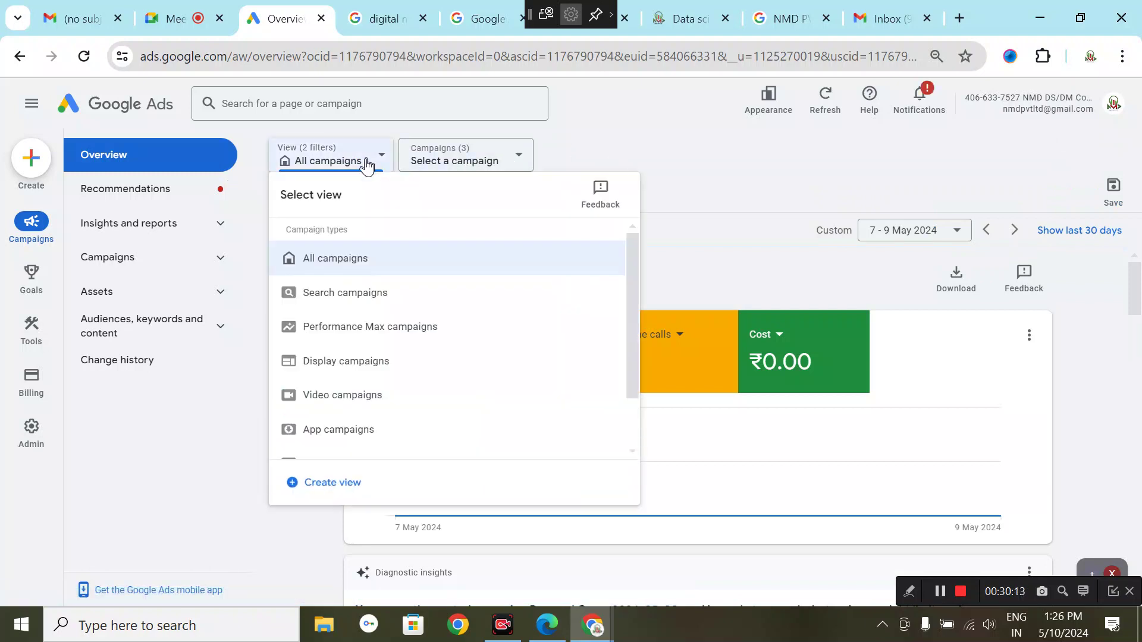
left_click(469, 164)
left_click(477, 161)
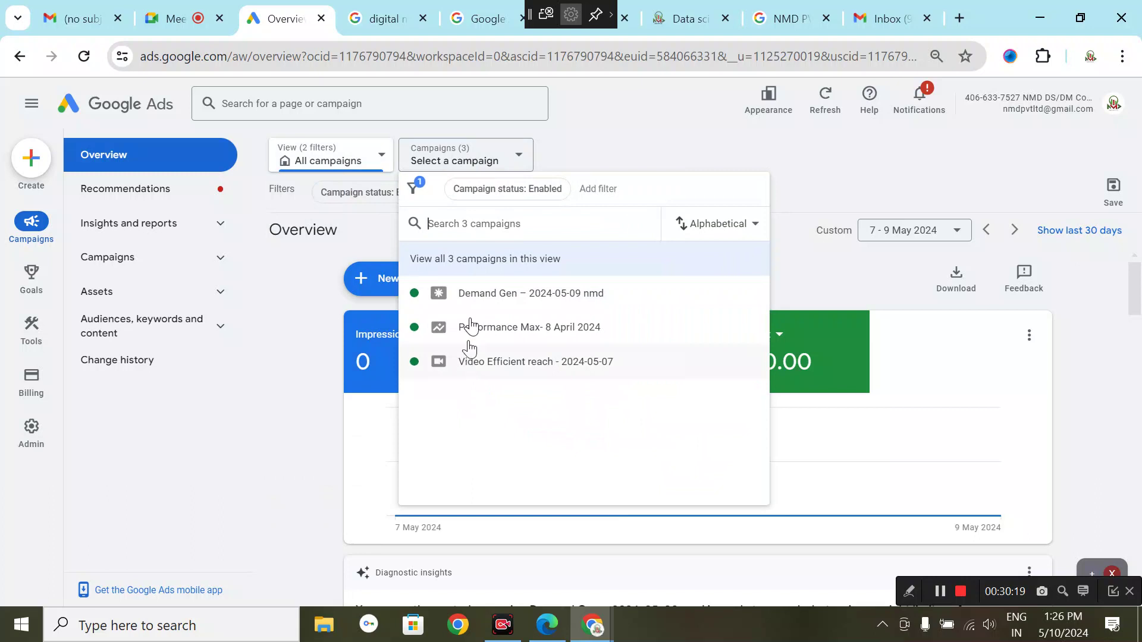
left_click(542, 190)
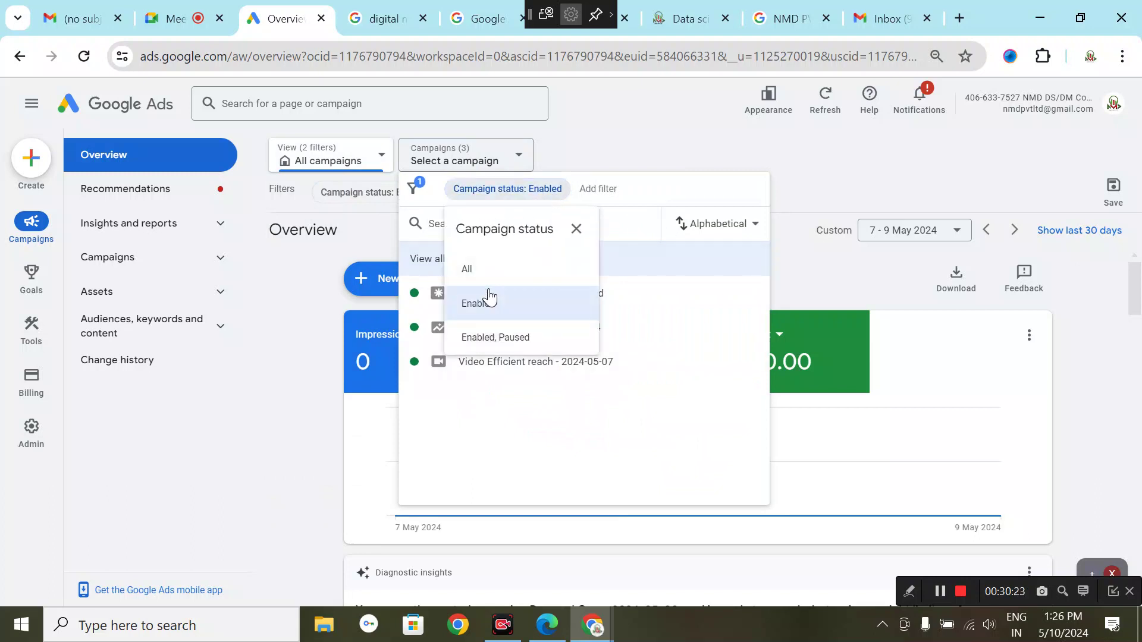
left_click(483, 272)
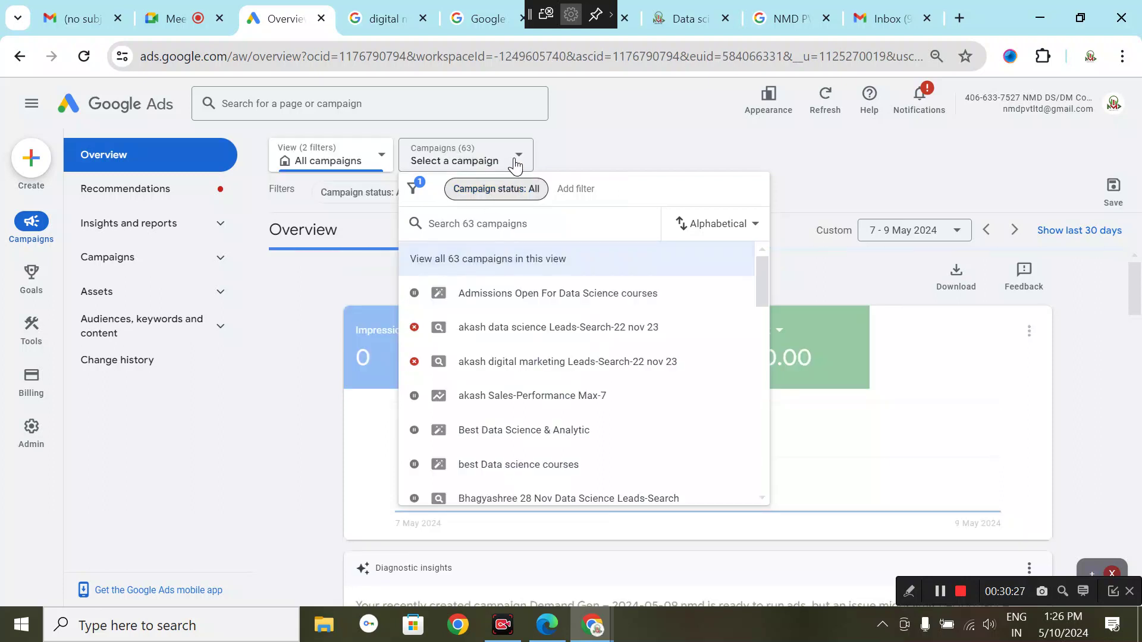
left_click(511, 157)
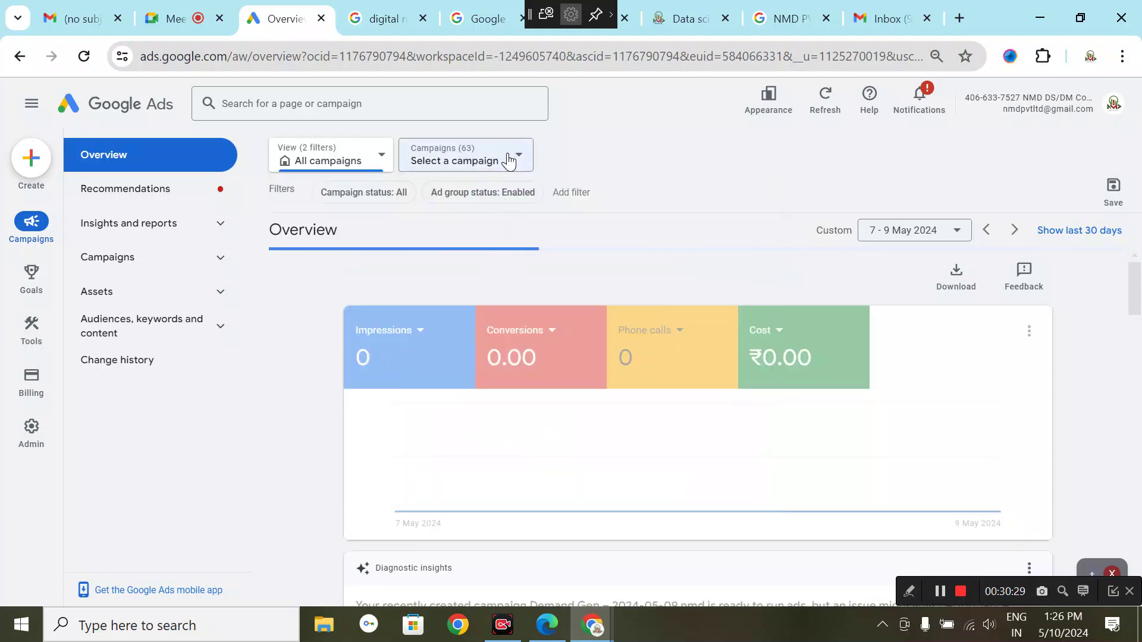
left_click(509, 160)
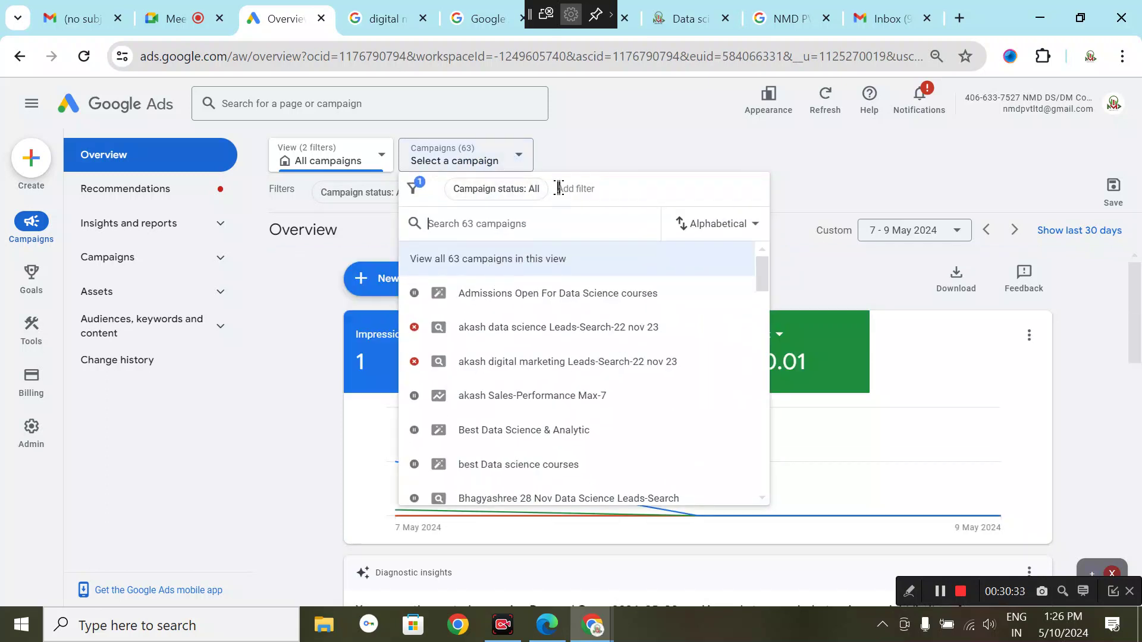
left_click(524, 158)
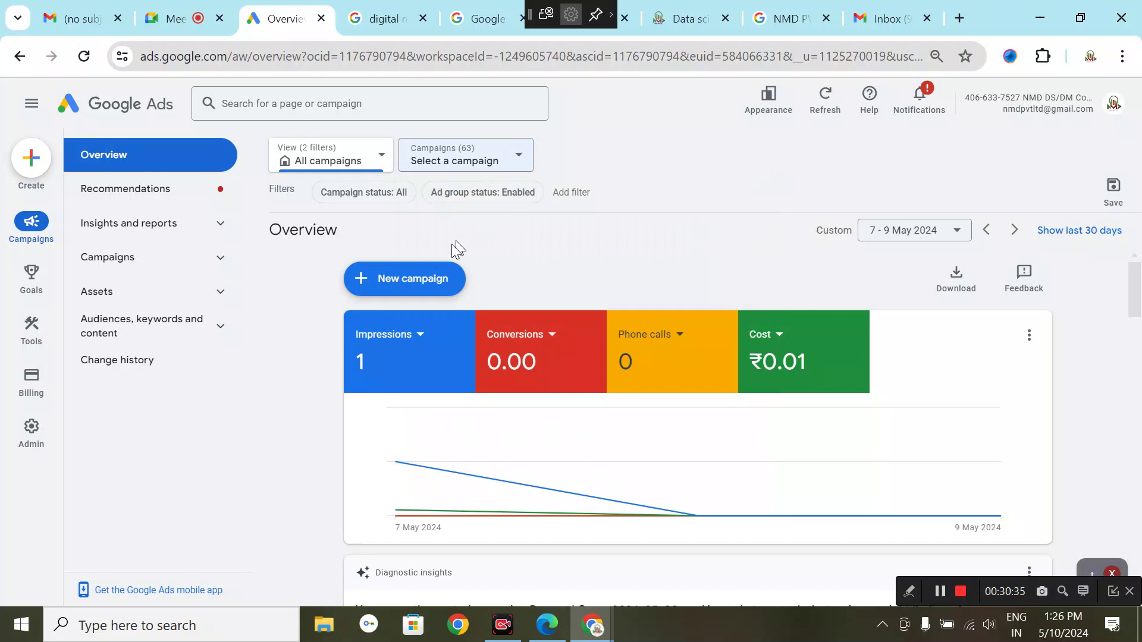
left_click(477, 159)
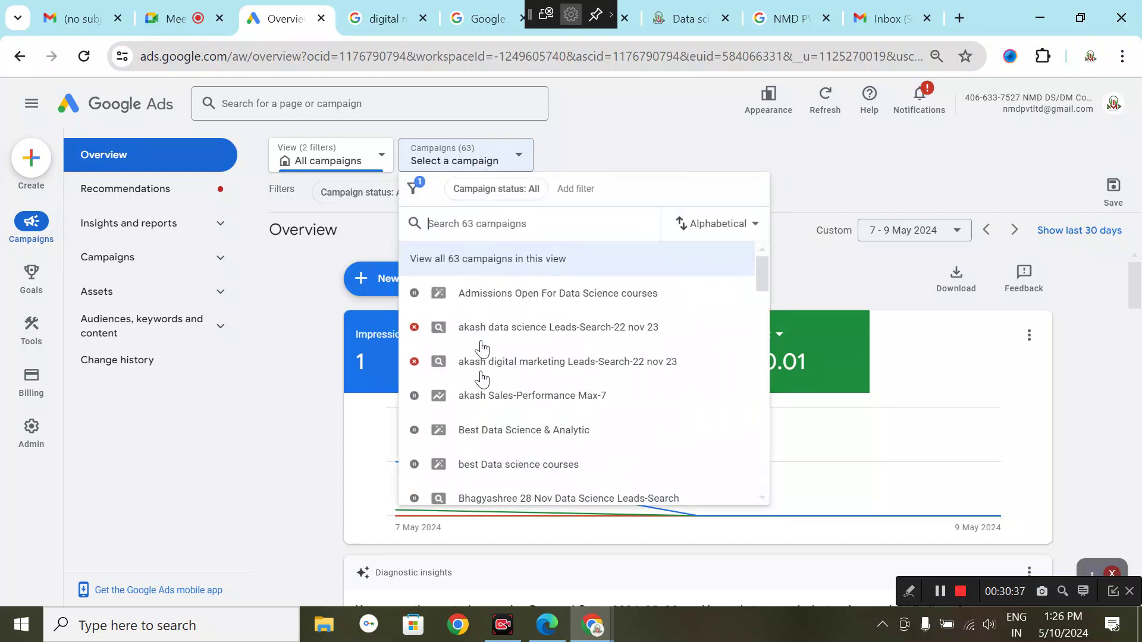
left_click(524, 159)
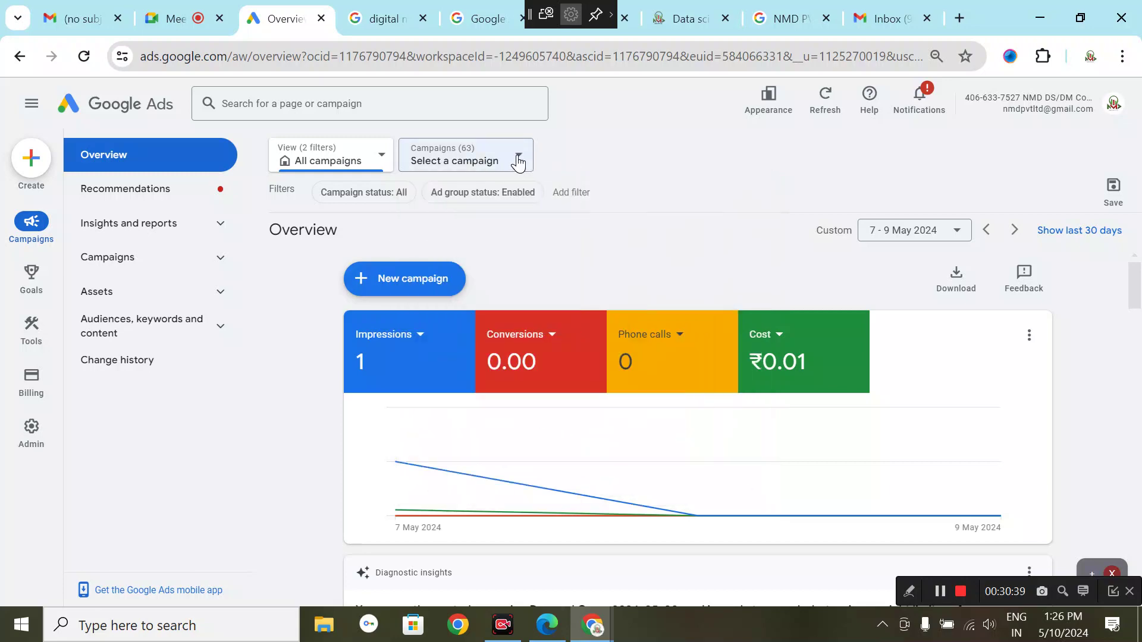
Step: Search the campaign selector for 10 and open the campaign NMD Digital marketing NMD sir 10 April
left_click(519, 159)
left_click(552, 194)
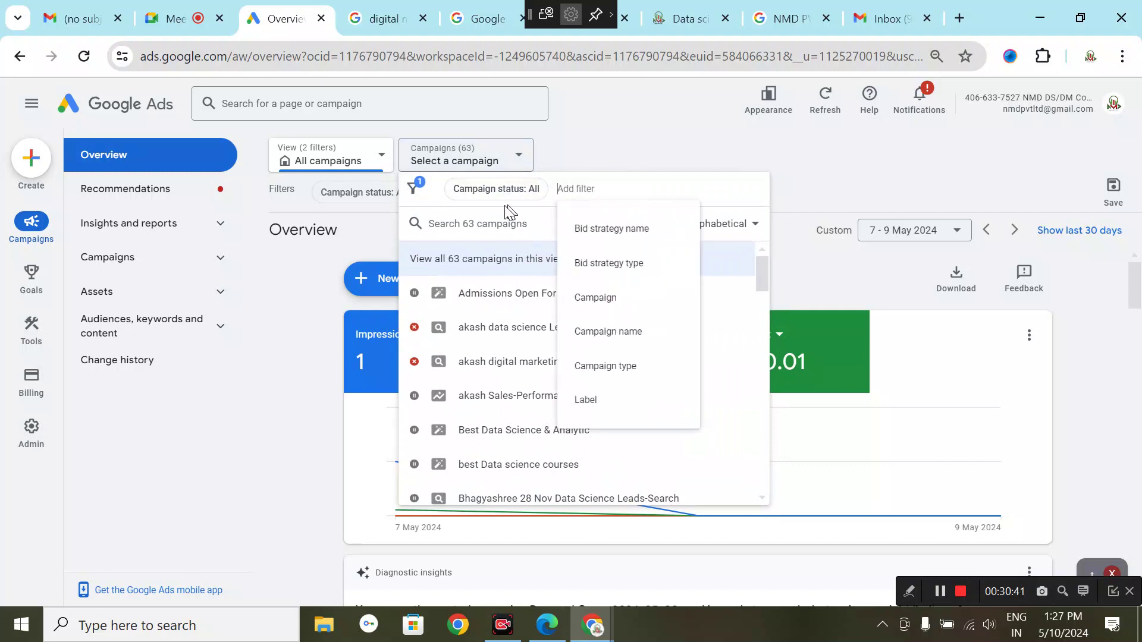
left_click(452, 224)
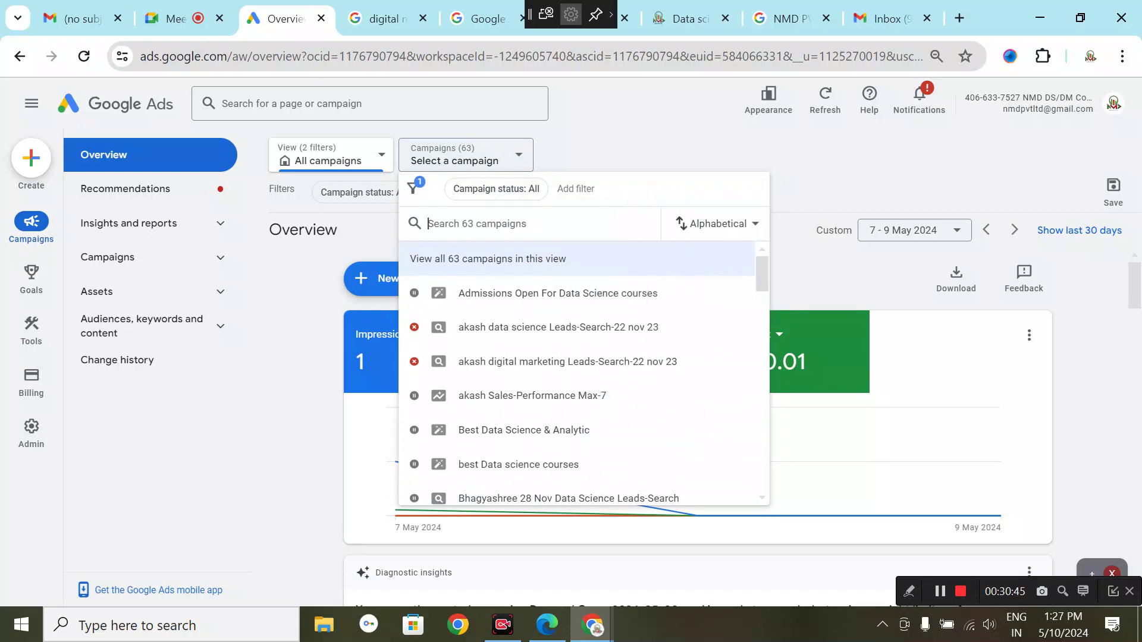
type("10")
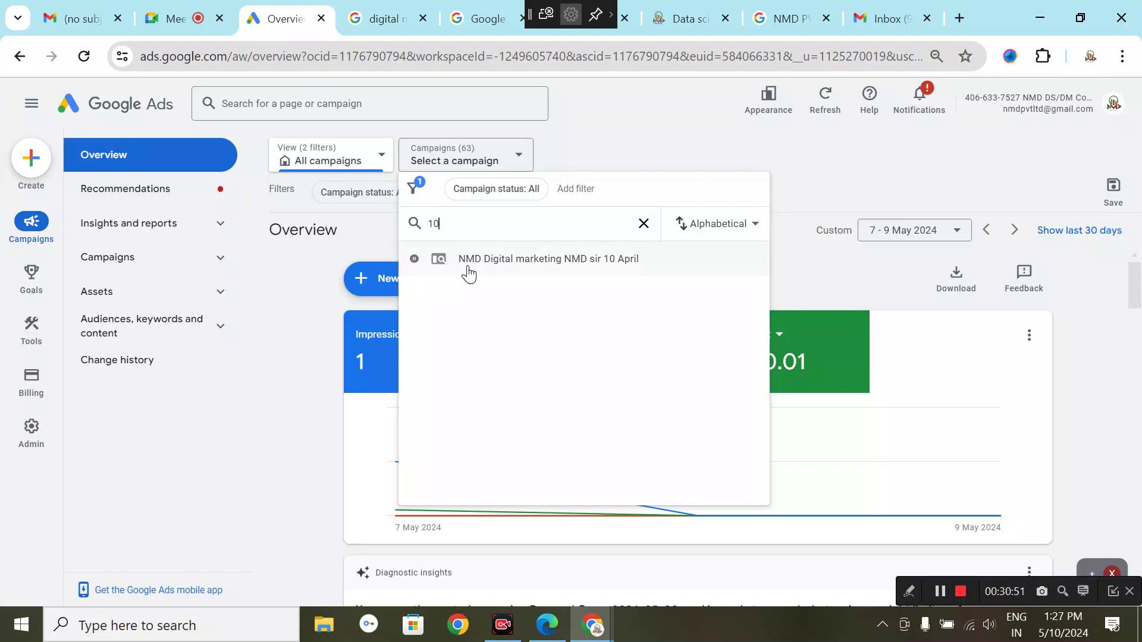
left_click(473, 271)
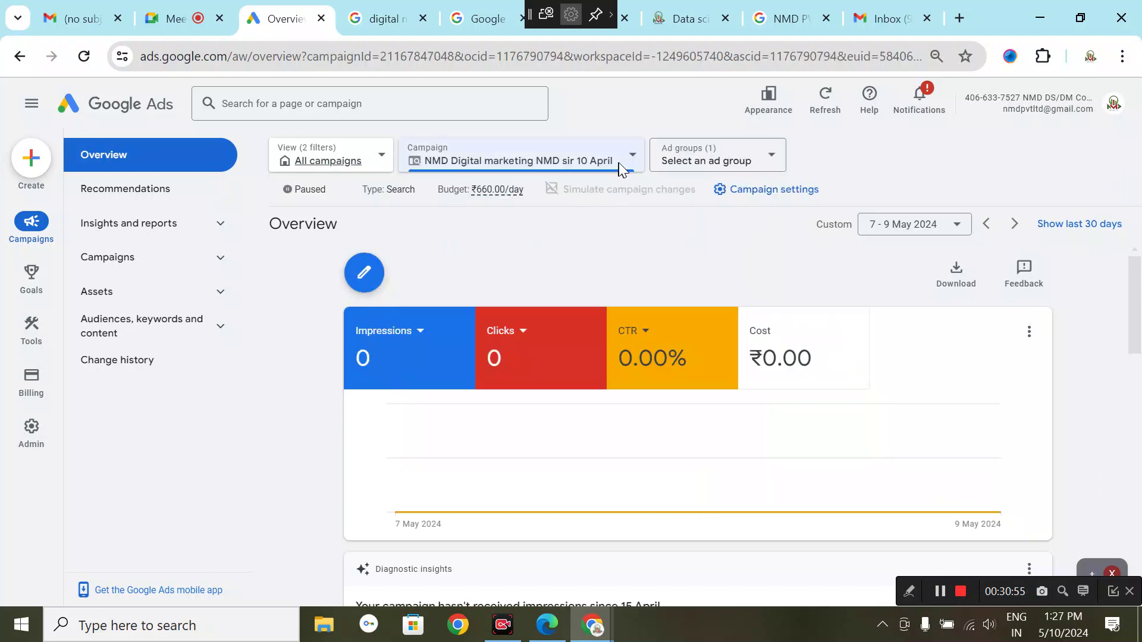
Step: Set the campaign selector's status filter to Enabled
left_click(624, 165)
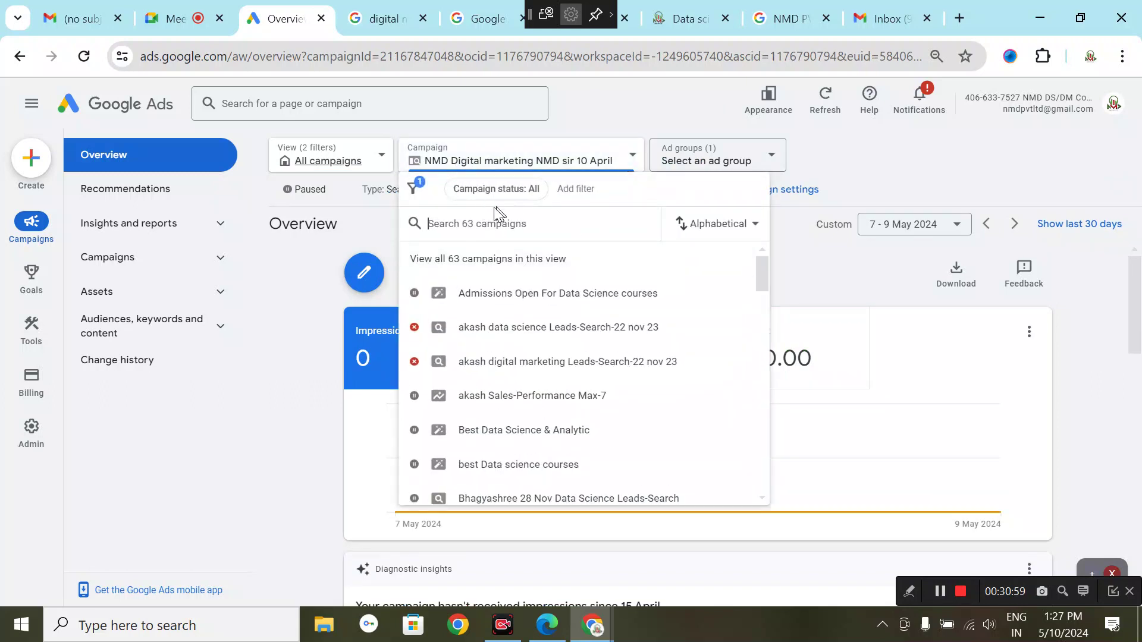
left_click(501, 190)
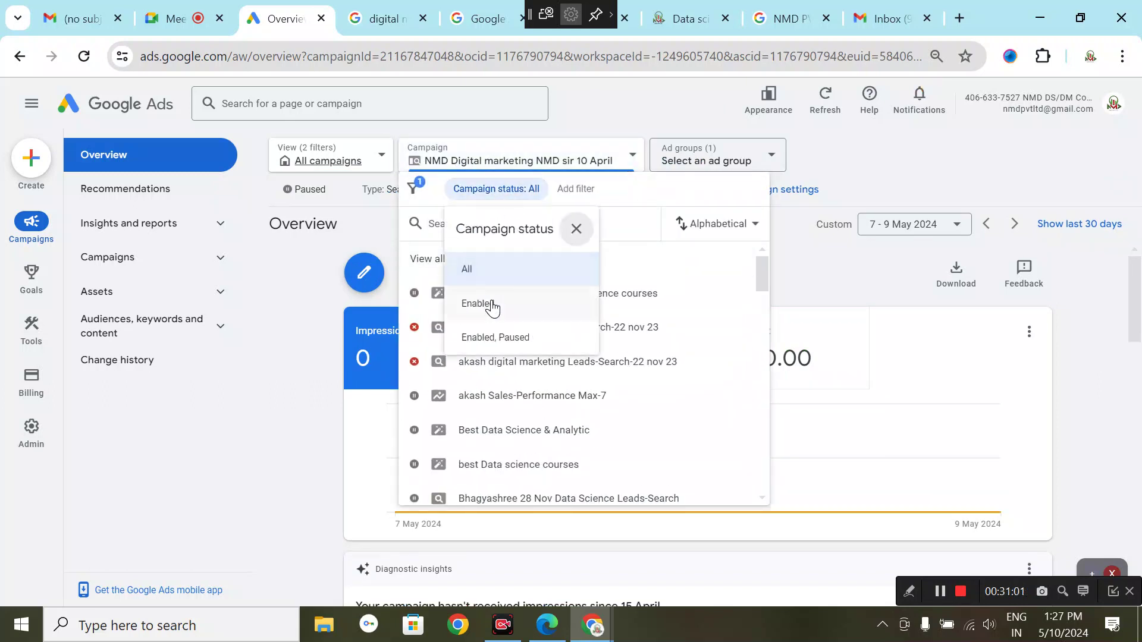
left_click(529, 303)
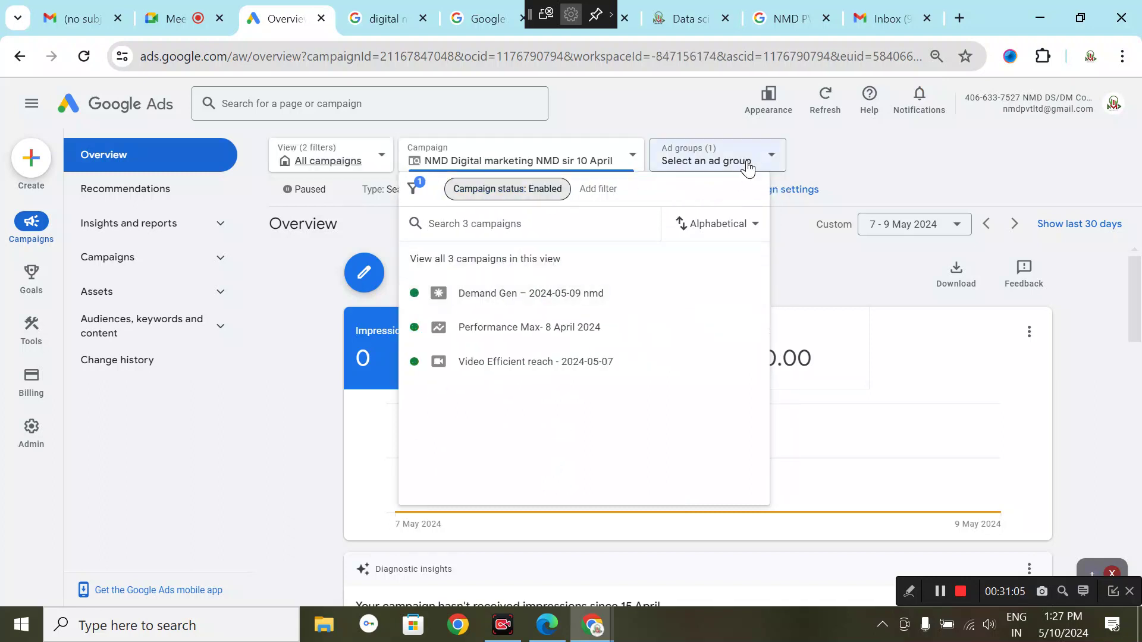
Step: Open the campaign's data science ad group and look through its overview of performance, keywords and ads
left_click(746, 167)
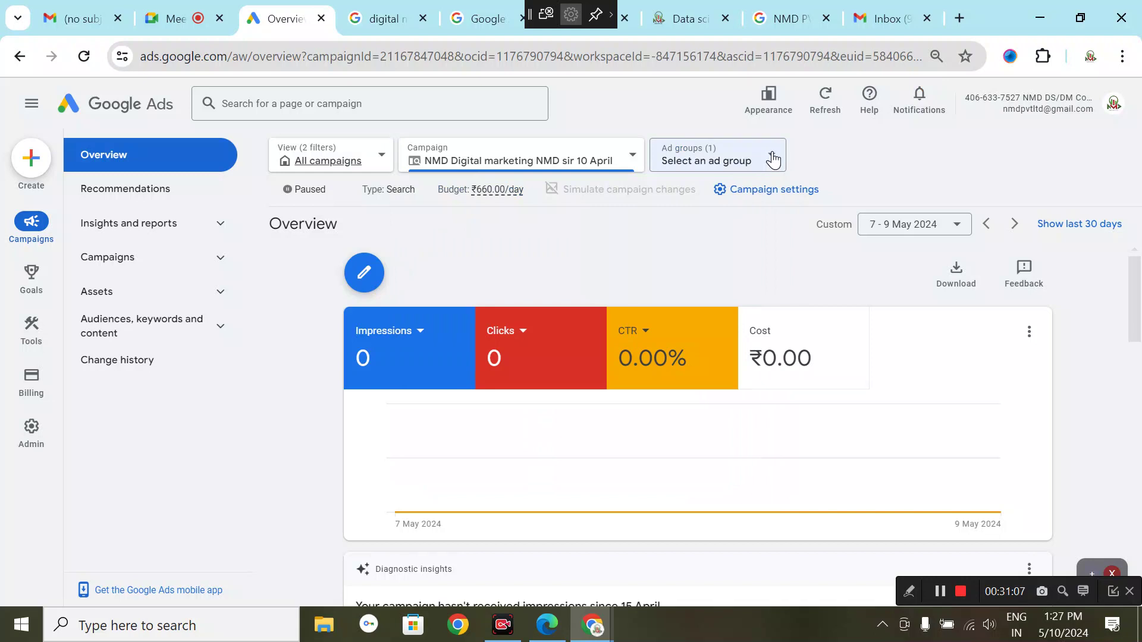
left_click(773, 159)
left_click(773, 158)
left_click(772, 159)
left_click(773, 158)
left_click(773, 158)
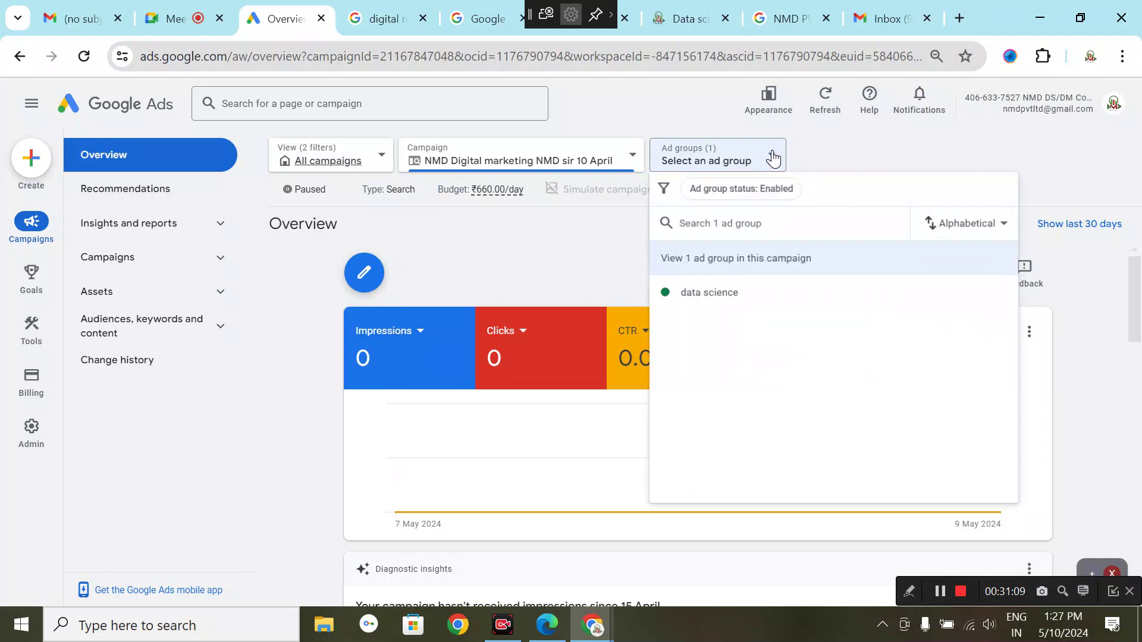
left_click(698, 302)
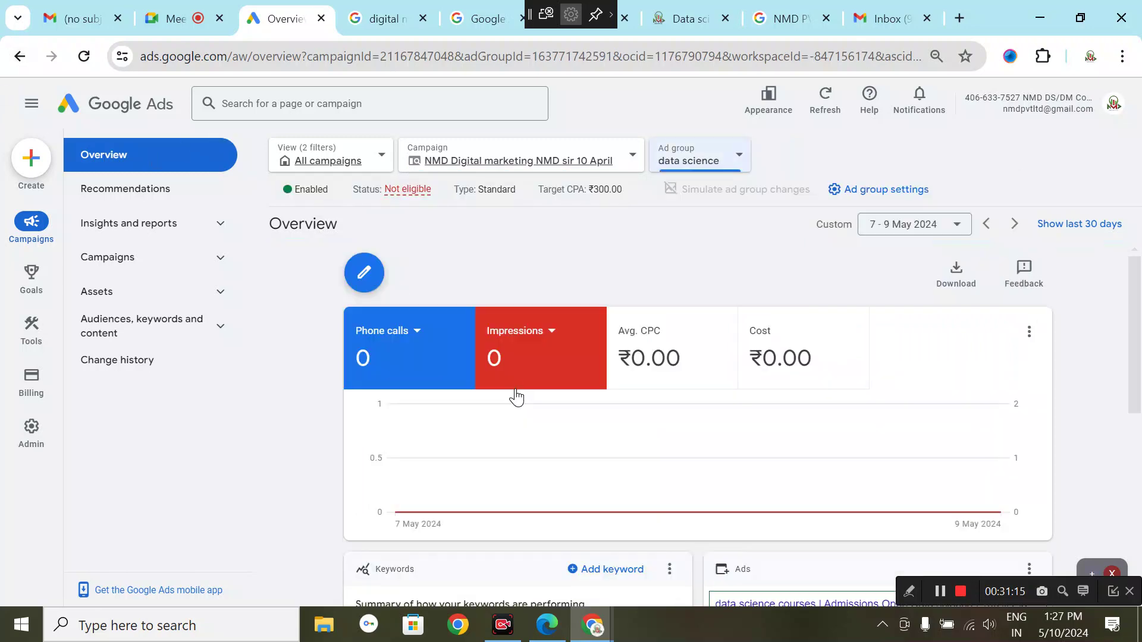
scroll(519, 410, "down", 1)
scroll(524, 446, "down", 5)
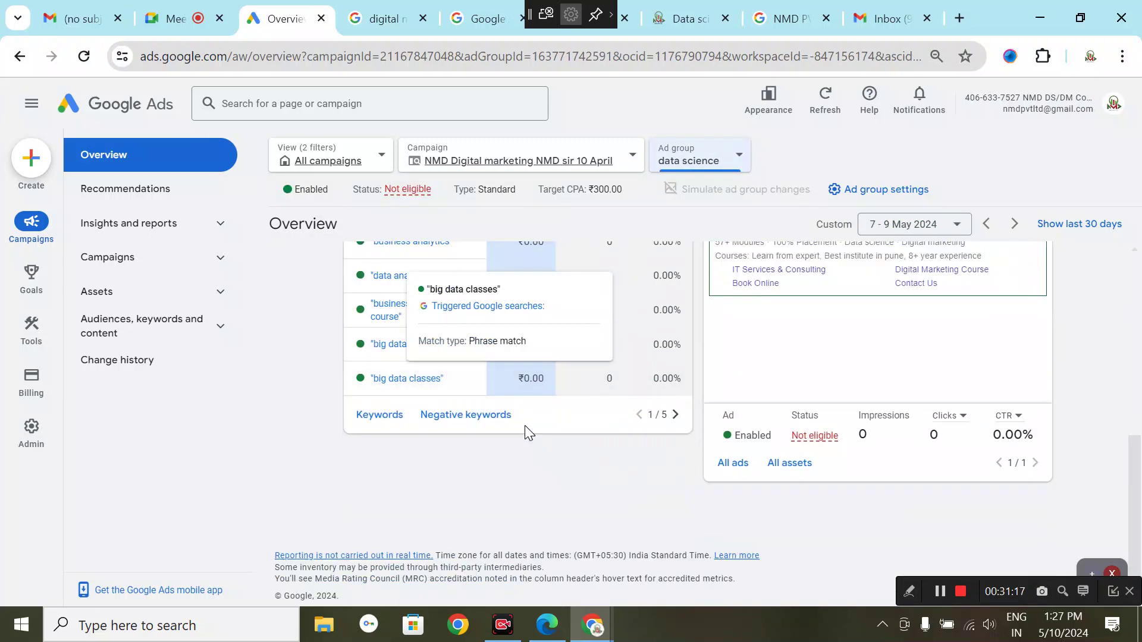
scroll(377, 301, "up", 6)
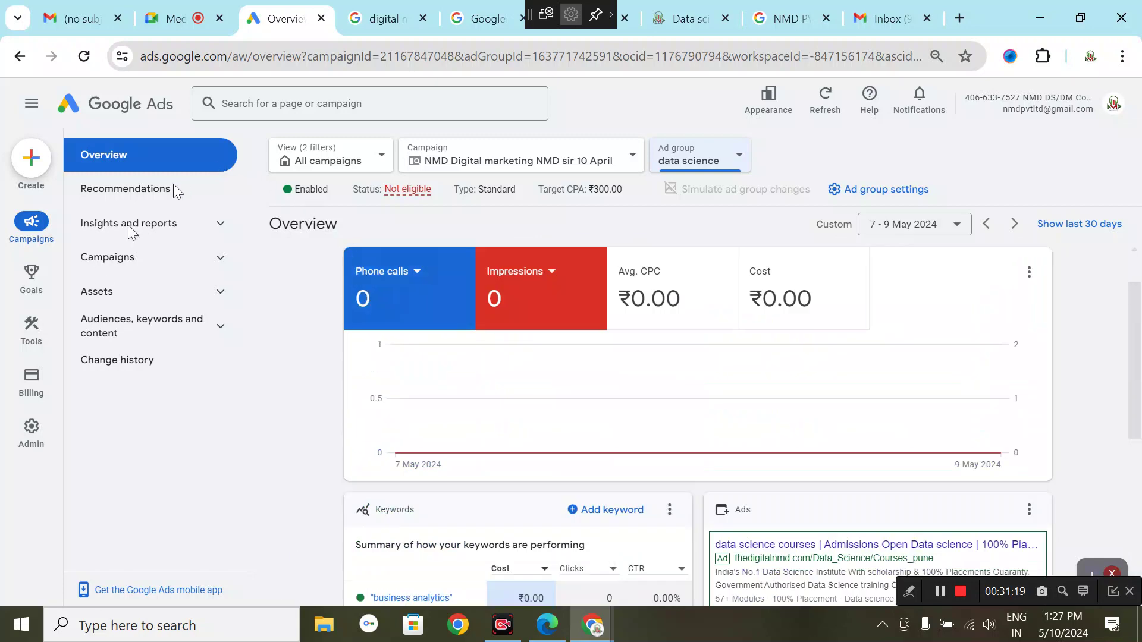
Step: Return to the account overview and resume the campaign draft Local store visits and promotions-Performance Max-19 10 may 2024
left_click(31, 156)
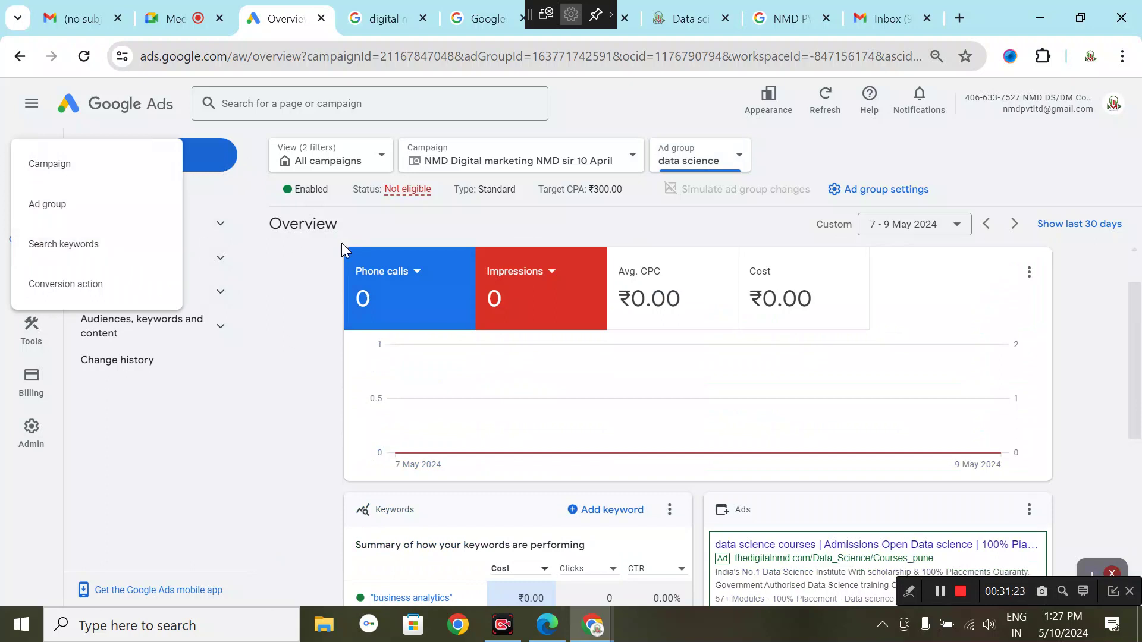
left_click(317, 250)
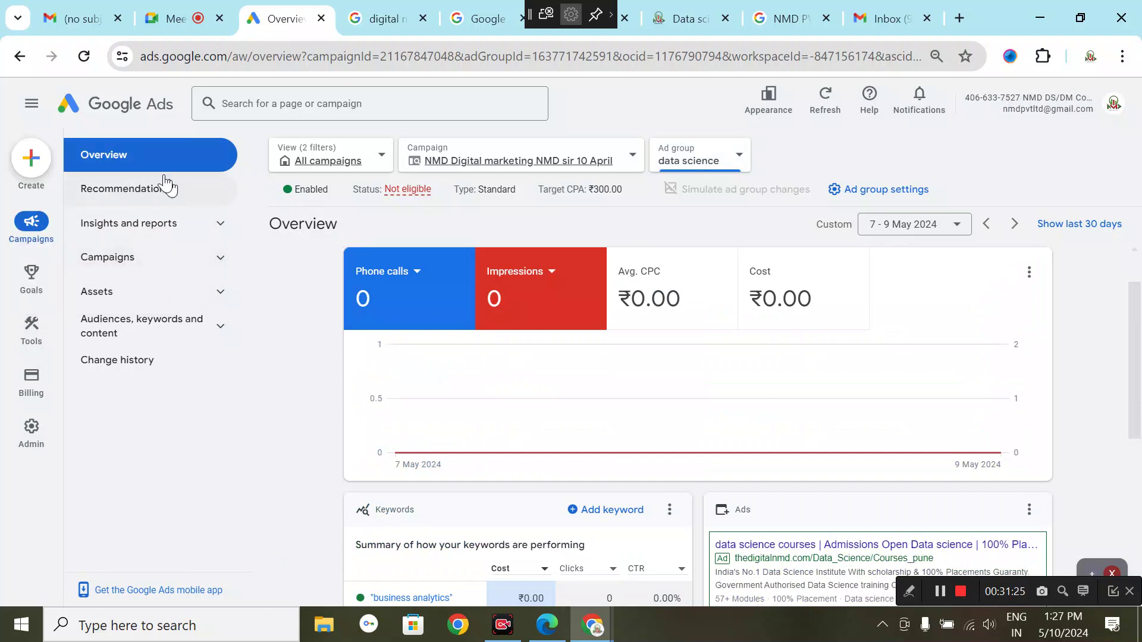
left_click(65, 113)
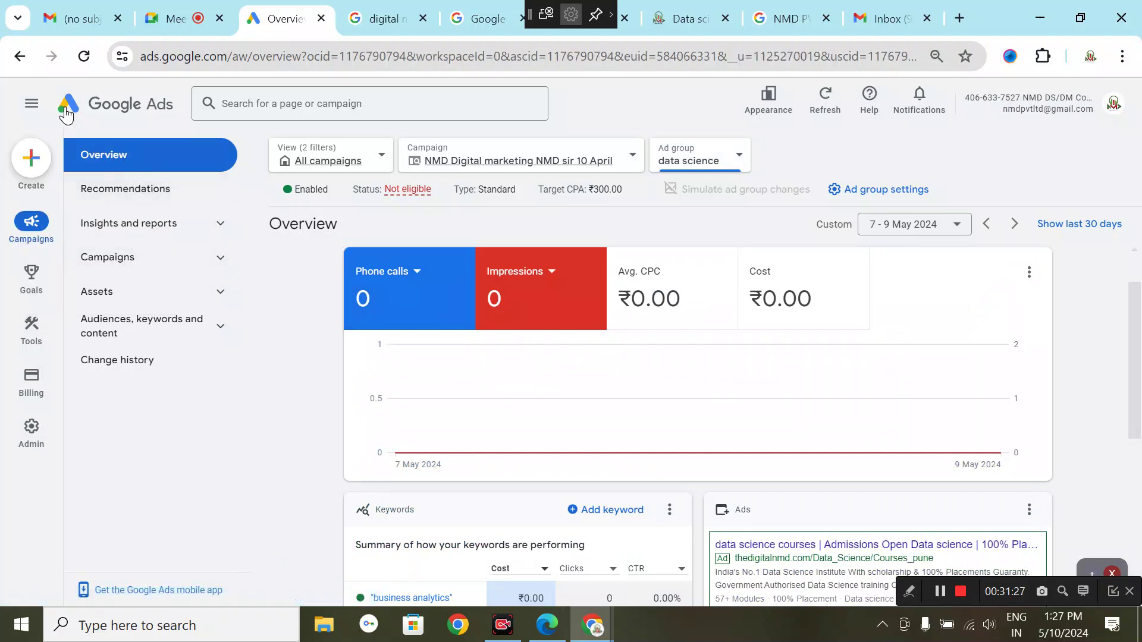
left_click(410, 296)
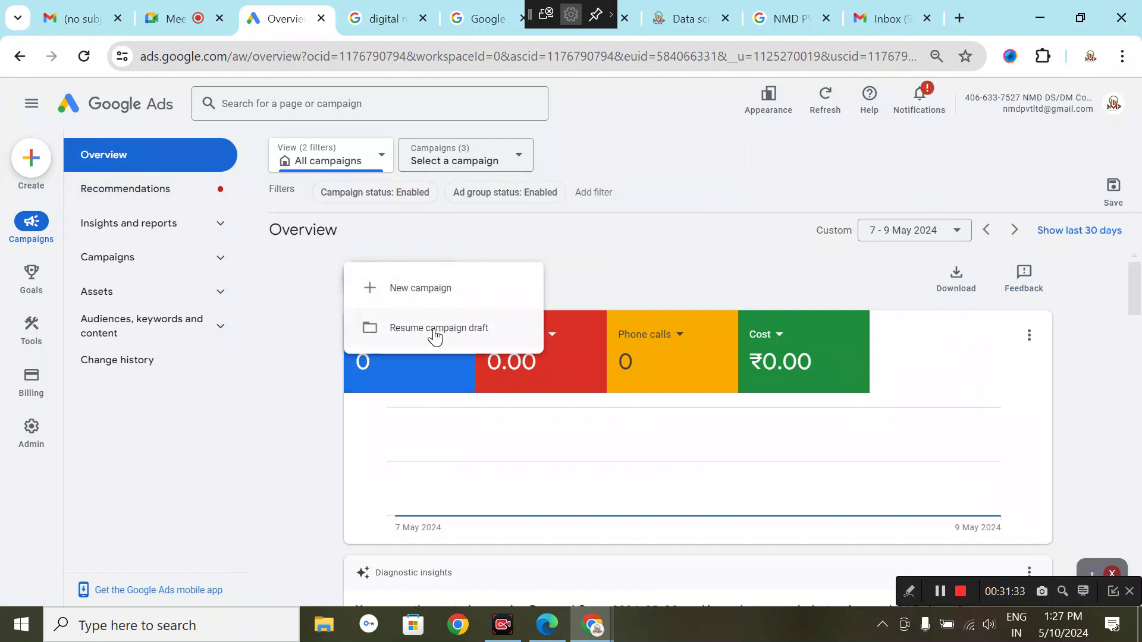
left_click(435, 337)
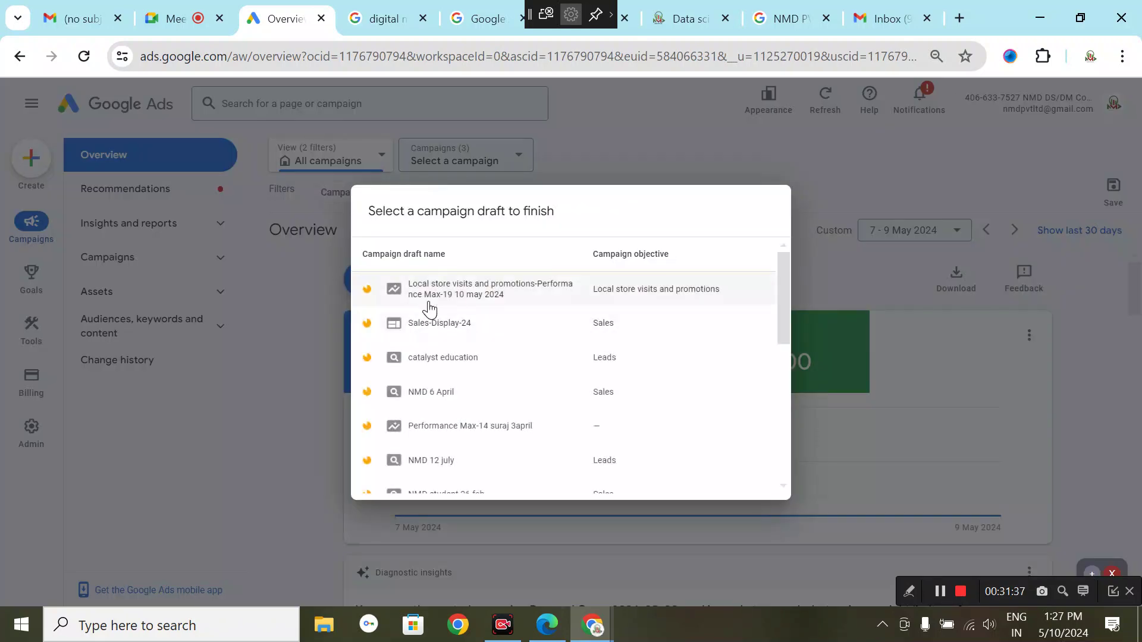
left_click(479, 306)
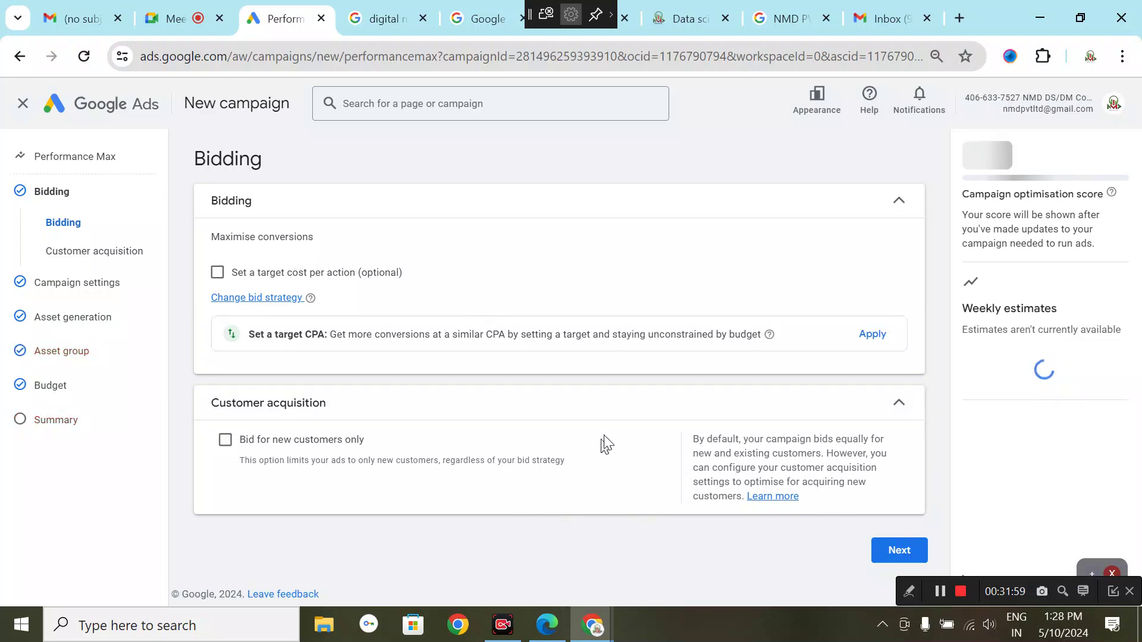
Step: Enable a target cost per action of ₹350 in the draft's bidding and continue to the campaign settings
left_click(217, 273)
left_click(268, 327)
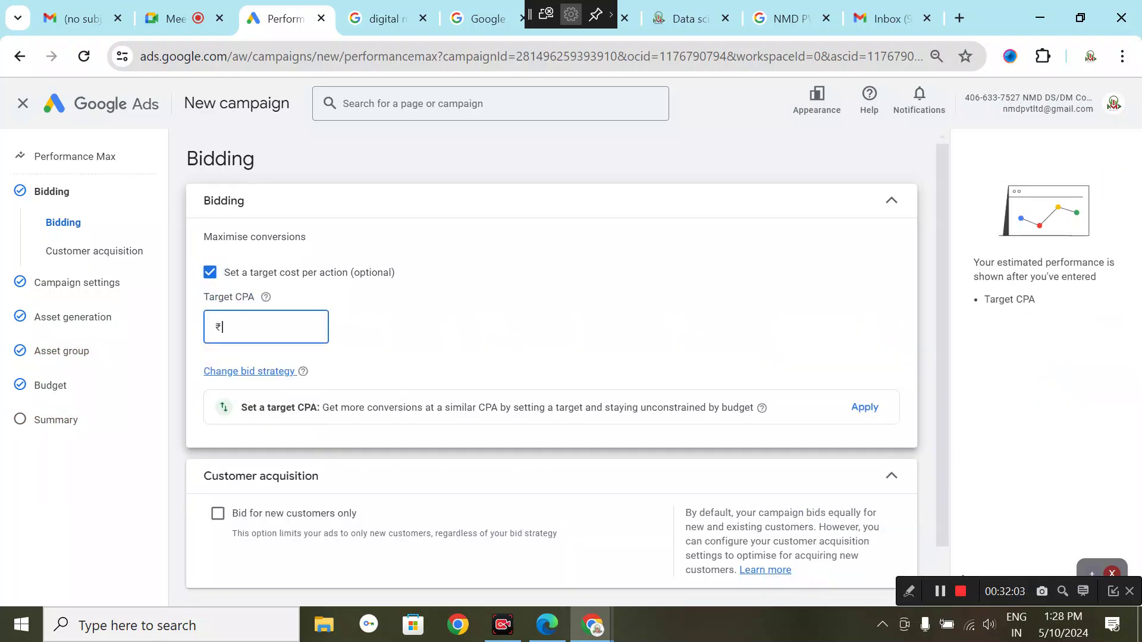
type("350")
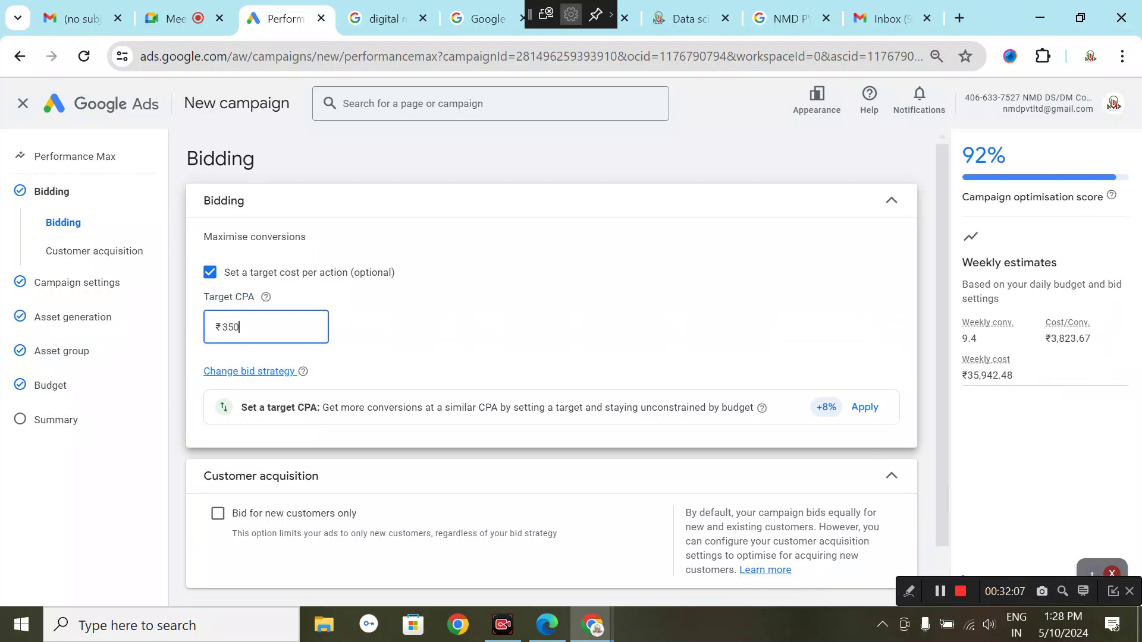
left_click(945, 562)
scroll(945, 562, "down", 2)
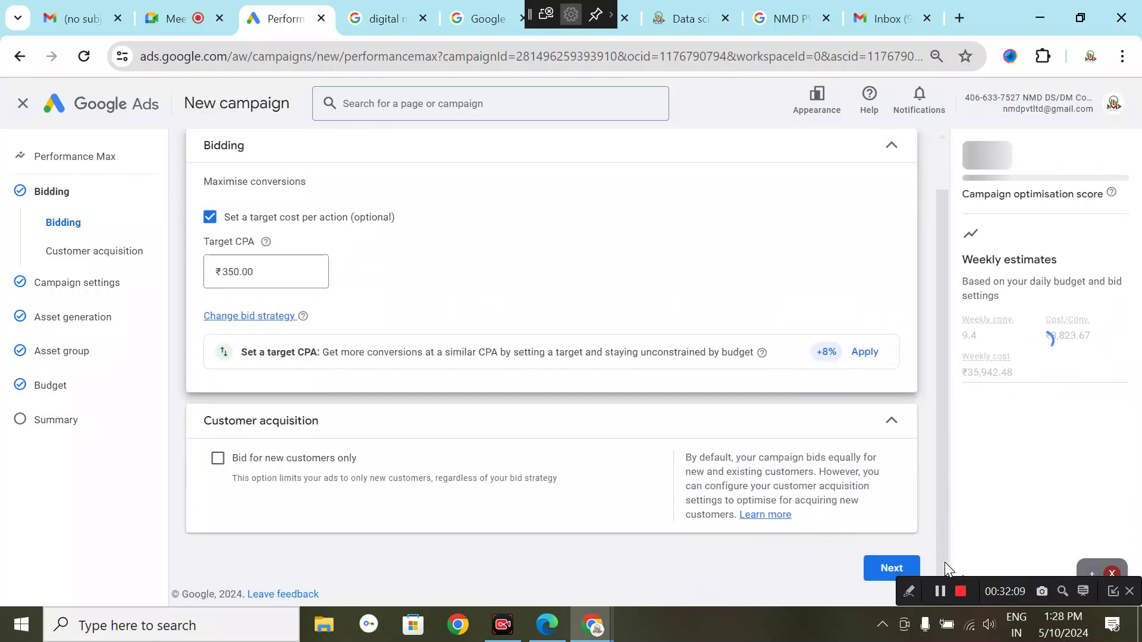
left_click(885, 572)
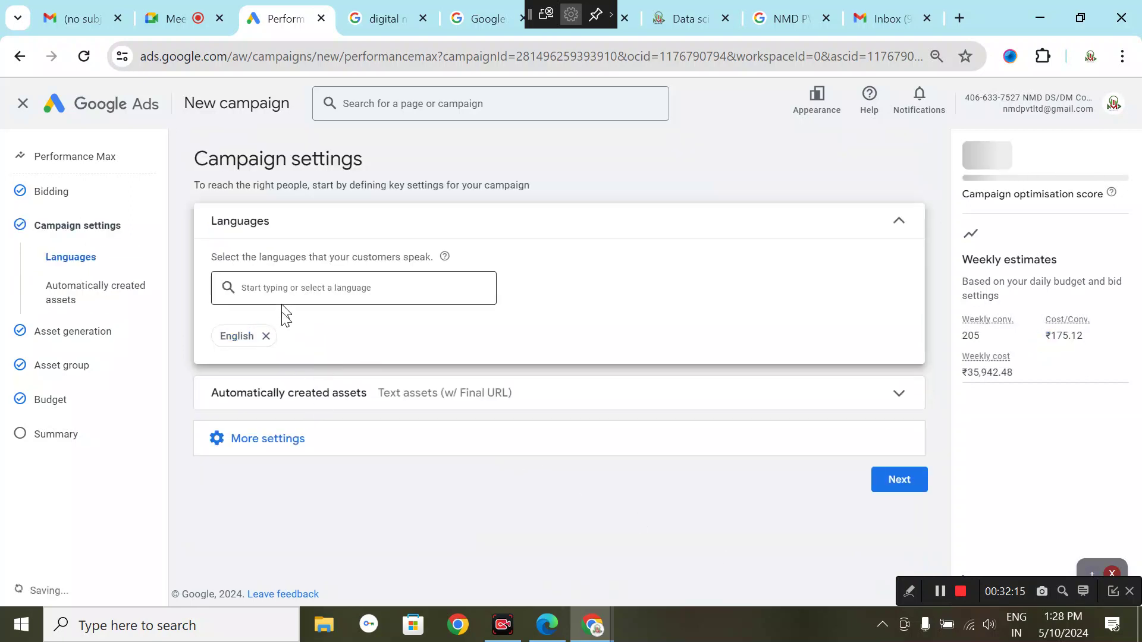
Step: Continue past the campaign settings and skip asset generation to reach the asset group page
left_click(900, 480)
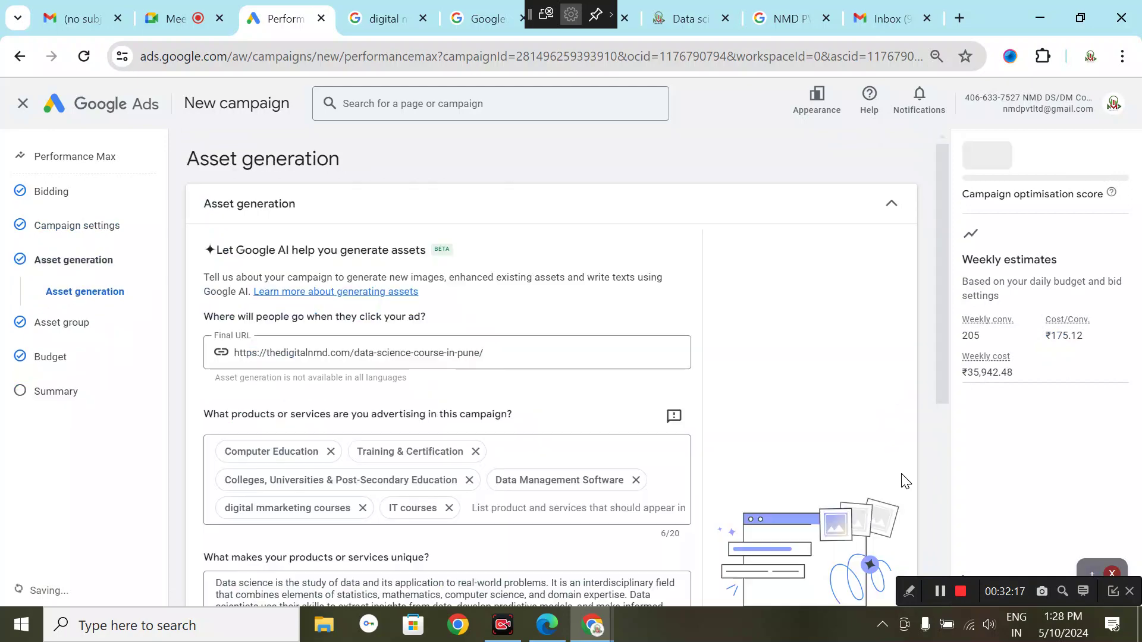
scroll(754, 454, "down", 5)
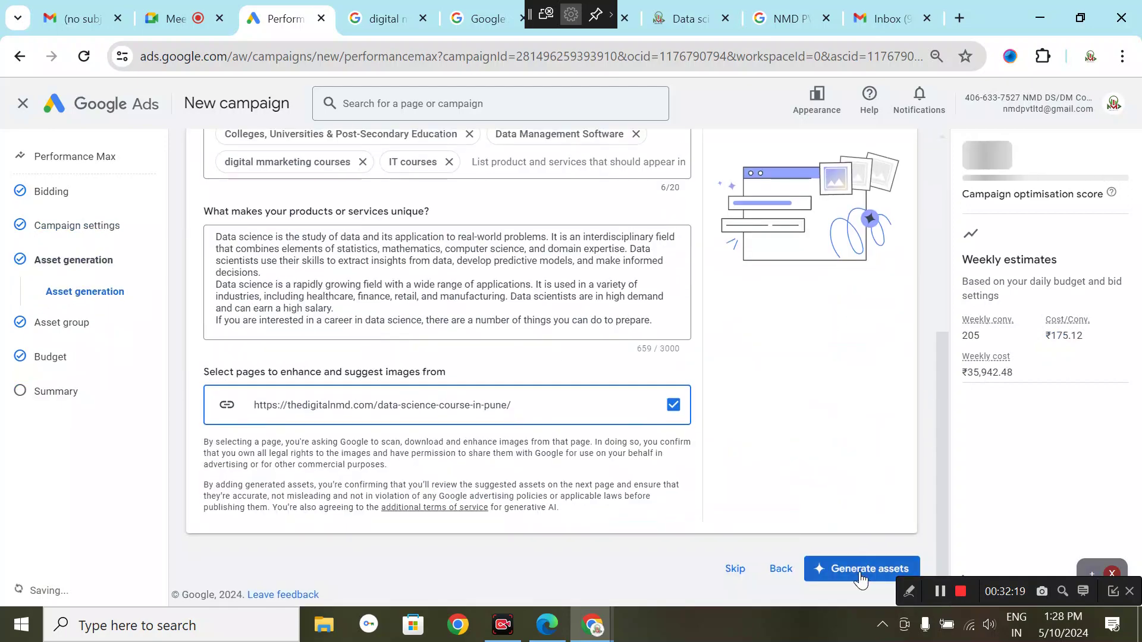
left_click(735, 571)
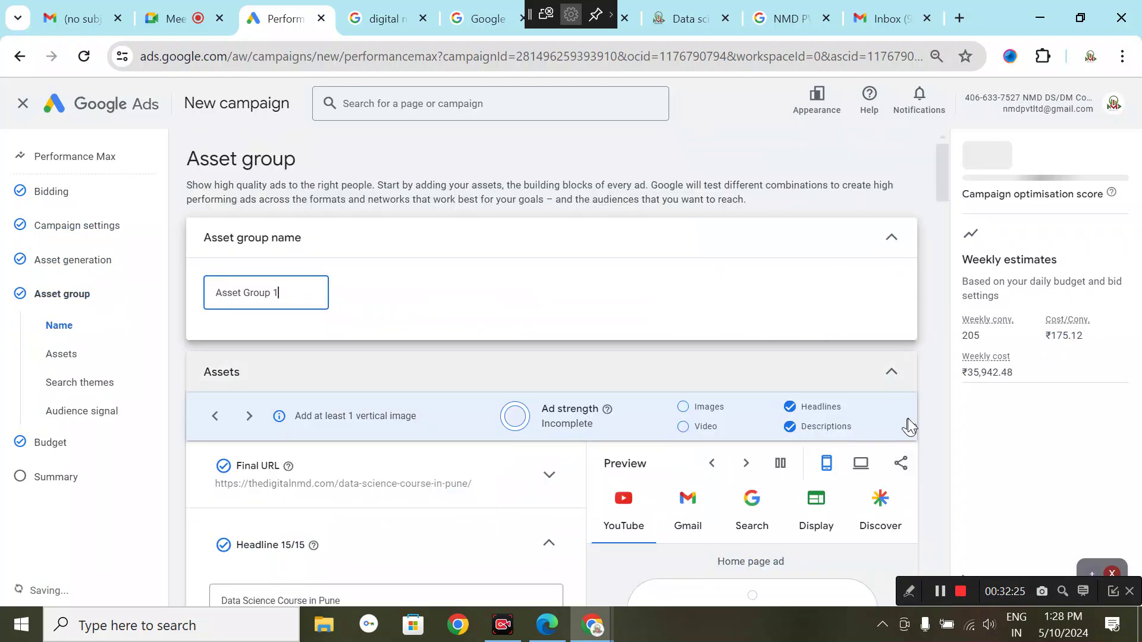
Step: Check the asset group's assets, call to action and audience signals, and continue to the budget page
scroll(886, 437, "down", 18)
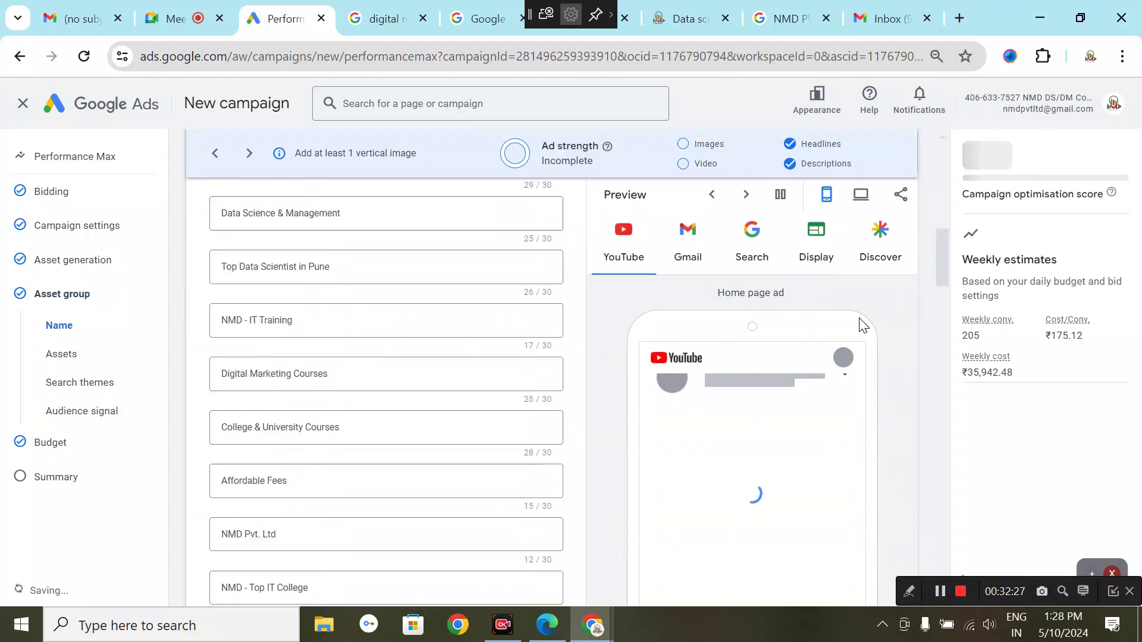
scroll(898, 463, "down", 15)
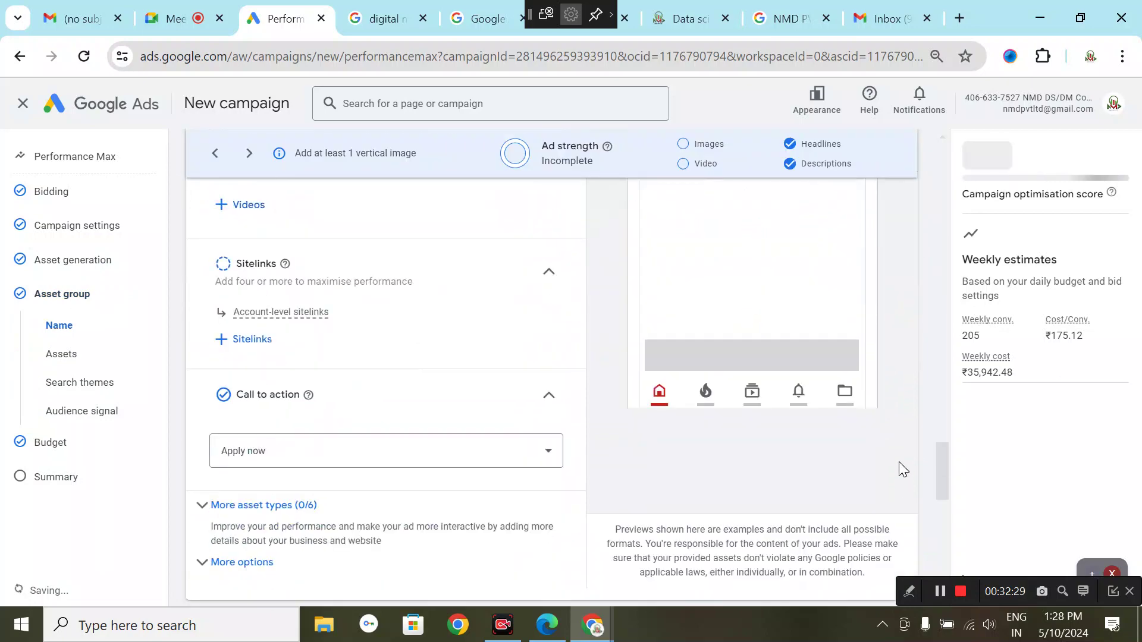
scroll(898, 467, "down", 3)
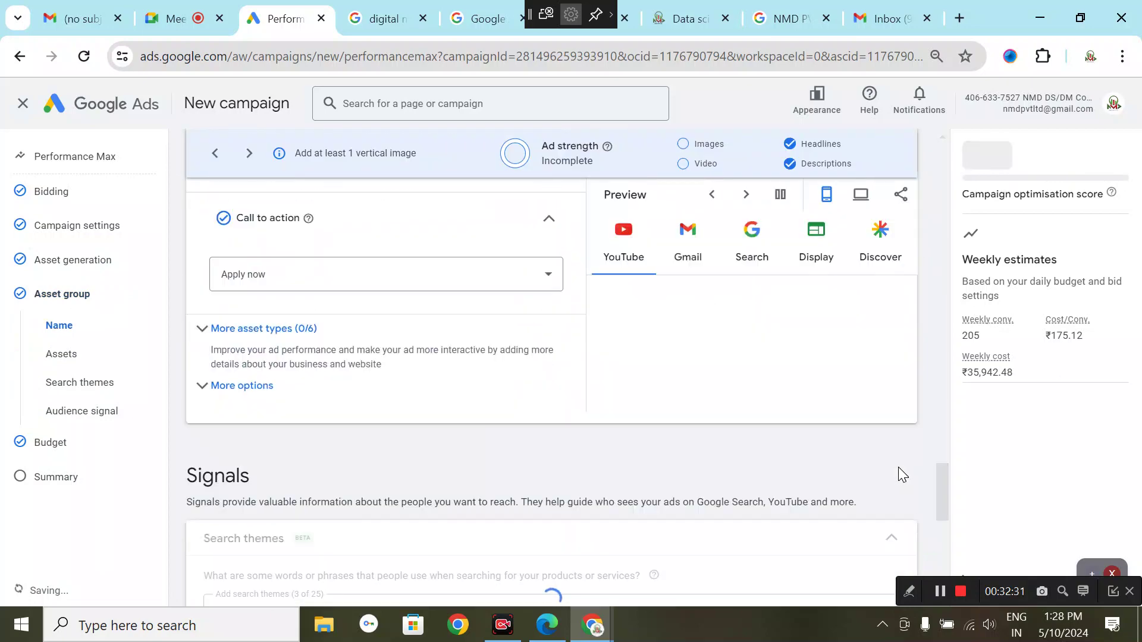
scroll(898, 466, "down", 6)
scroll(903, 472, "down", 1)
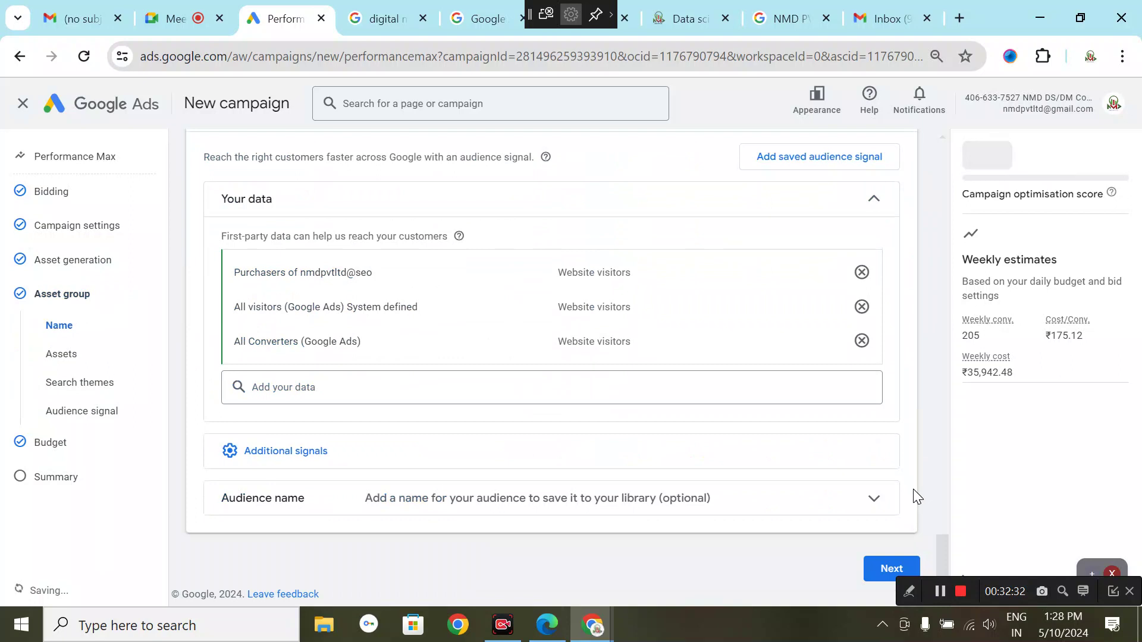
left_click(890, 573)
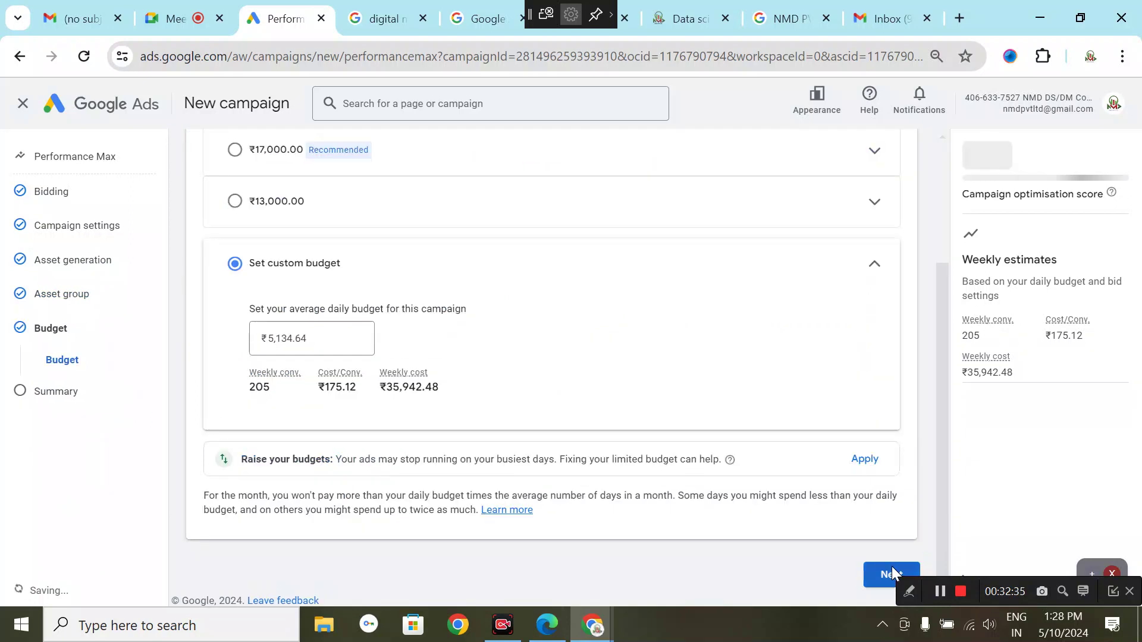
Step: Open the square image issue from the campaign summary and add the Programming and Data Science Courses stock image to the asset group
left_click(883, 584)
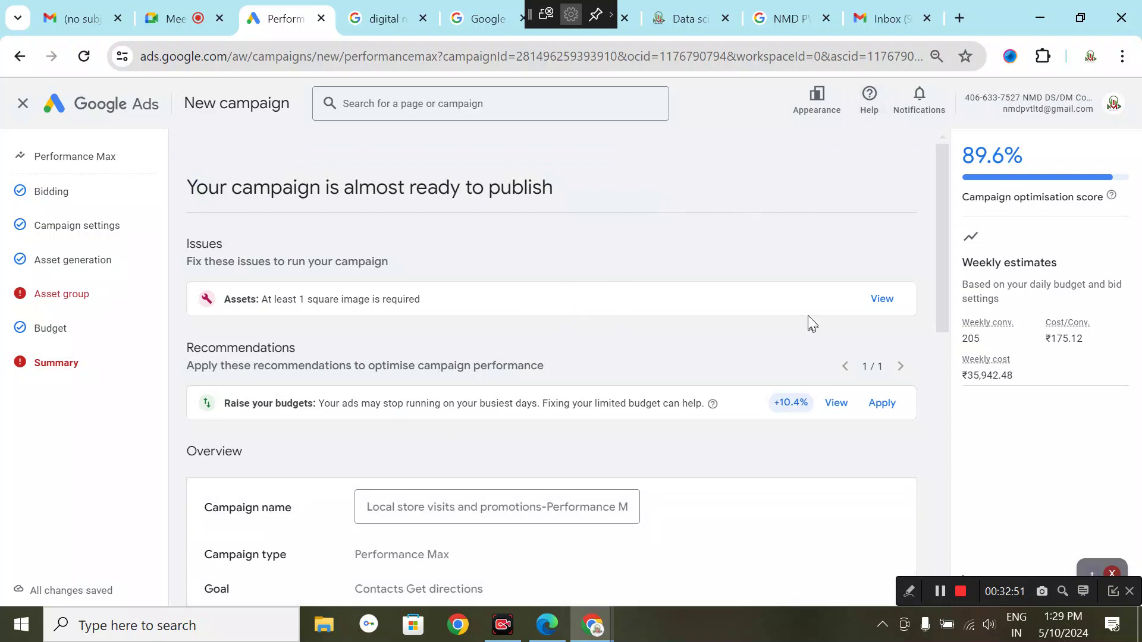
left_click(872, 302)
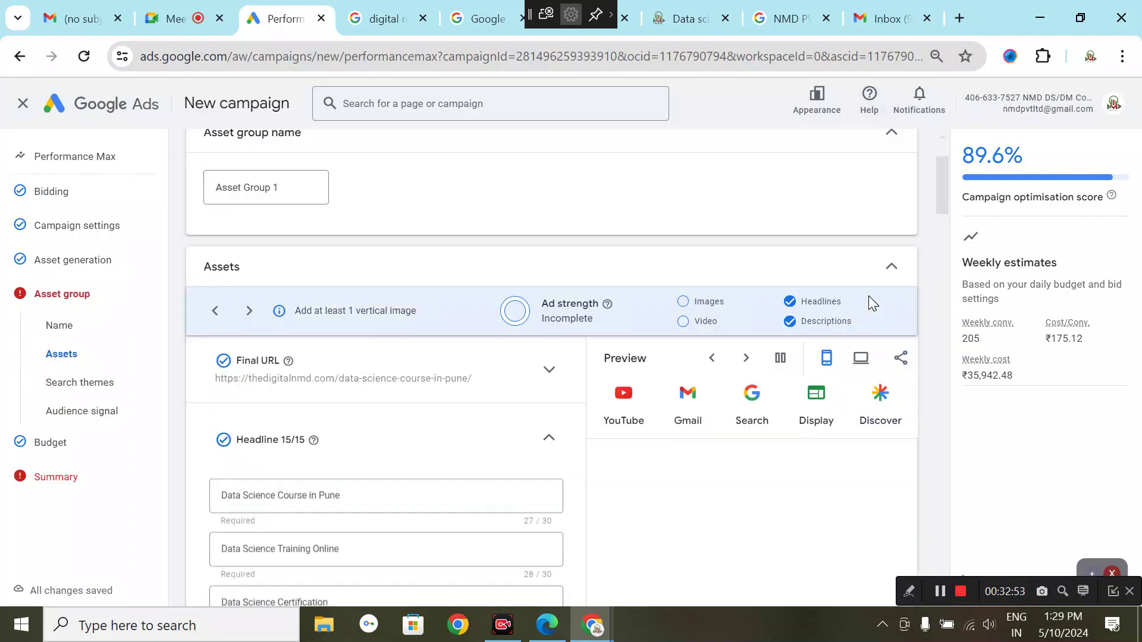
scroll(391, 332, "down", 15)
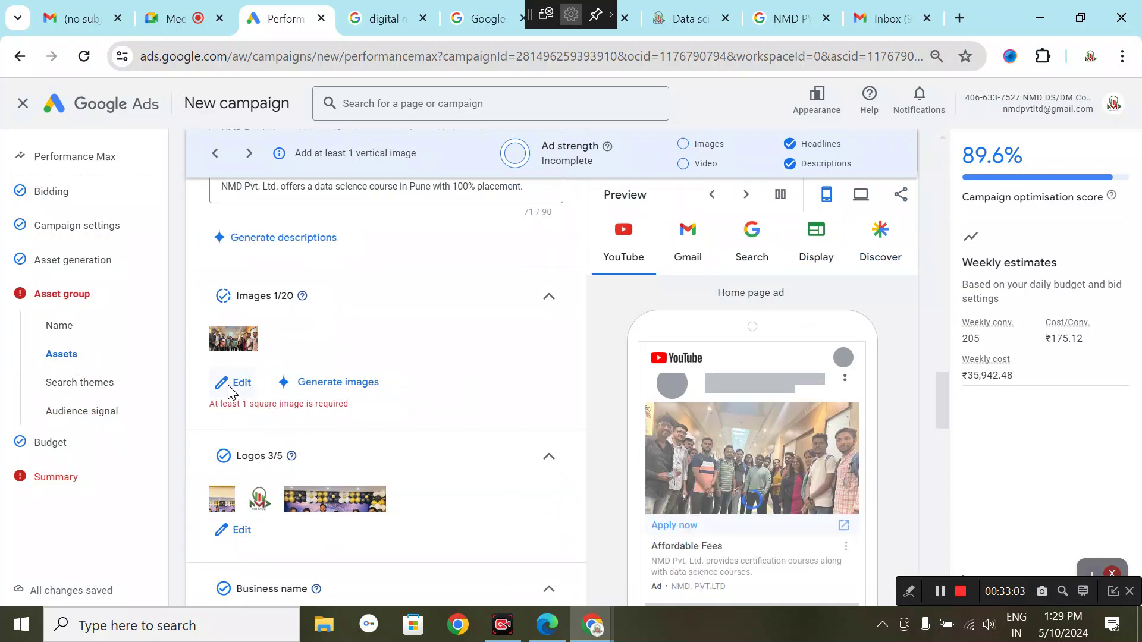
left_click(232, 384)
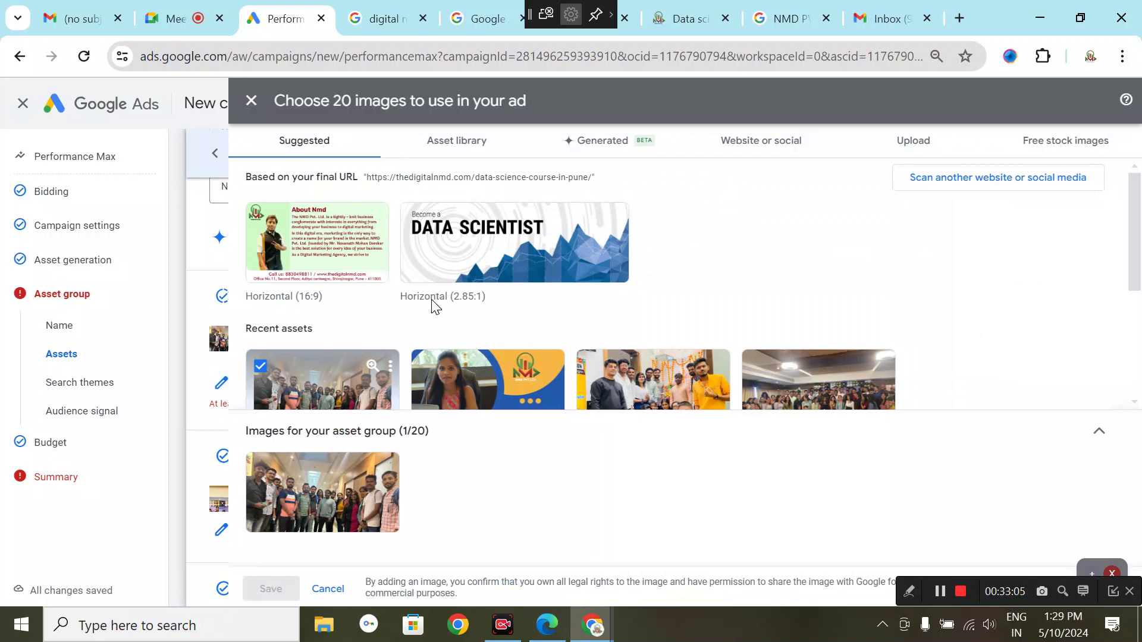
scroll(449, 315, "down", 4)
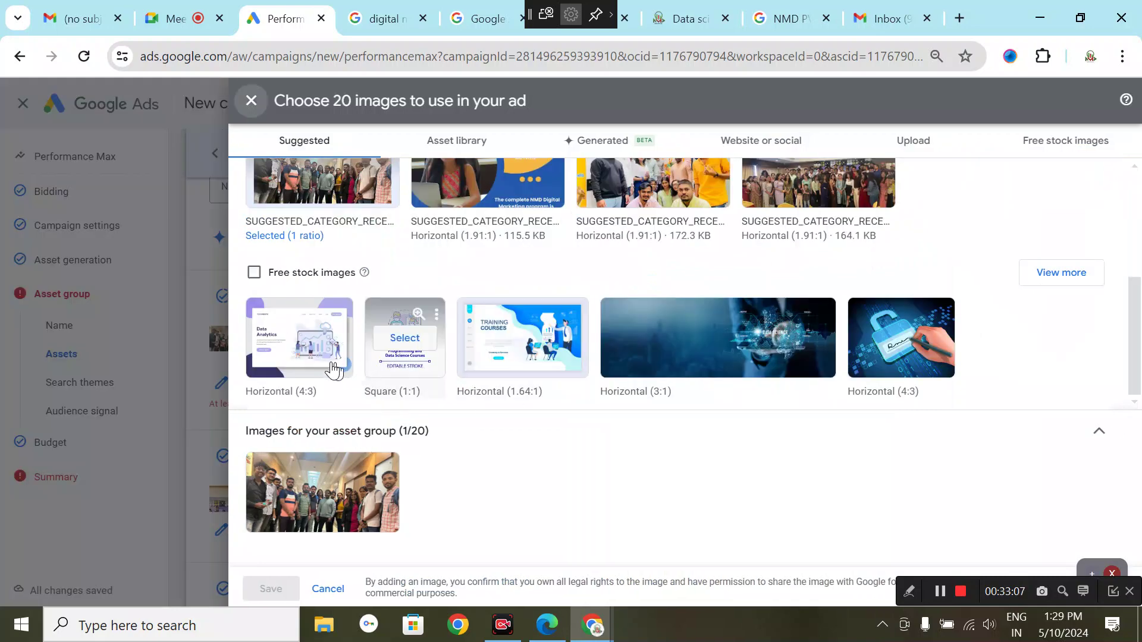
left_click(395, 368)
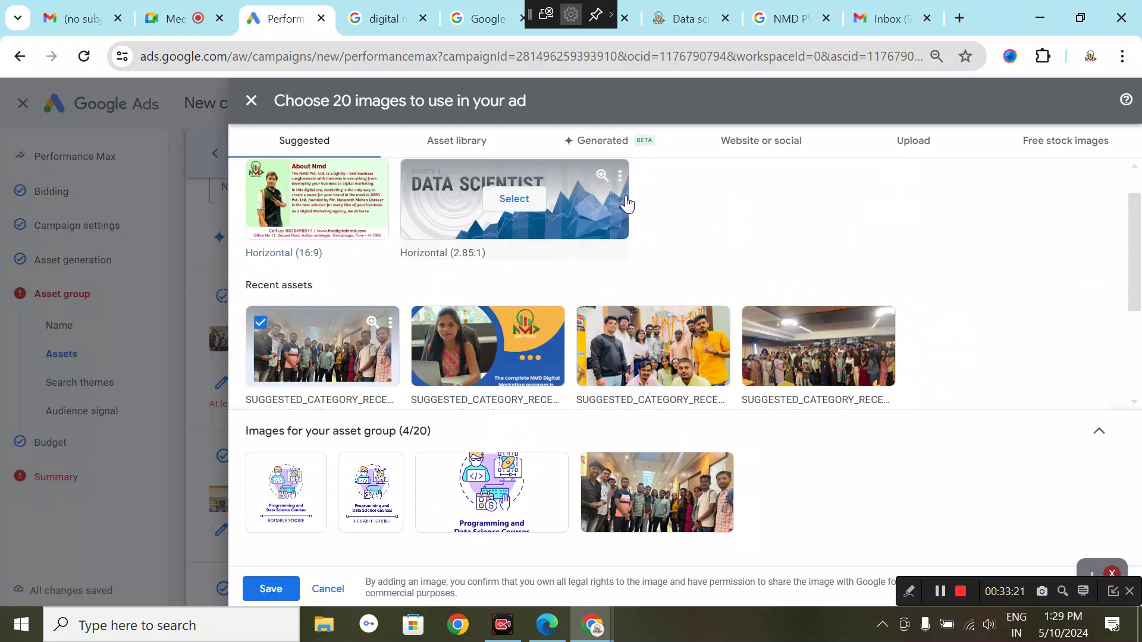
Step: Add the 6 Golden Years of Success image from the asset library in 1.91:1 and 1:1 crops, and save the image selection
scroll(627, 204, "up", 1)
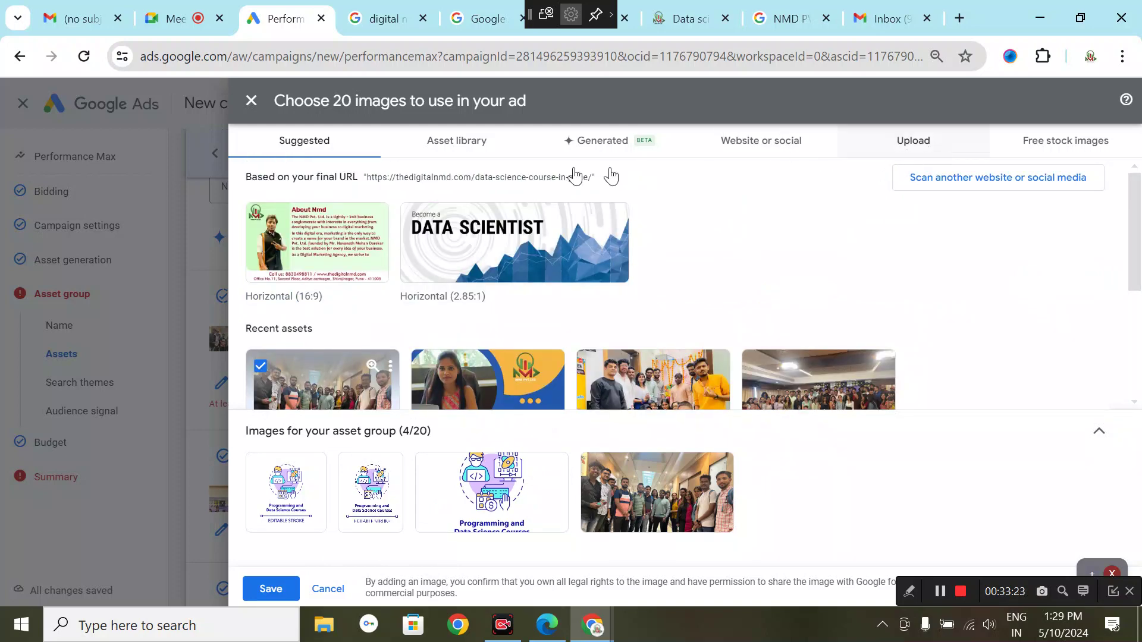
left_click(459, 146)
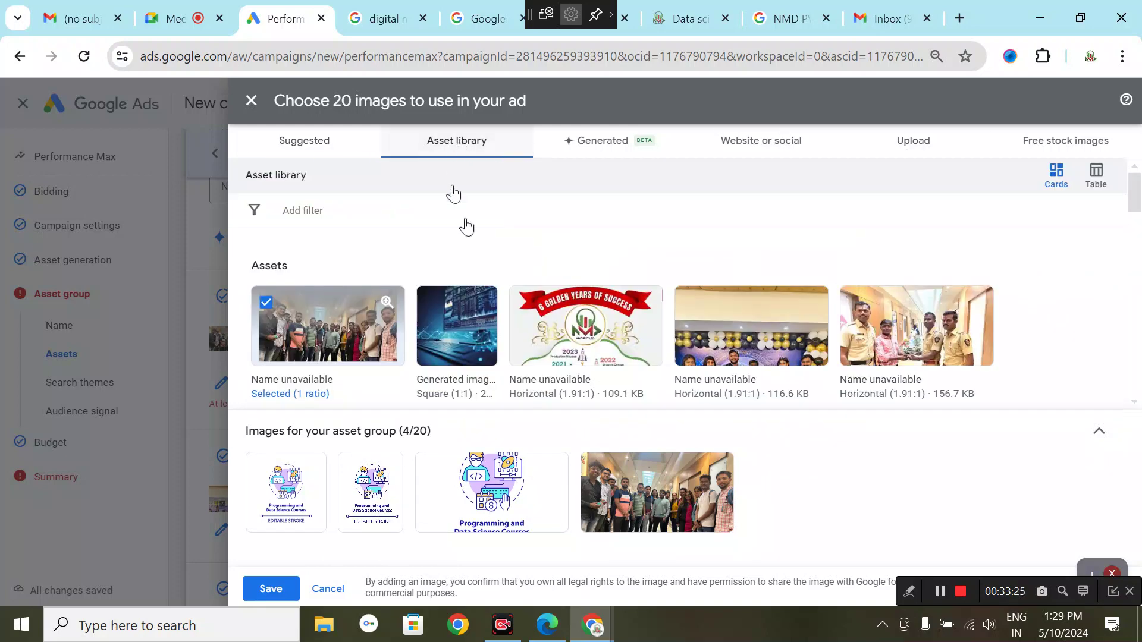
left_click(576, 356)
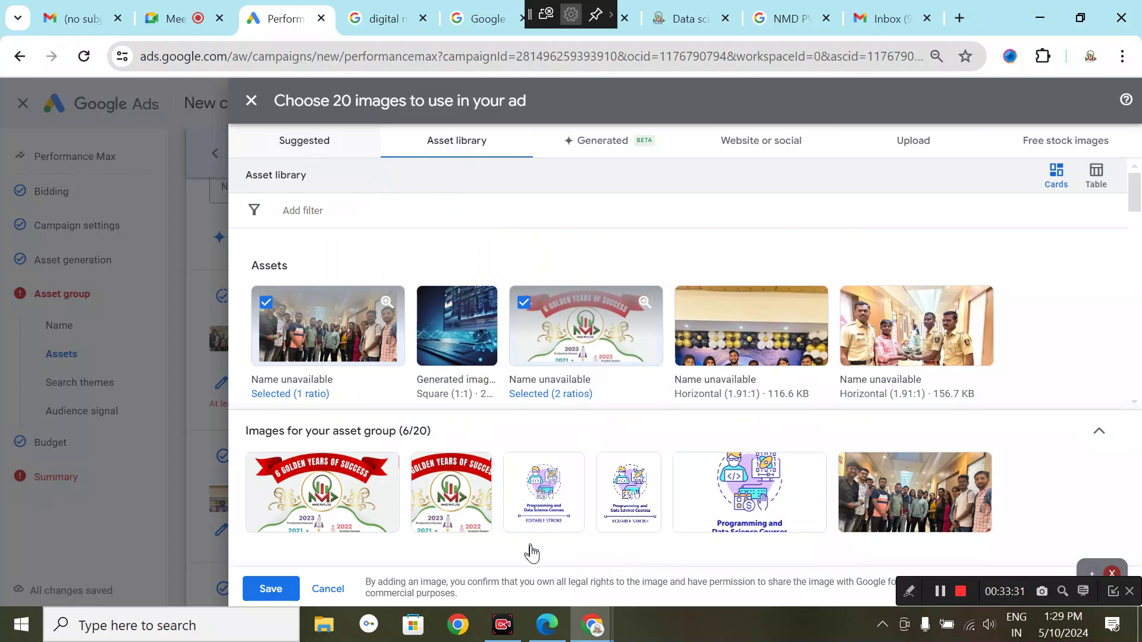
left_click(443, 504)
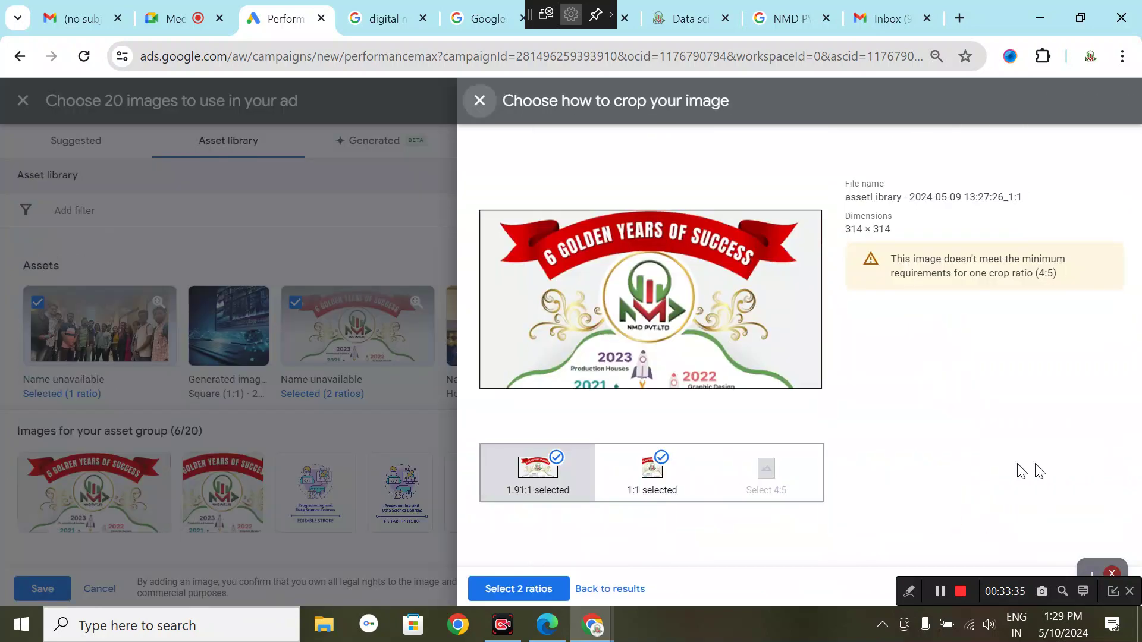
left_click(646, 475)
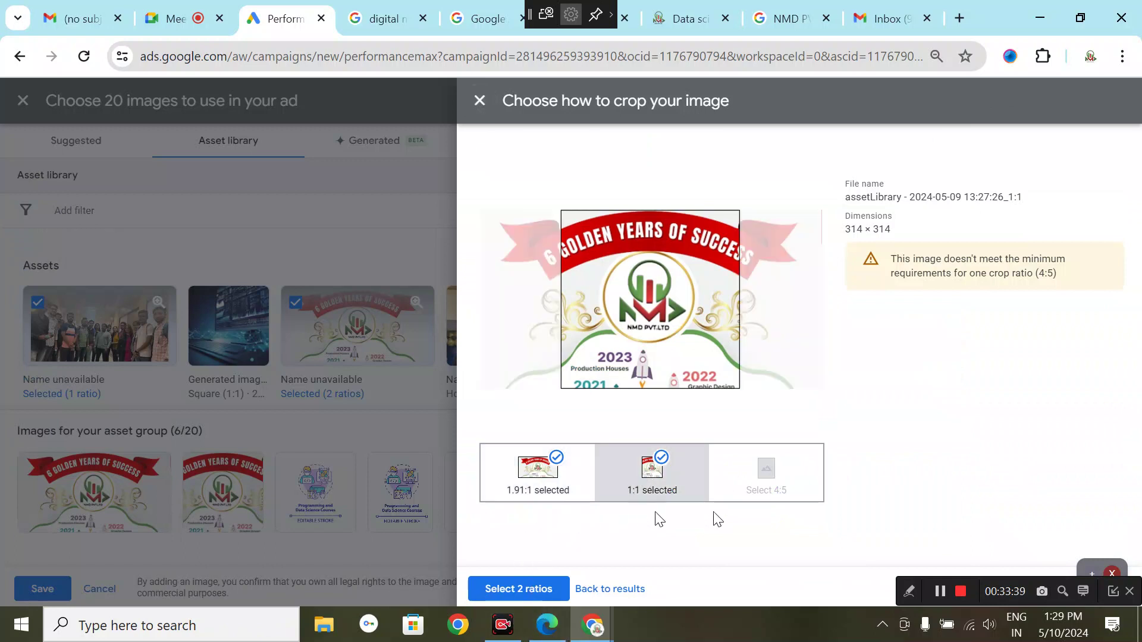
left_click(527, 497)
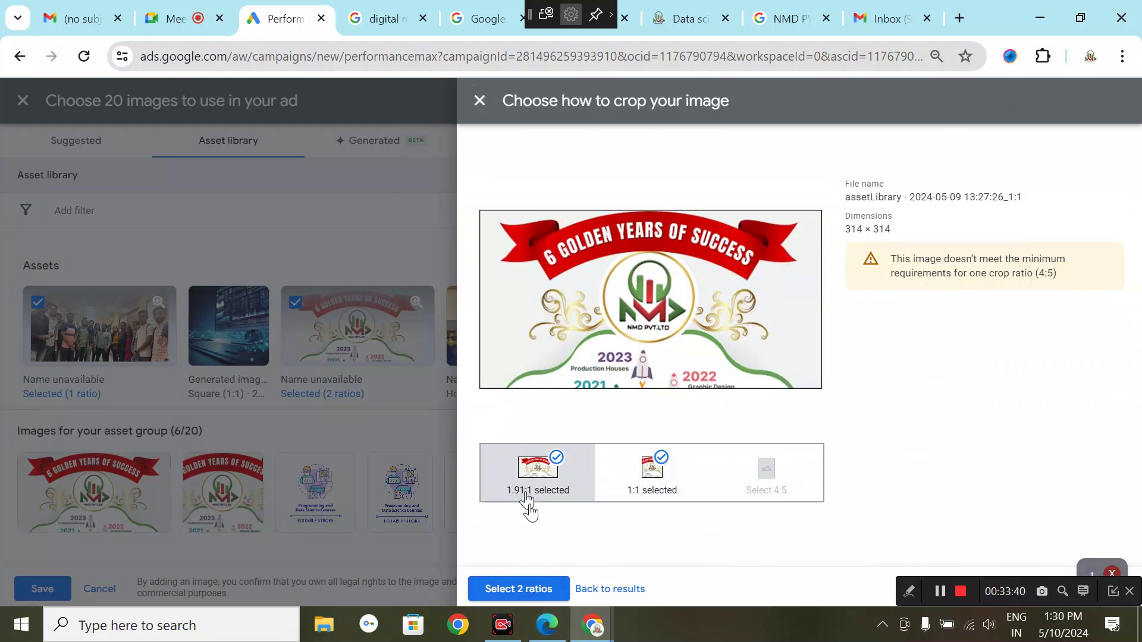
left_click(647, 500)
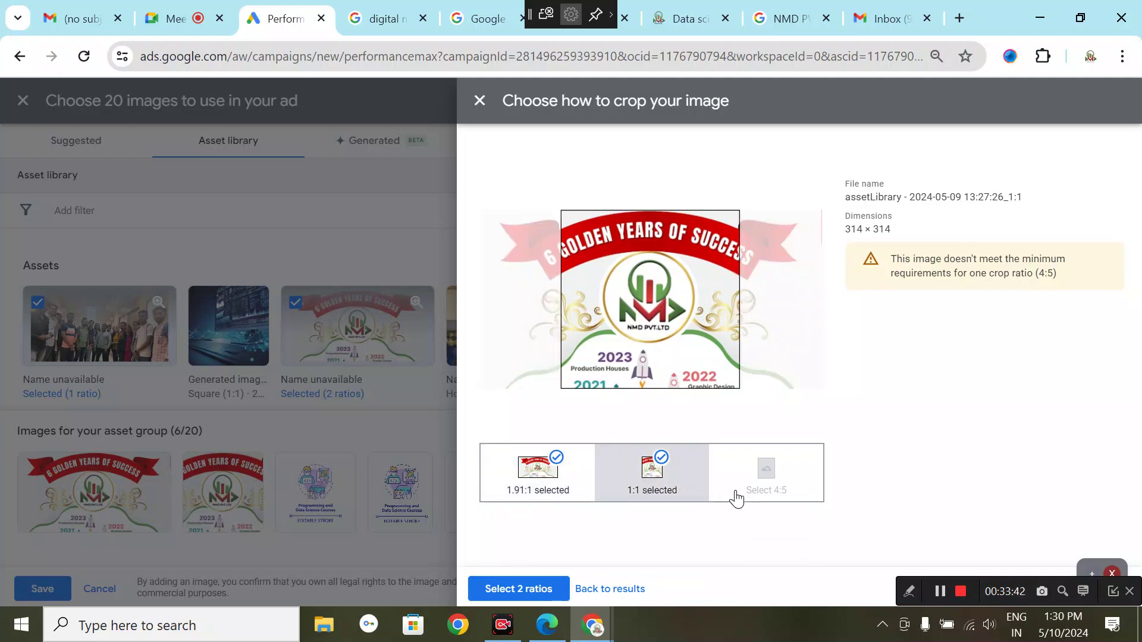
left_click(534, 588)
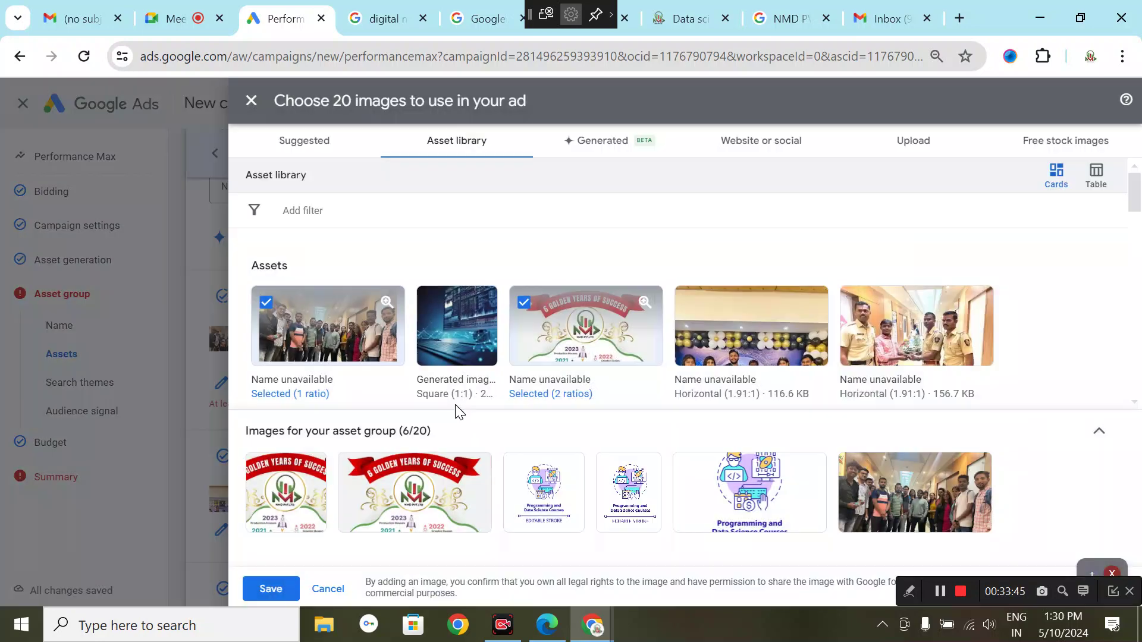
scroll(456, 408, "down", 2)
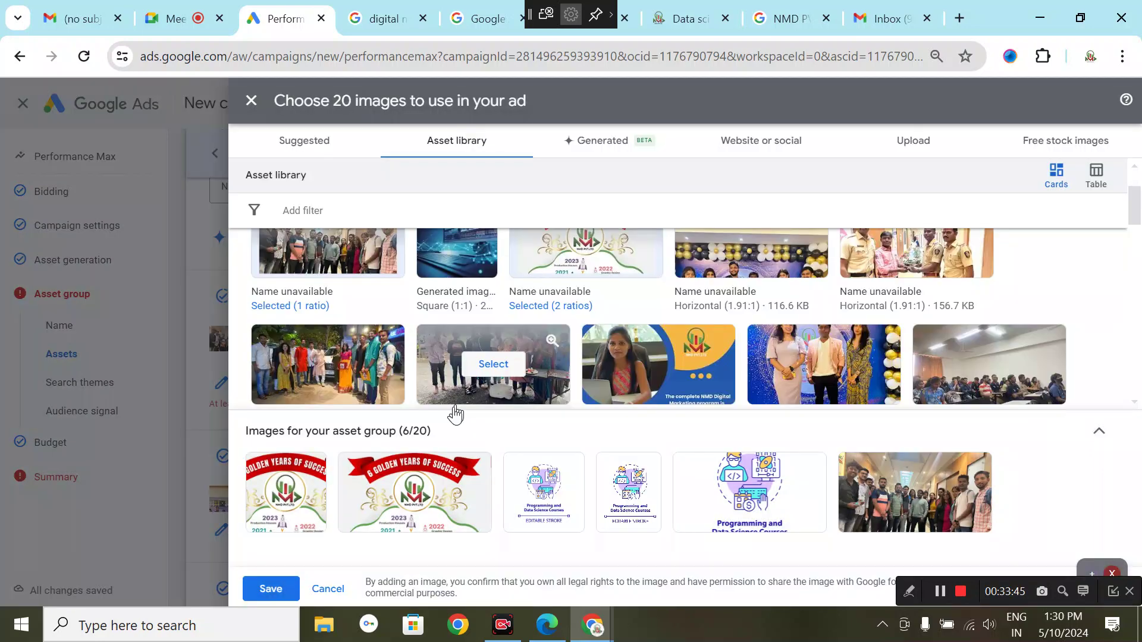
left_click(269, 590)
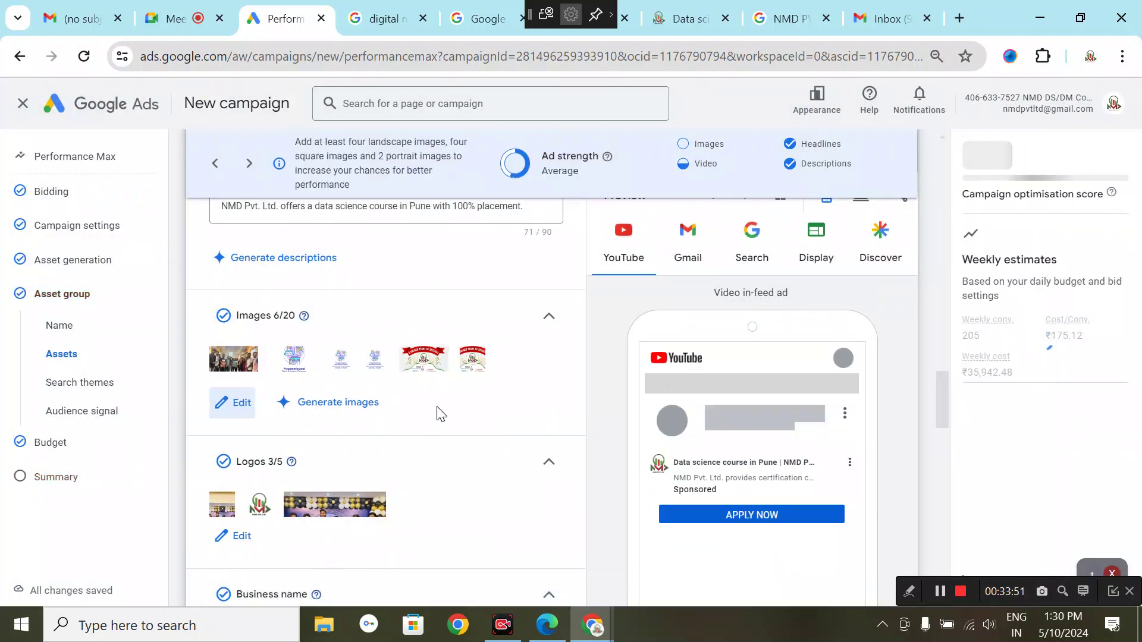
Step: Add the first NMD Pvt. Ltd. YouTube video from the asset library to the asset group's videos and save it
scroll(759, 324, "down", 5)
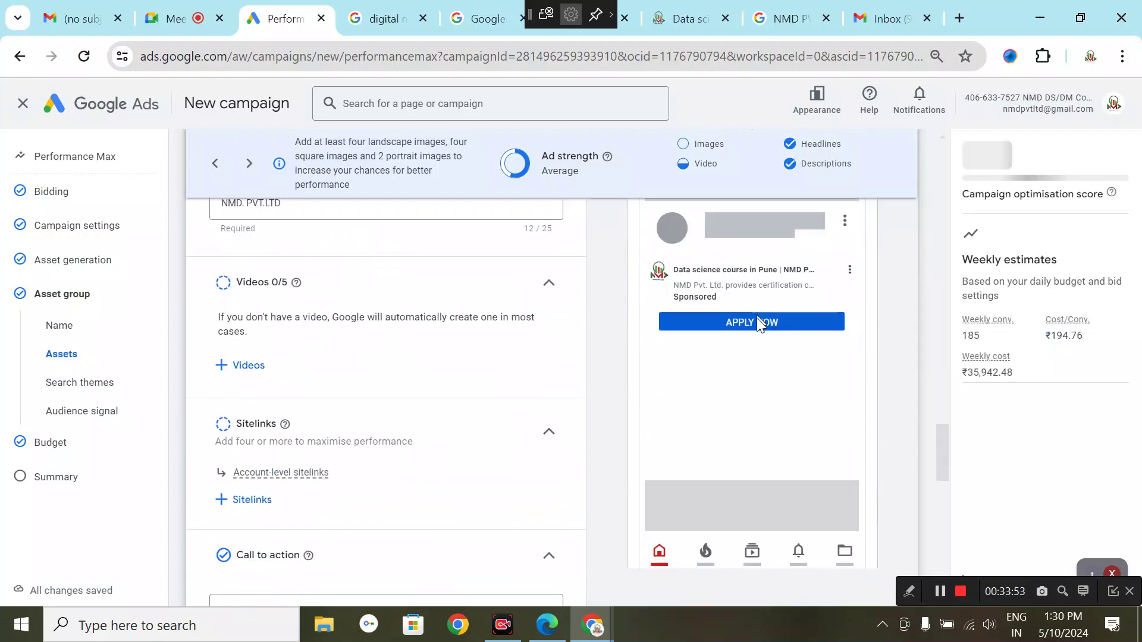
scroll(755, 329, "down", 3)
scroll(360, 339, "up", 3)
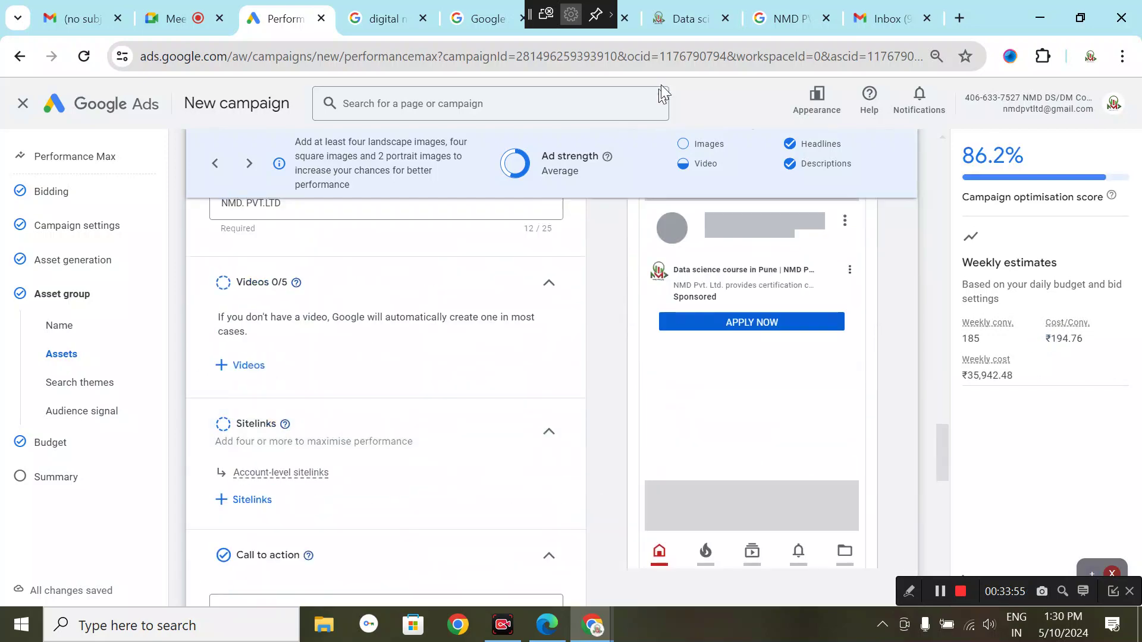
scroll(309, 408, "up", 3)
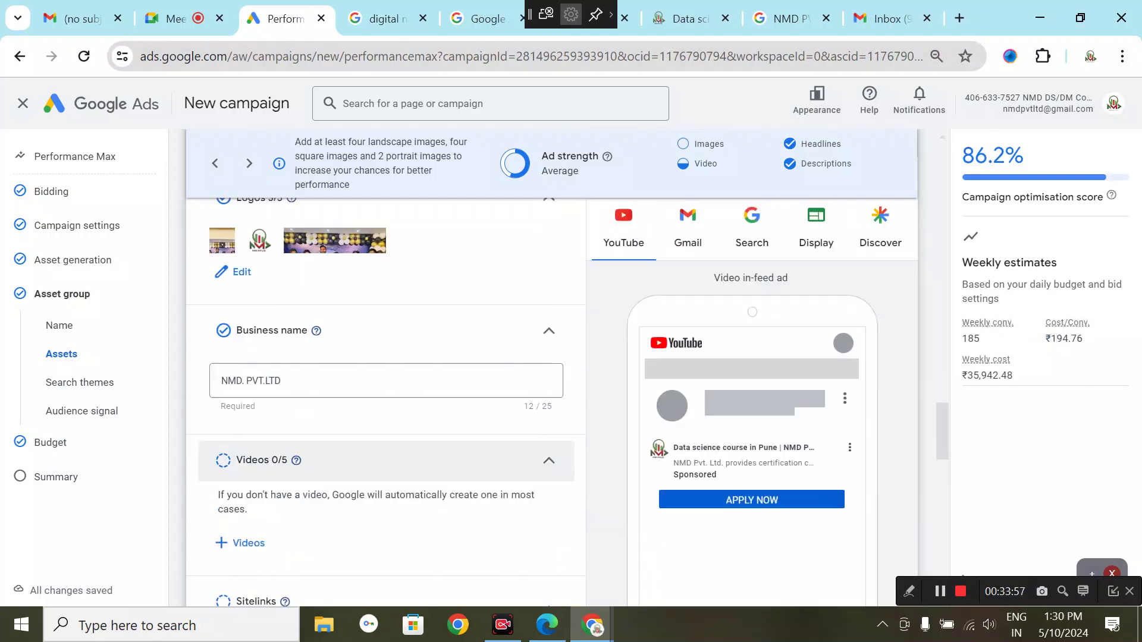
scroll(387, 319, "down", 3)
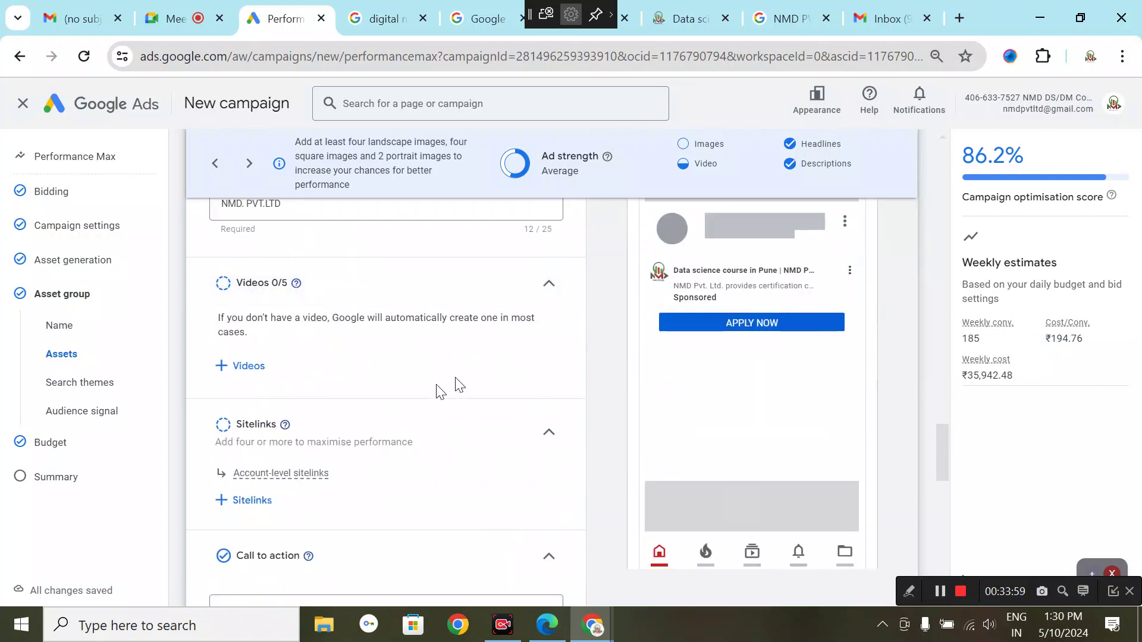
left_click(248, 366)
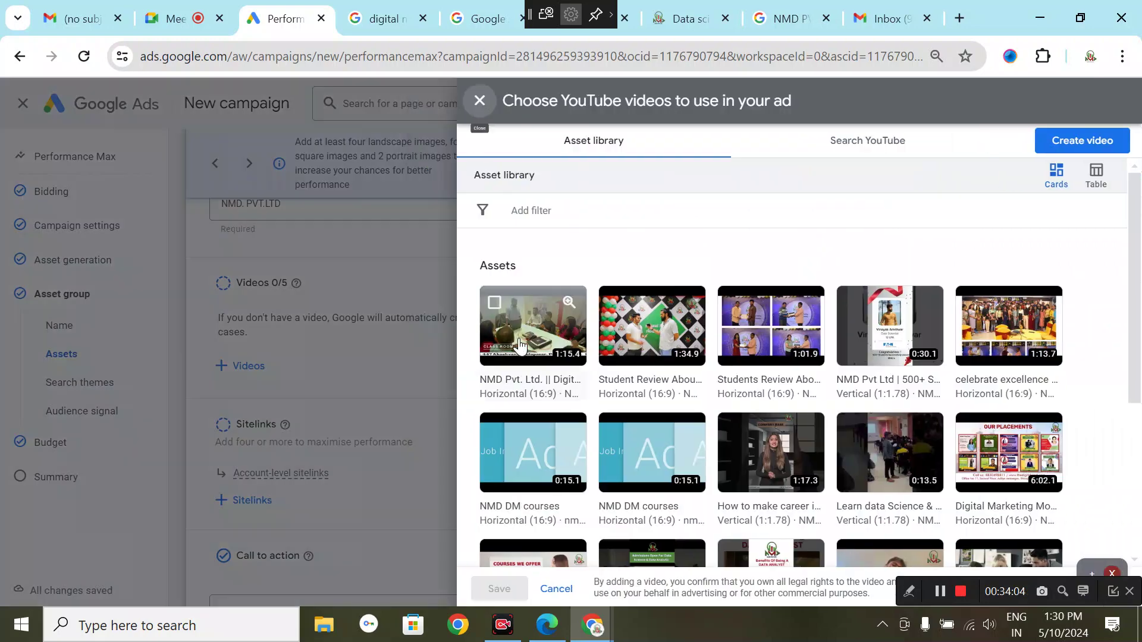
left_click(525, 351)
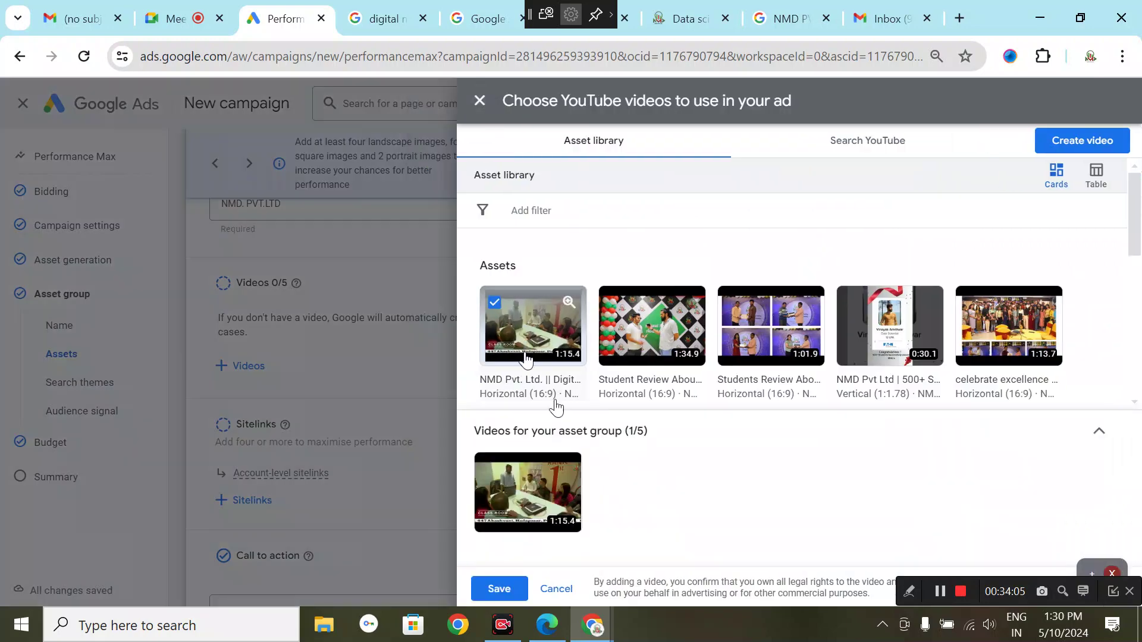
left_click(497, 591)
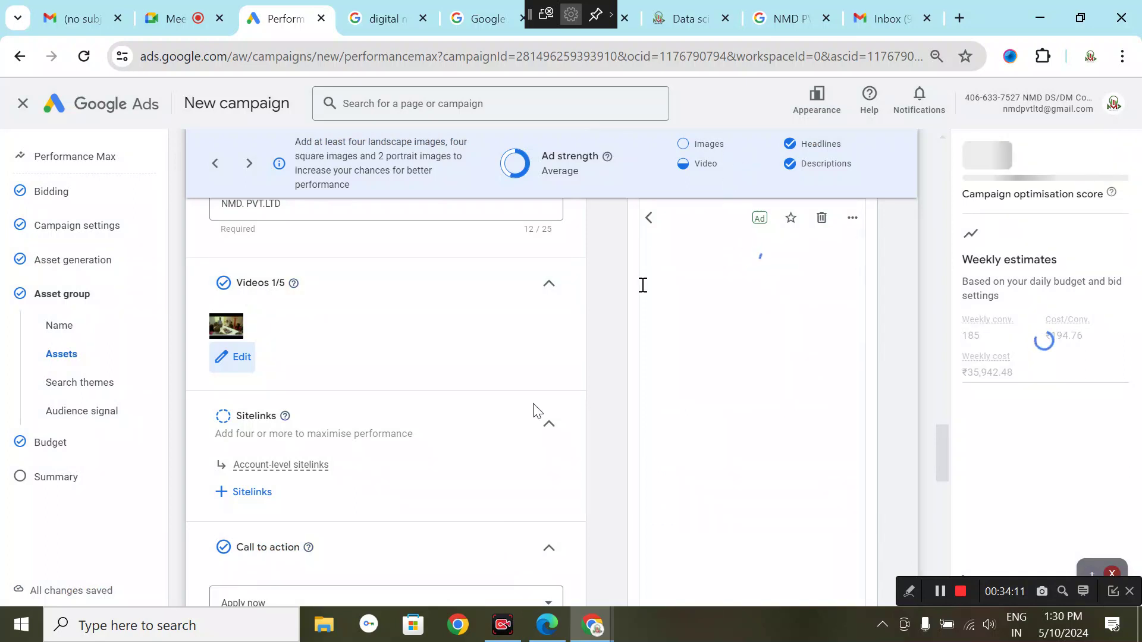
Step: Continue past the asset group and the custom budget to the summary, and publish the campaign
scroll(549, 407, "up", 4)
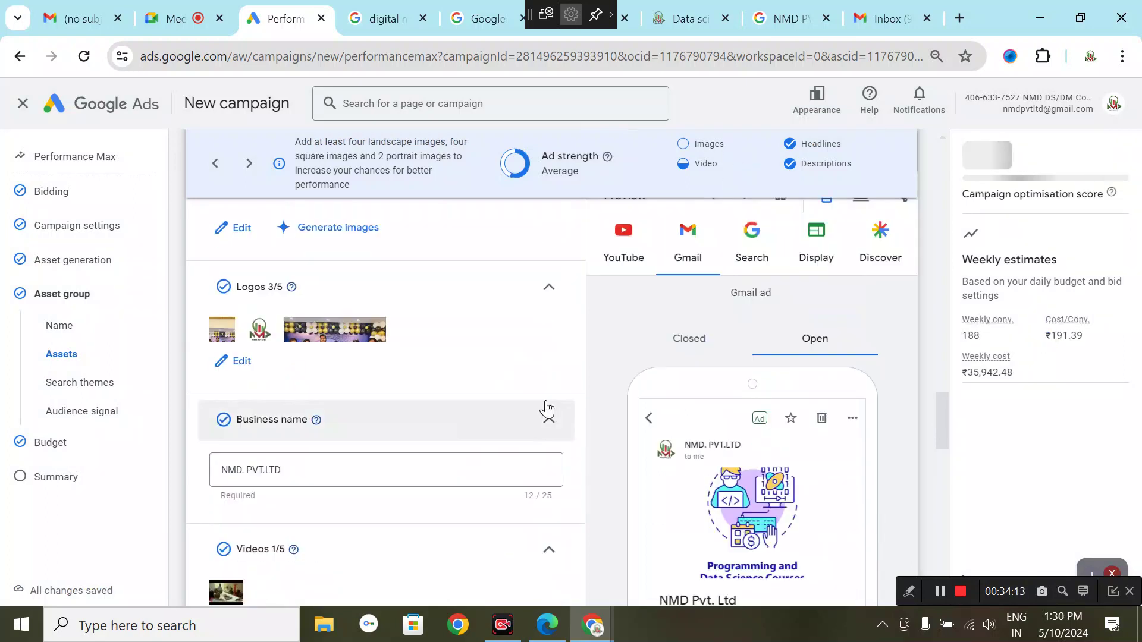
scroll(738, 488, "down", 15)
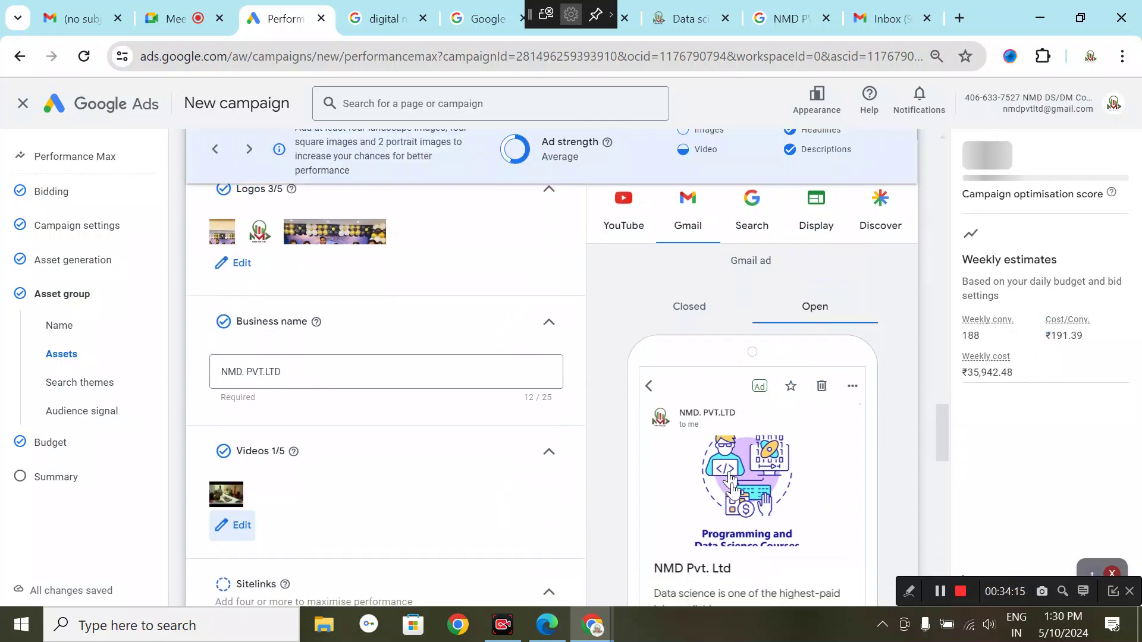
scroll(805, 517, "down", 4)
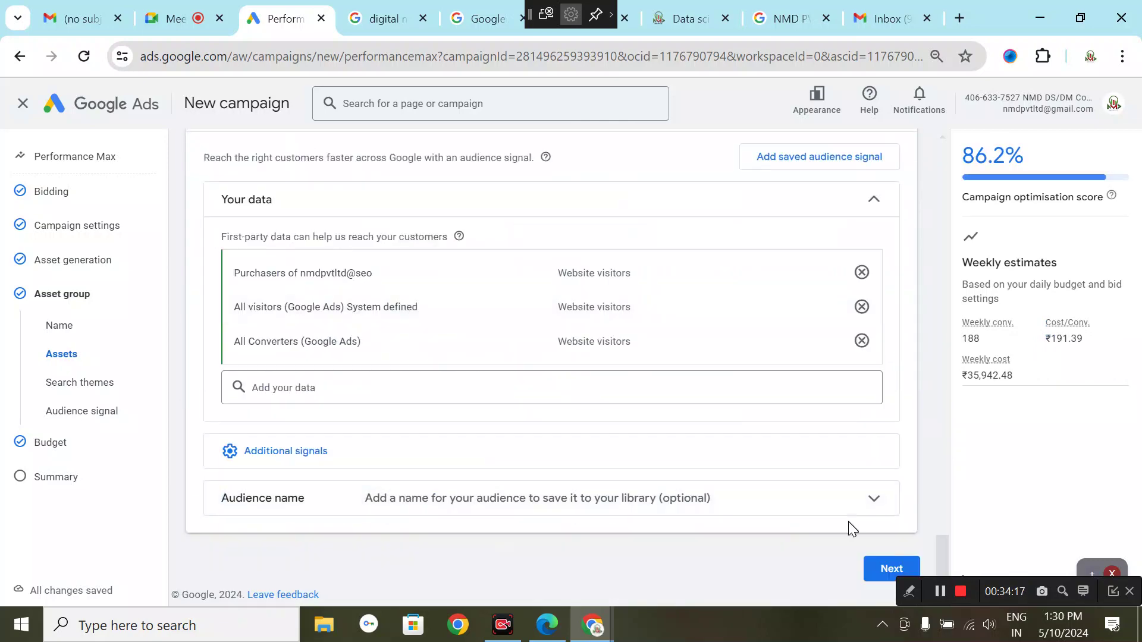
left_click(888, 570)
scroll(776, 541, "down", 3)
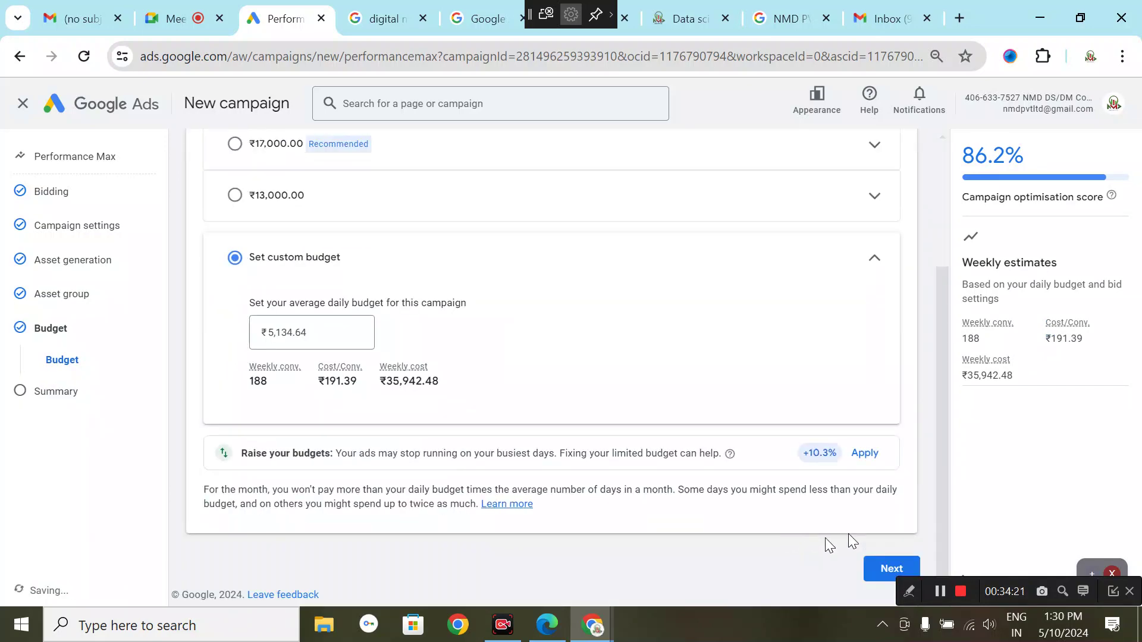
left_click(889, 578)
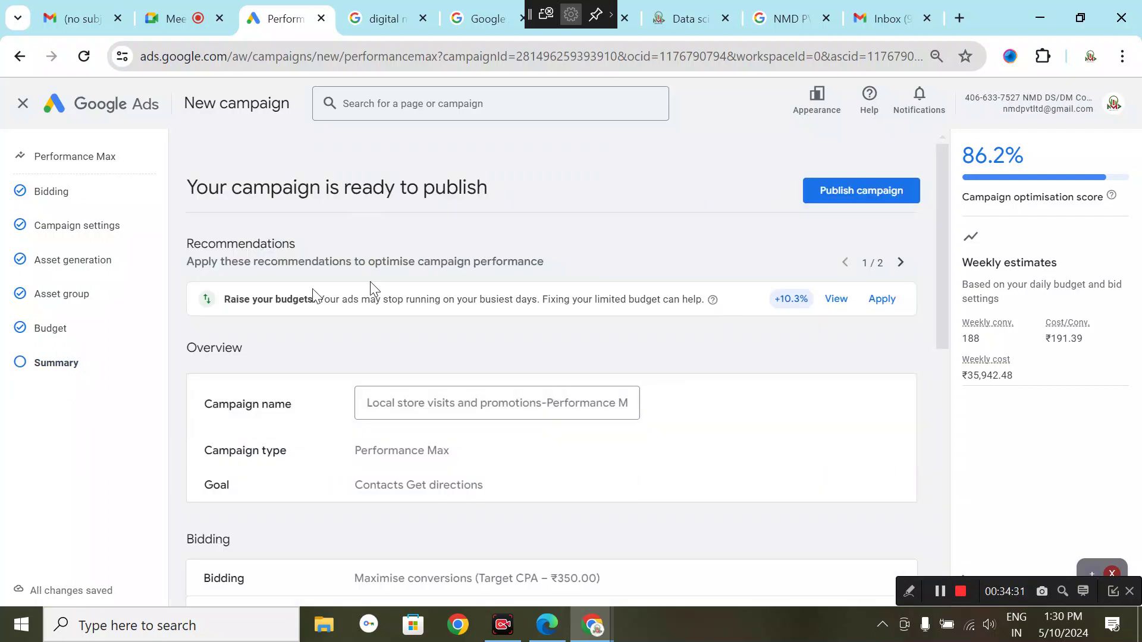
left_click(851, 191)
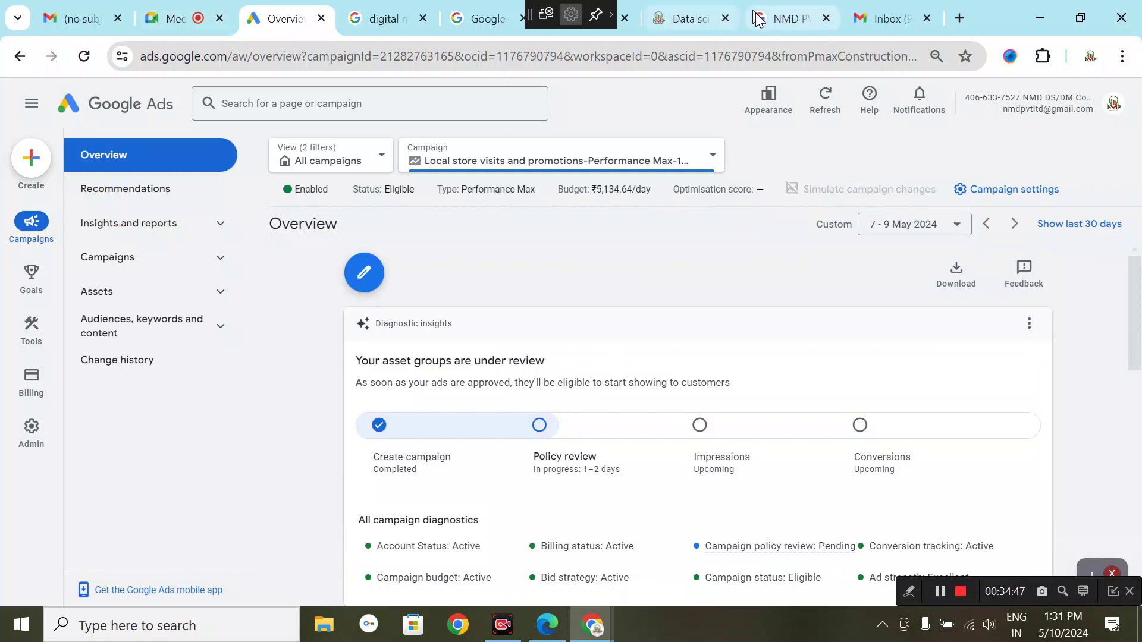
Step: Review the published campaign's overview, open its assets and start adding a lead form at campaign level
mouse_move(759, 21)
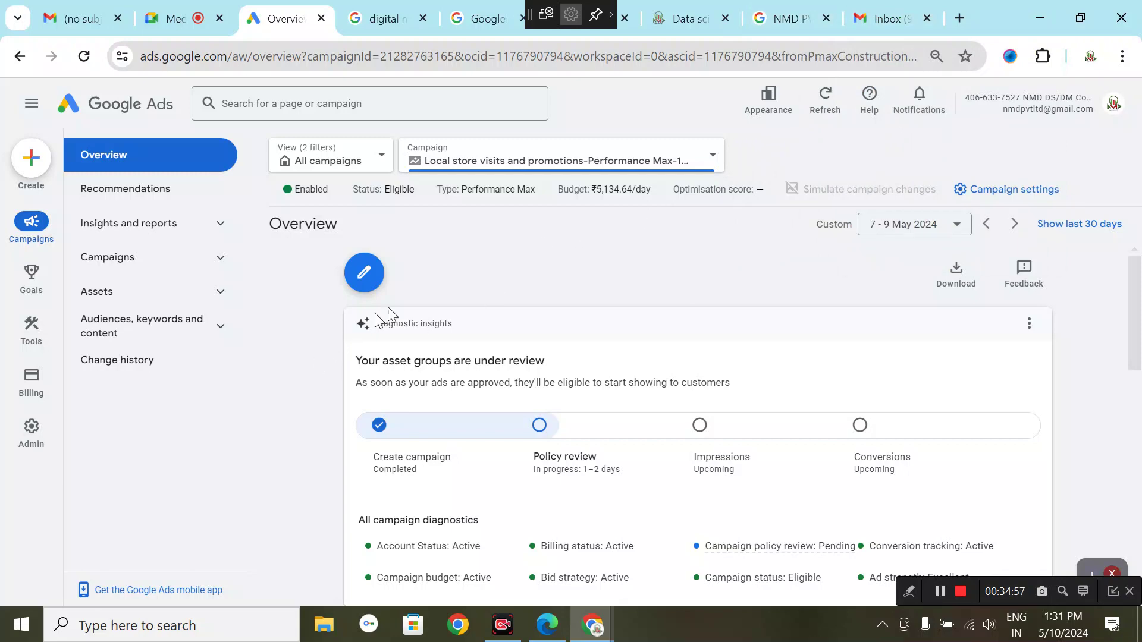
scroll(631, 336, "down", 6)
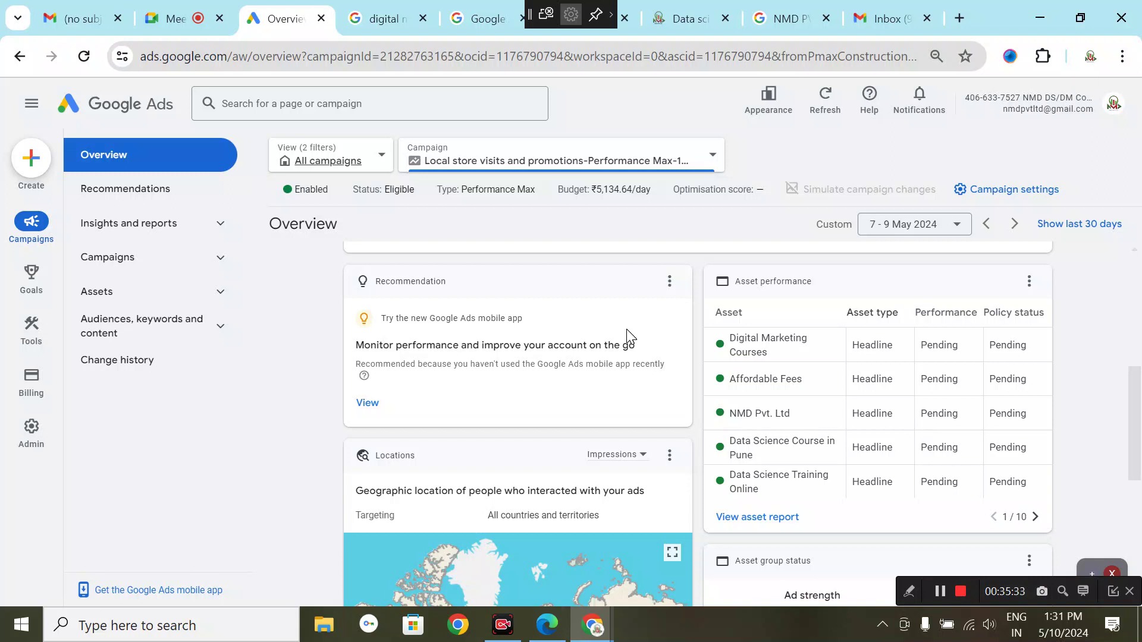
left_click(119, 308)
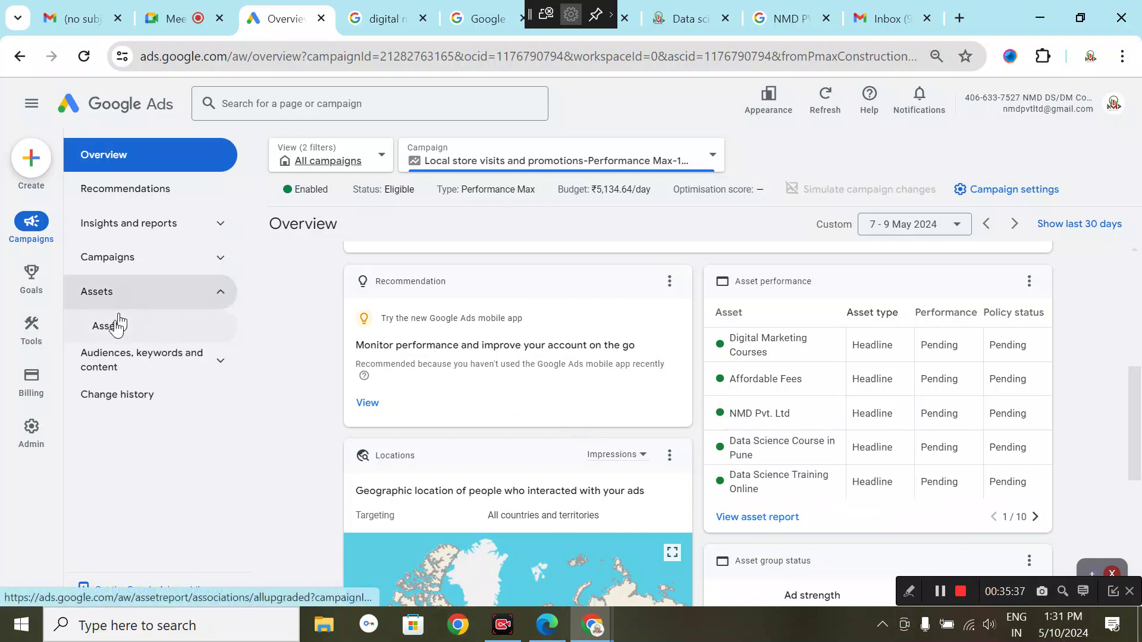
left_click(111, 332)
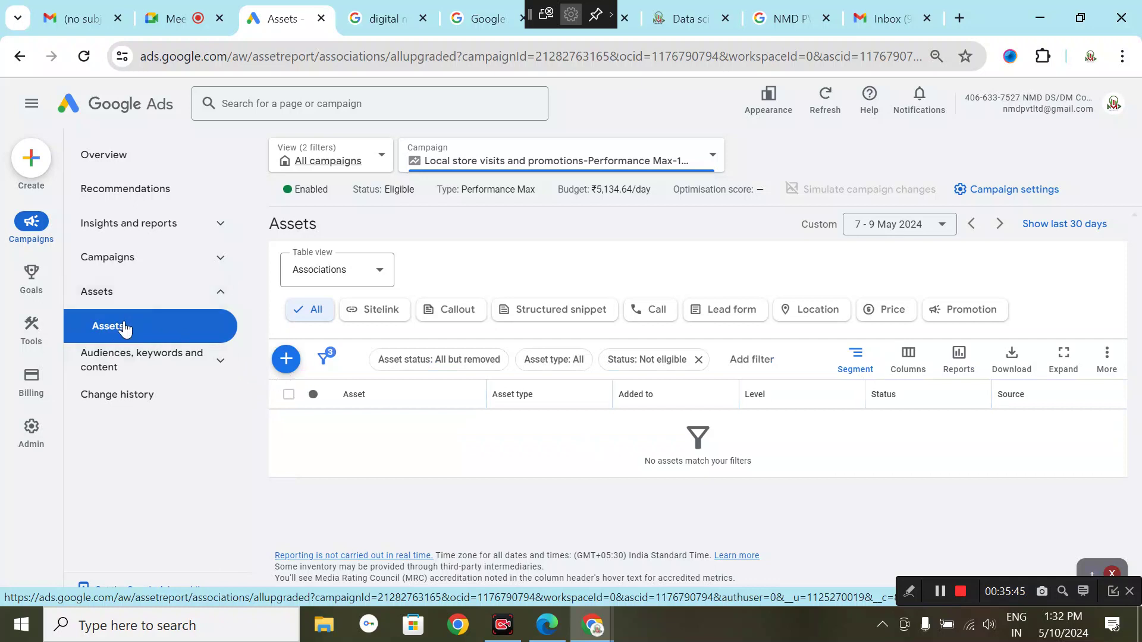
left_click(285, 360)
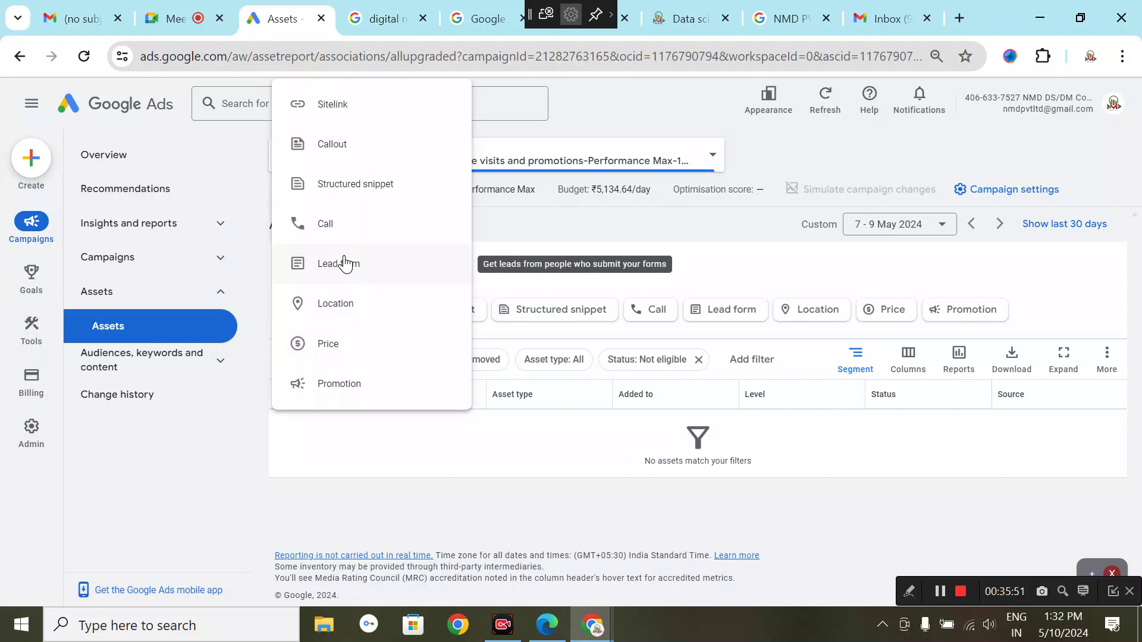
left_click(344, 263)
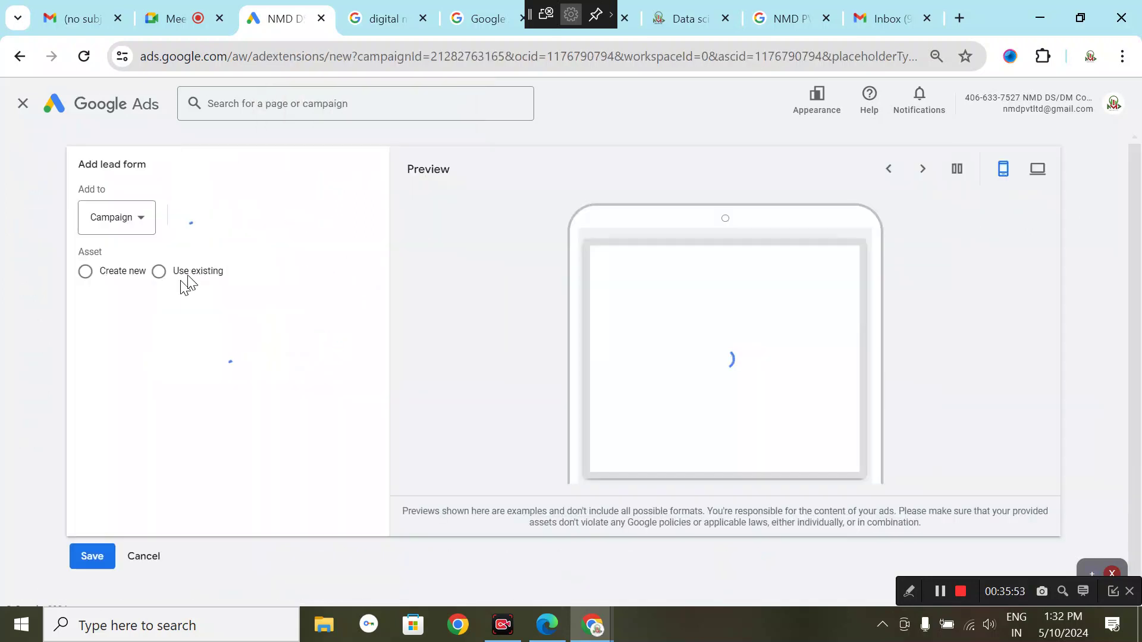
Step: Use the existing Admissions Open Data Science lead form asset with full name and two more fields, check its preview, and save it to the campaign
left_click(181, 276)
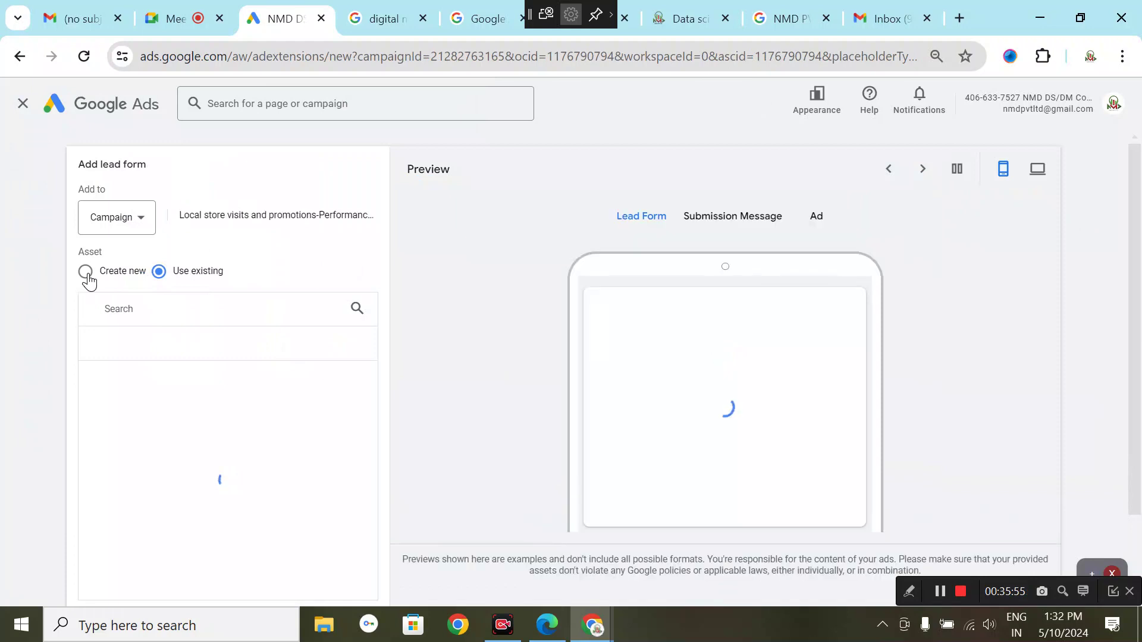
scroll(153, 296, "down", 2)
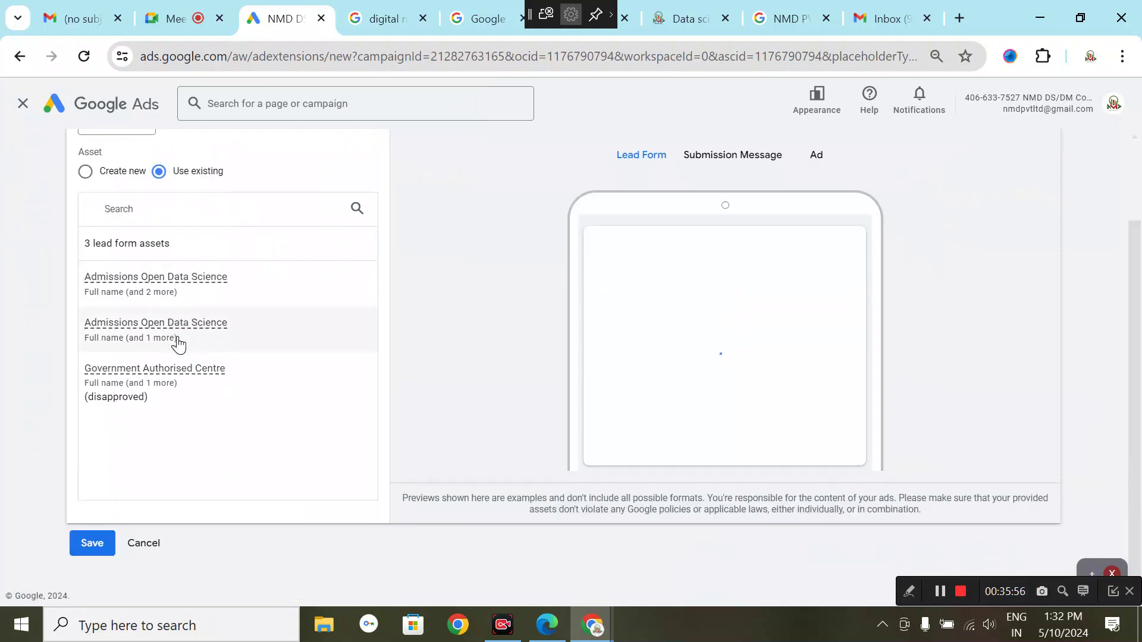
left_click(156, 287)
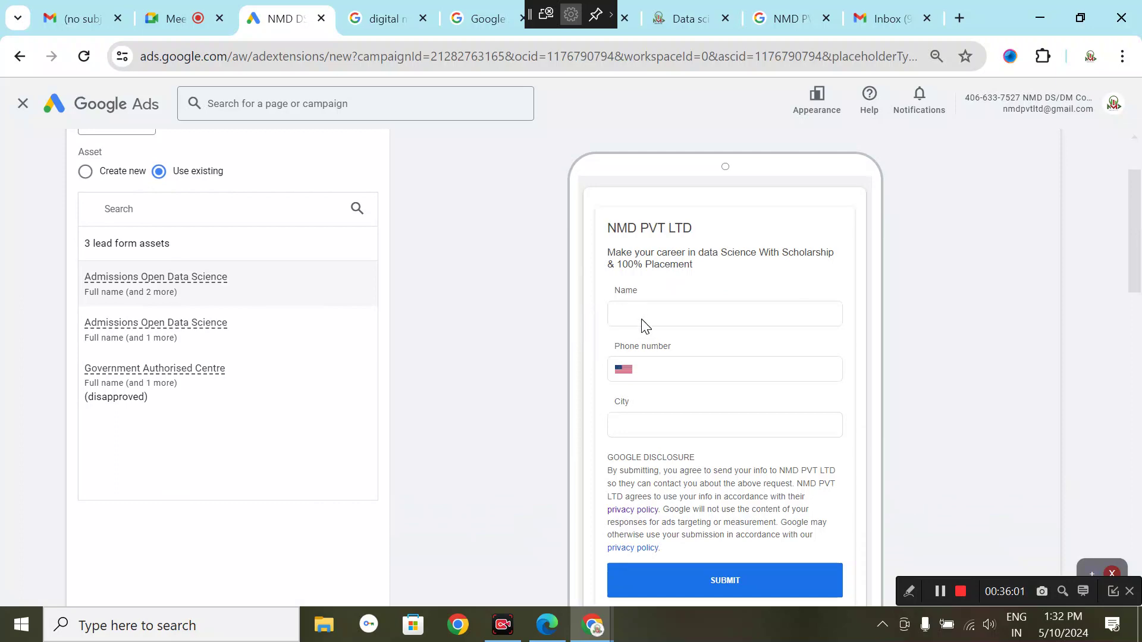
scroll(304, 563, "down", 8)
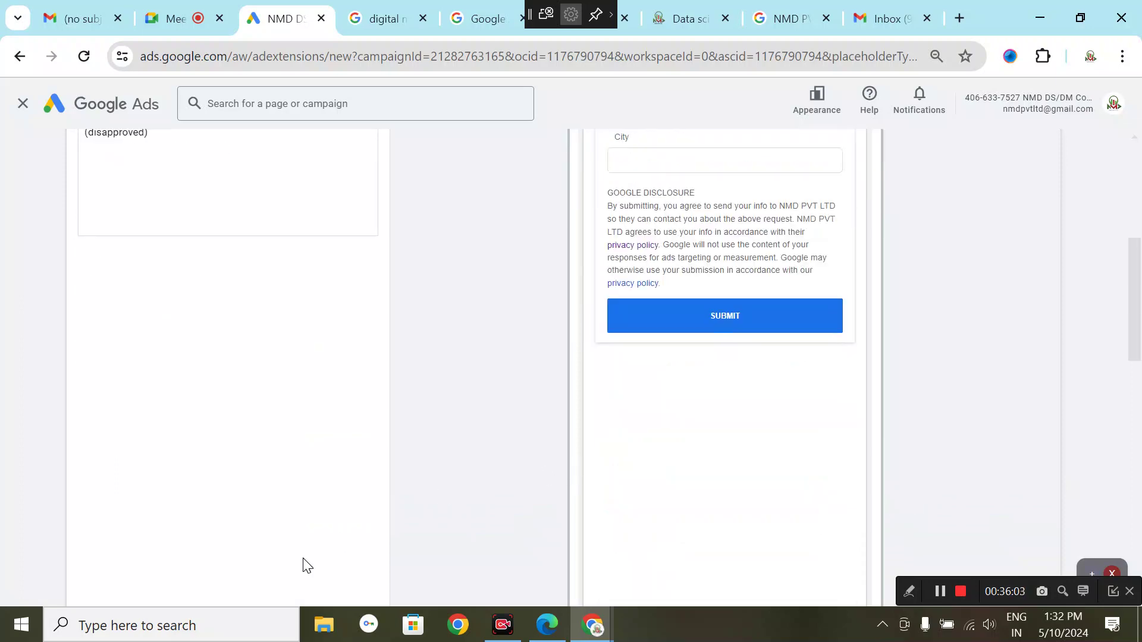
scroll(951, 381, "down", 5)
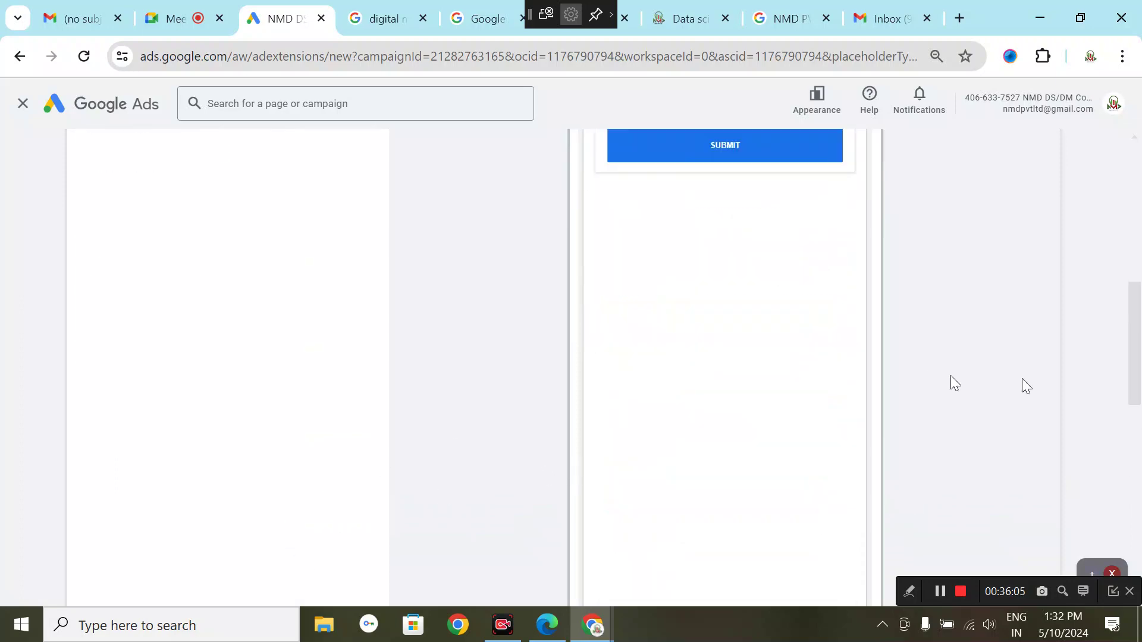
left_click(92, 542)
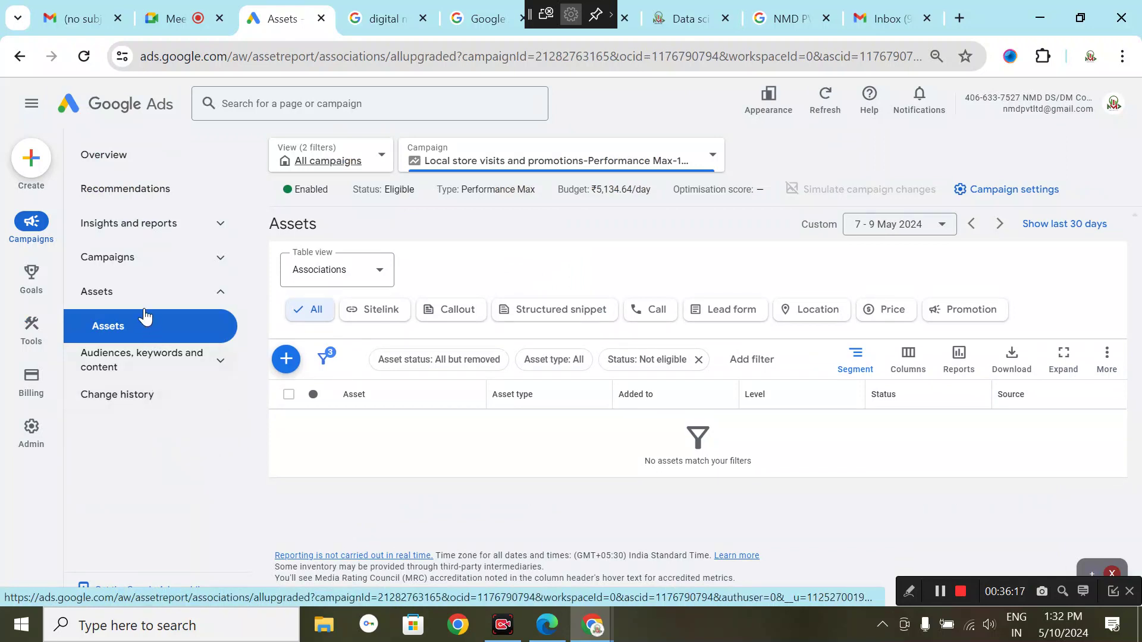
Step: Open the campaign's ad schedule for editing, try Tuesdays as the scheduled day, and discard the edit
left_click(139, 361)
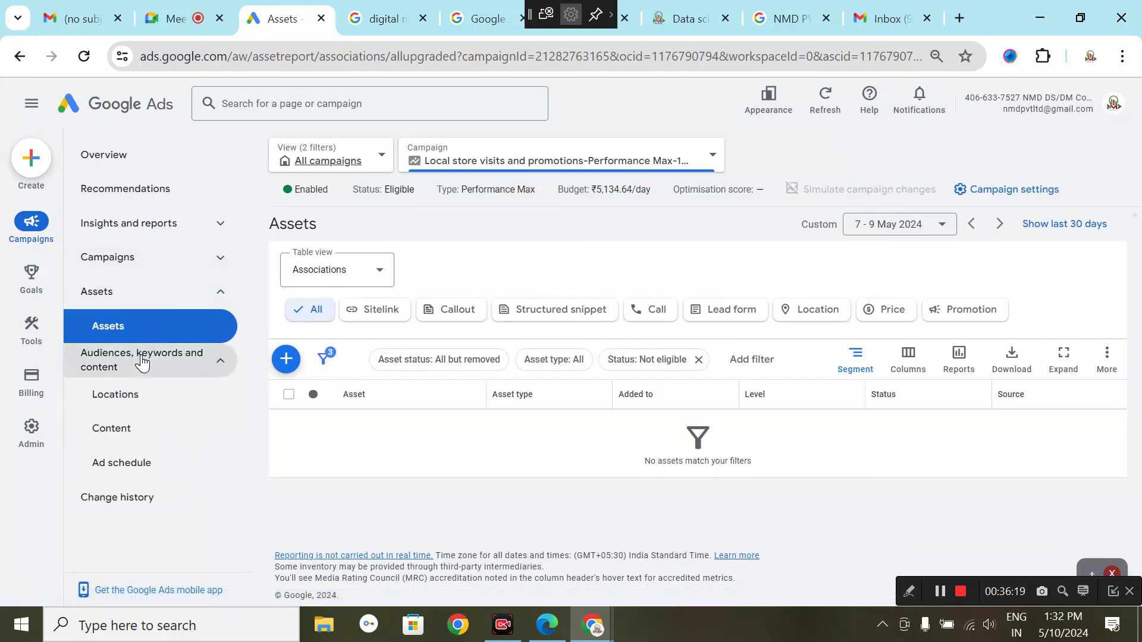
left_click(133, 467)
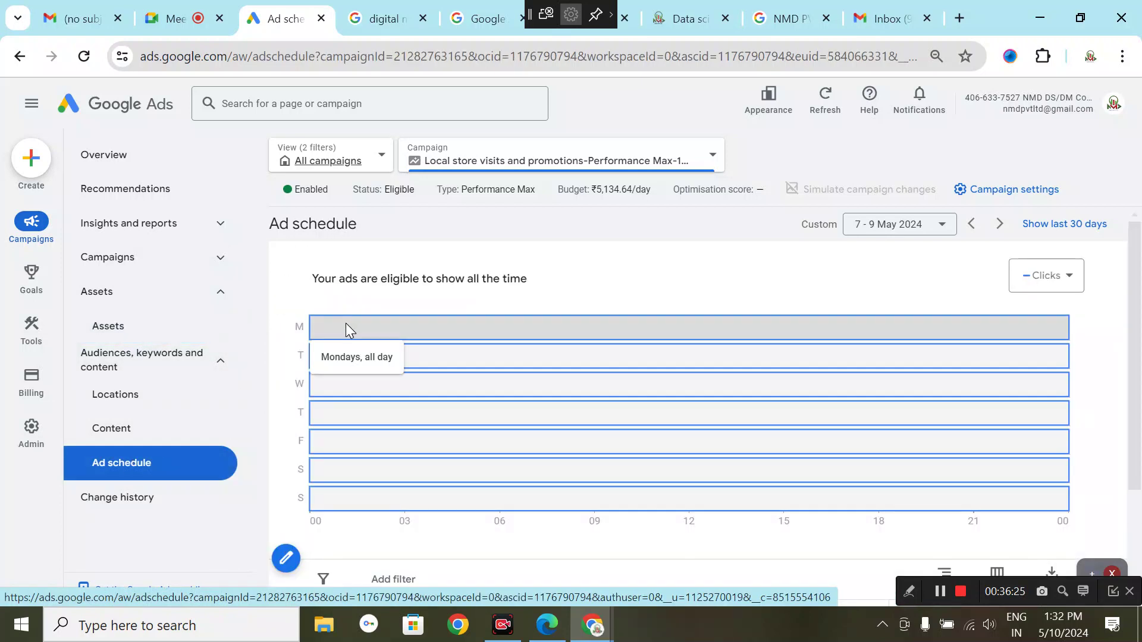
left_click_drag(345, 323, 352, 516)
left_click(288, 562)
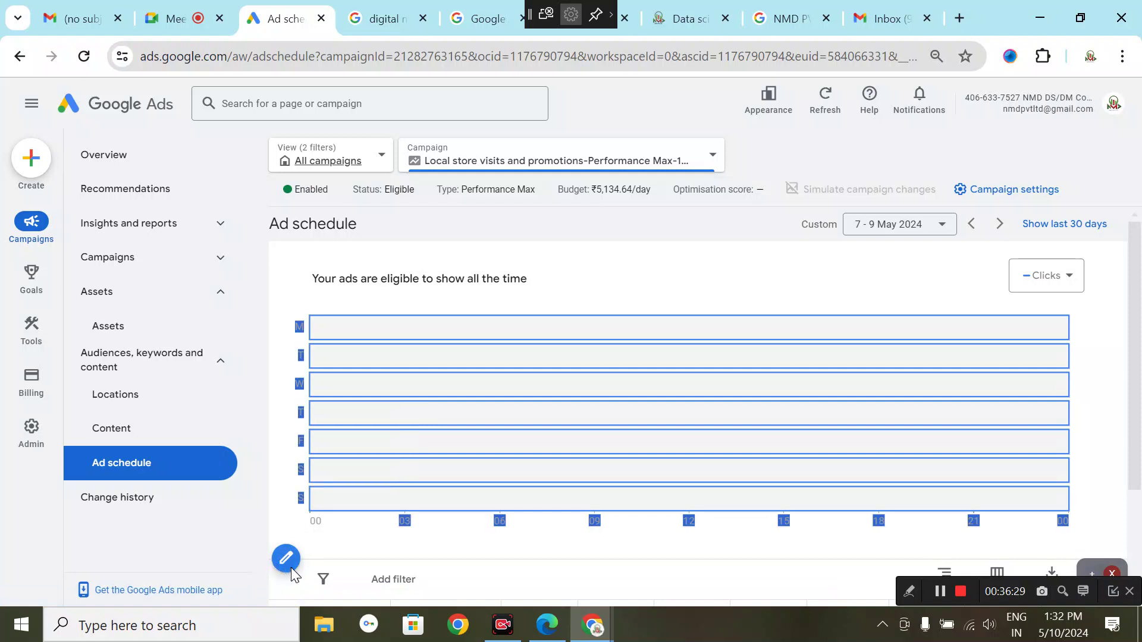
left_click(375, 325)
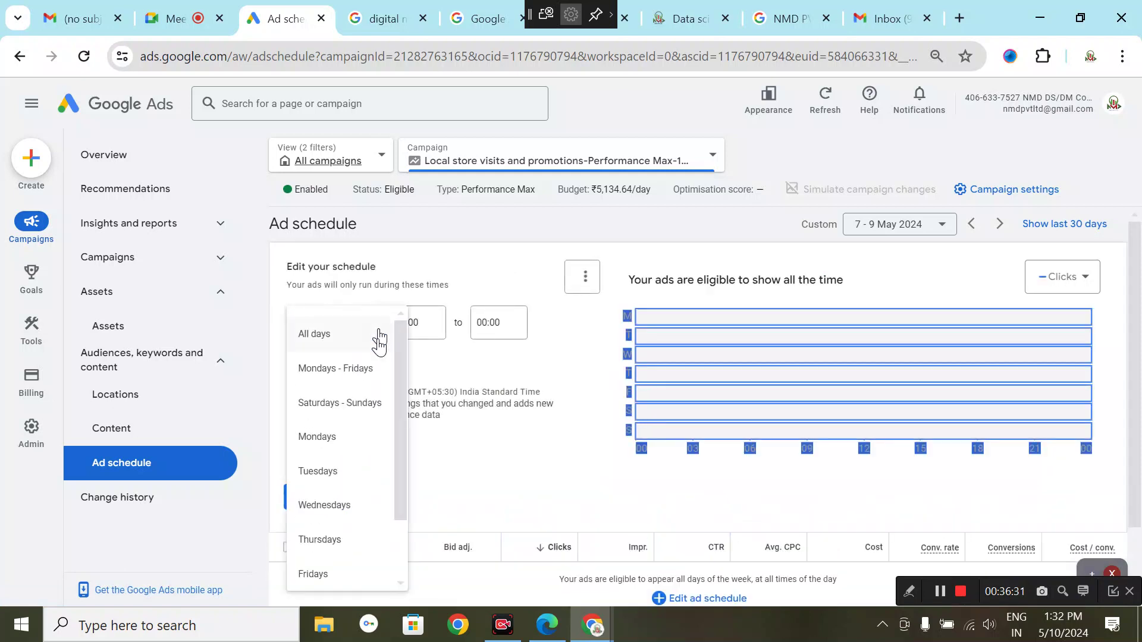
left_click(331, 471)
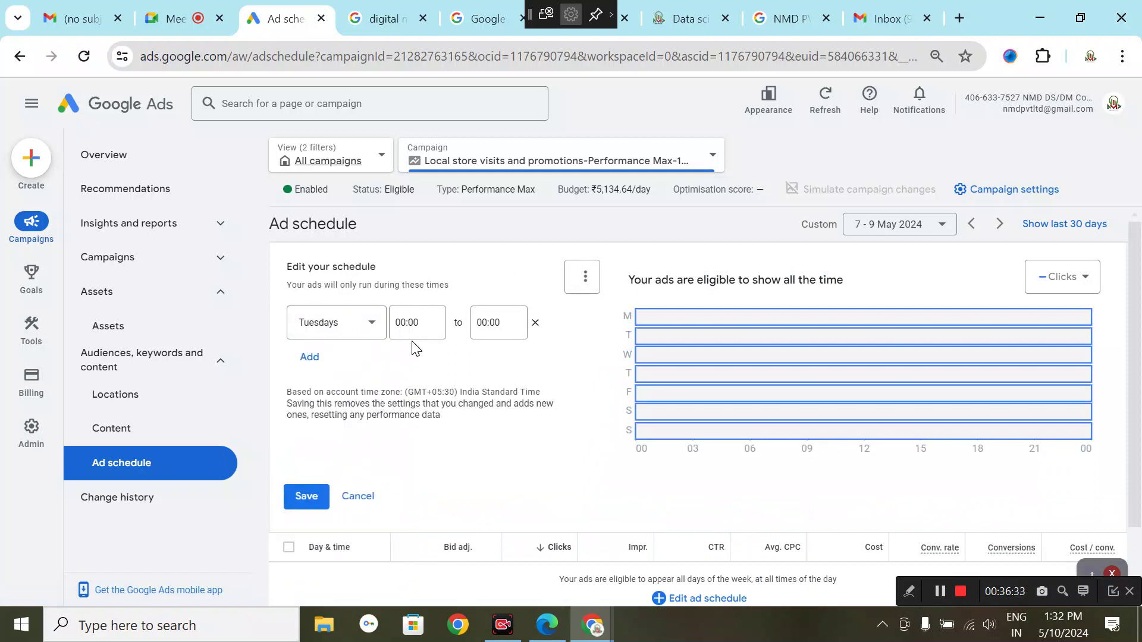
left_click(345, 498)
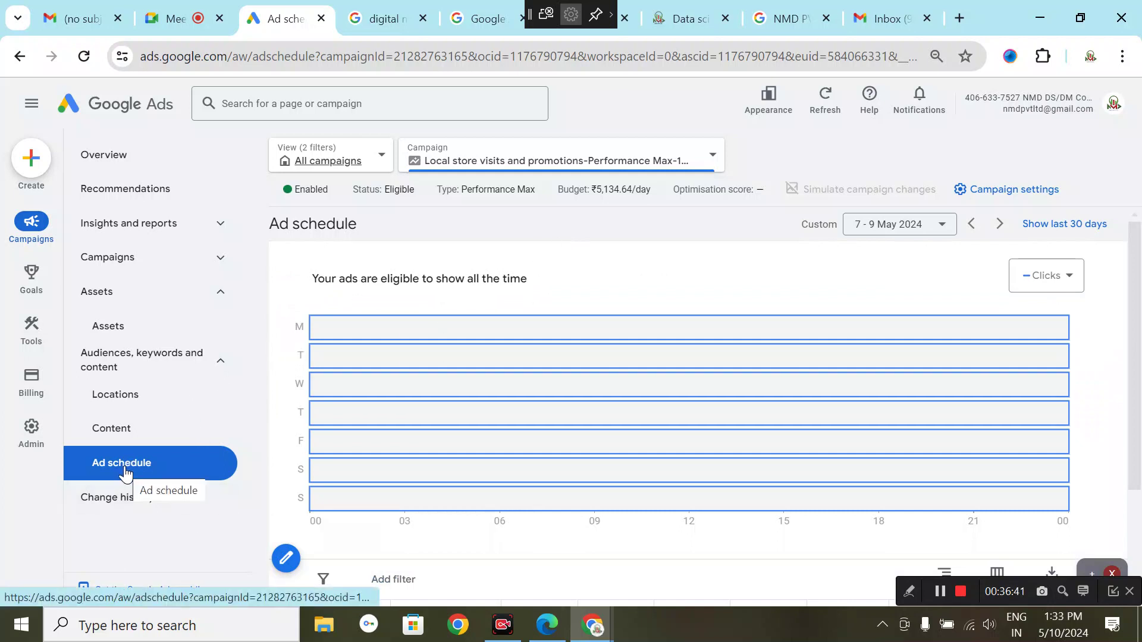
Step: Review the Performance Max campaign's overview diagnostics and its insights
left_click(107, 160)
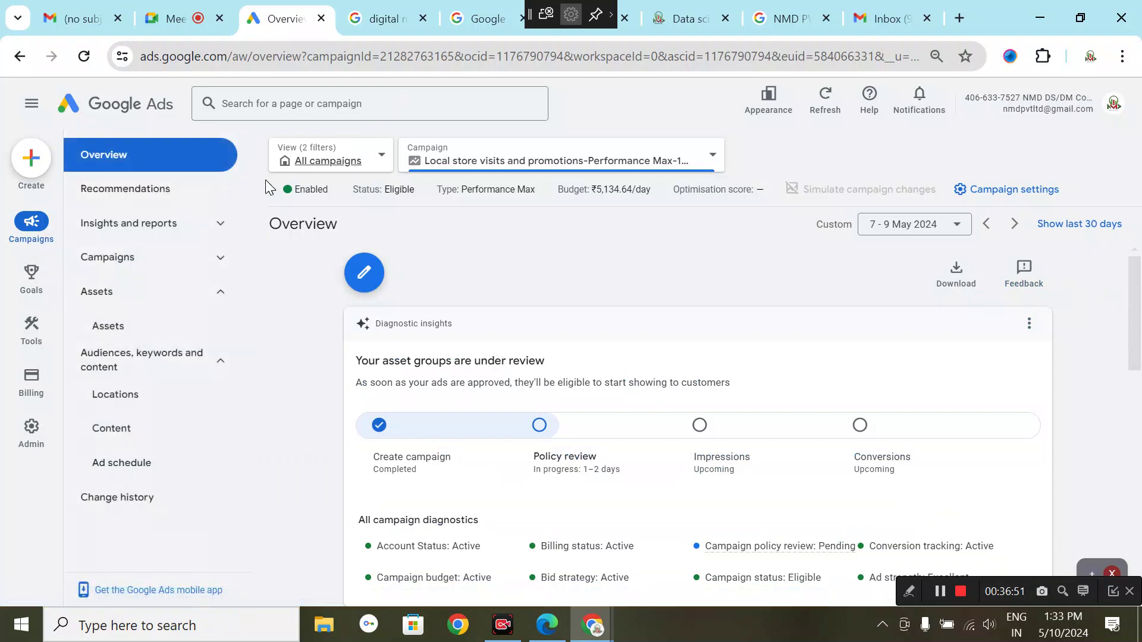
left_click(153, 226)
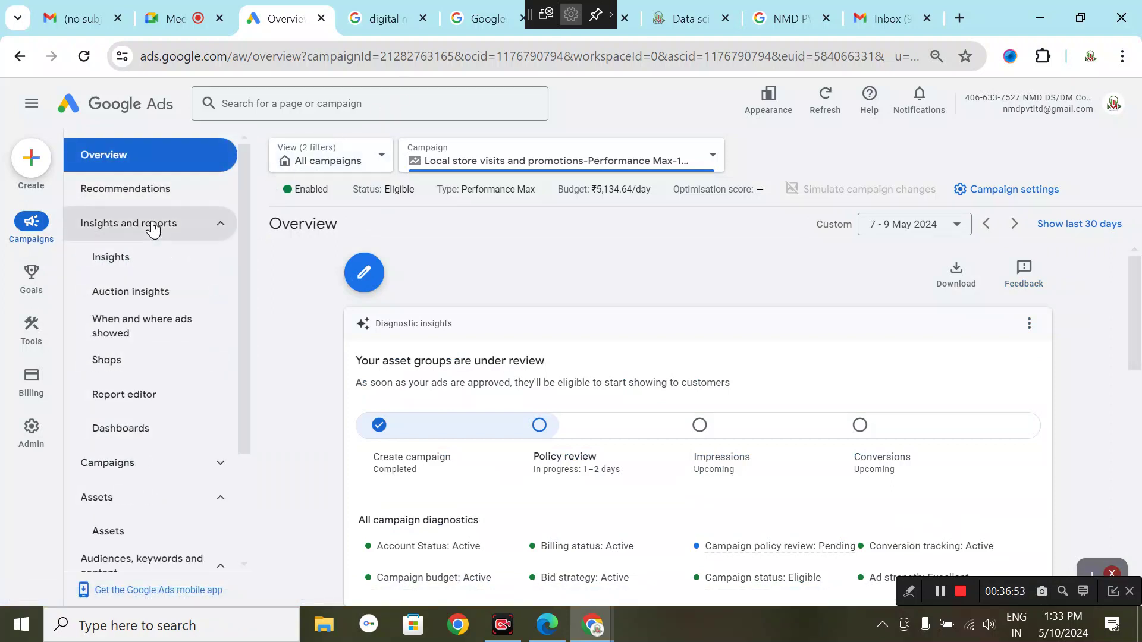
left_click(137, 272)
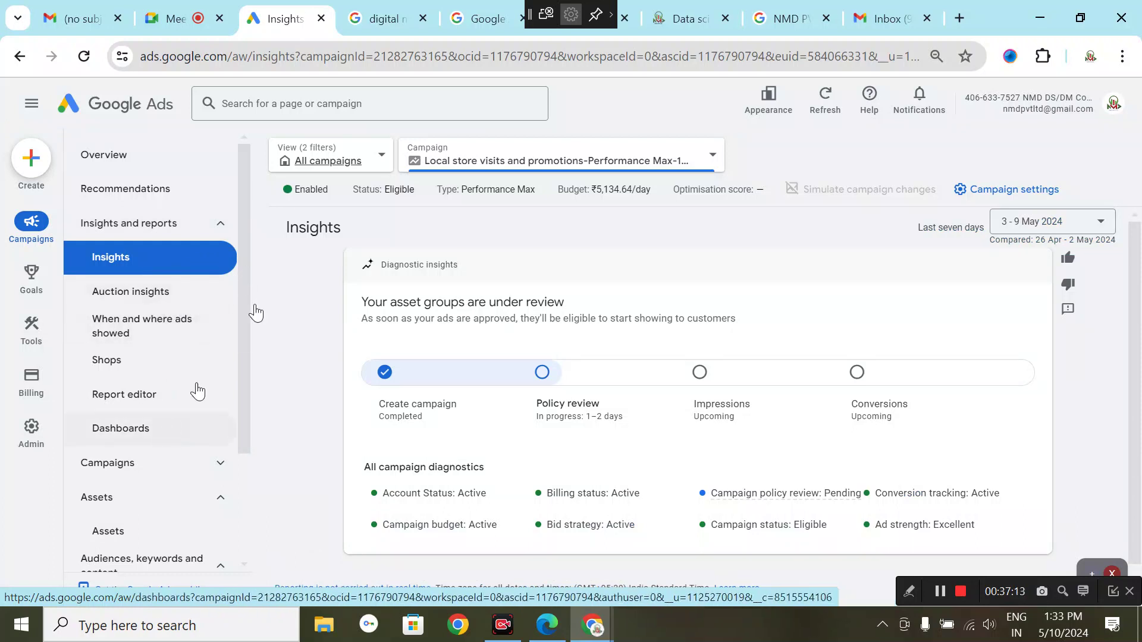
Step: Switch to the Demand Gen – 2024-05-09 nmd campaign and examine its diagnostic insights
left_click(381, 156)
left_click(559, 171)
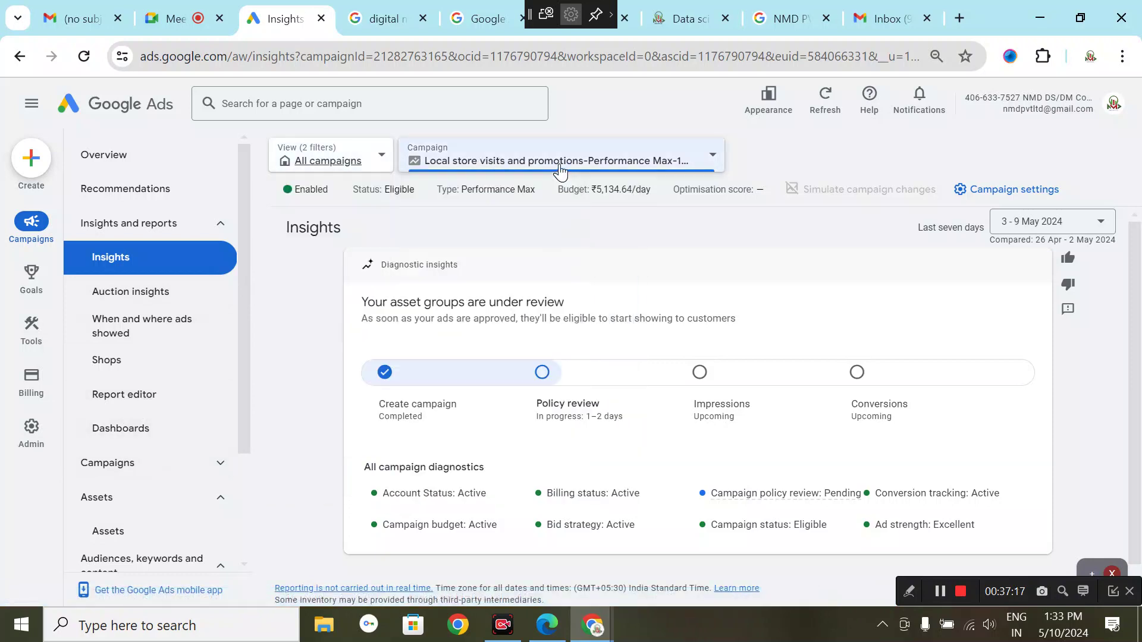
left_click(560, 172)
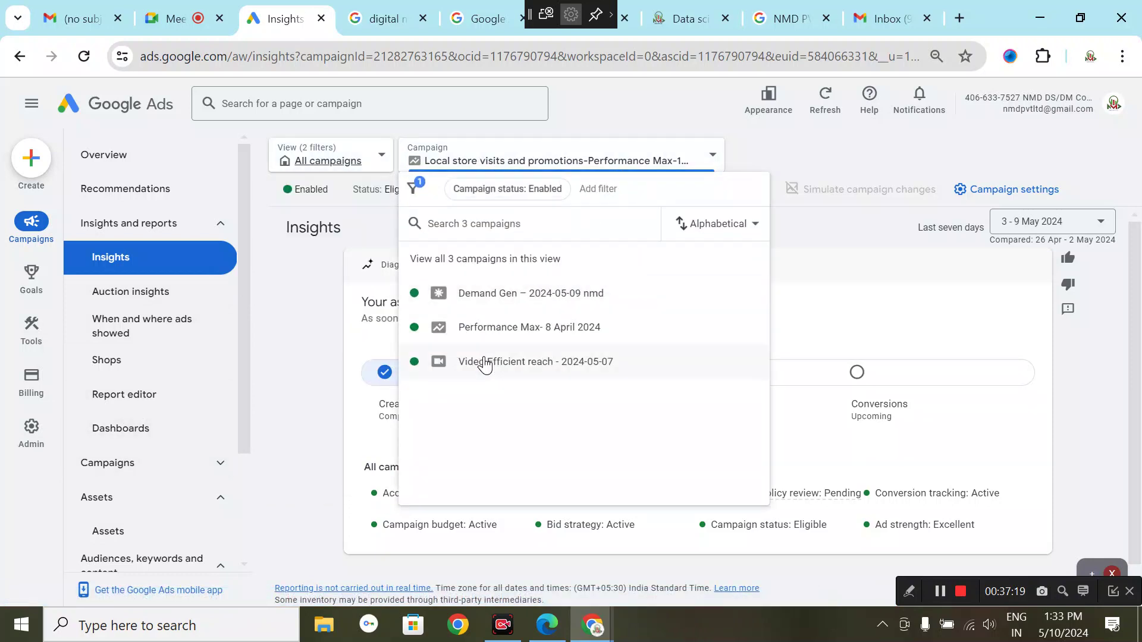
left_click(505, 305)
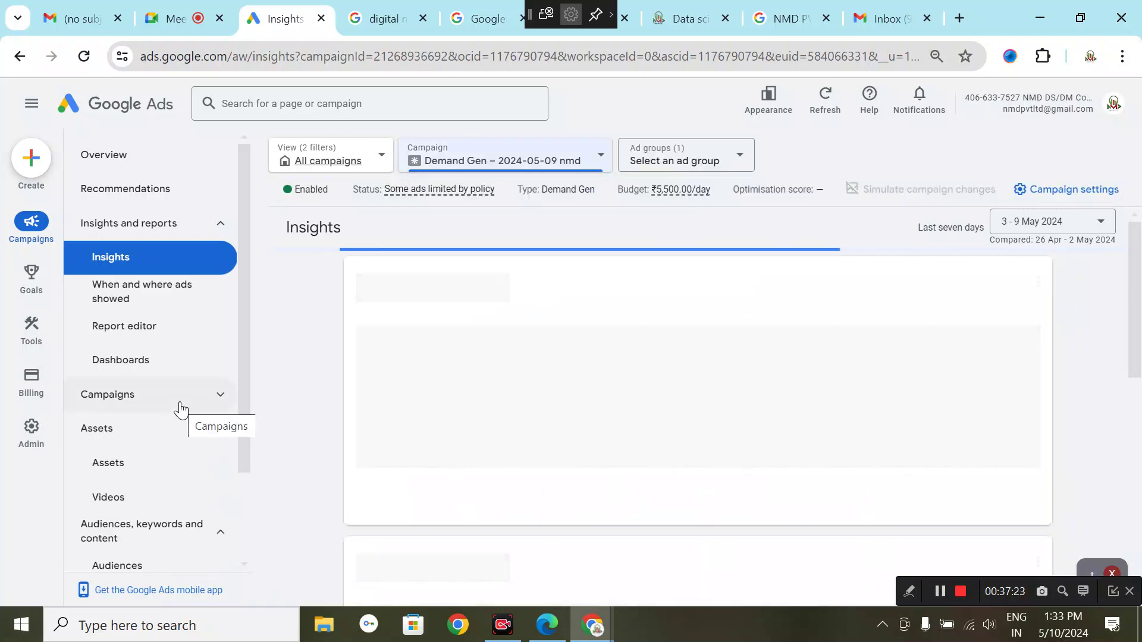
scroll(452, 443, "down", 2)
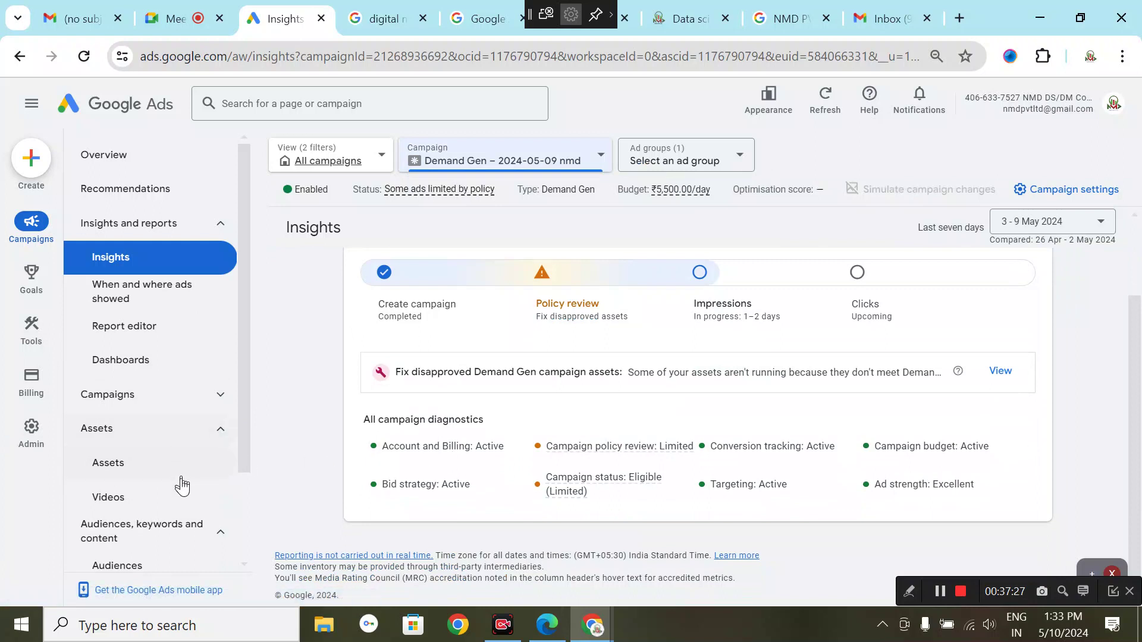
Step: Check the Demand Gen campaign's recommendations and return to the Google Meet call
left_click(180, 223)
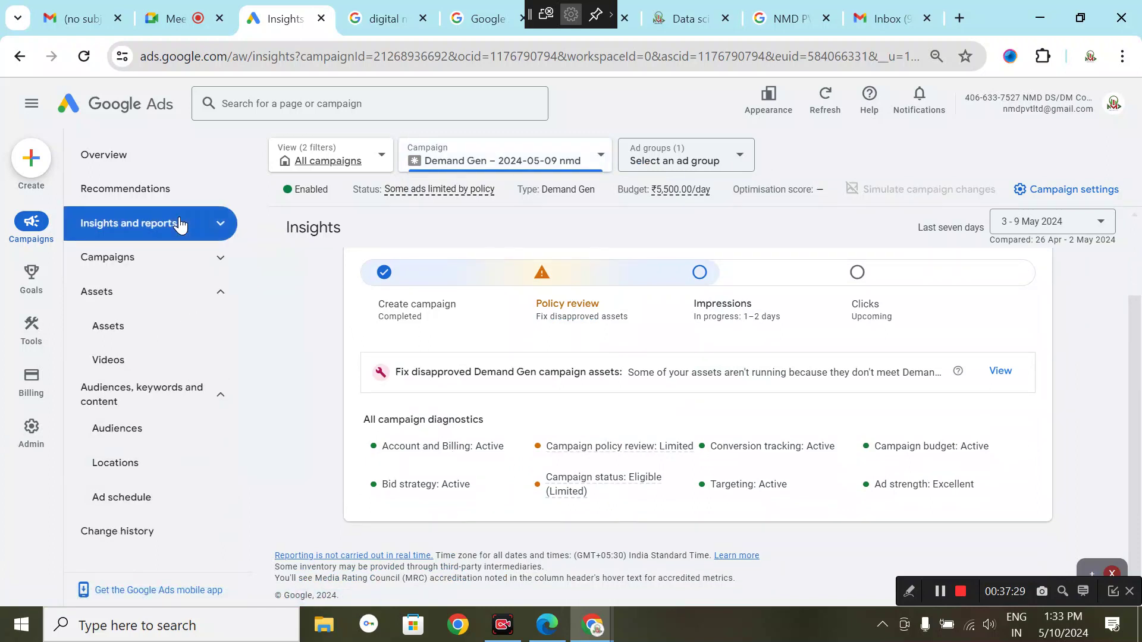
left_click(155, 188)
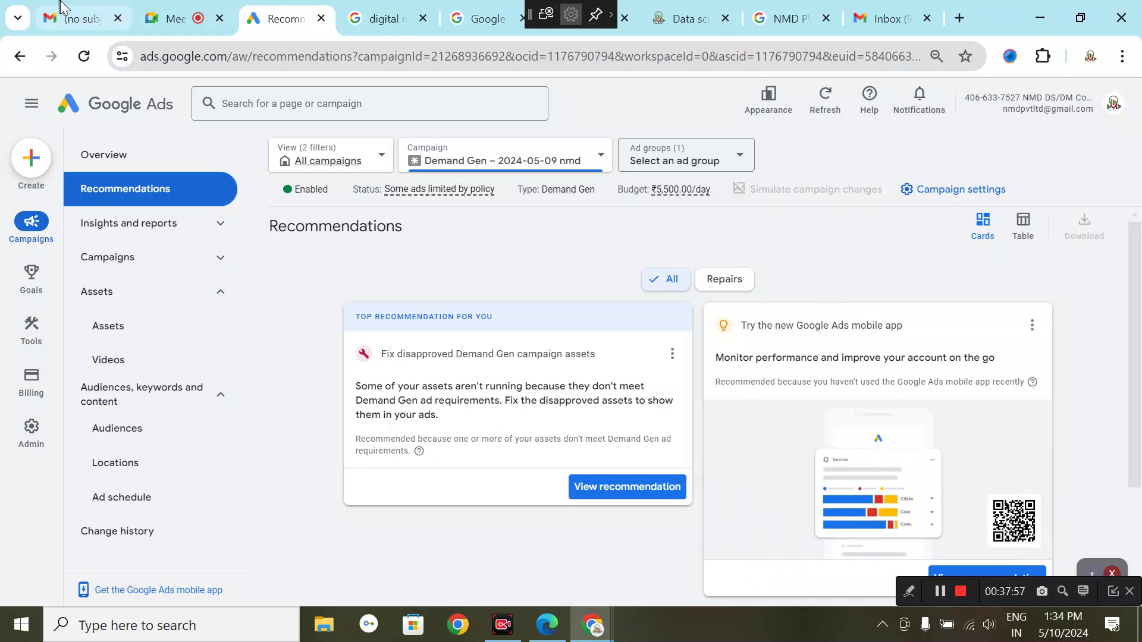
left_click(178, 19)
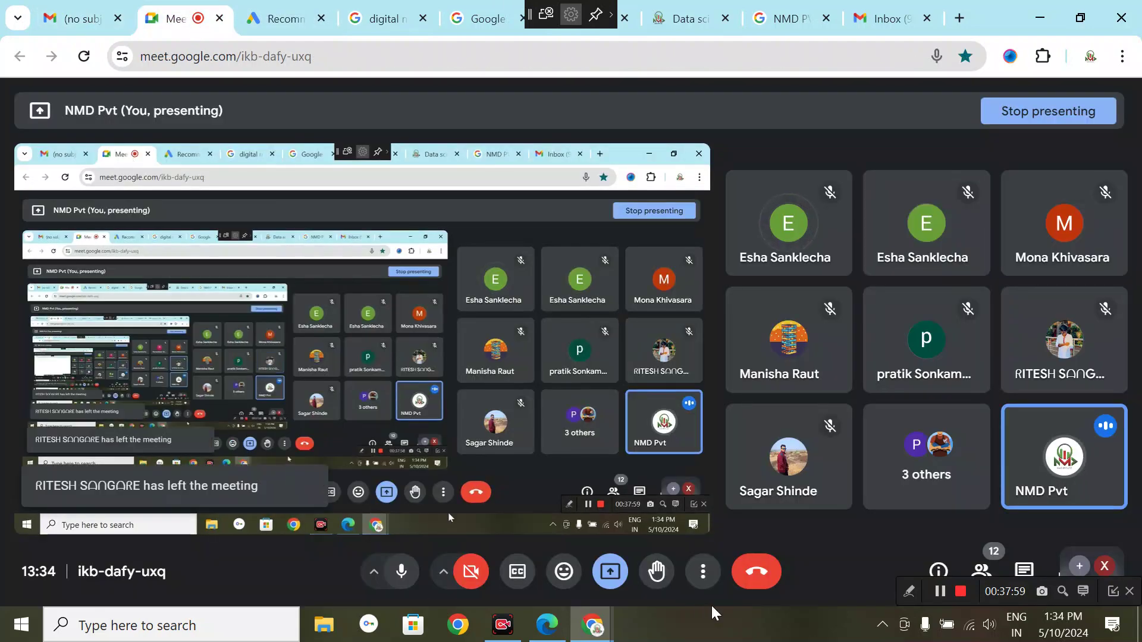